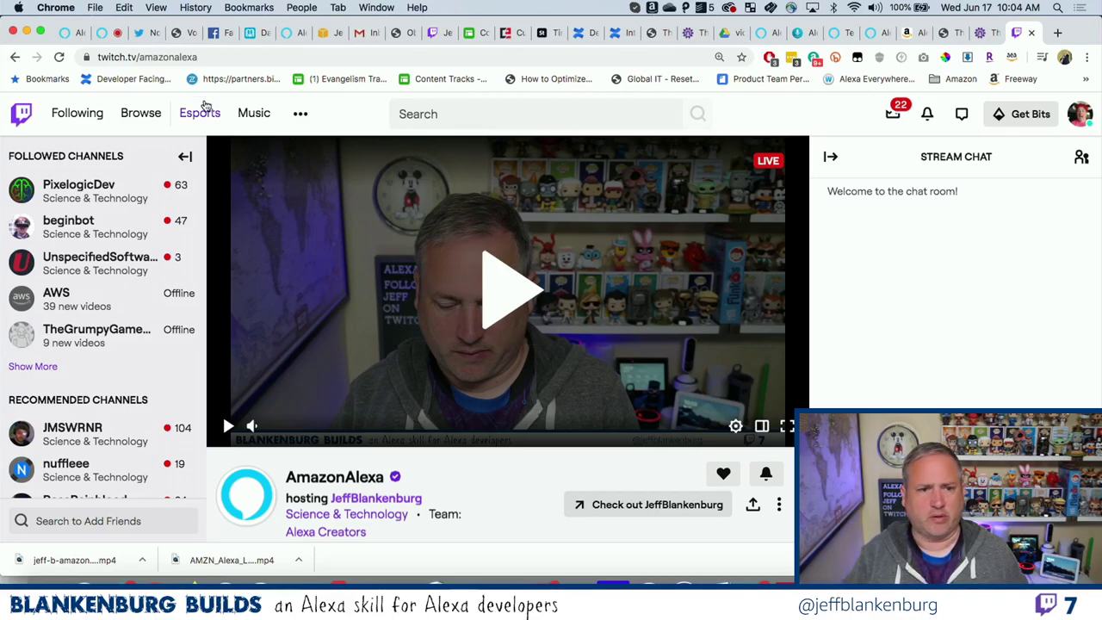
Check the Twitter liked-tweet notification and home timeline, then return to the Alexa developer console.
{"action": "left_click", "coordinate": [143, 34]}
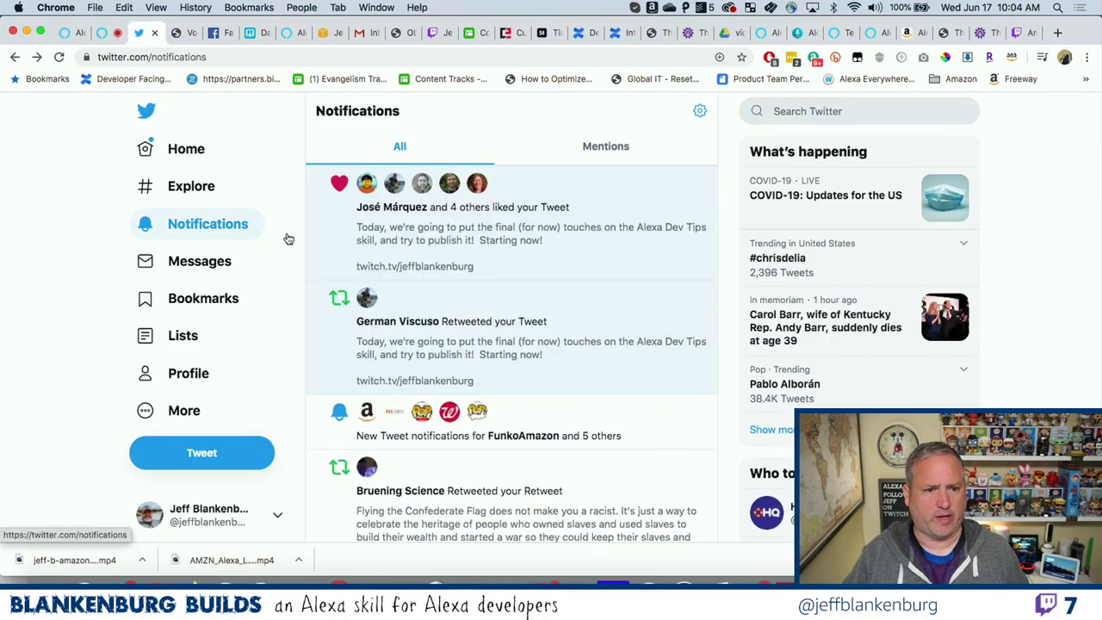
{"action": "left_click", "coordinate": [463, 234]}
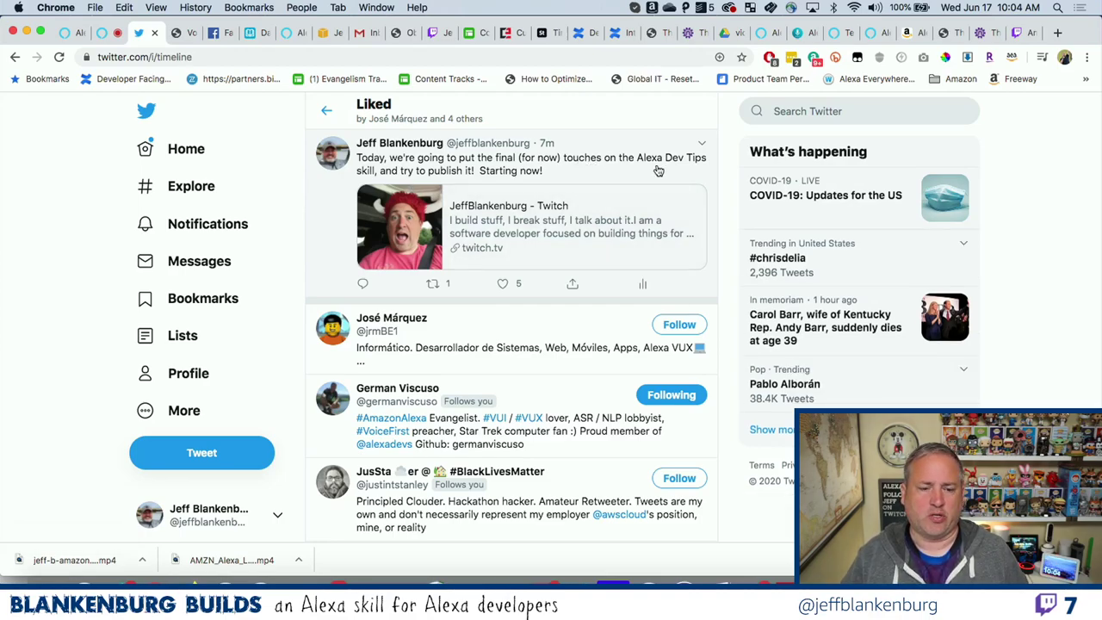
{"action": "left_click", "coordinate": [194, 148]}
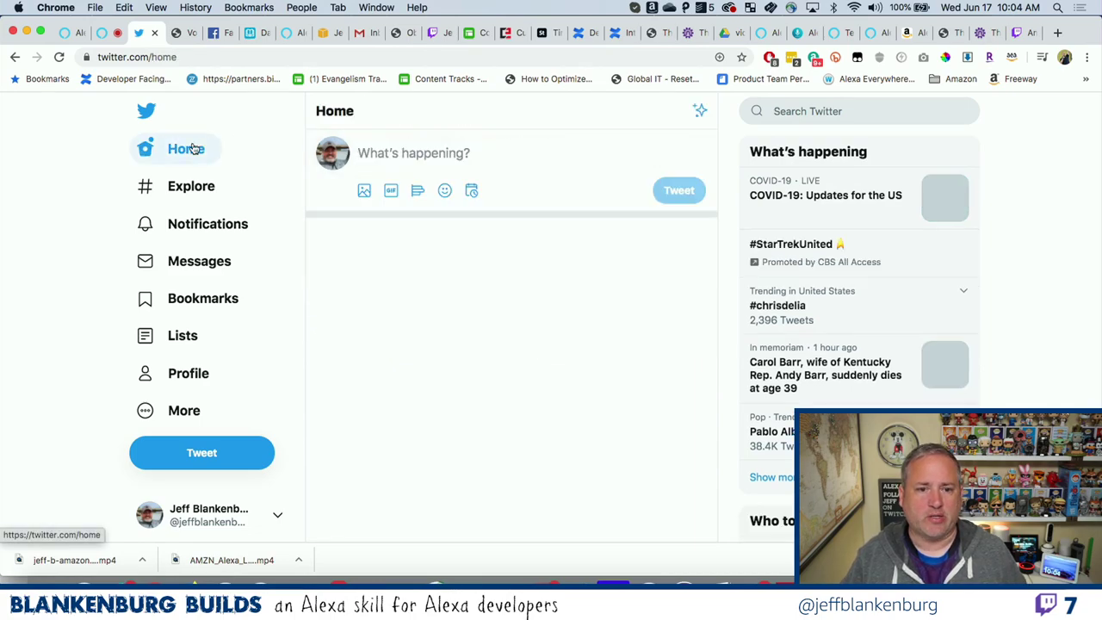
{"action": "left_click", "coordinate": [105, 33]}
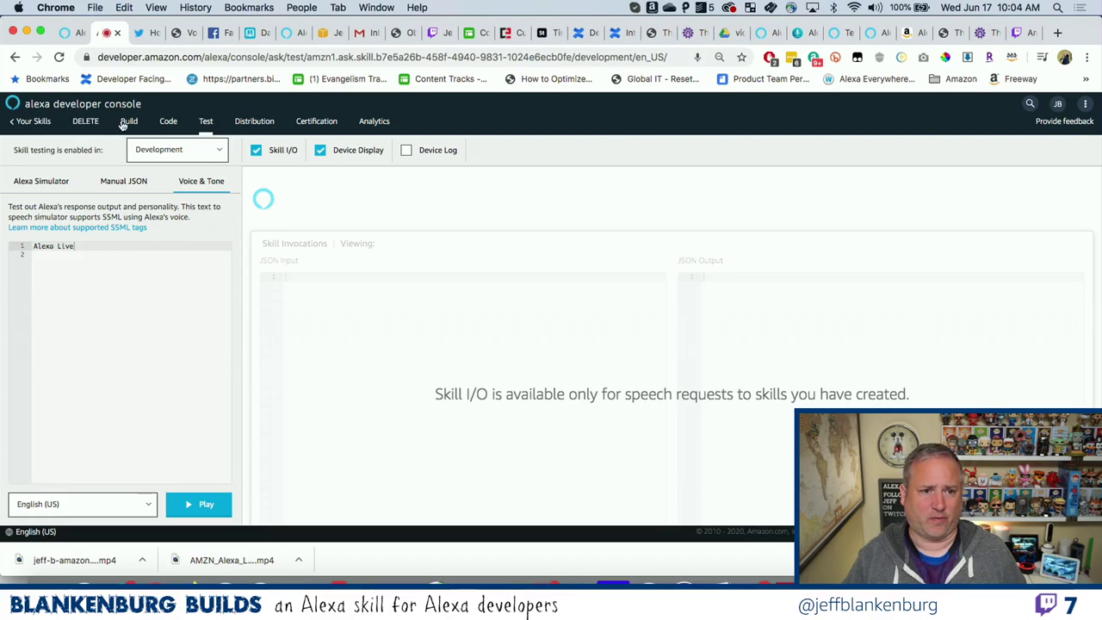
From Your Skills at 100% zoom, edit the AlexaDevTips skill, then switch to VS Code.
{"action": "left_click", "coordinate": [32, 122]}
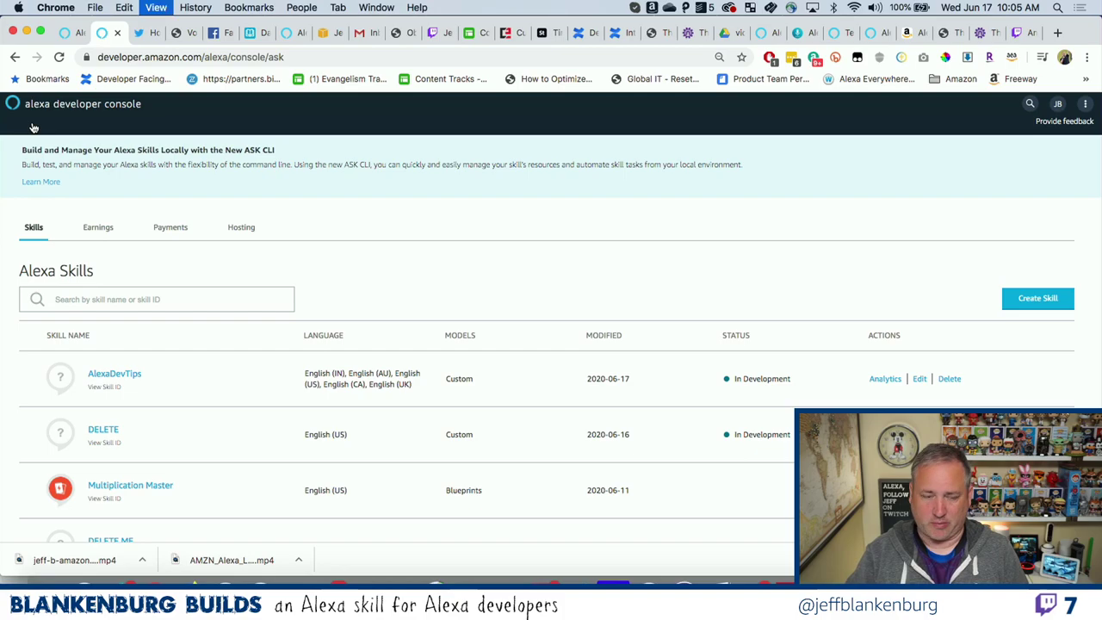
{"action": "key", "text": "super+equal"}
{"action": "scroll", "coordinate": [419, 368], "scroll_direction": "down", "scroll_amount": 3}
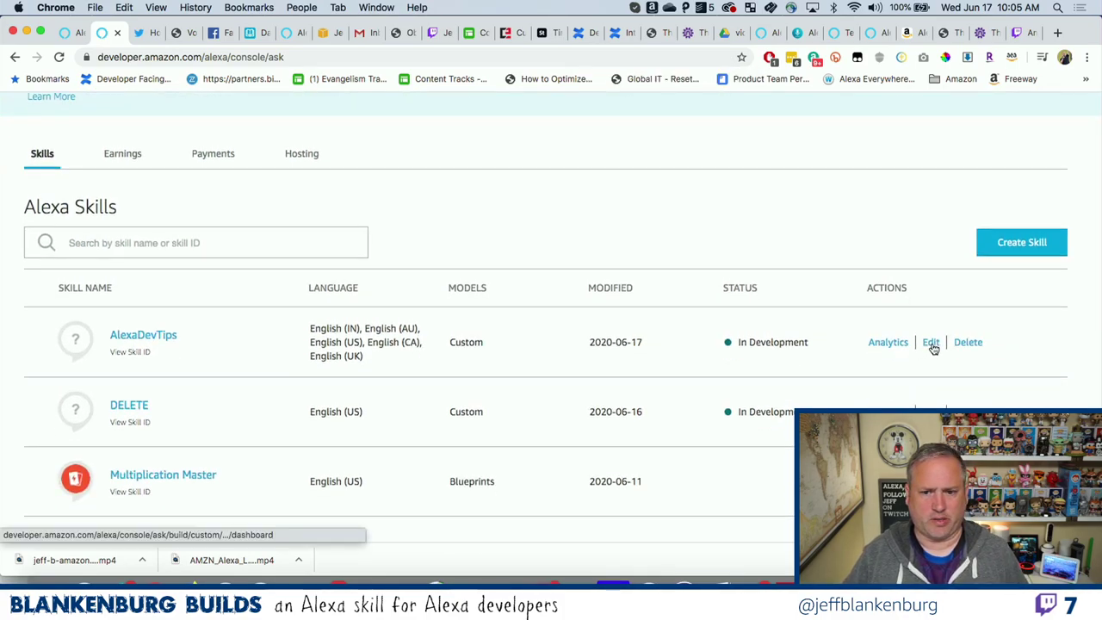
{"action": "left_click", "coordinate": [932, 344]}
{"action": "key", "text": "ctrl+Right"}
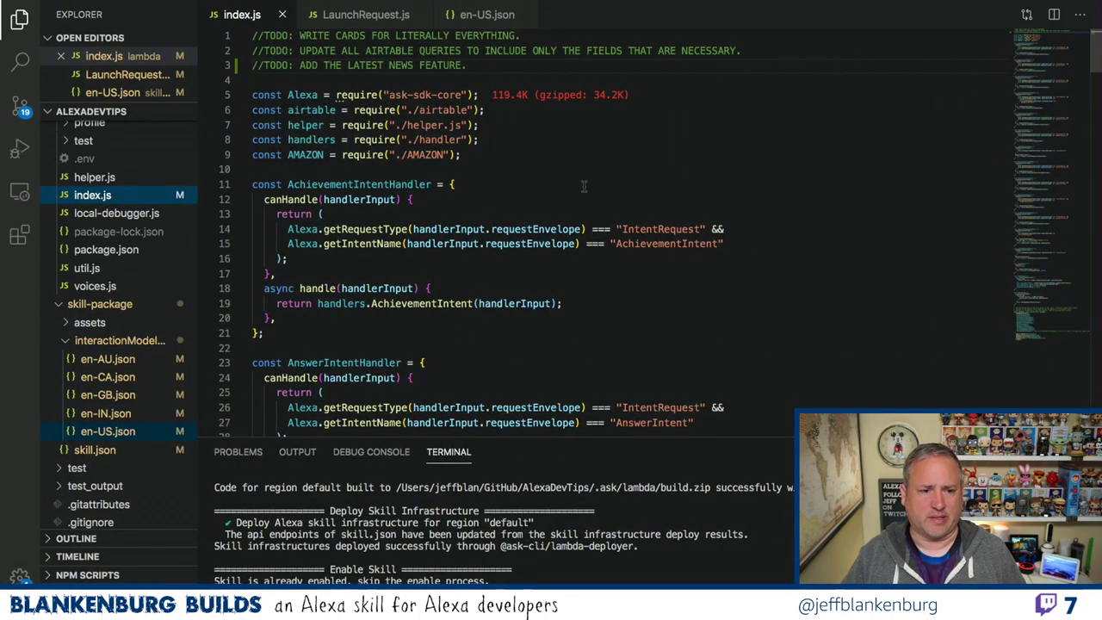
Search the project for TODO and select the '//TODO: ADD THE LATEST NEWS FEATURE.' comment in index.js.
{"action": "left_click", "coordinate": [17, 69]}
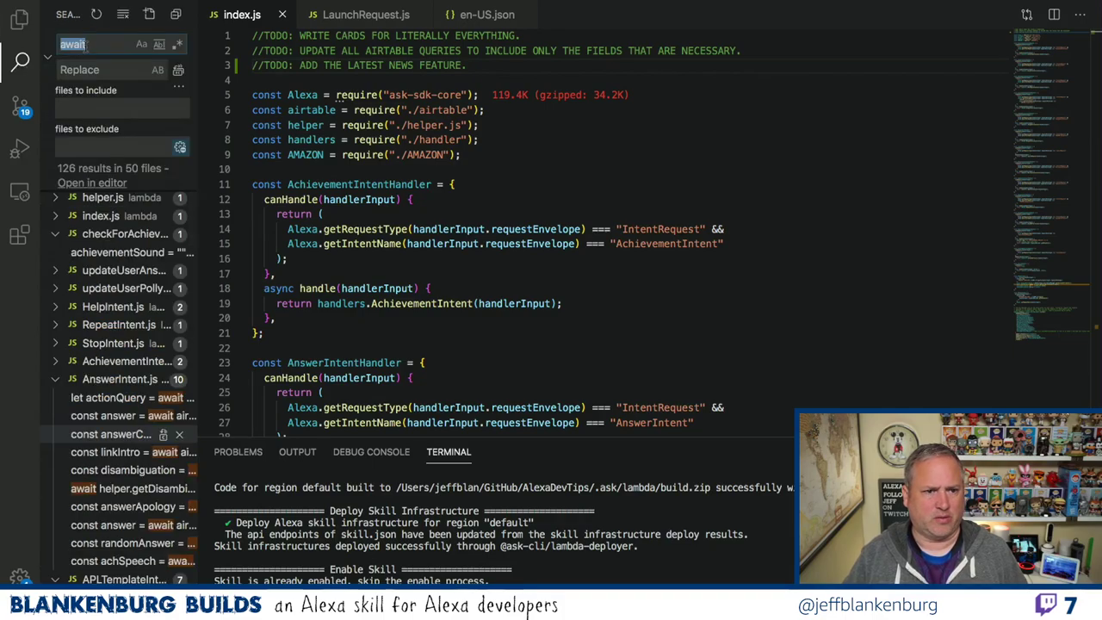
{"action": "type", "text": "TODO"}
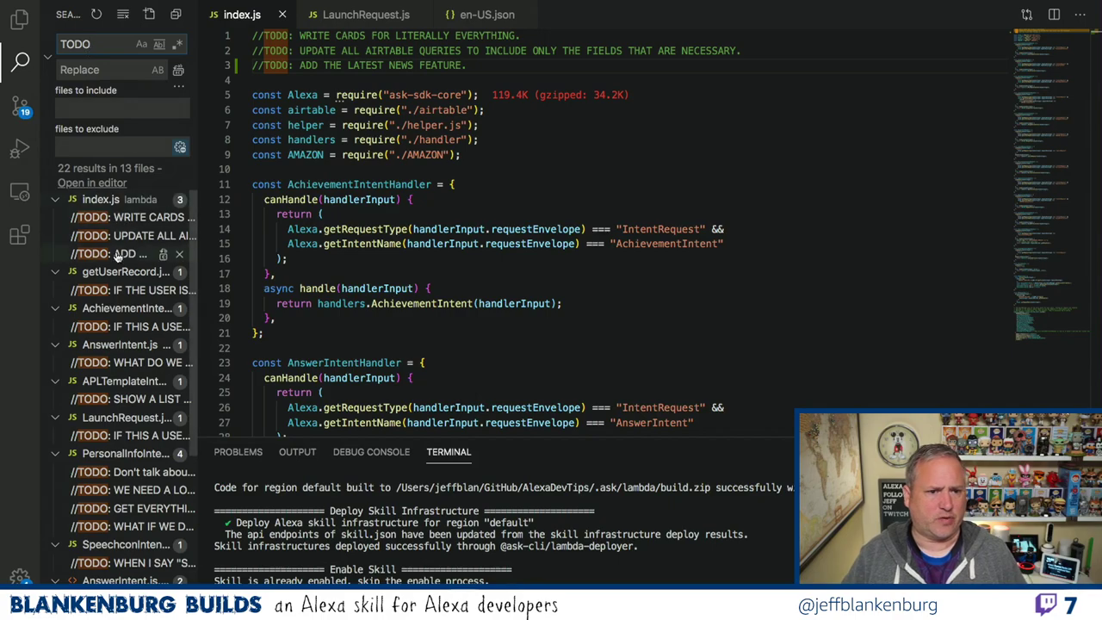
{"action": "scroll", "coordinate": [118, 254], "scroll_direction": "down", "scroll_amount": 5}
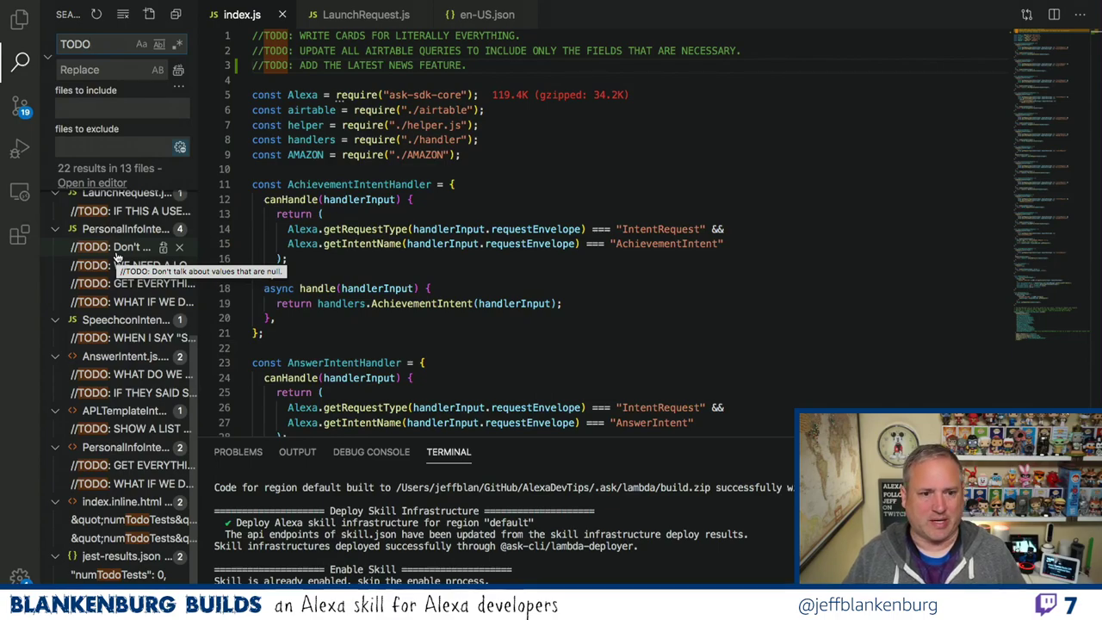
{"action": "scroll", "coordinate": [126, 343], "scroll_direction": "up", "scroll_amount": 3}
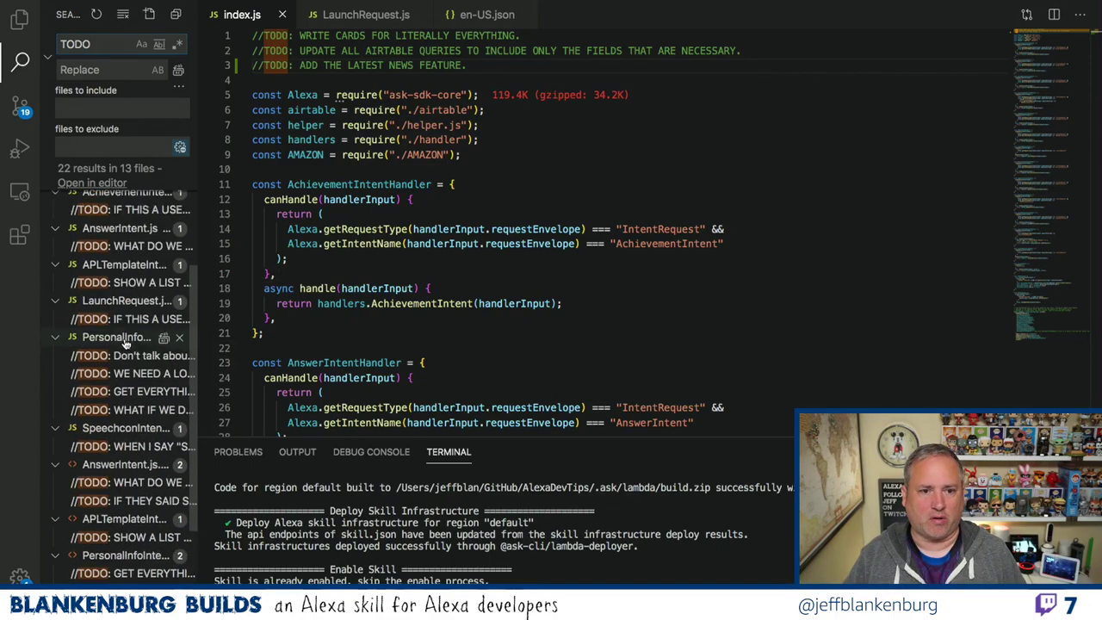
{"action": "scroll", "coordinate": [127, 342], "scroll_direction": "up", "scroll_amount": 3}
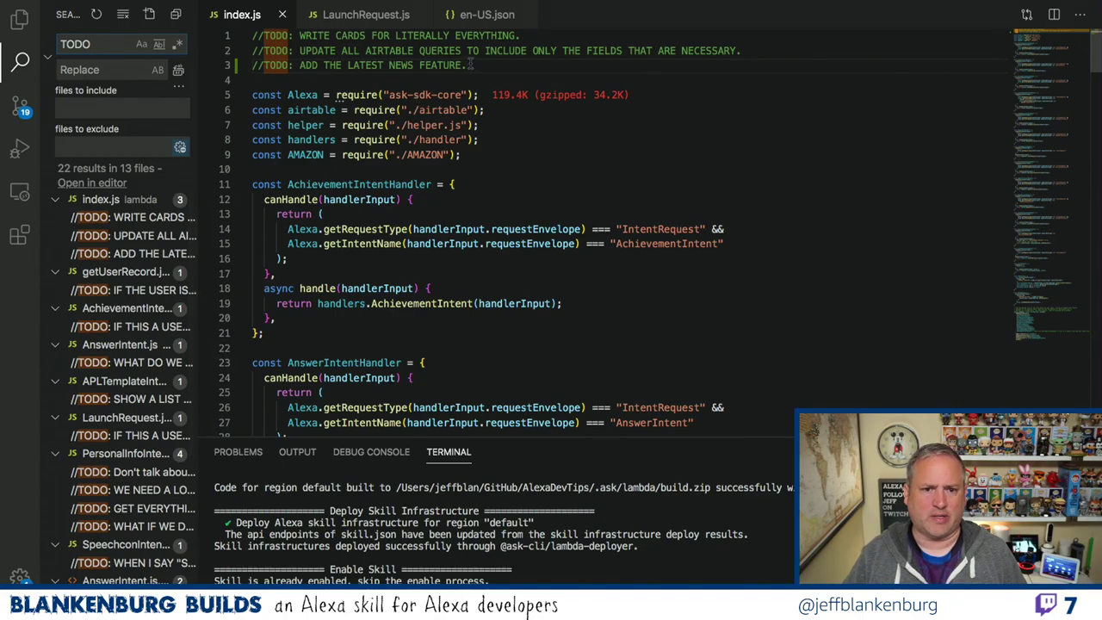
{"action": "left_click_drag", "start_coordinate": [470, 64], "coordinate": [247, 71]}
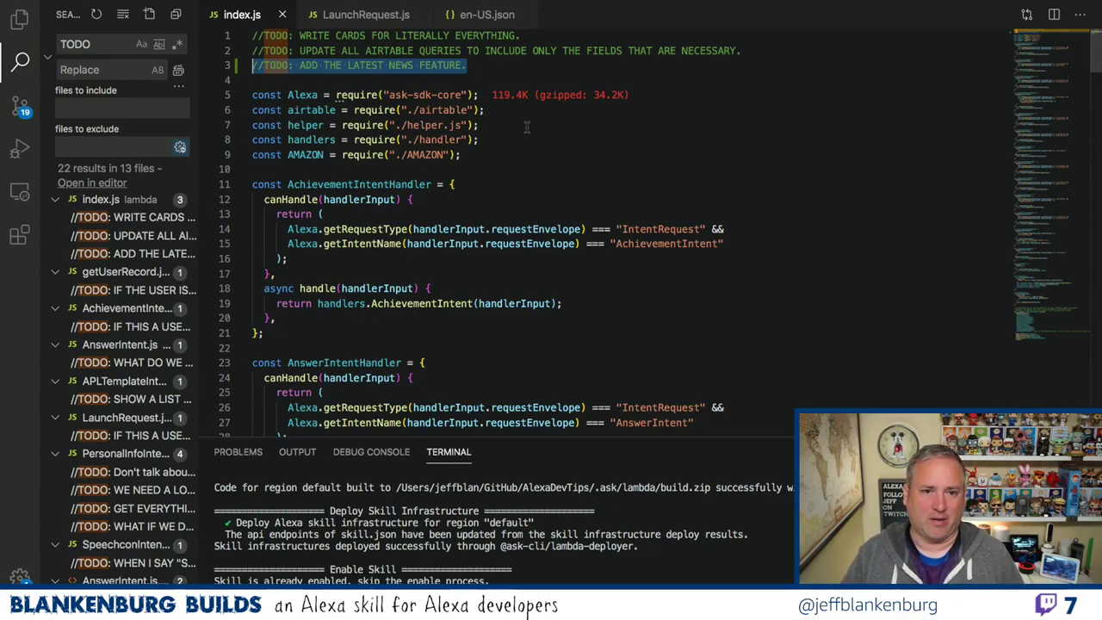
Open en-US.json, enlarge the editor above the terminal, and scroll through the interaction model.
{"action": "left_click", "coordinate": [503, 18]}
{"action": "scroll", "coordinate": [605, 119], "scroll_direction": "down", "scroll_amount": 10}
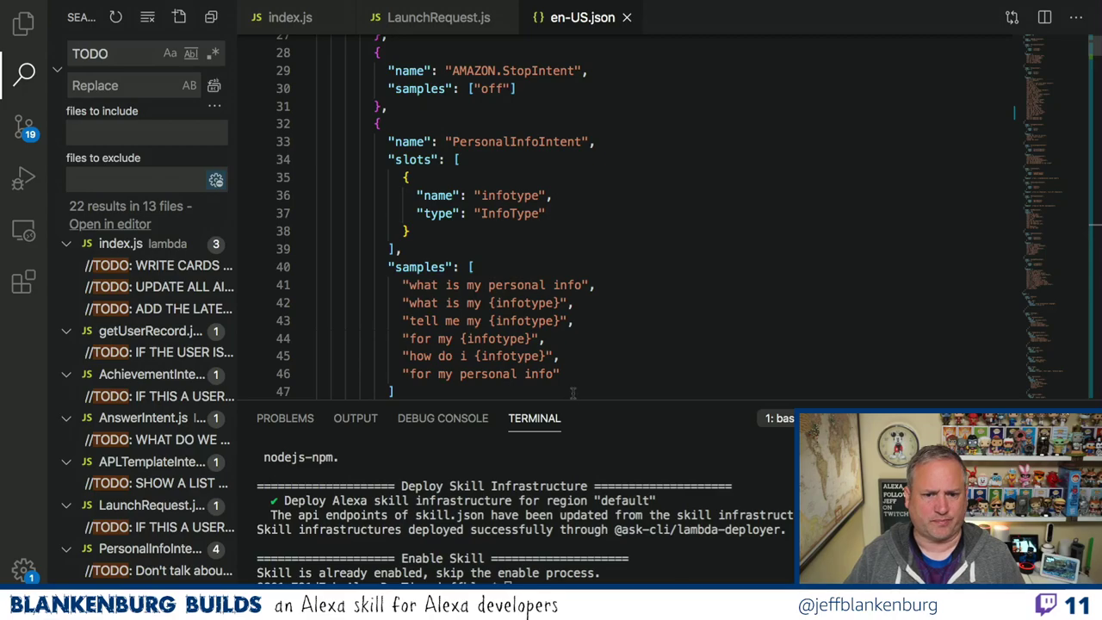
{"action": "left_click_drag", "start_coordinate": [568, 400], "coordinate": [568, 457]}
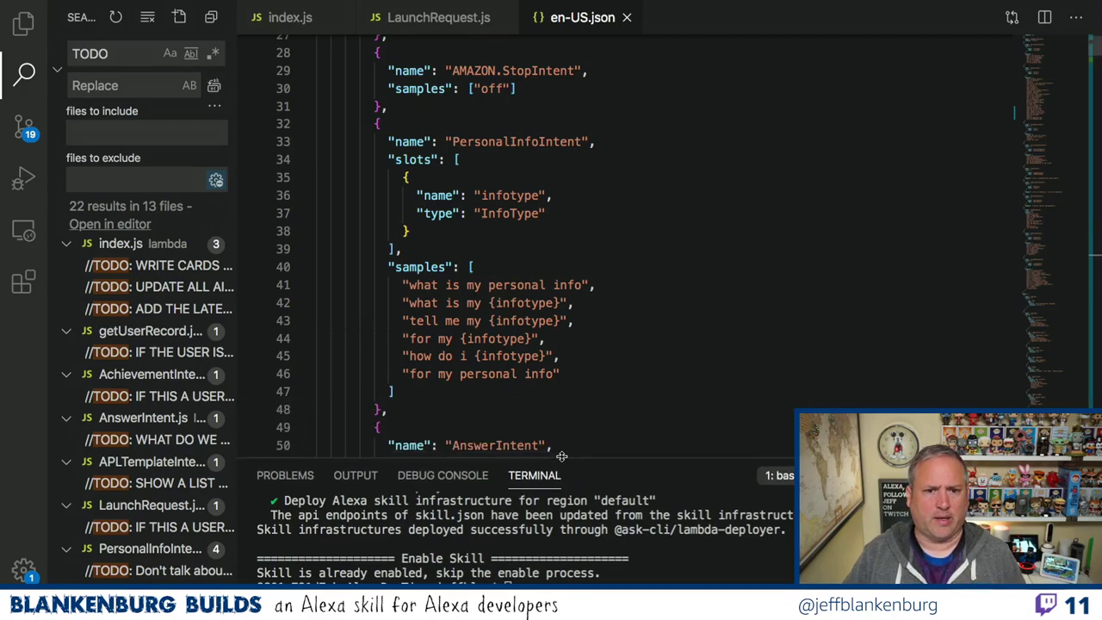
{"action": "scroll", "coordinate": [614, 376], "scroll_direction": "down", "scroll_amount": 20}
{"action": "scroll", "coordinate": [613, 375], "scroll_direction": "down", "scroll_amount": 8}
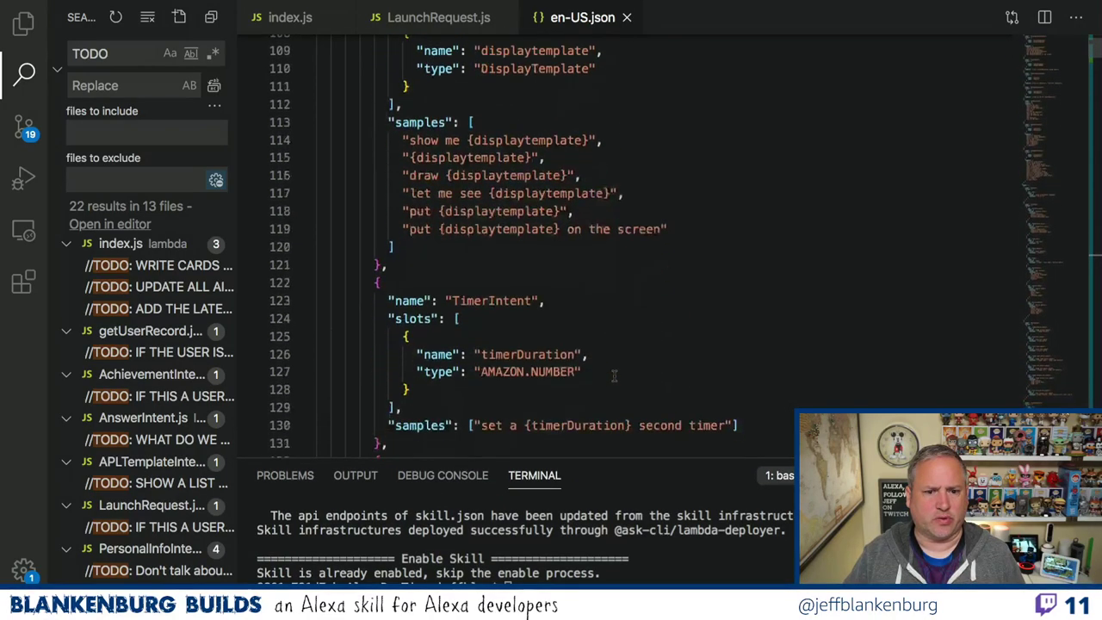
{"action": "scroll", "coordinate": [614, 375], "scroll_direction": "up", "scroll_amount": 3}
{"action": "scroll", "coordinate": [614, 376], "scroll_direction": "up", "scroll_amount": 1}
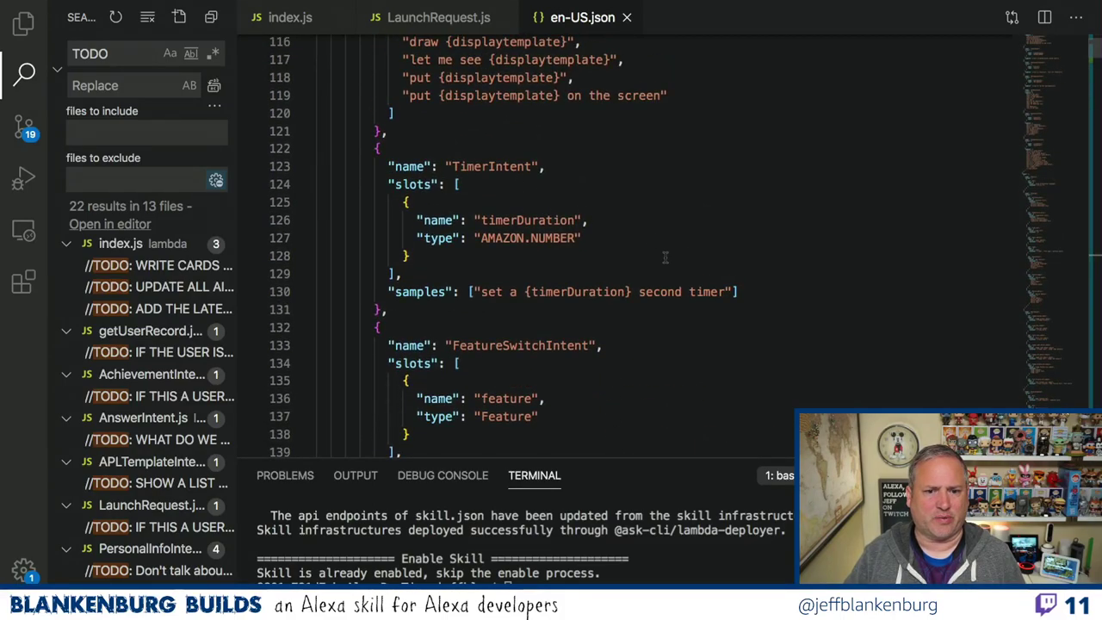
{"action": "scroll", "coordinate": [665, 256], "scroll_direction": "down", "scroll_amount": 2}
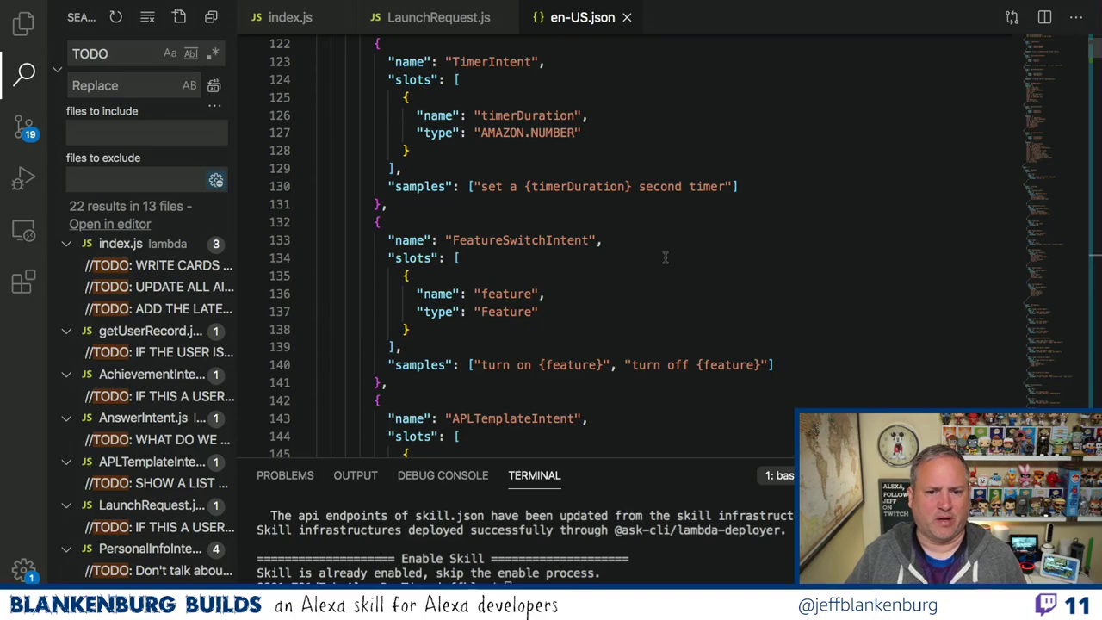
{"action": "scroll", "coordinate": [664, 257], "scroll_direction": "down", "scroll_amount": 1}
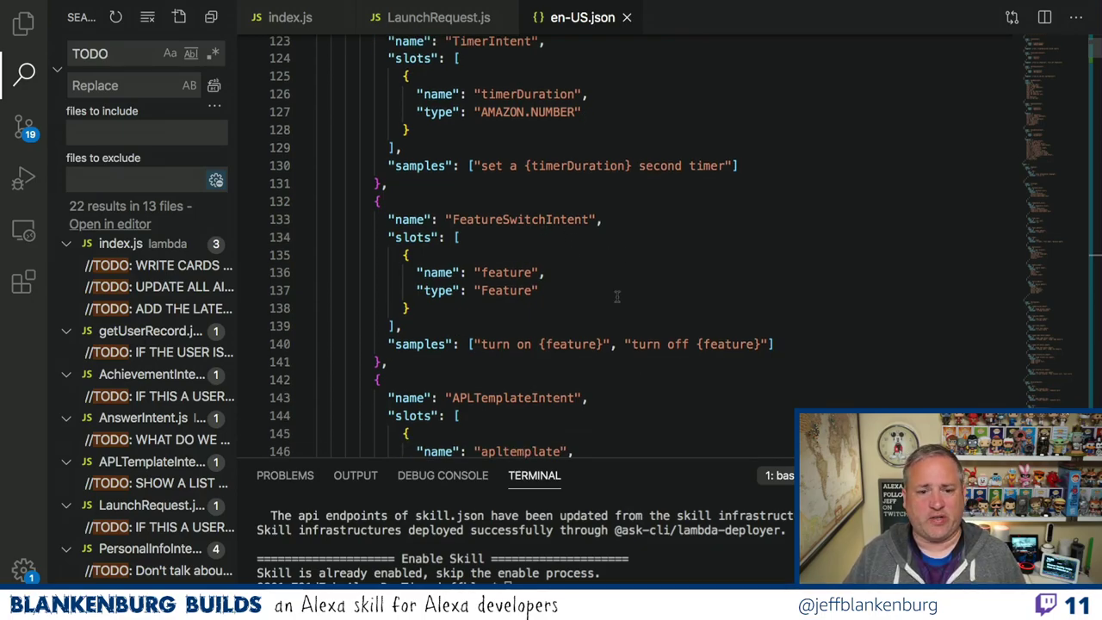
{"action": "scroll", "coordinate": [616, 296], "scroll_direction": "down", "scroll_amount": 2}
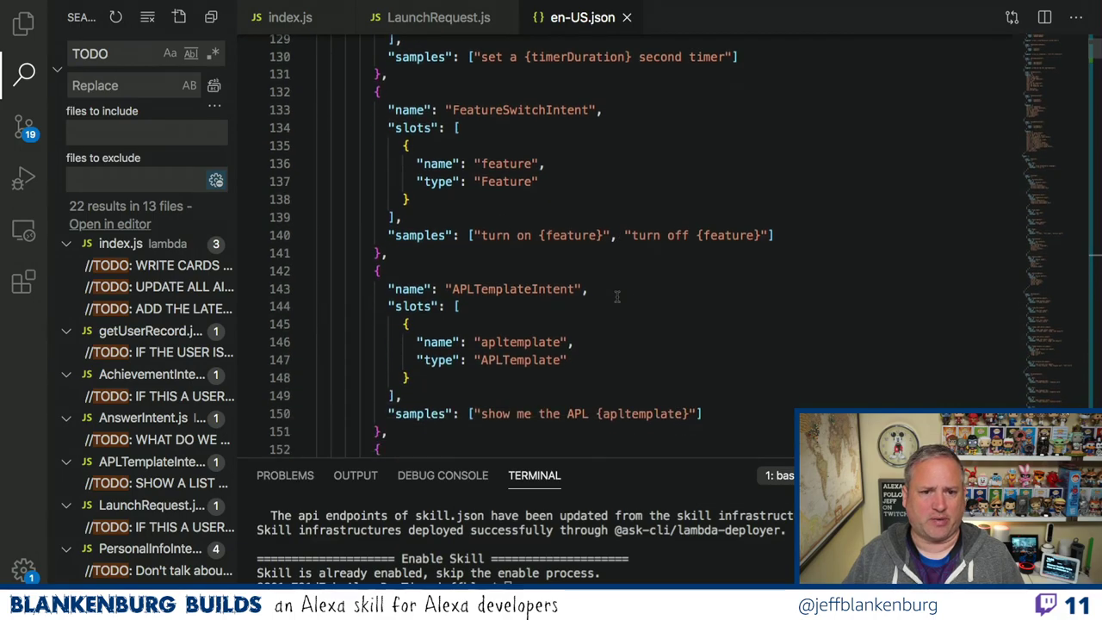
{"action": "scroll", "coordinate": [617, 296], "scroll_direction": "down", "scroll_amount": 5}
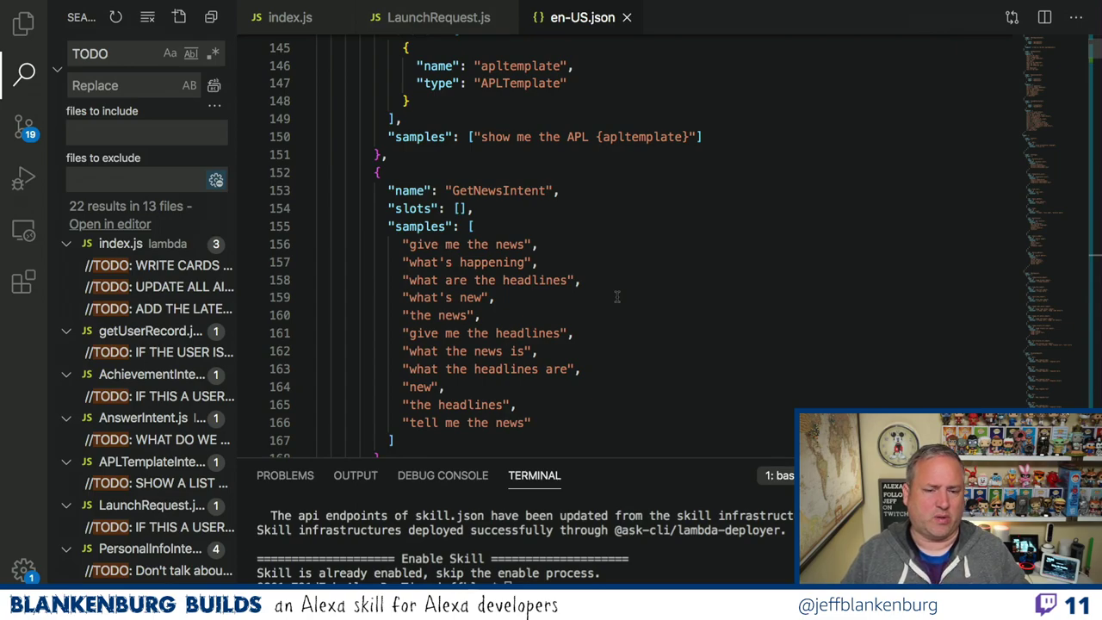
Select GetNewsIntent and review its ten news sample utterances before going back to index.js.
{"action": "double_click", "coordinate": [508, 191]}
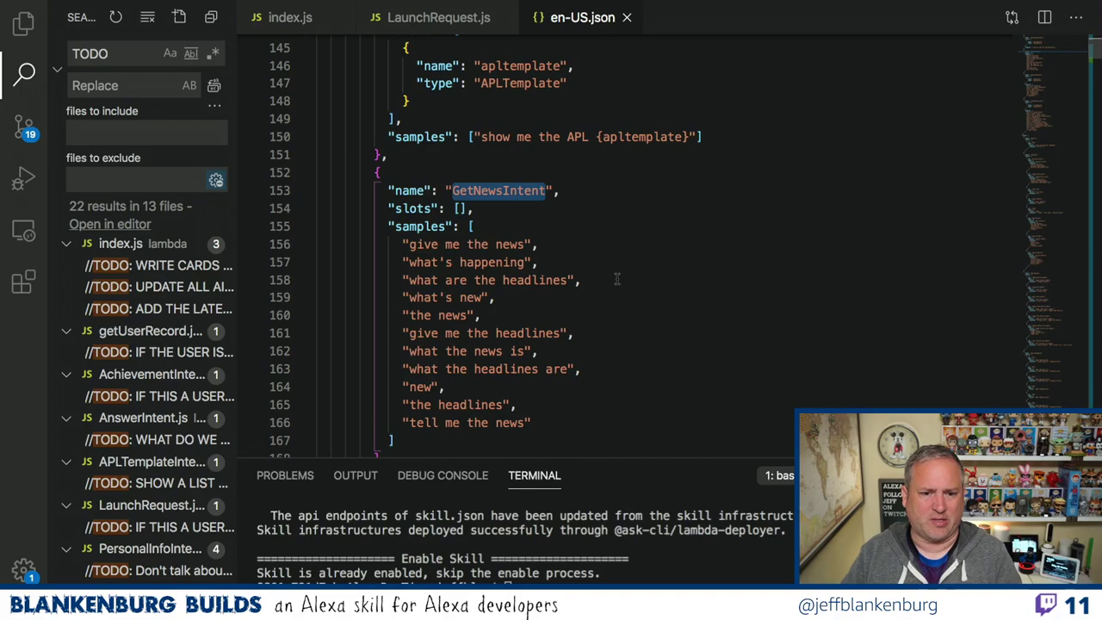
{"action": "scroll", "coordinate": [616, 278], "scroll_direction": "down", "scroll_amount": 3}
{"action": "scroll", "coordinate": [616, 278], "scroll_direction": "down", "scroll_amount": 4}
{"action": "scroll", "coordinate": [616, 278], "scroll_direction": "down", "scroll_amount": 14}
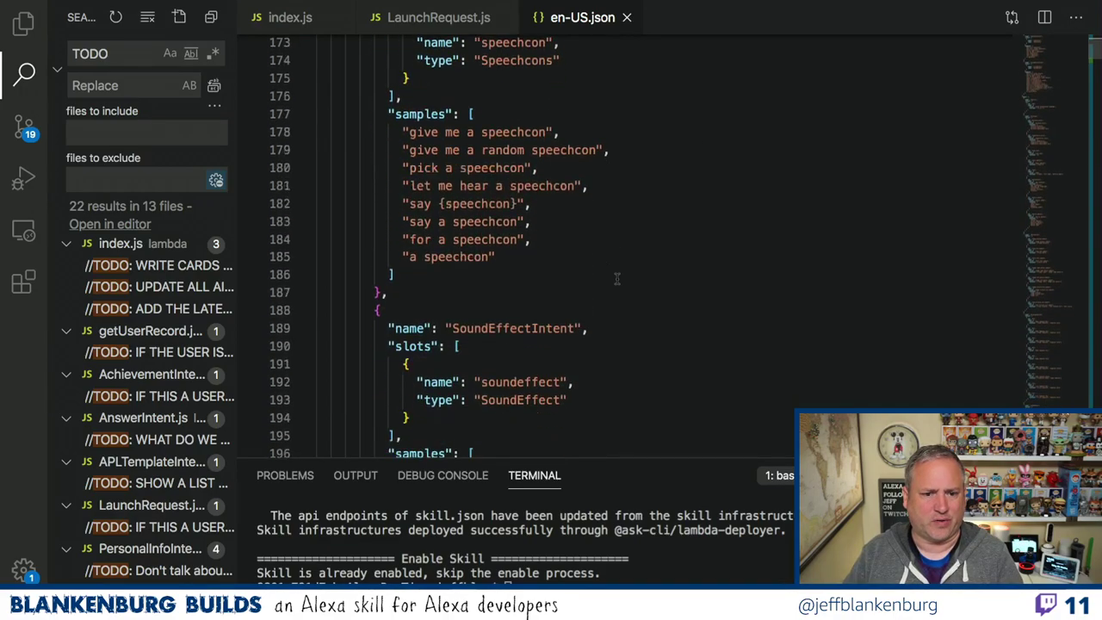
{"action": "scroll", "coordinate": [617, 278], "scroll_direction": "up", "scroll_amount": 20}
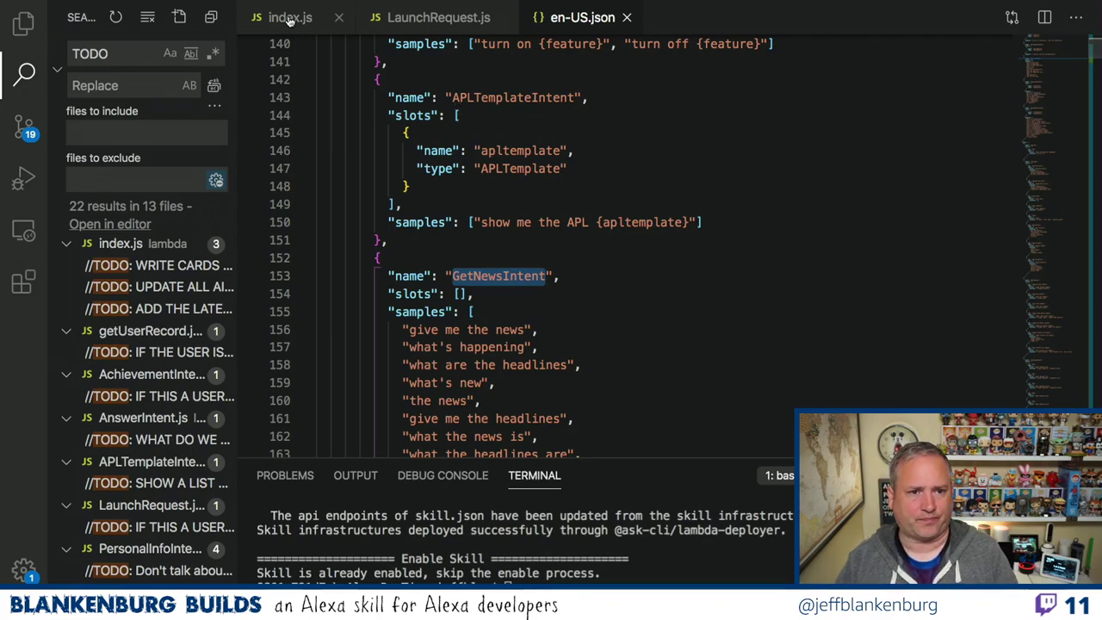
{"action": "left_click", "coordinate": [290, 17]}
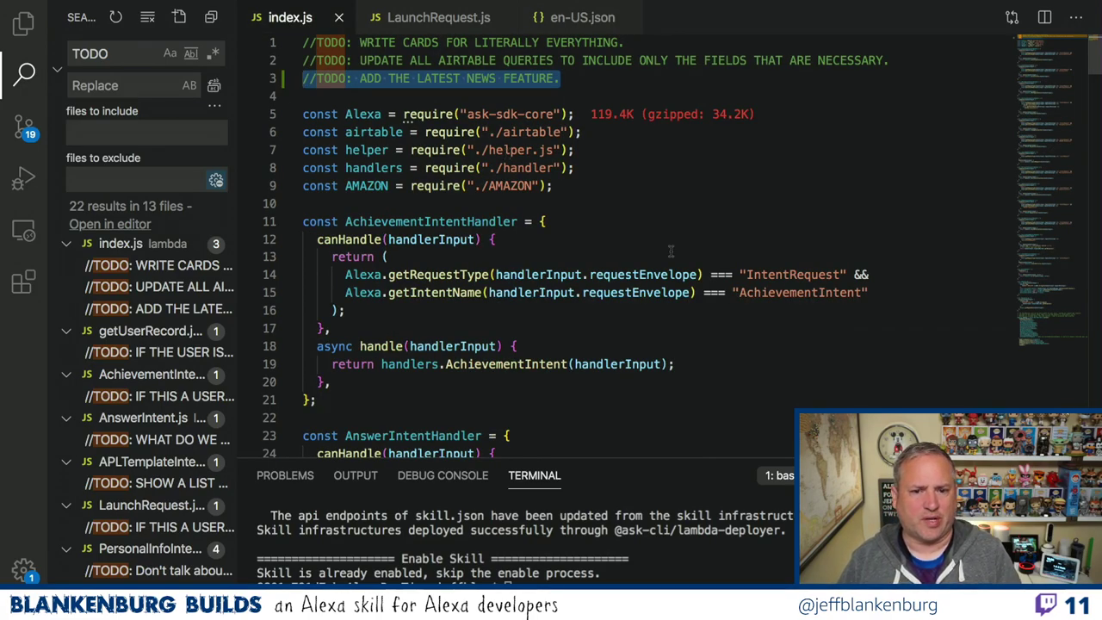
Duplicate the HelpIntentHandler block in index.js.
{"action": "scroll", "coordinate": [671, 251], "scroll_direction": "down", "scroll_amount": 1}
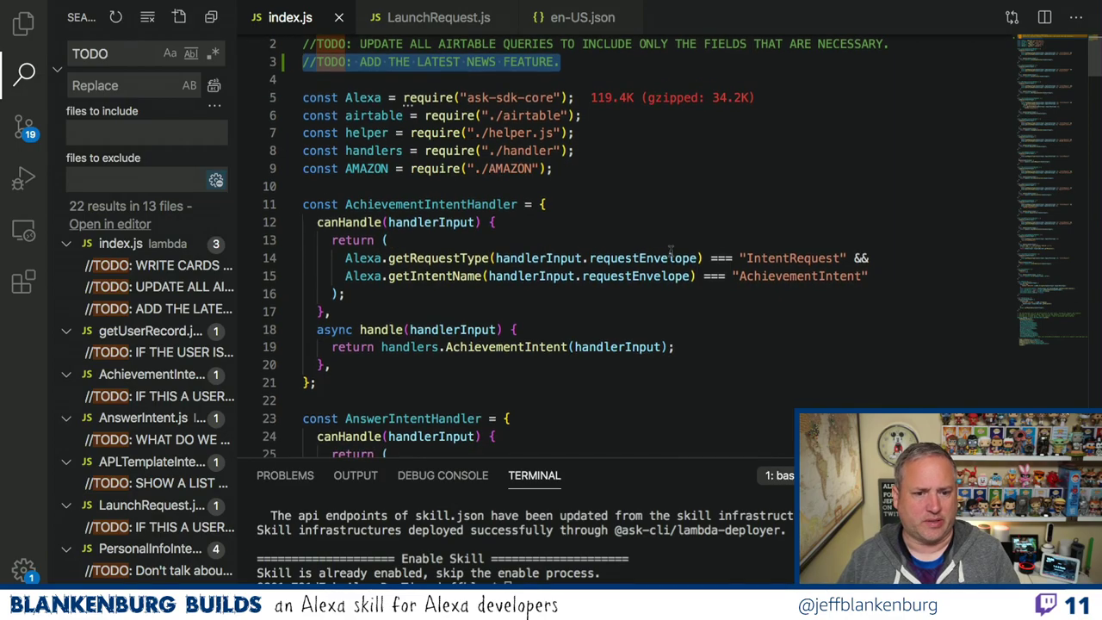
{"action": "scroll", "coordinate": [670, 250], "scroll_direction": "down", "scroll_amount": 20}
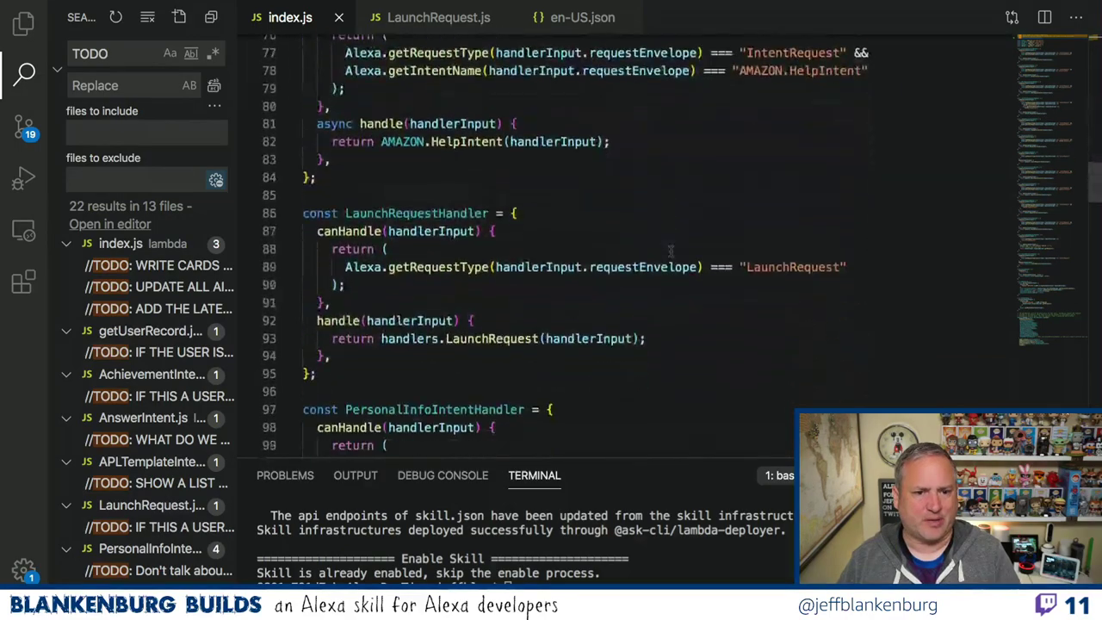
{"action": "scroll", "coordinate": [670, 250], "scroll_direction": "up", "scroll_amount": 5}
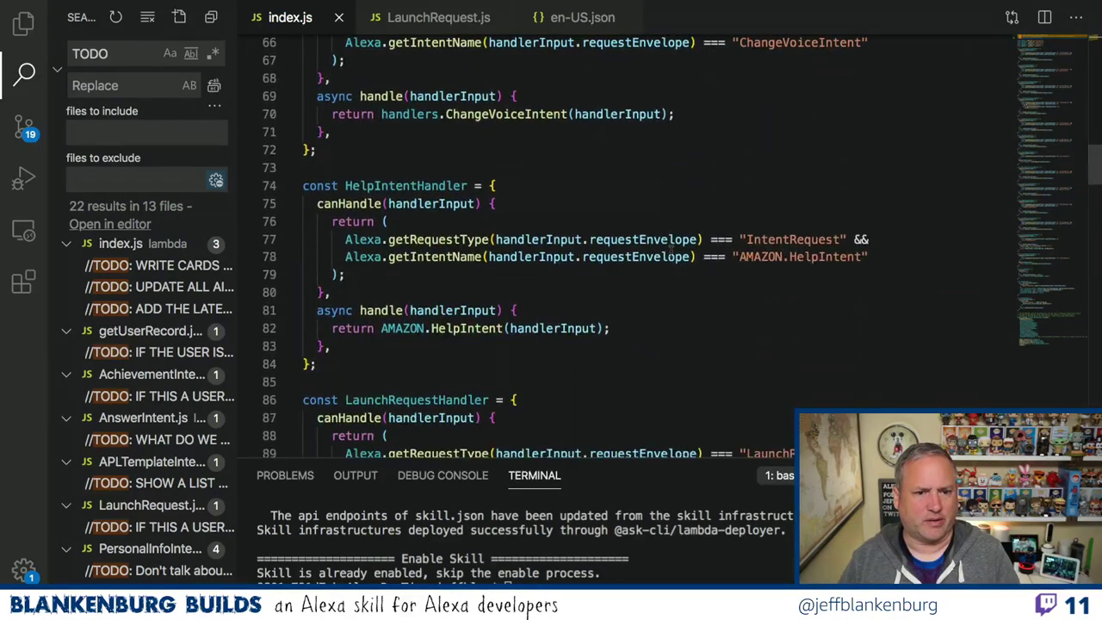
{"action": "left_click_drag", "start_coordinate": [317, 364], "coordinate": [292, 194]}
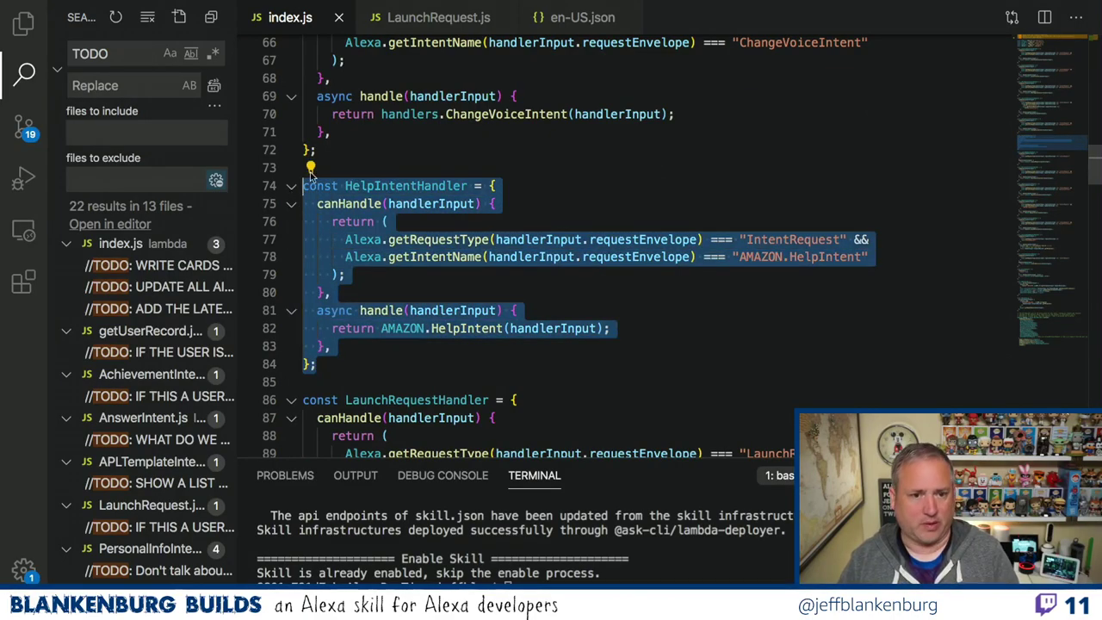
{"action": "key", "text": "ctrl+c"}
{"action": "left_click", "coordinate": [343, 156]}
{"action": "key", "text": "Return"}
{"action": "key", "text": "Return"}
{"action": "key", "text": "ctrl+v"}
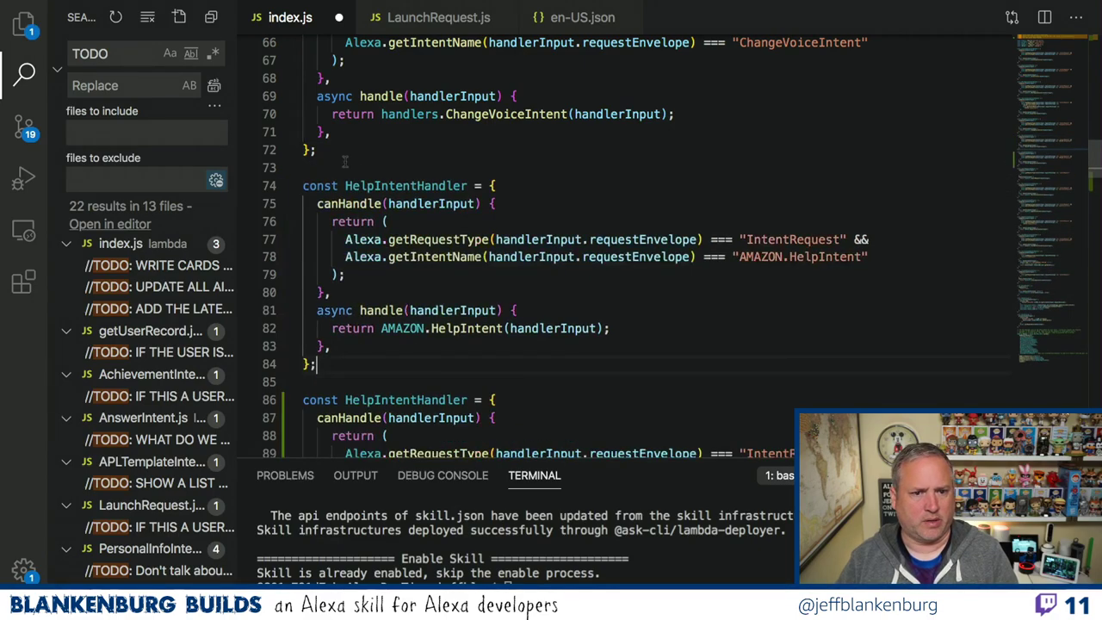
Rename the copy to GetNewsIntentHandler and change its intent name to GetNewsIntent.
{"action": "left_click", "coordinate": [379, 186]}
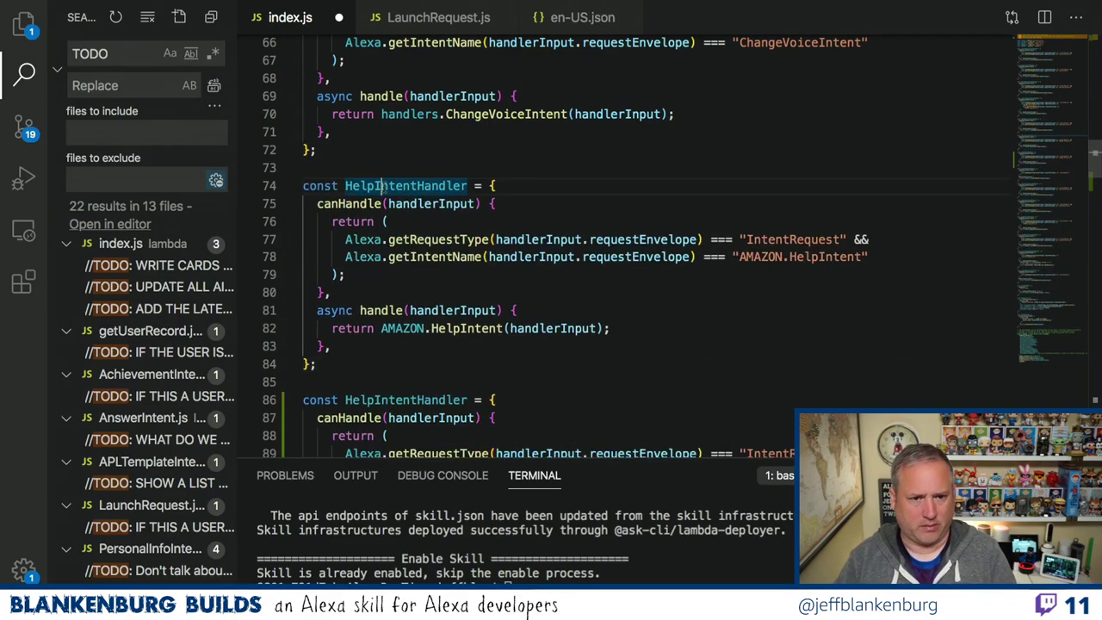
{"action": "key", "text": "BackSpace"}
{"action": "key", "text": "BackSpace"}
{"action": "key", "text": "BackSpace"}
{"action": "key", "text": "BackSpace"}
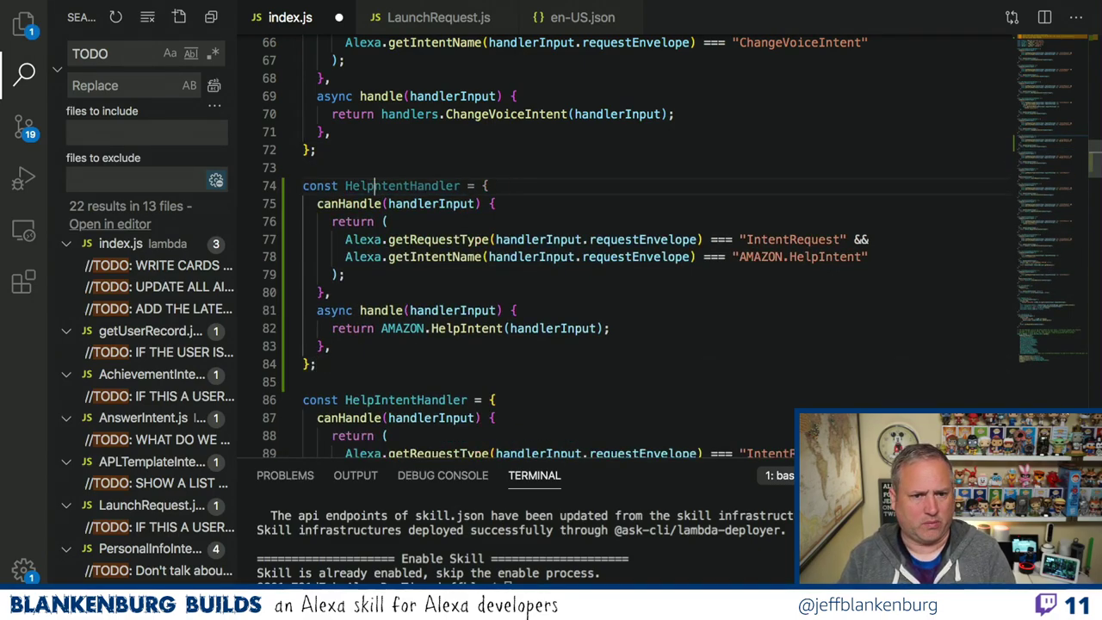
{"action": "type", "text": "GetNews"}
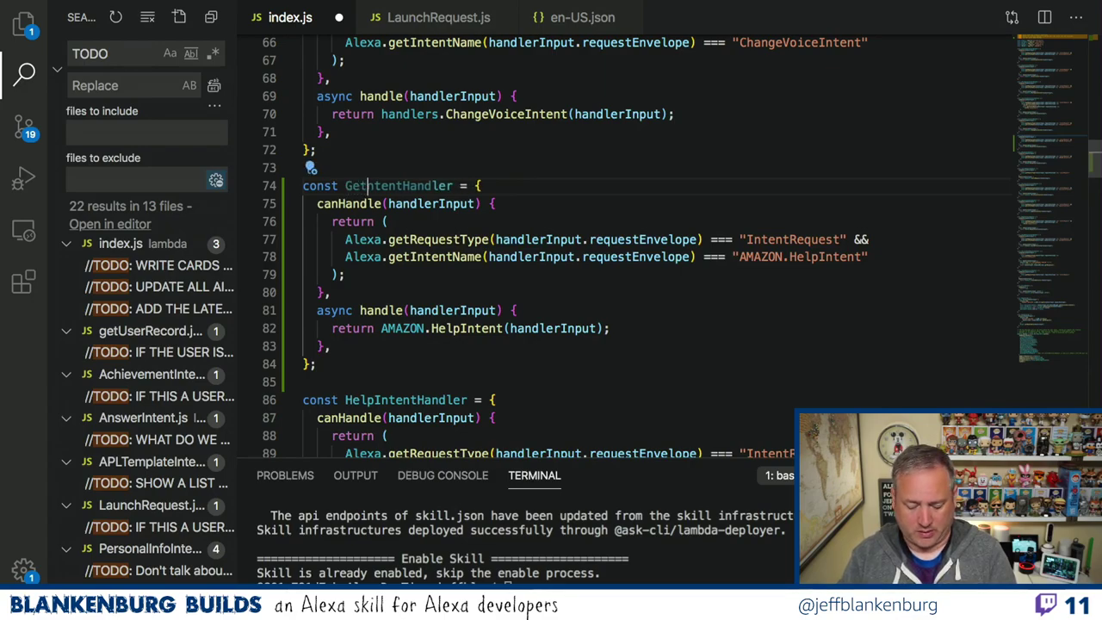
{"action": "type", "text": "I"}
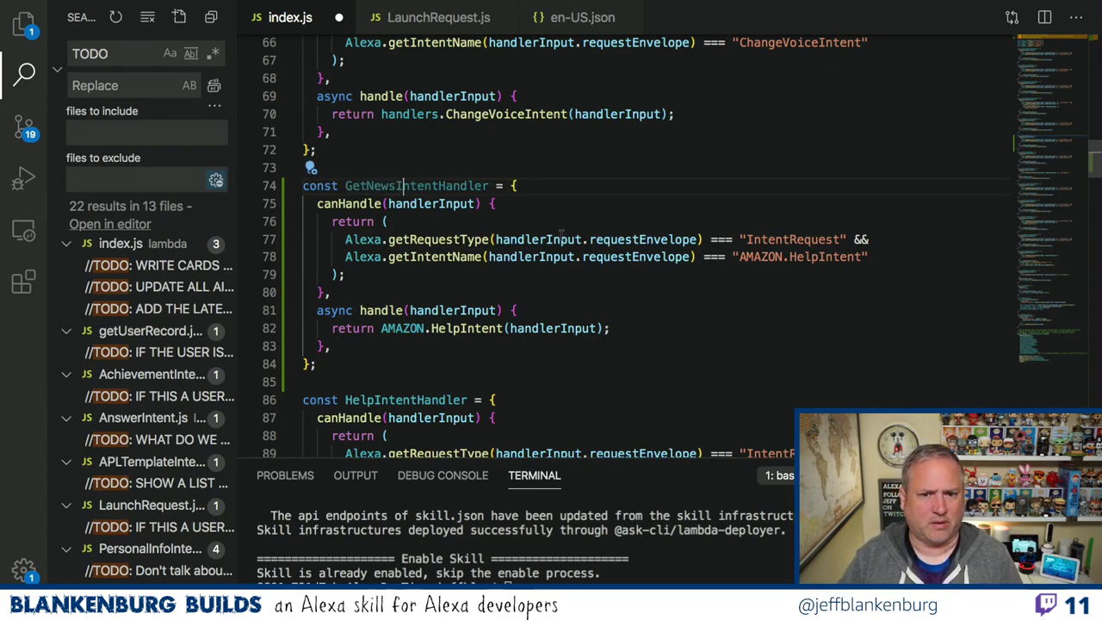
{"action": "left_click_drag", "start_coordinate": [740, 256], "coordinate": [820, 257]}
{"action": "key", "text": "BackSpace"}
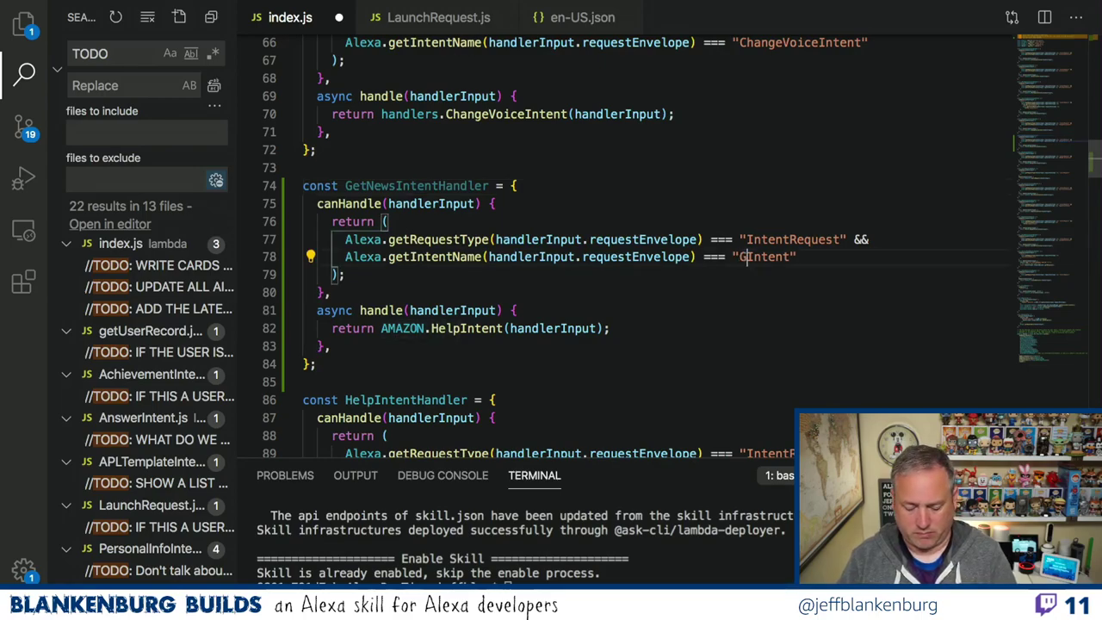
{"action": "type", "text": "GetNews"}
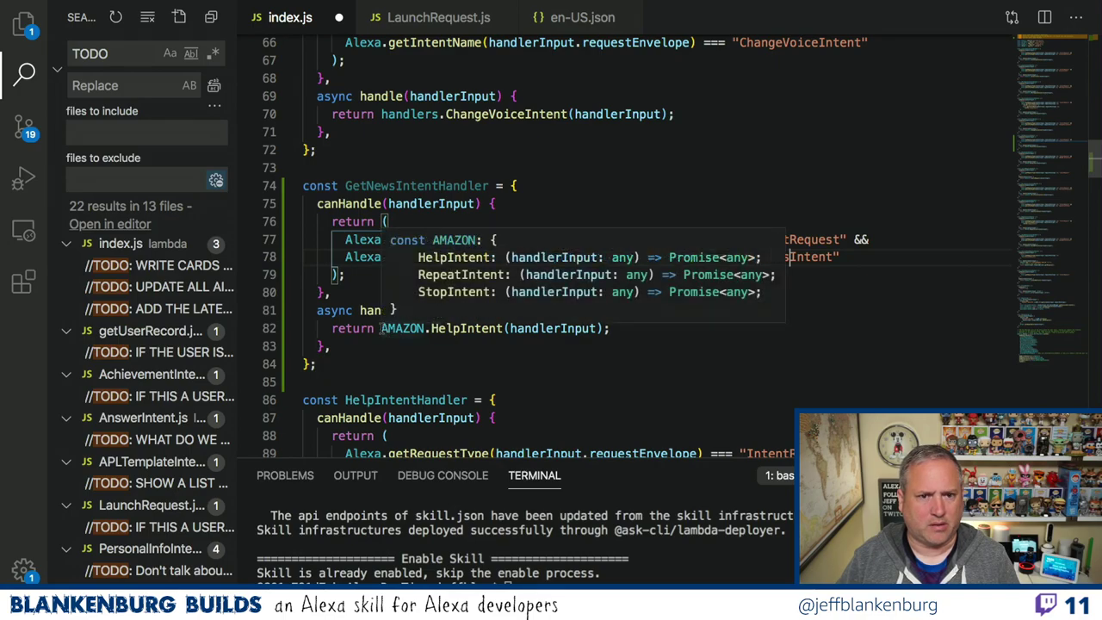
Make the handler return handlers.GetNewsIntent(handlerInput) and copy the GetNewsIntentHandler name.
{"action": "left_click_drag", "start_coordinate": [381, 328], "coordinate": [469, 328]}
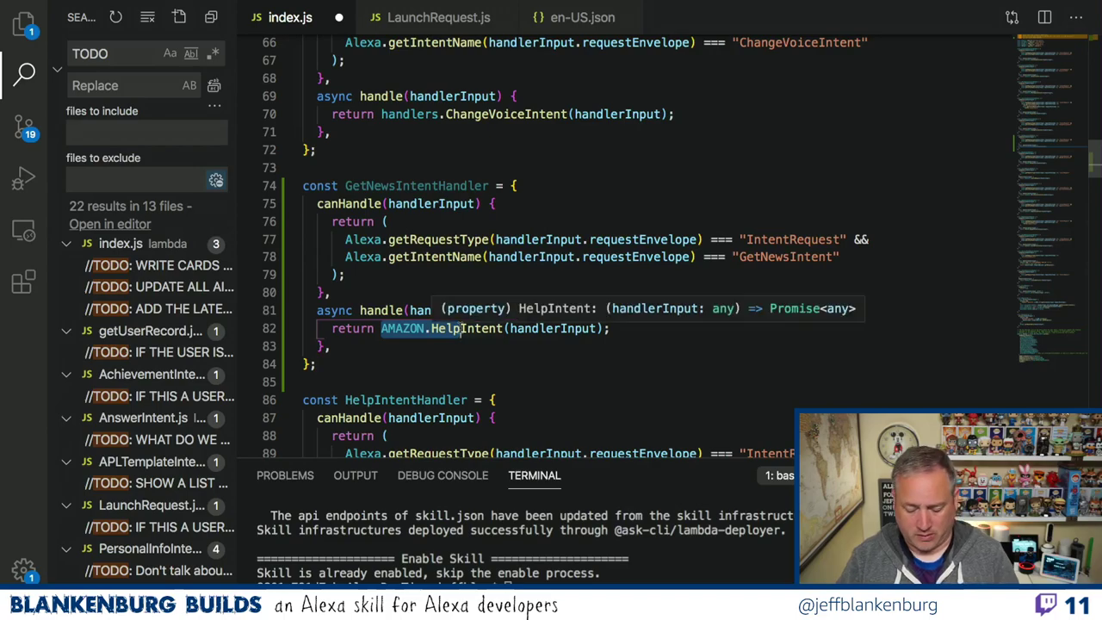
{"action": "type", "text": "handlers.GetNews"}
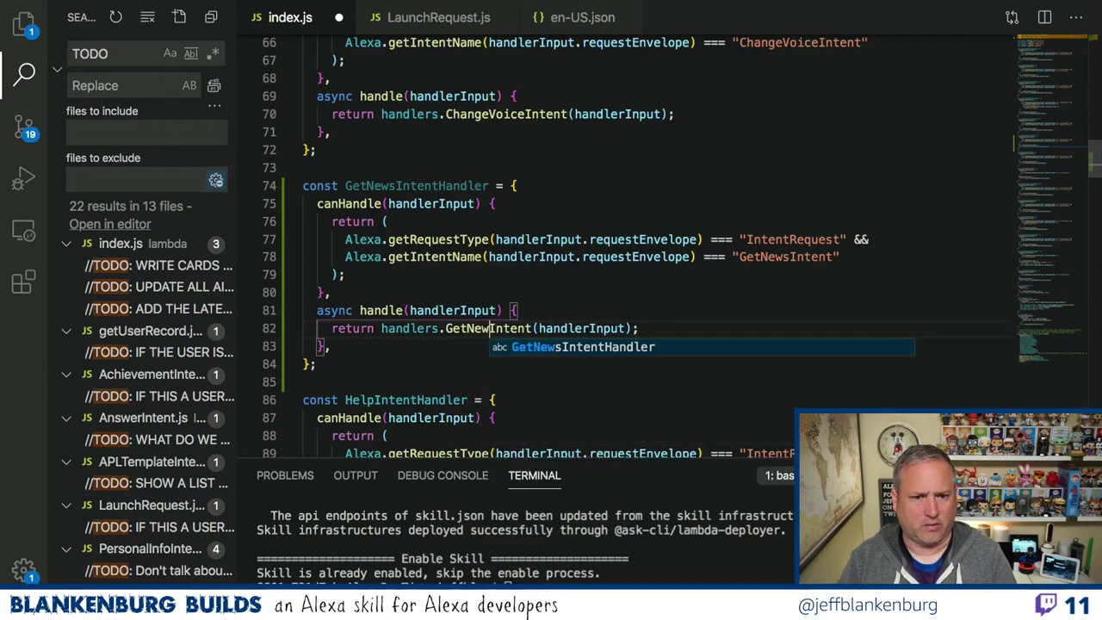
{"action": "left_click", "coordinate": [547, 313]}
{"action": "double_click", "coordinate": [462, 187]}
{"action": "key", "text": "ctrl+c"}
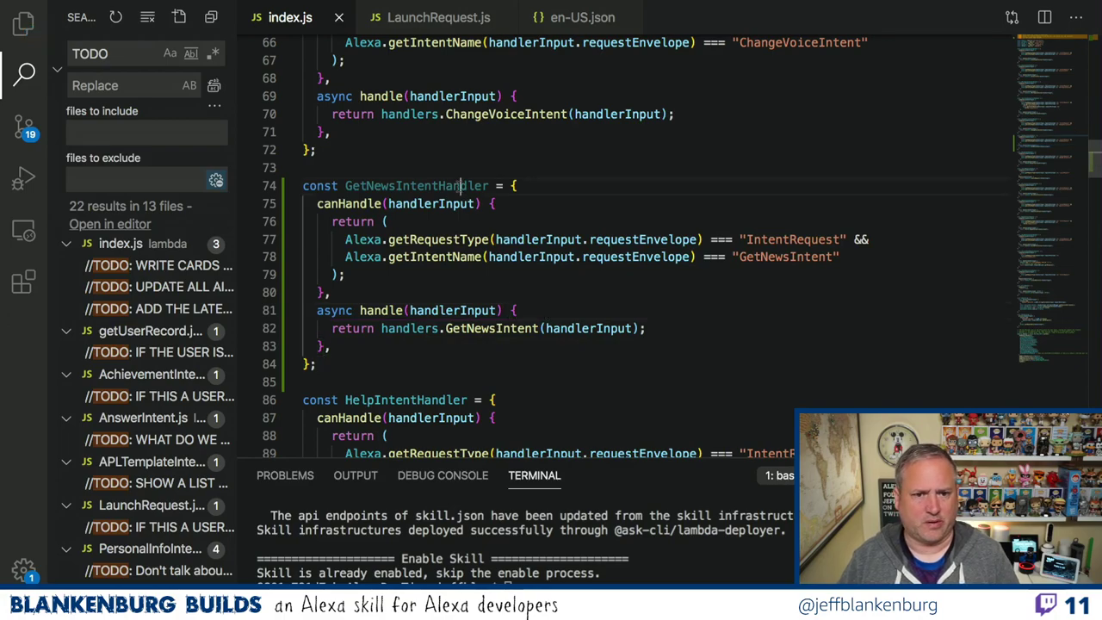
{"action": "scroll", "coordinate": [639, 227], "scroll_direction": "down", "scroll_amount": 20}
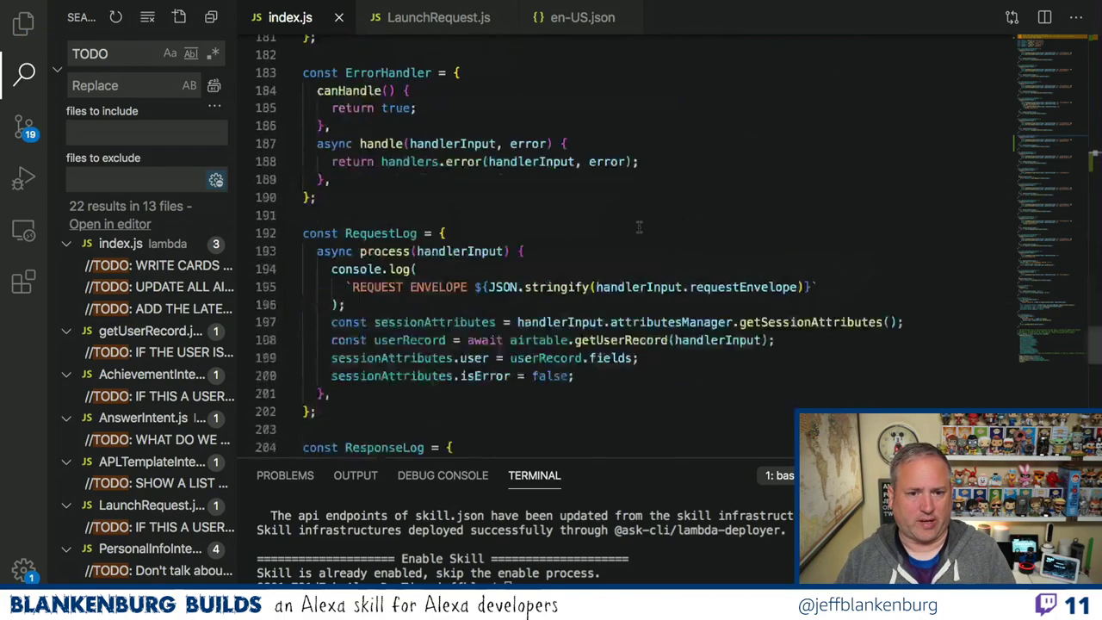
{"action": "scroll", "coordinate": [639, 228], "scroll_direction": "up", "scroll_amount": 5}
Paste 'GetNewsIntentHandler,' on a new line after AnswerIntentHandler in addRequestHandlers.
{"action": "scroll", "coordinate": [638, 227], "scroll_direction": "up", "scroll_amount": 3}
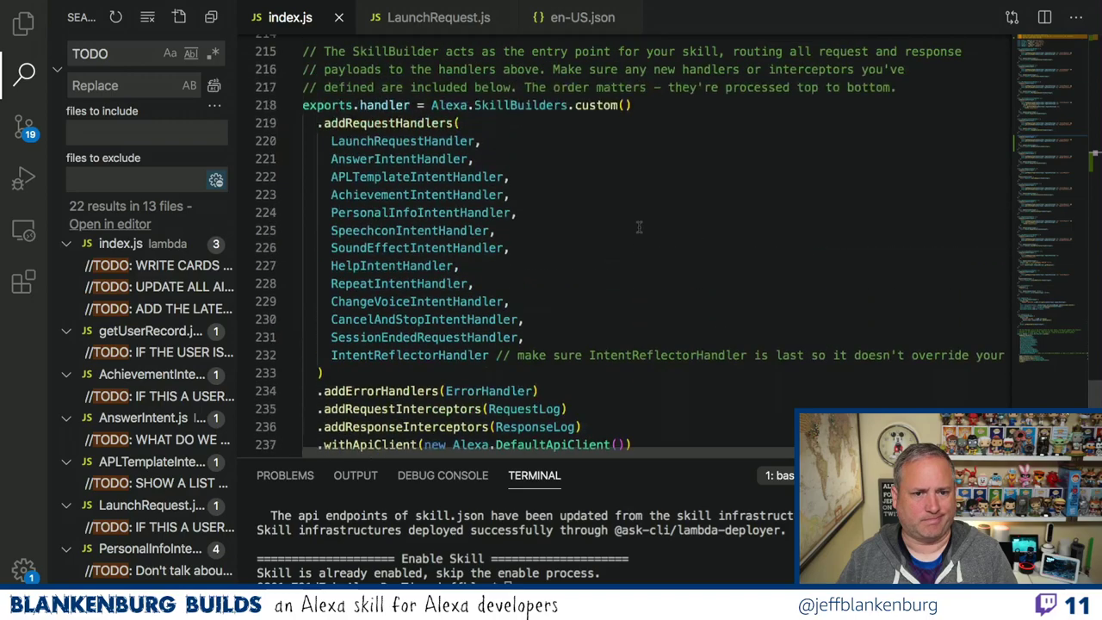
{"action": "left_click", "coordinate": [524, 195]}
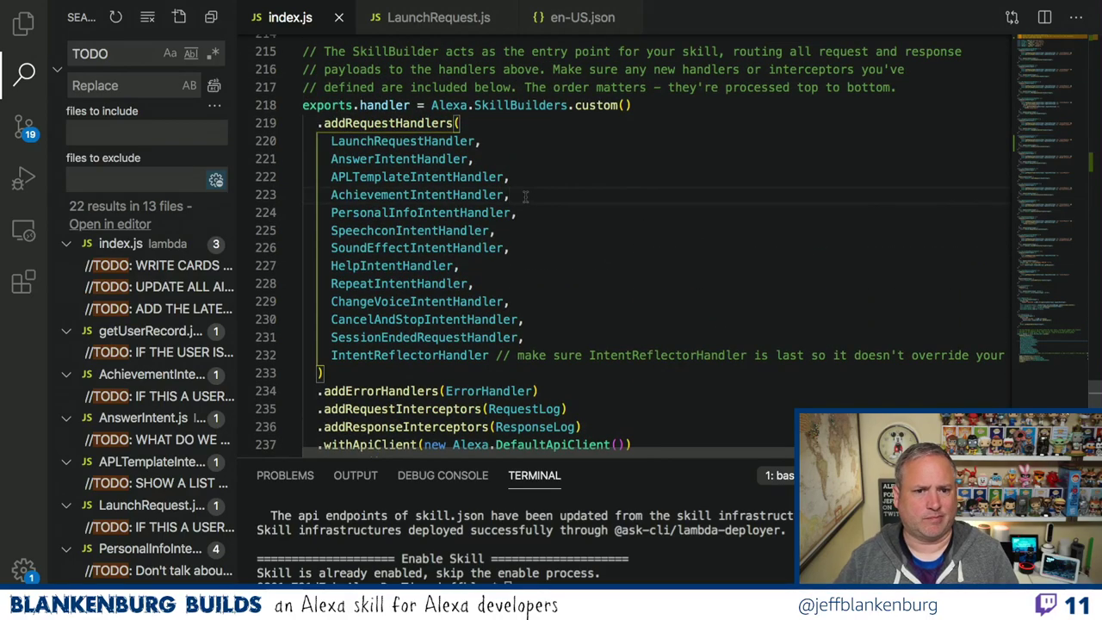
{"action": "key", "text": "Return"}
{"action": "key", "text": "ctrl+v"}
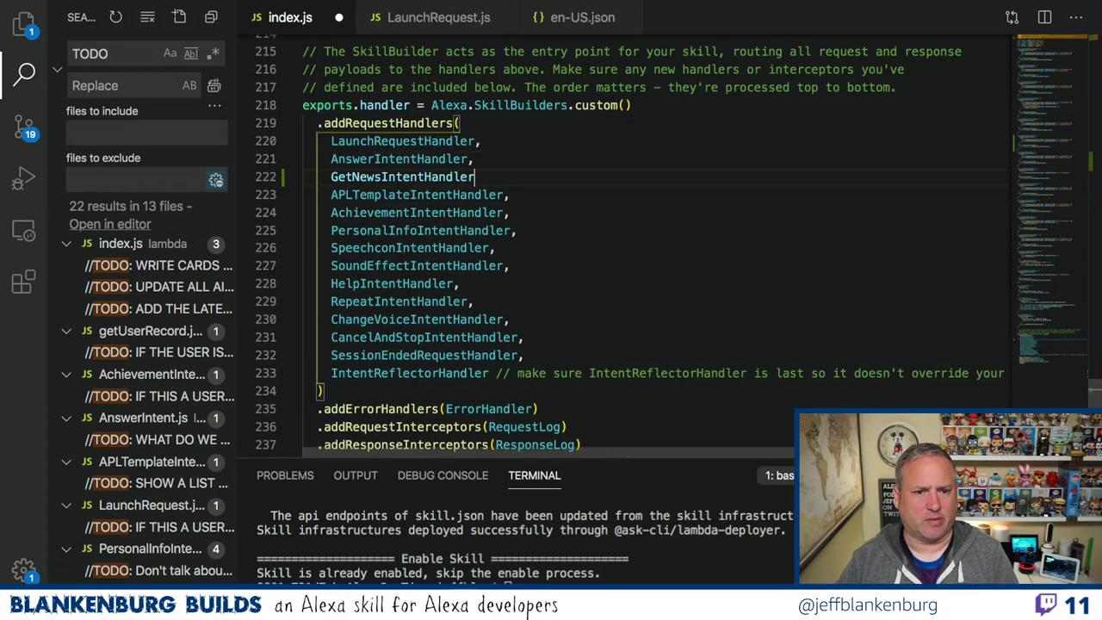
{"action": "type", "text": ","}
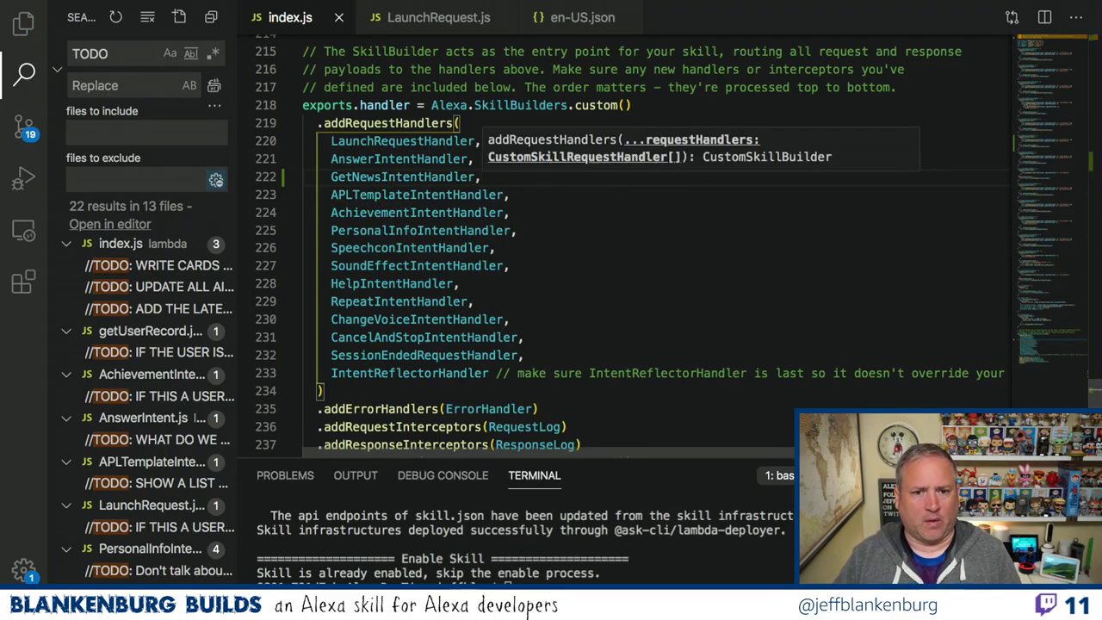
Show the Explorer file tree, then switch desktops to the AlexaDevTips Build page in Chrome.
{"action": "scroll", "coordinate": [686, 195], "scroll_direction": "up", "scroll_amount": 20}
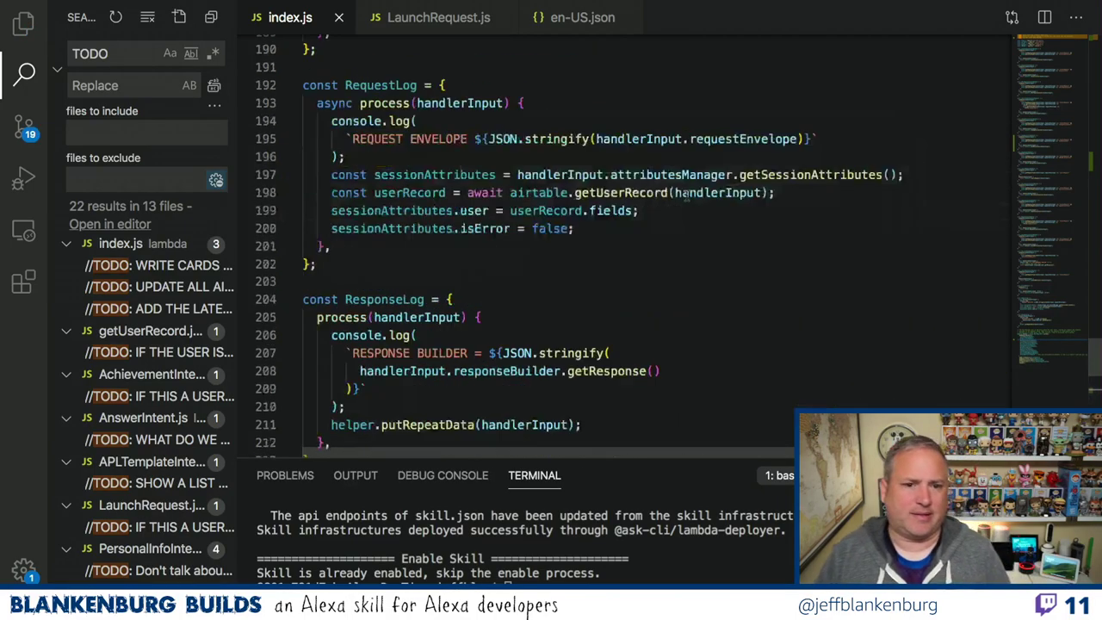
{"action": "scroll", "coordinate": [686, 196], "scroll_direction": "down", "scroll_amount": 10}
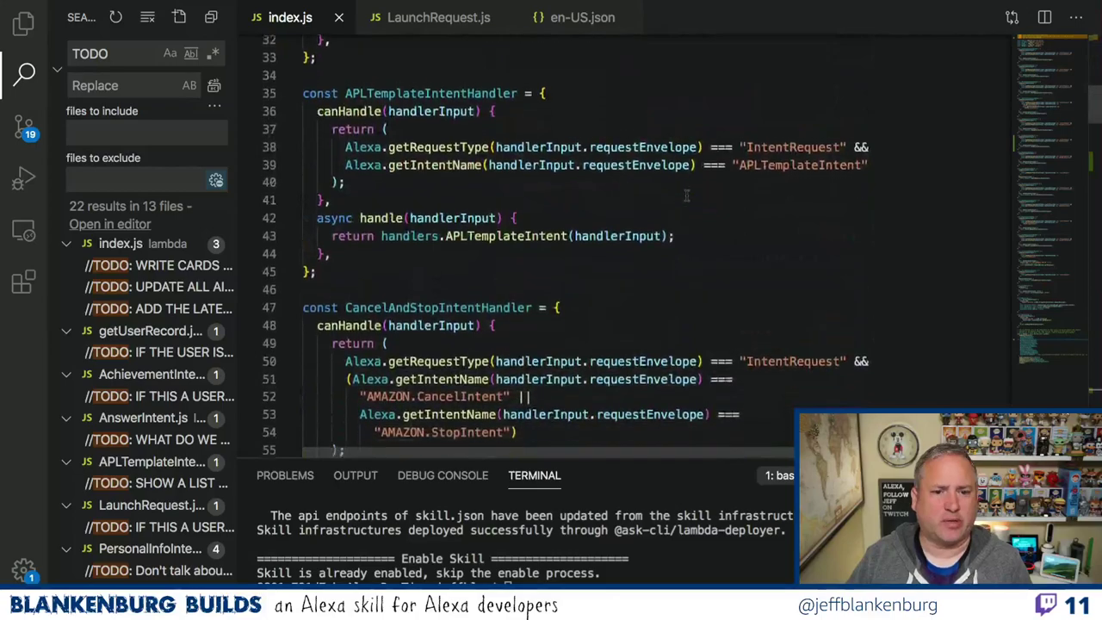
{"action": "scroll", "coordinate": [686, 195], "scroll_direction": "down", "scroll_amount": 3}
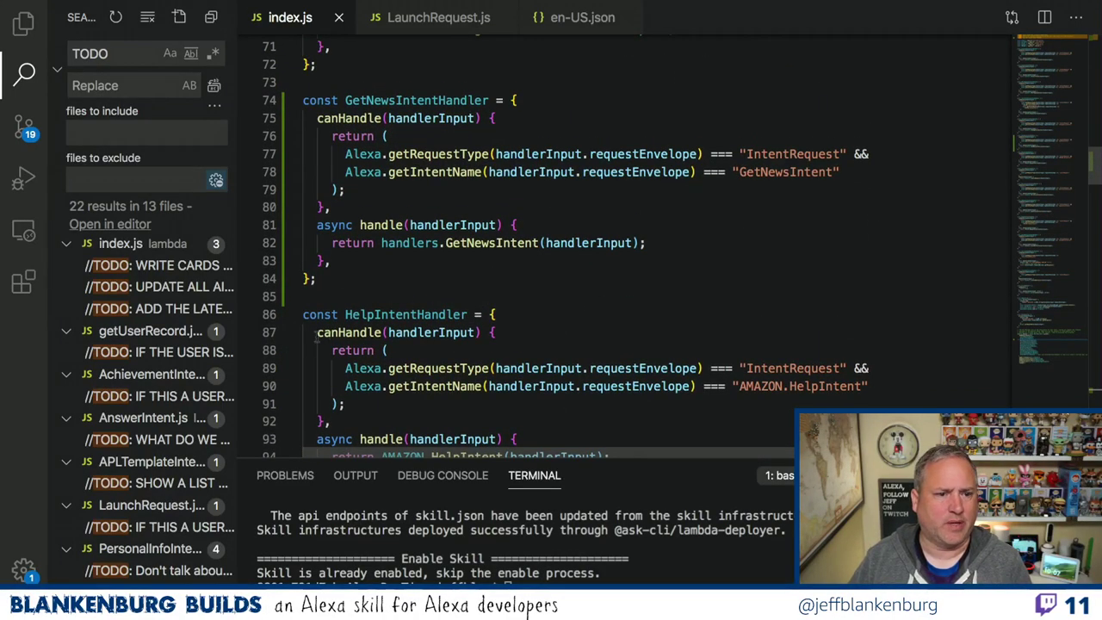
{"action": "left_click", "coordinate": [25, 28]}
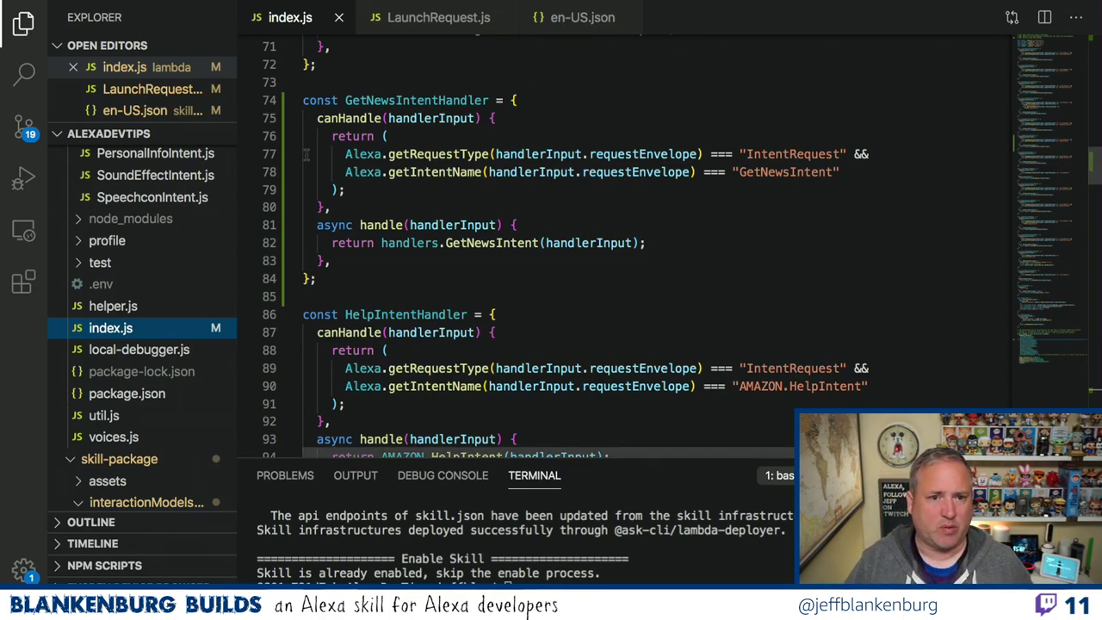
{"action": "key", "text": "ctrl+Right"}
{"action": "key", "text": "ctrl+Left"}
{"action": "key", "text": "ctrl+Left"}
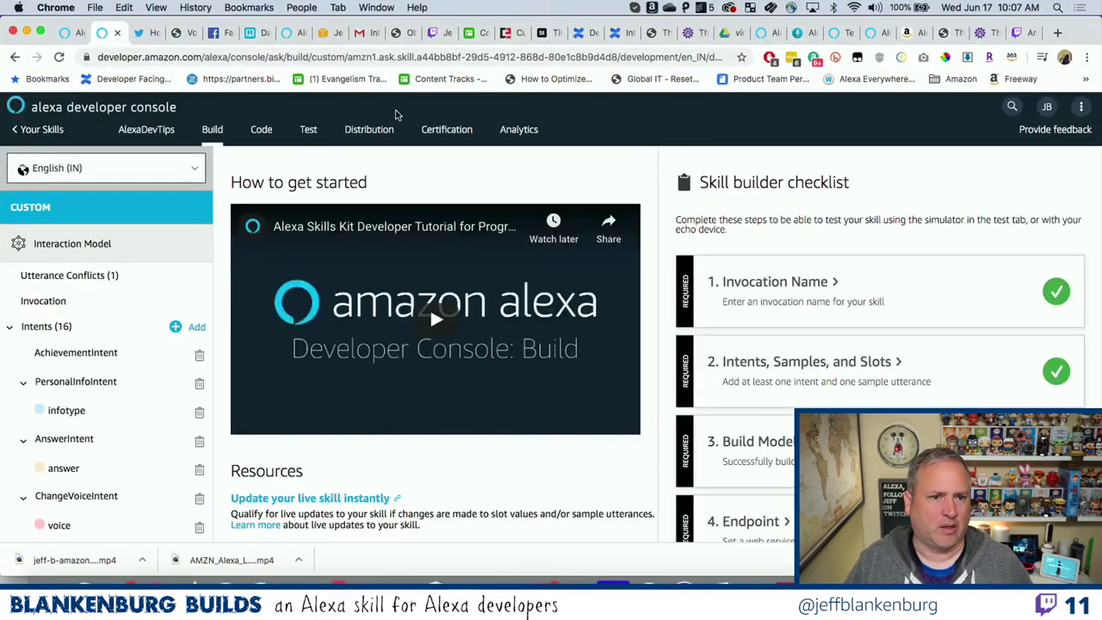
Post two contact e-mail addresses in the Twitch moderator chat, then switch back to VS Code.
{"action": "left_click", "coordinate": [433, 37]}
{"action": "left_click", "coordinate": [542, 477]}
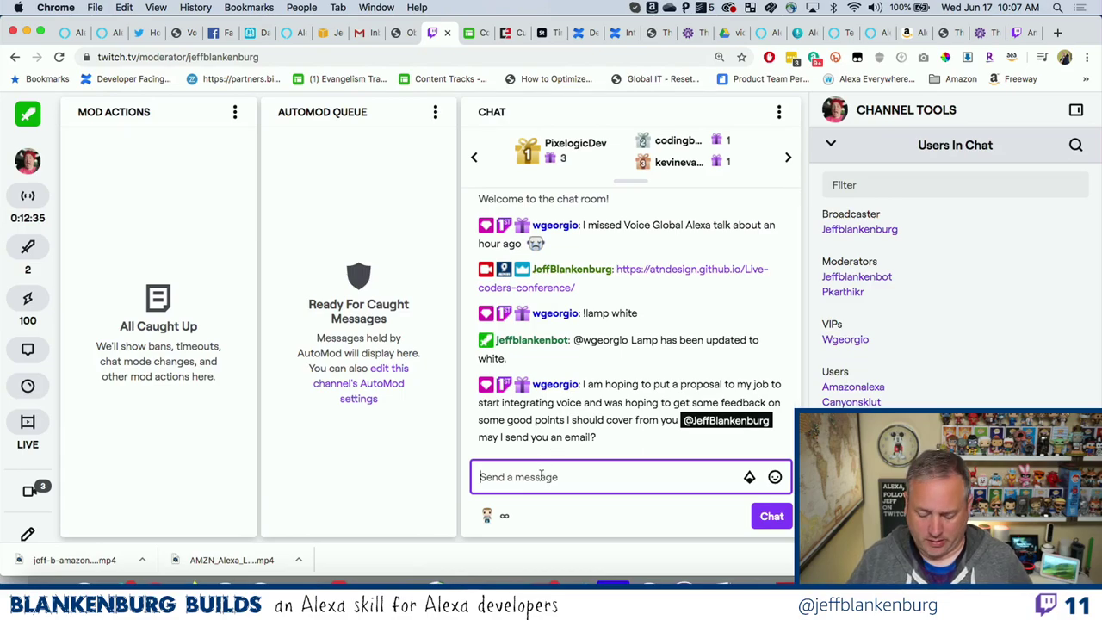
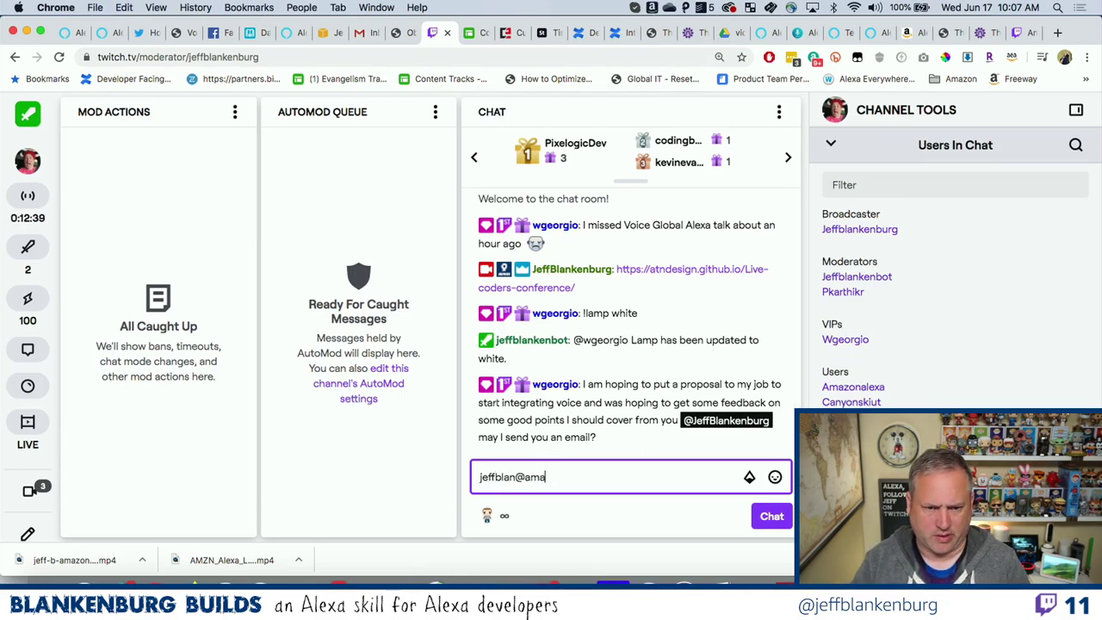
{"action": "key", "text": "Return"}
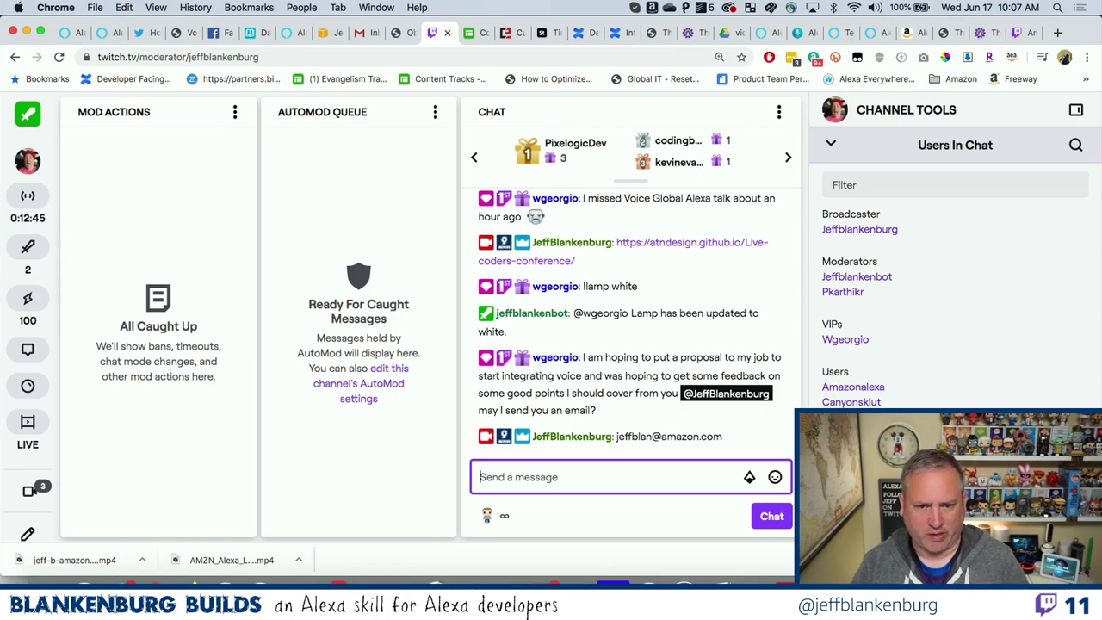
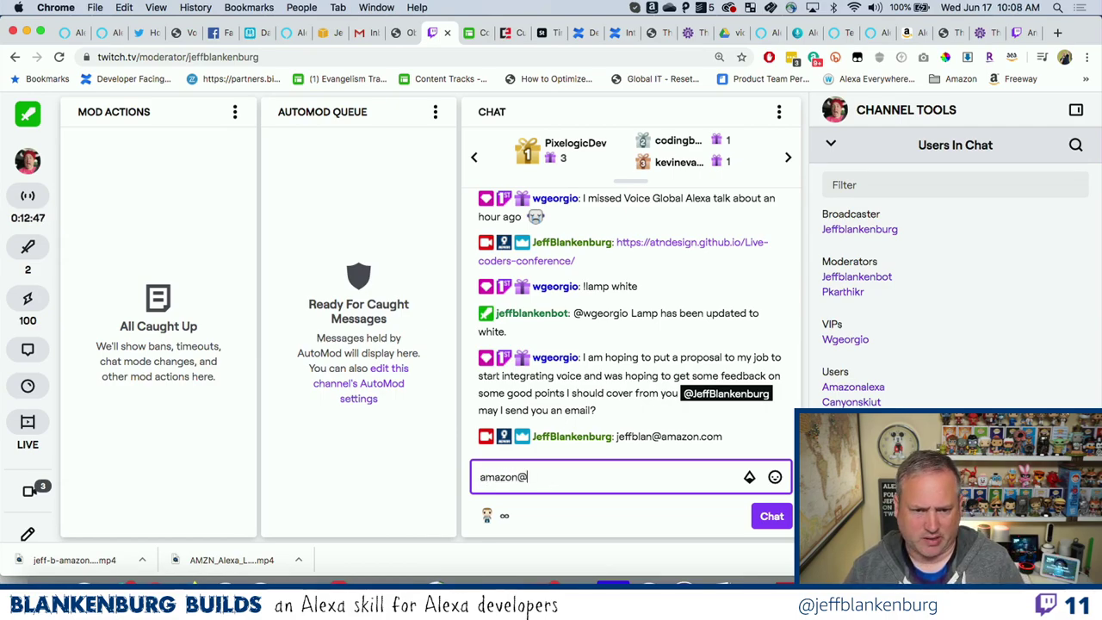
{"action": "key", "text": "Return"}
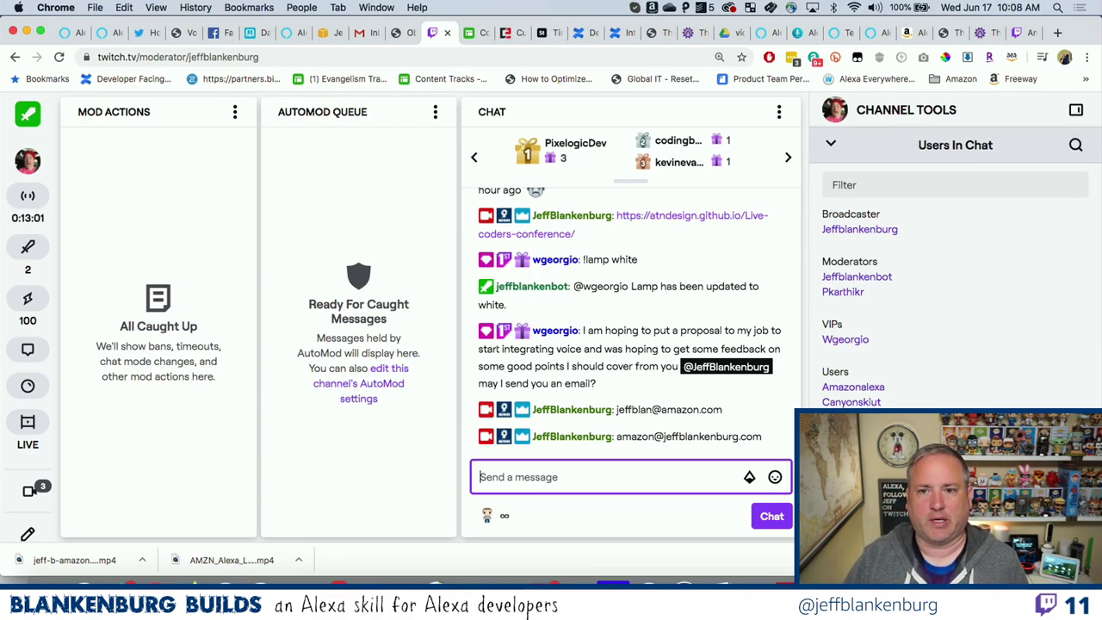
{"action": "key", "text": "ctrl+Right"}
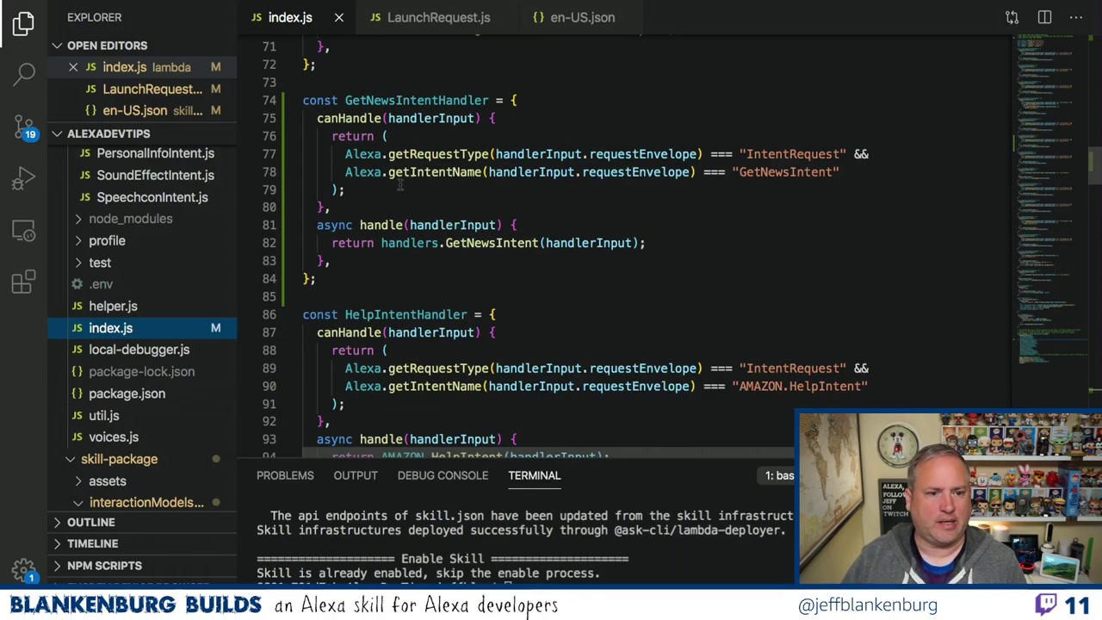
Browse the handler folder's index.js and SpeechconIntent.js, then open LaunchRequest.js.
{"action": "scroll", "coordinate": [201, 245], "scroll_direction": "up", "scroll_amount": 3}
{"action": "scroll", "coordinate": [199, 244], "scroll_direction": "up", "scroll_amount": 5}
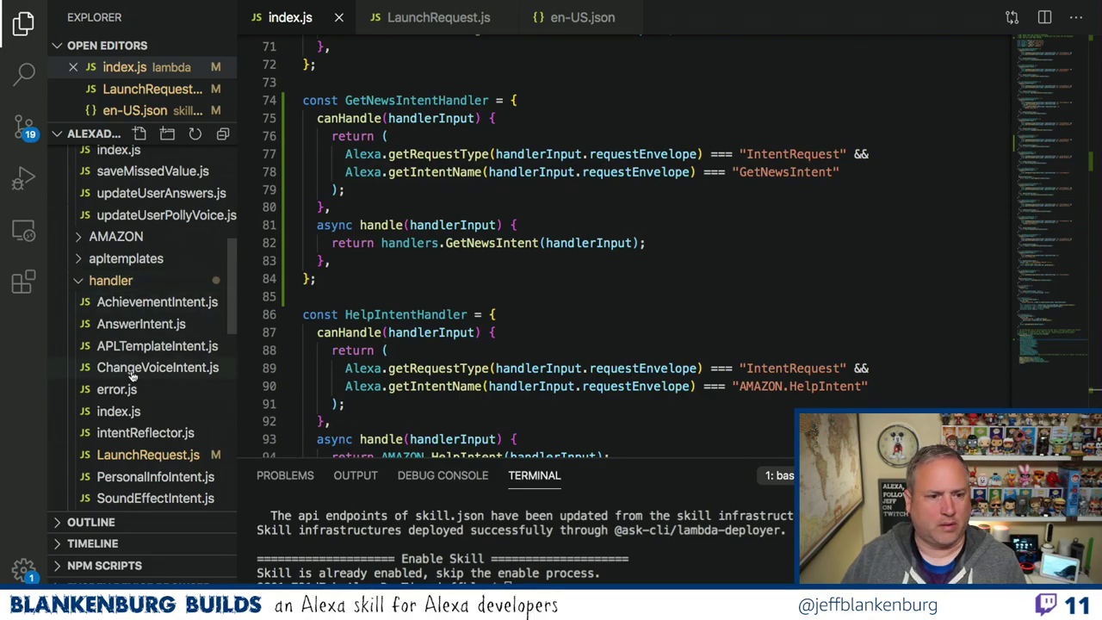
{"action": "left_click", "coordinate": [121, 413]}
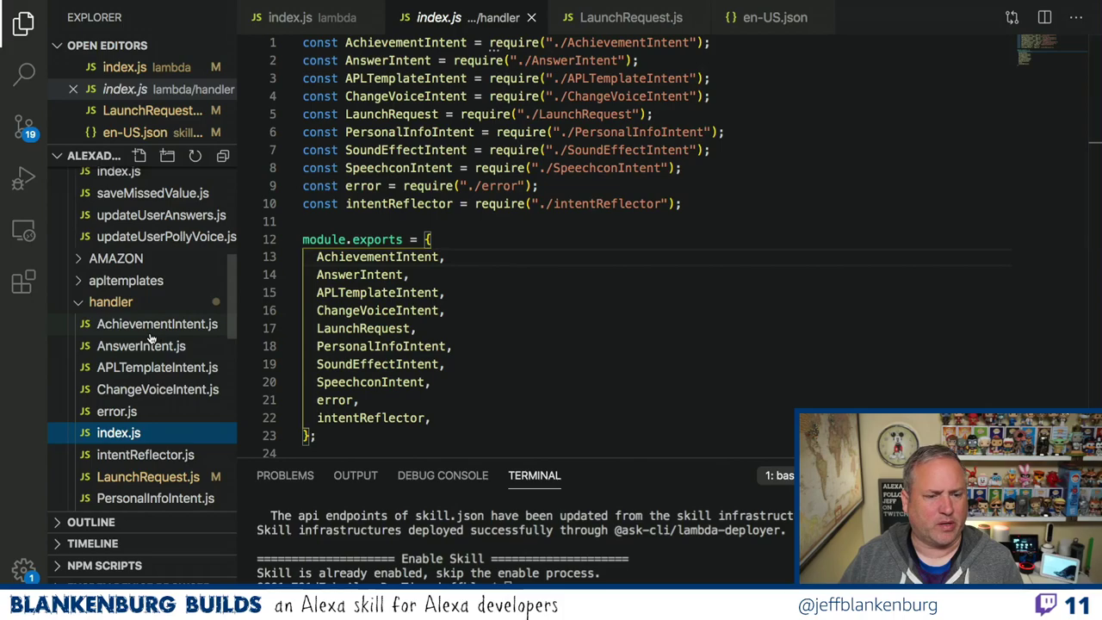
{"action": "scroll", "coordinate": [150, 339], "scroll_direction": "down", "scroll_amount": 3}
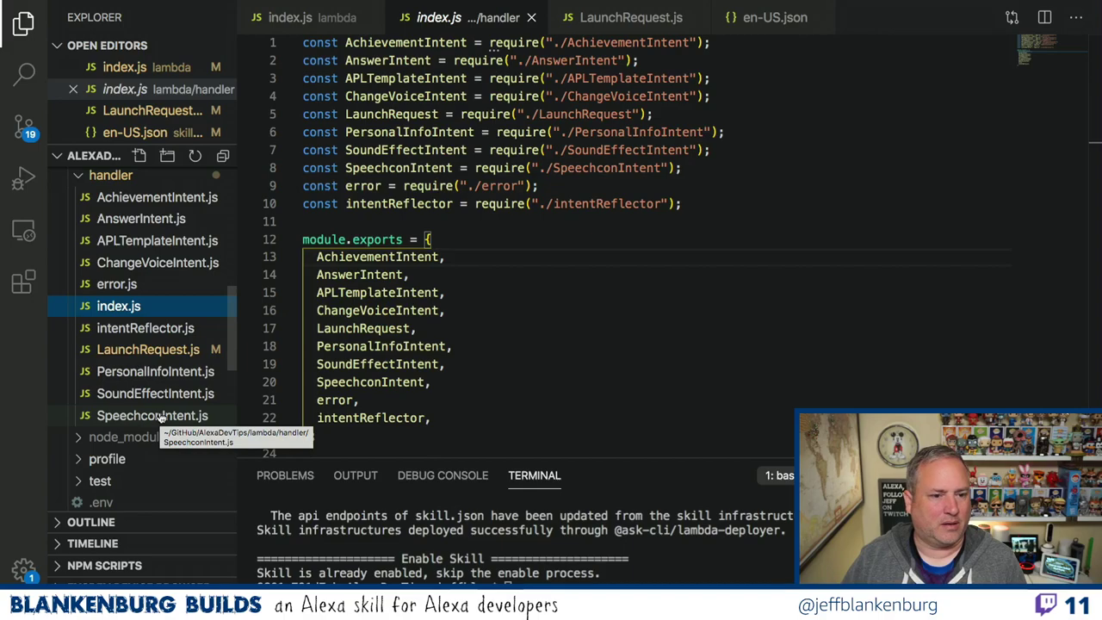
{"action": "left_click", "coordinate": [159, 416]}
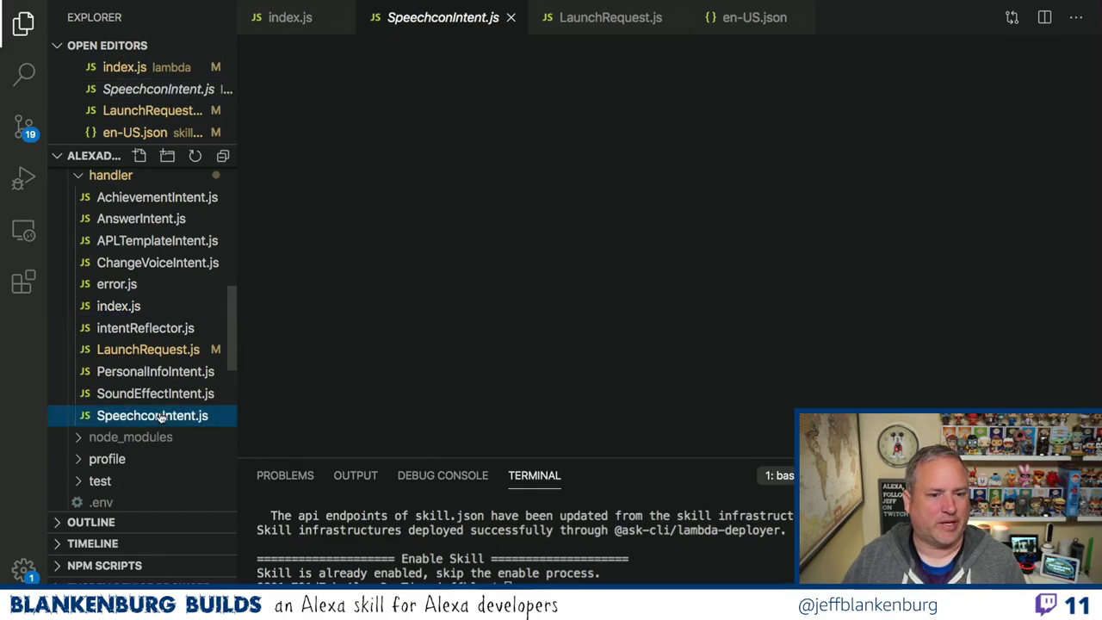
{"action": "scroll", "coordinate": [515, 351], "scroll_direction": "down", "scroll_amount": 4}
{"action": "scroll", "coordinate": [514, 351], "scroll_direction": "up", "scroll_amount": 4}
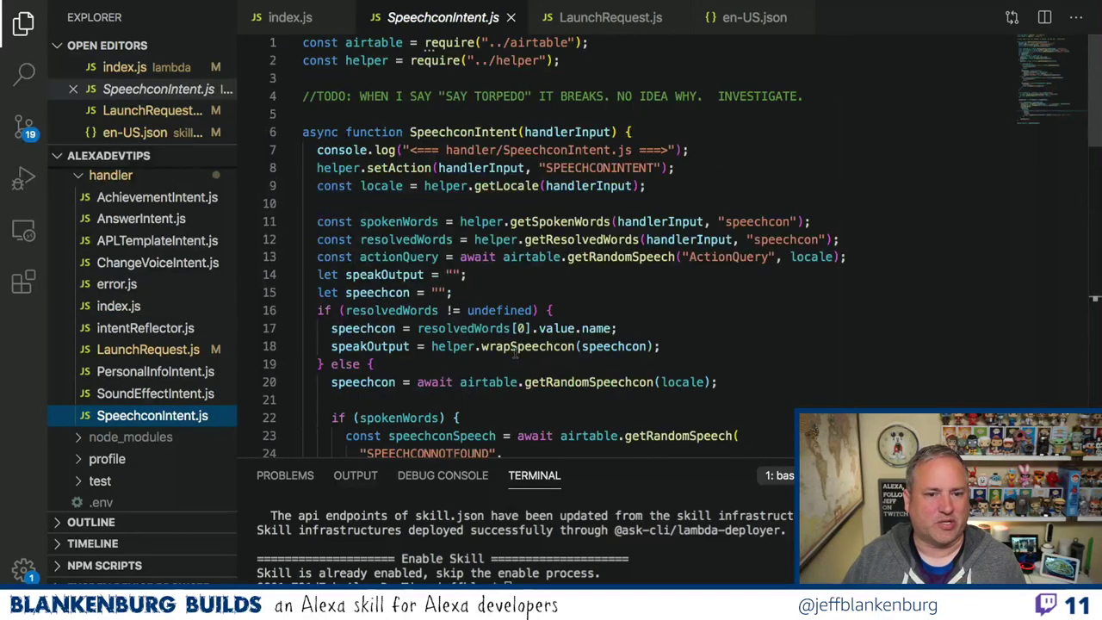
{"action": "left_click", "coordinate": [164, 349]}
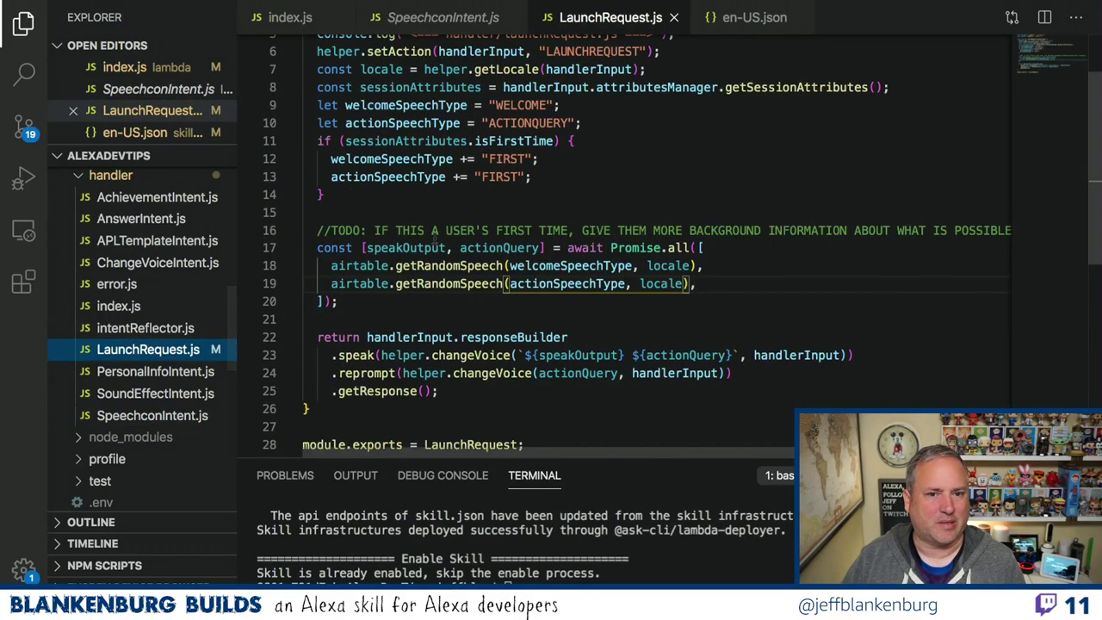
Use File > Save As to copy LaunchRequest.js to GetNewsIntent.js in the handler folder.
{"action": "scroll", "coordinate": [435, 237], "scroll_direction": "up", "scroll_amount": 2}
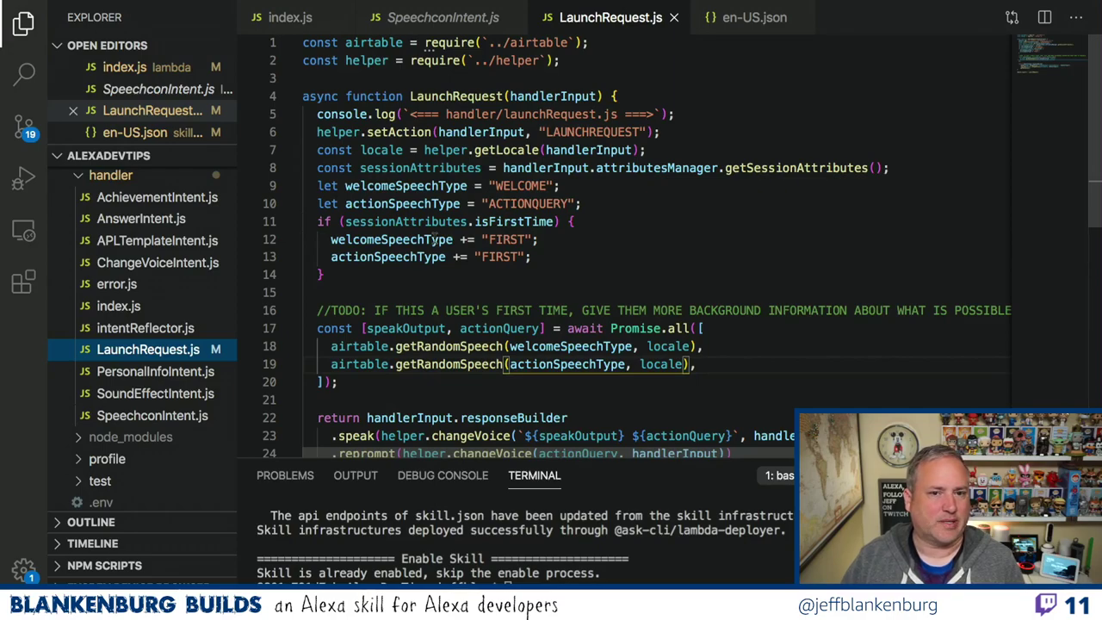
{"action": "mouse_move", "coordinate": [117, 4]}
{"action": "left_click", "coordinate": [82, 7]}
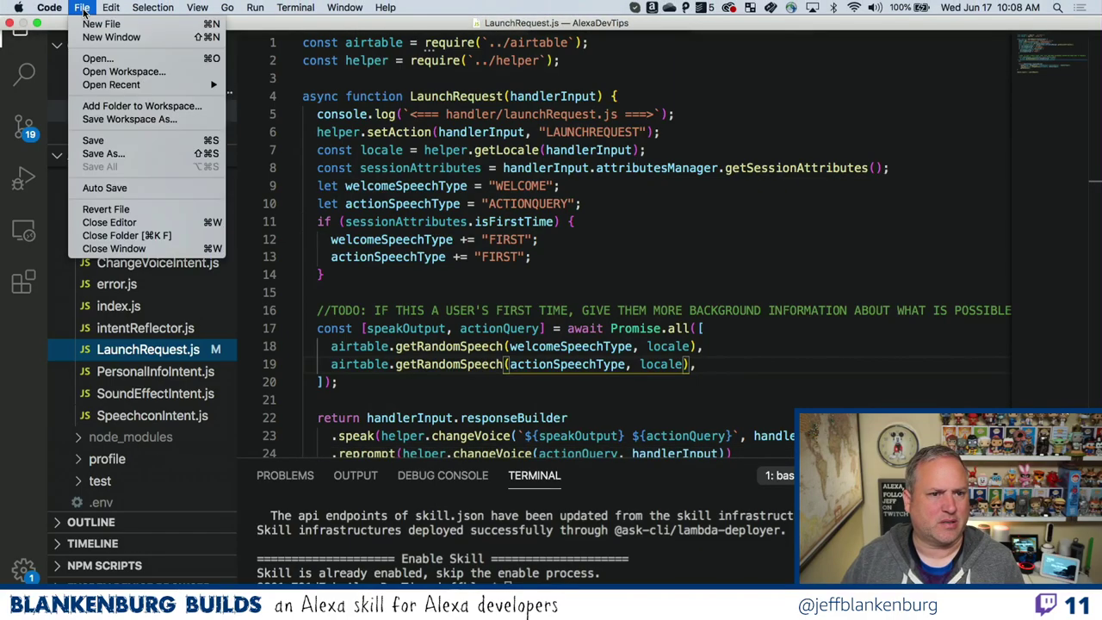
{"action": "left_click", "coordinate": [110, 152]}
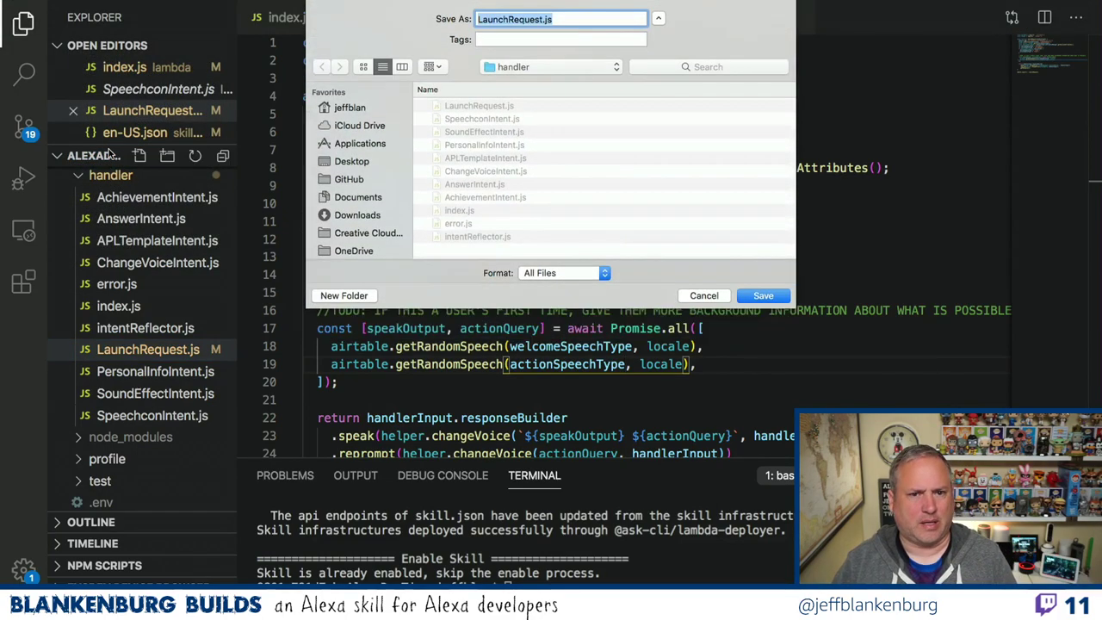
{"action": "type", "text": "GetNews"}
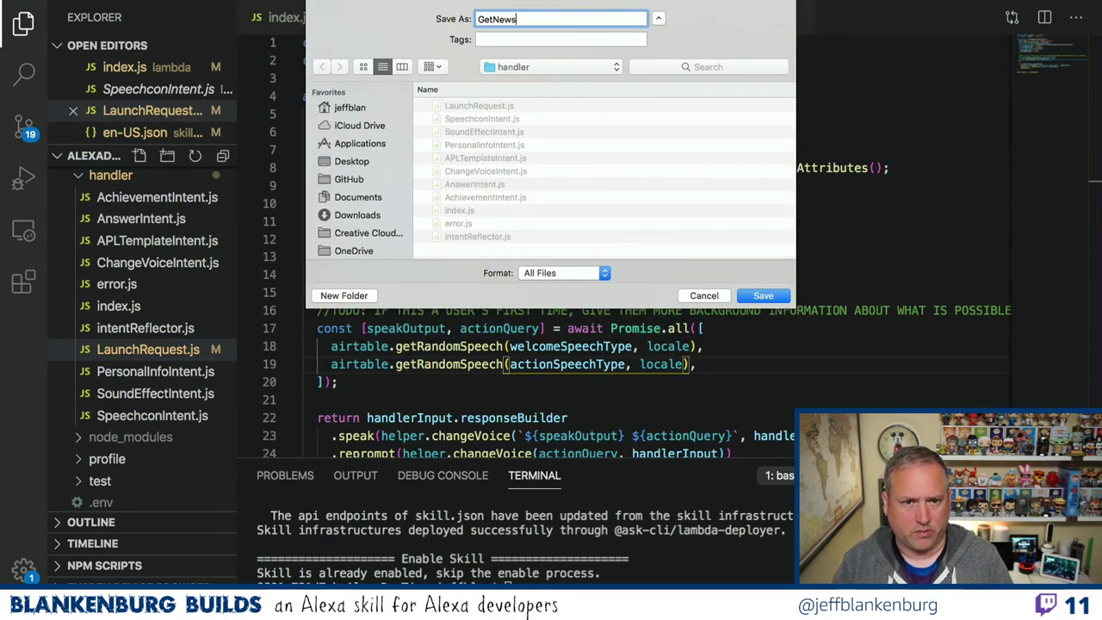
{"action": "type", "text": "Intent."}
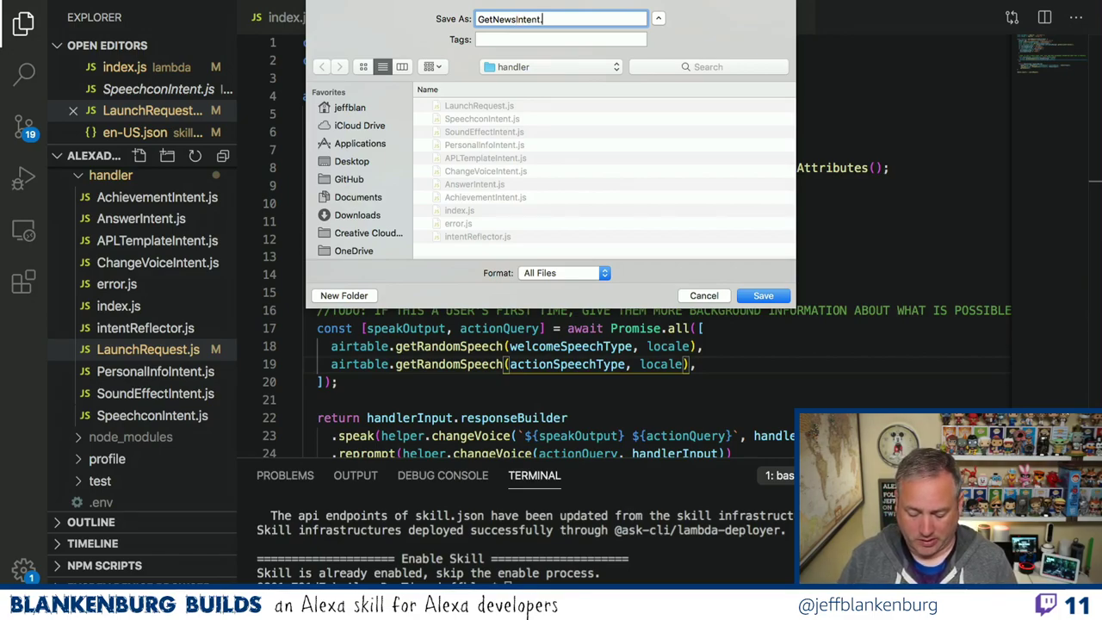
{"action": "type", "text": "js"}
{"action": "key", "text": "Return"}
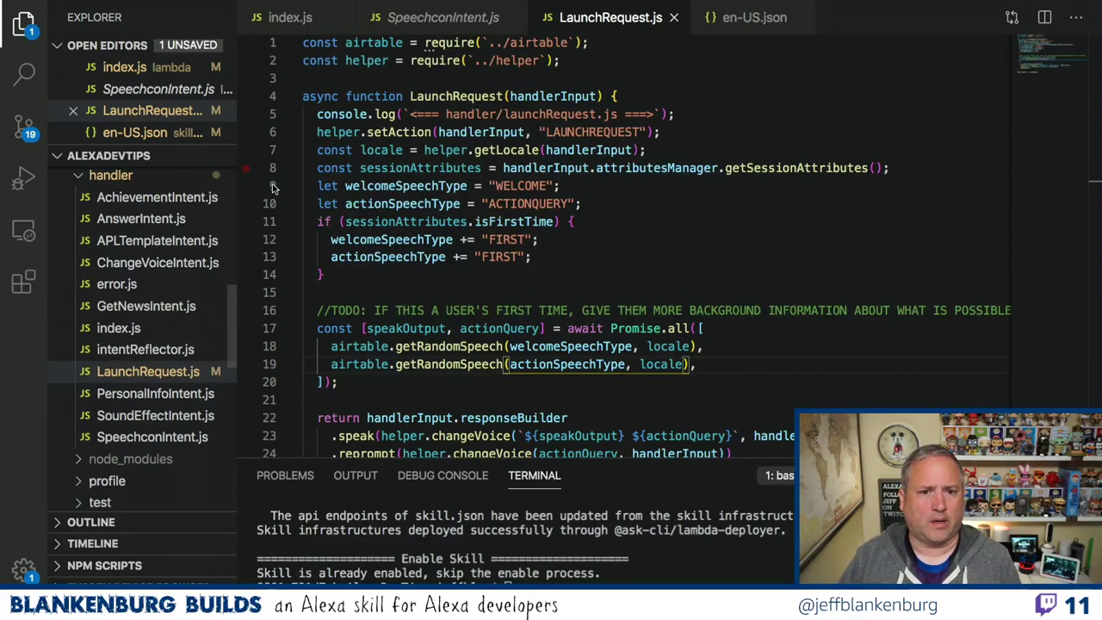
Rename the function and log message to GetNewsIntent and the action string to GETNEWSINTENT.
{"action": "left_click", "coordinate": [436, 96]}
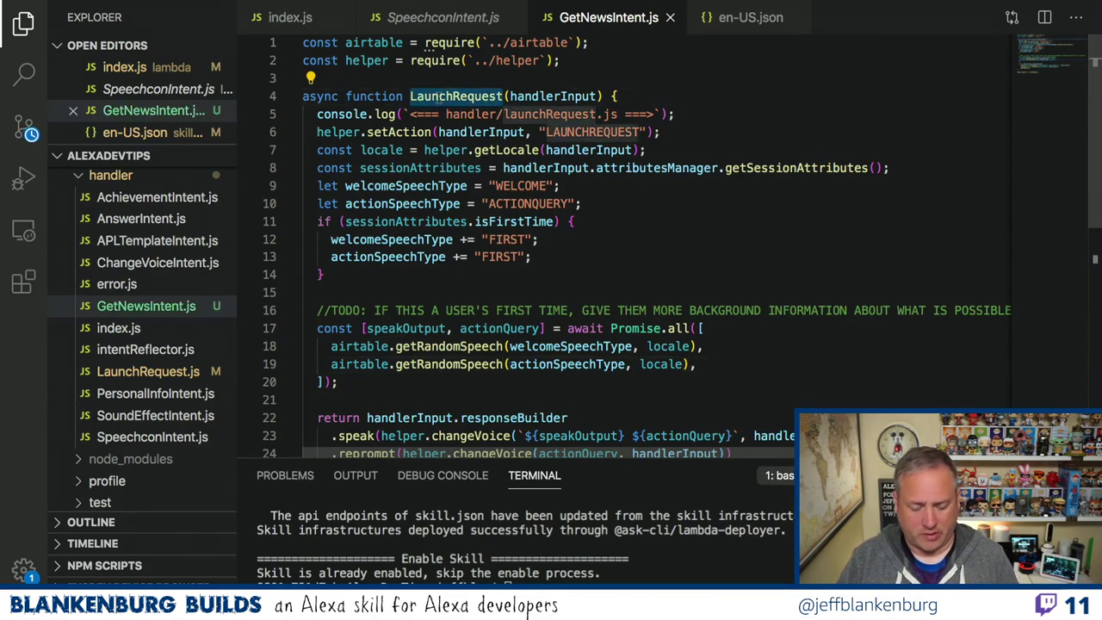
{"action": "double_click", "coordinate": [436, 96]}
{"action": "type", "text": "GetNewS"}
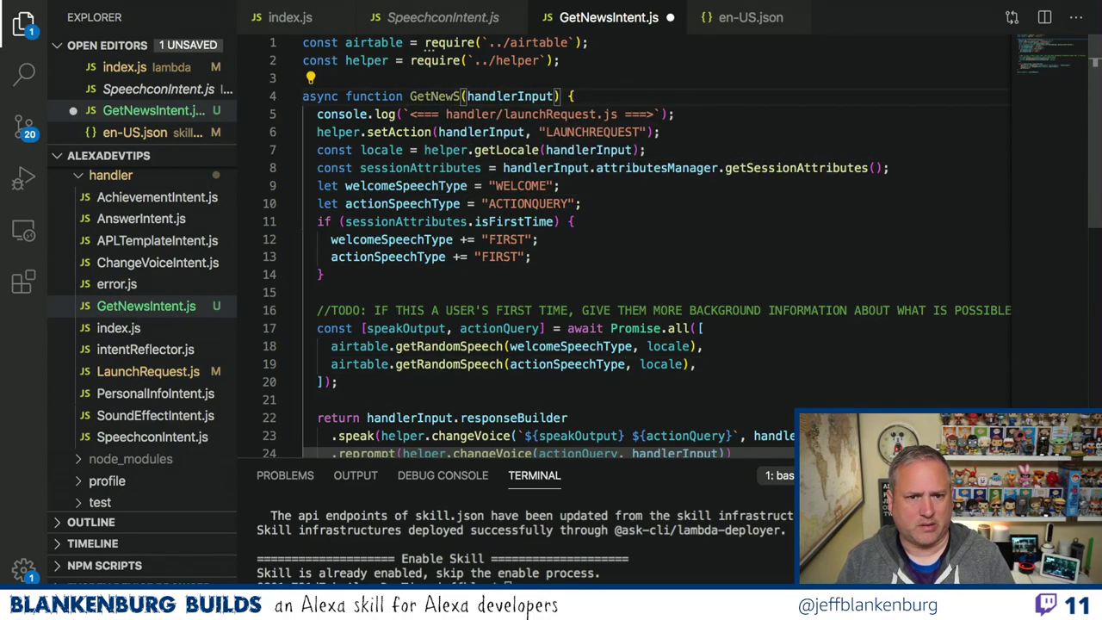
{"action": "type", "text": "I"}
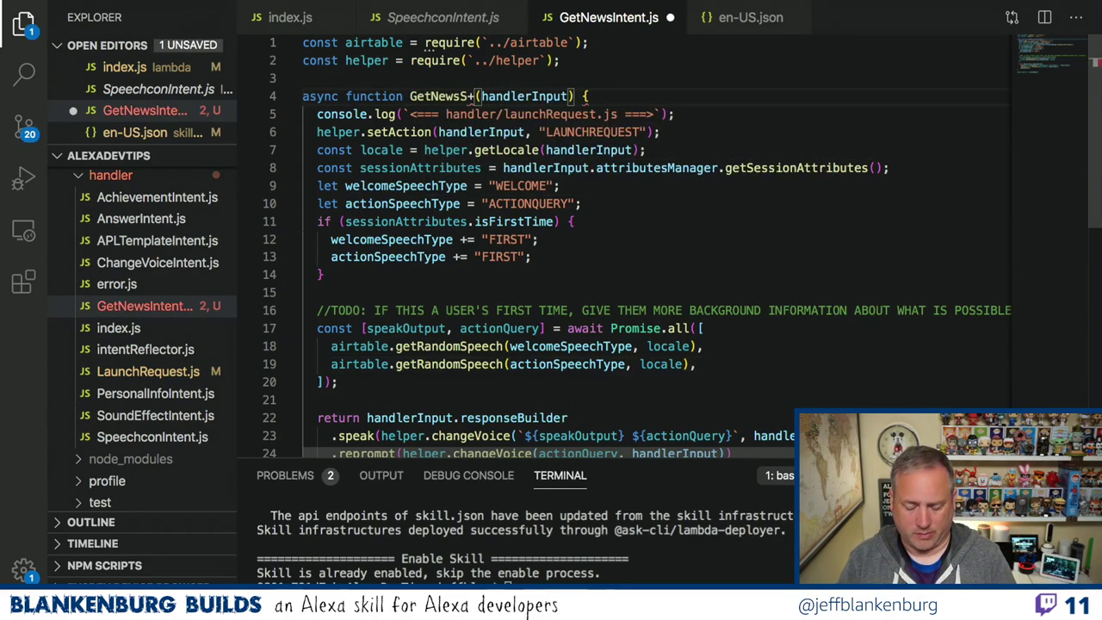
{"action": "key", "text": "BackSpace"}
{"action": "type", "text": "Intent"}
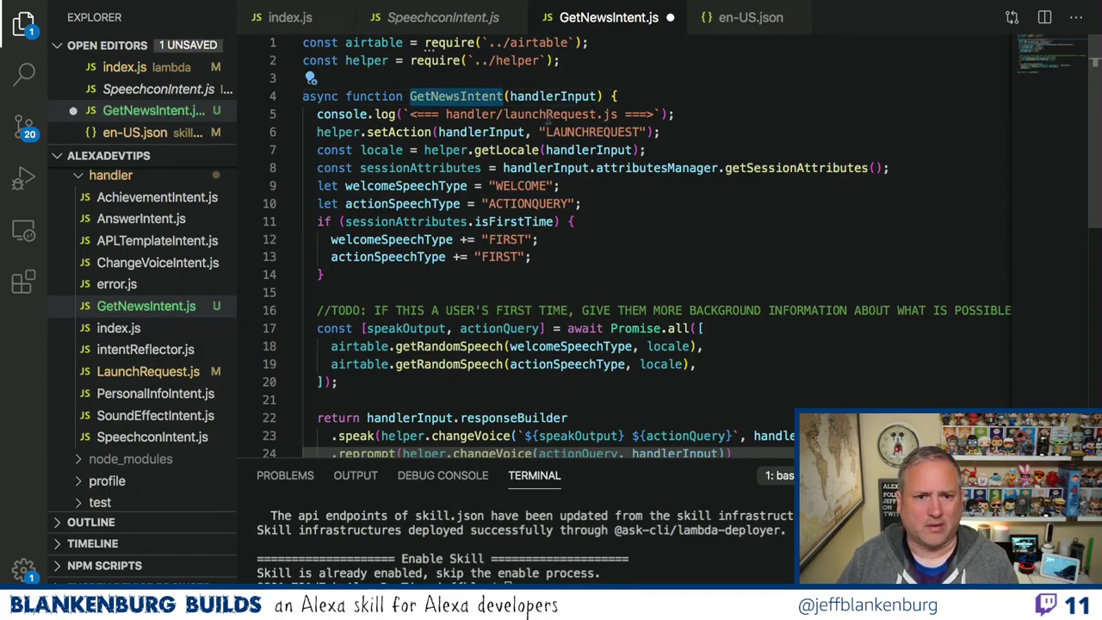
{"action": "double_click", "coordinate": [549, 116]}
{"action": "type", "text": "GetNewsIntent"}
{"action": "double_click", "coordinate": [573, 131]}
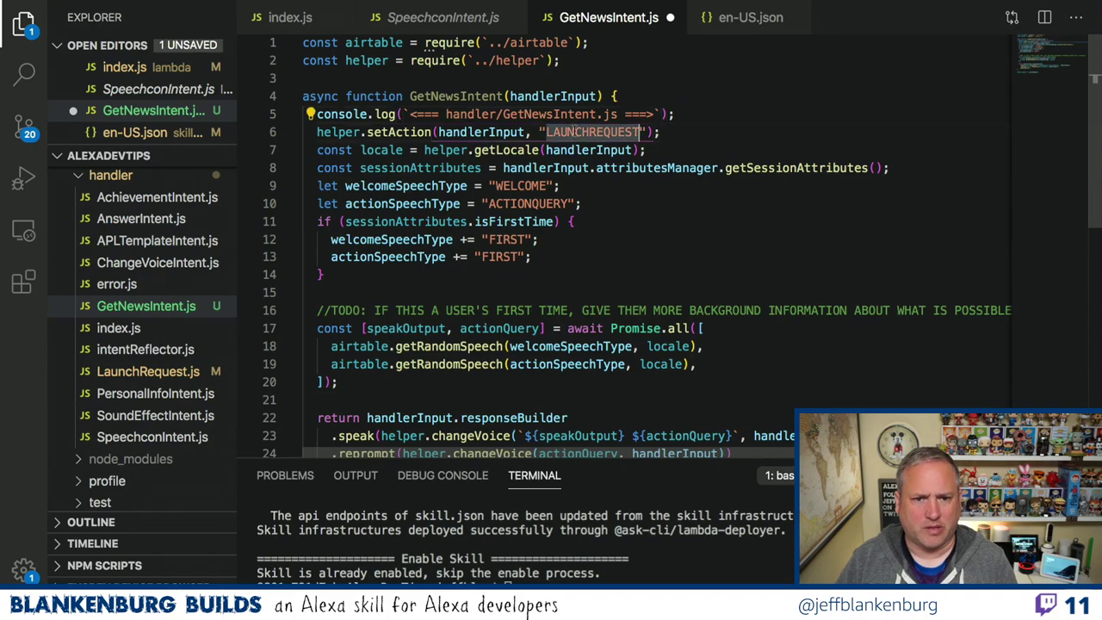
{"action": "type", "text": "GETNEWS"}
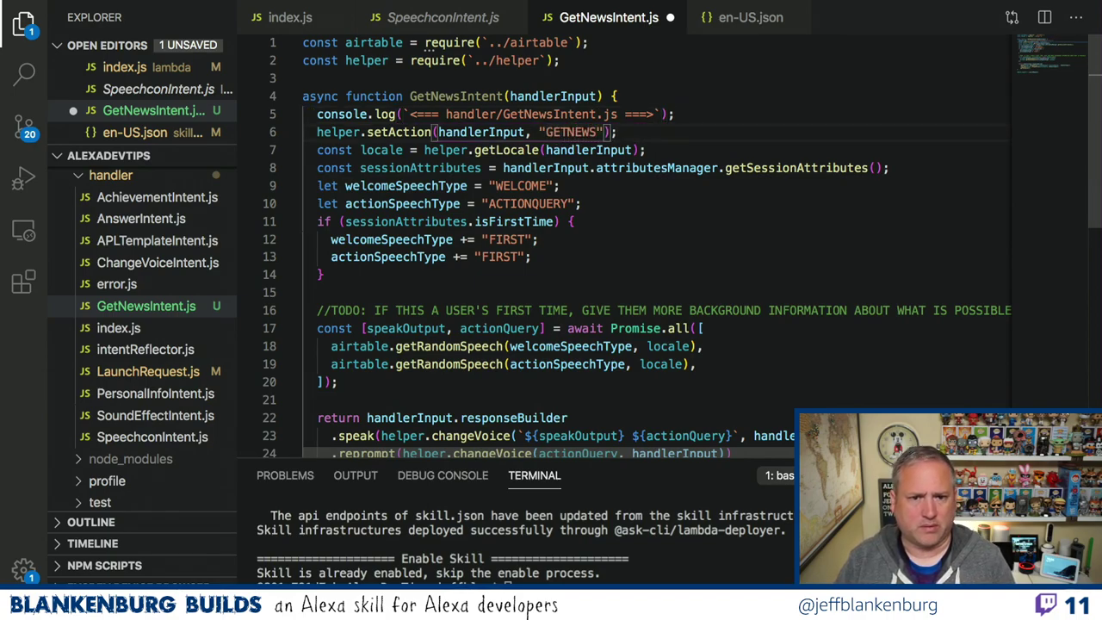
{"action": "type", "text": "INTENT"}
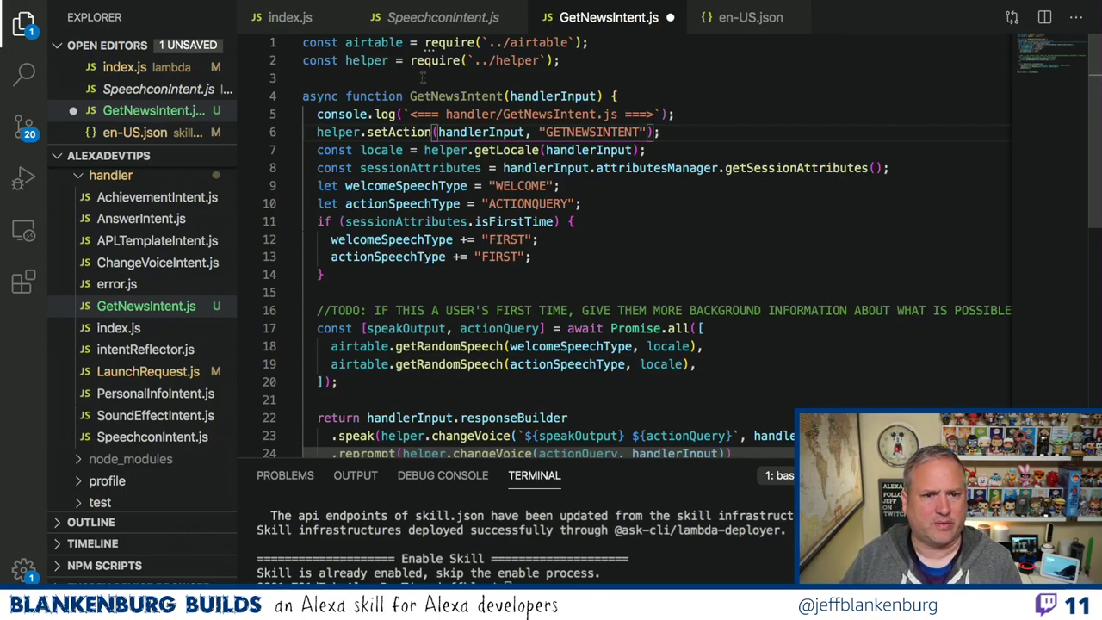
Change the module.exports name to GetNewsIntent and save GetNewsIntent.js.
{"action": "left_click", "coordinate": [413, 26]}
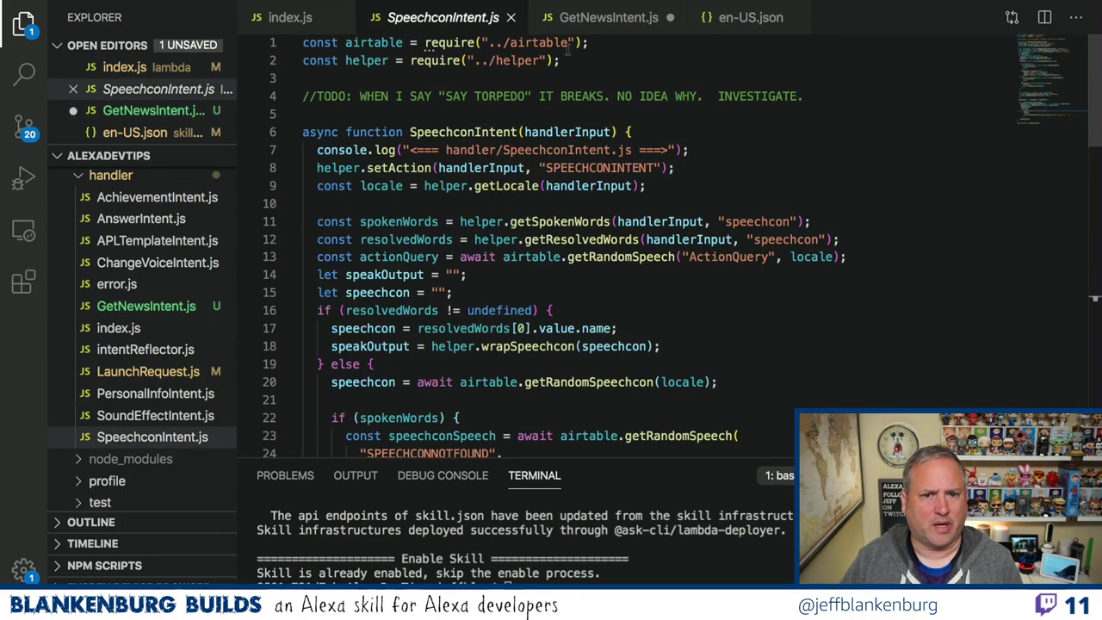
{"action": "left_click", "coordinate": [591, 26]}
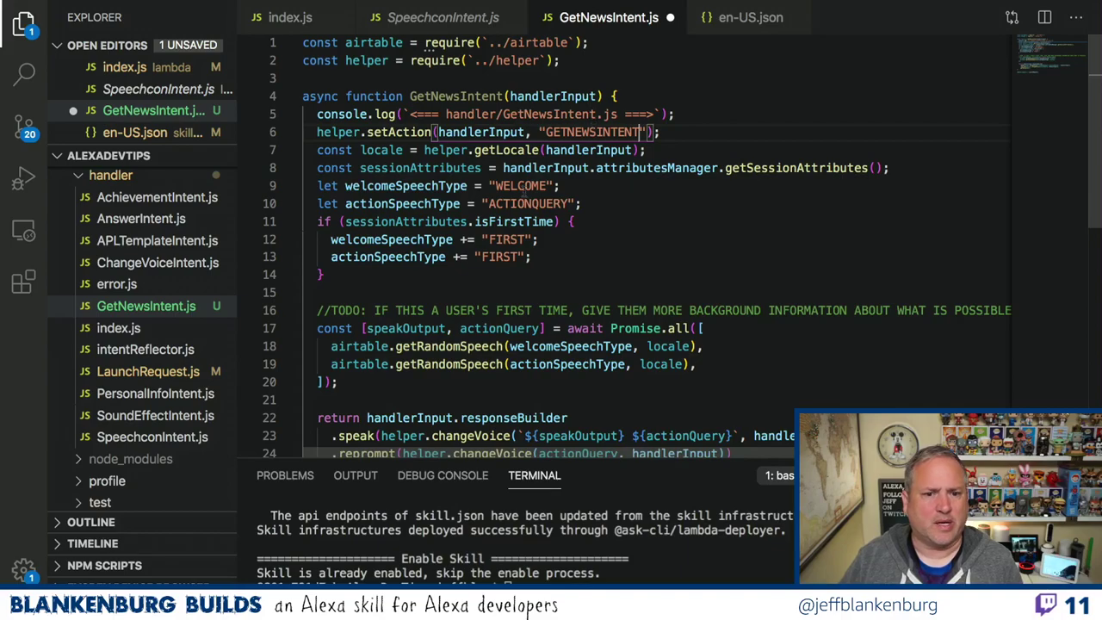
{"action": "scroll", "coordinate": [529, 215], "scroll_direction": "down", "scroll_amount": 7}
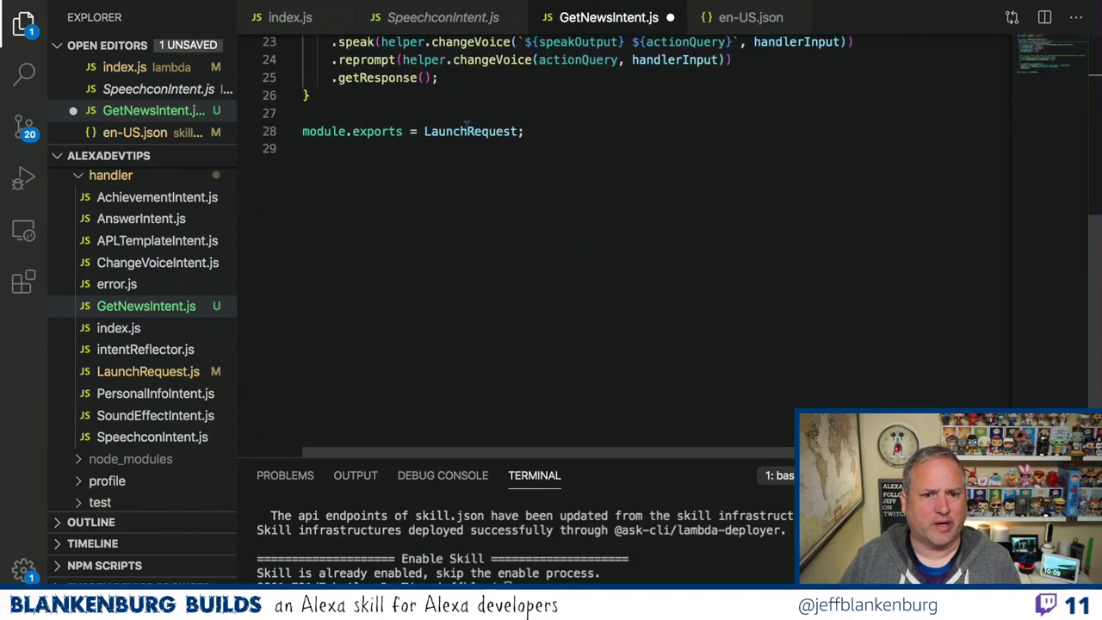
{"action": "double_click", "coordinate": [465, 130]}
{"action": "type", "text": "GetNewsIntent"}
{"action": "key", "text": "ctrl+s"}
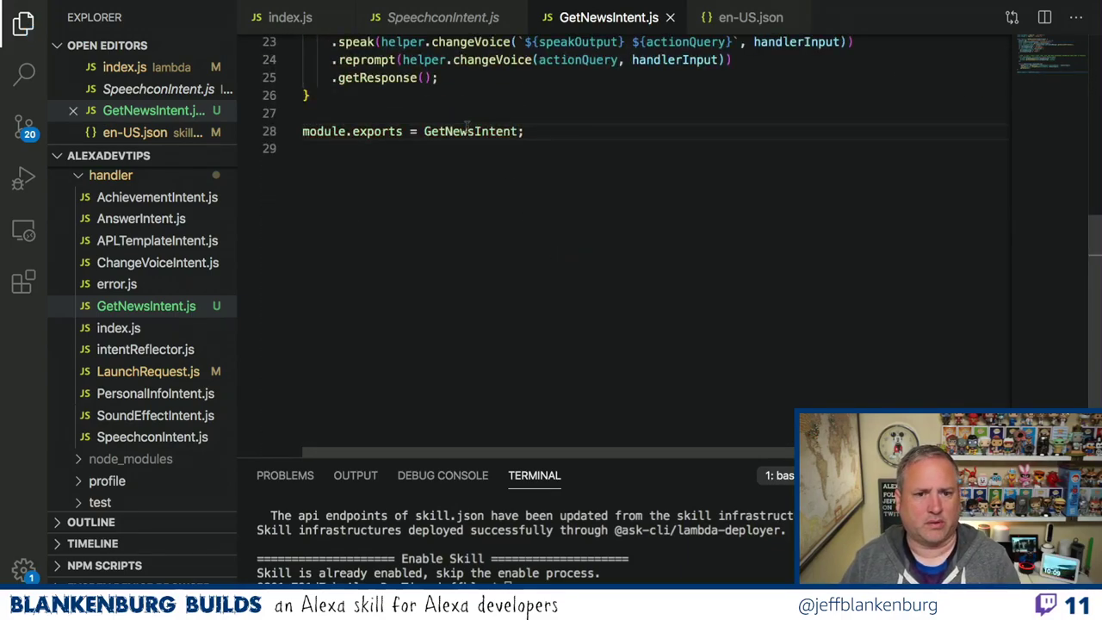
Open the handler folder's index.js from the Explorer.
{"action": "scroll", "coordinate": [592, 130], "scroll_direction": "up", "scroll_amount": 5}
{"action": "scroll", "coordinate": [592, 130], "scroll_direction": "up", "scroll_amount": 2}
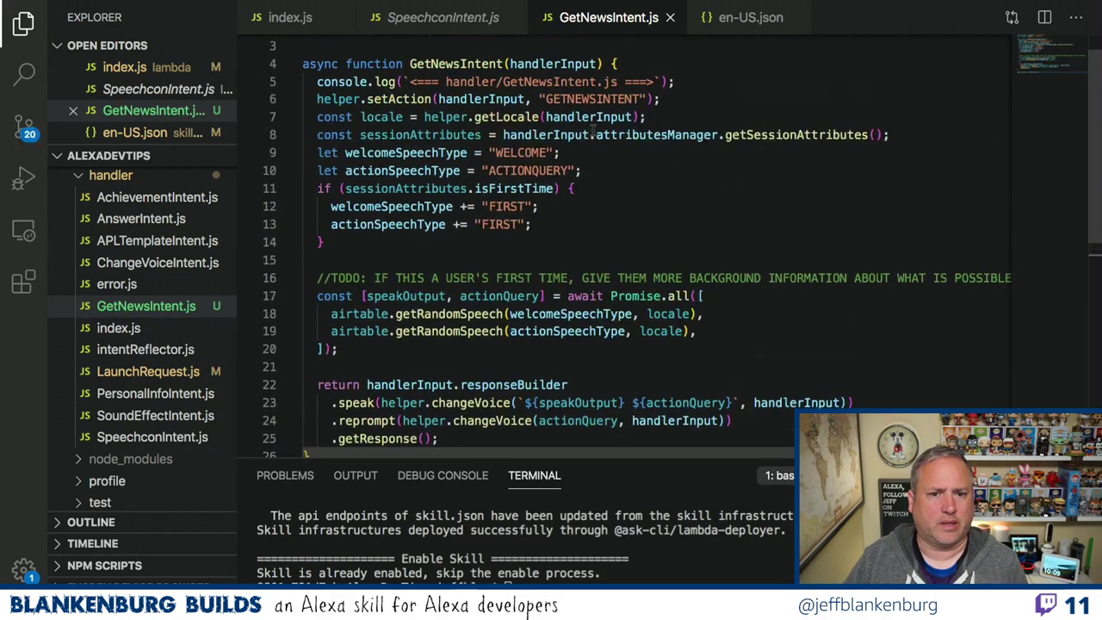
{"action": "left_click", "coordinate": [121, 327]}
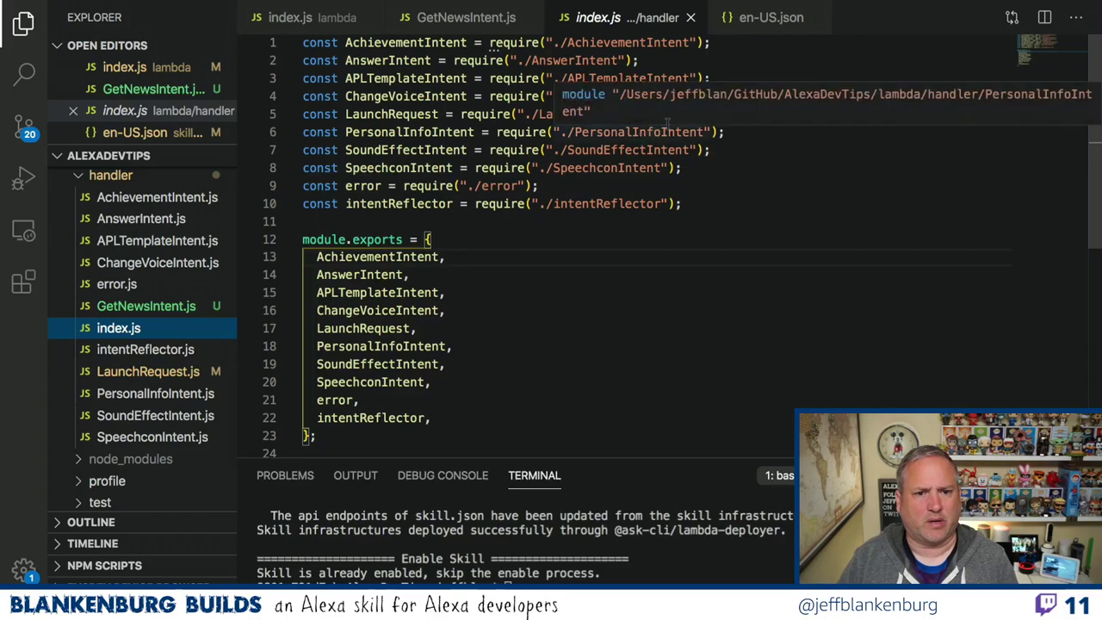
Add const GetNewsIntent = require("./GetNewsIntent"); after line 4 and save index.js.
{"action": "left_click", "coordinate": [742, 78]}
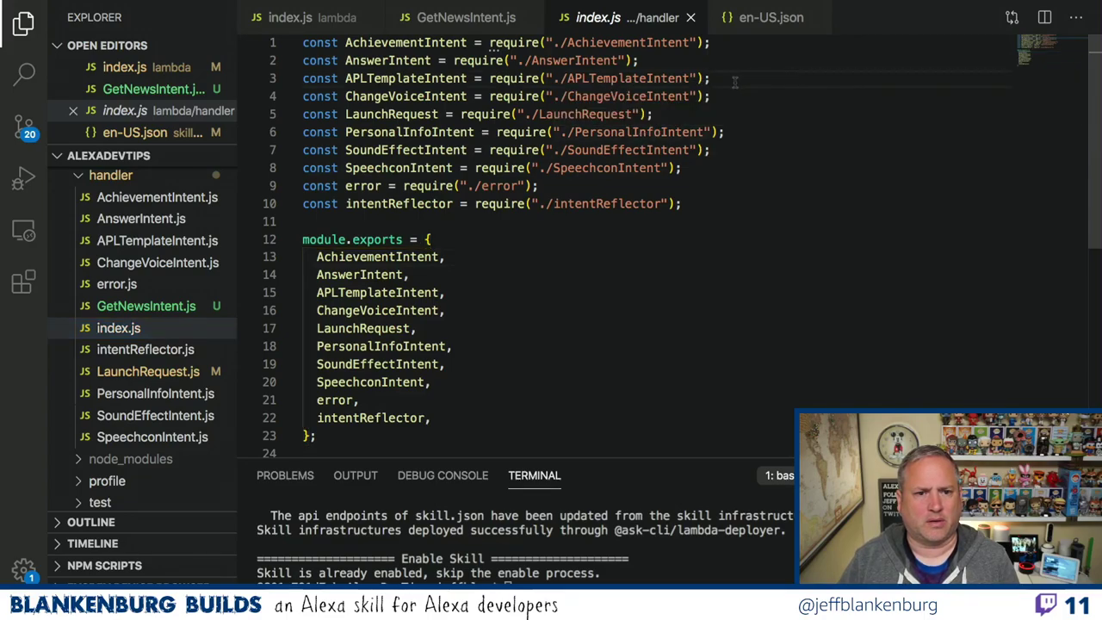
{"action": "key", "text": "Down"}
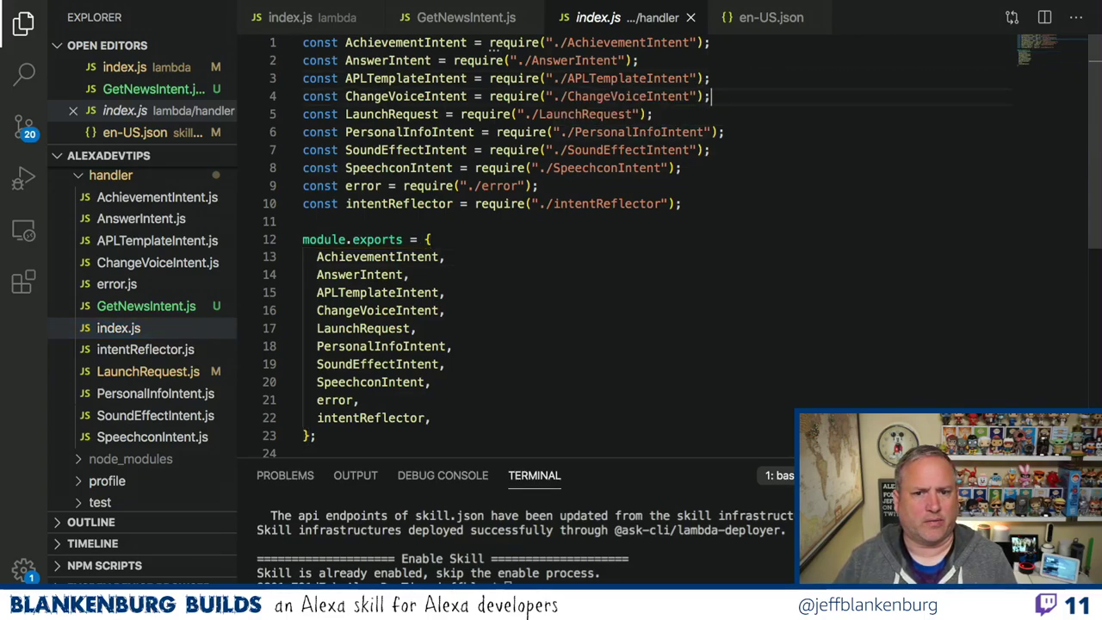
{"action": "key", "text": "Return"}
{"action": "type", "text": "const GetNewsIntent"}
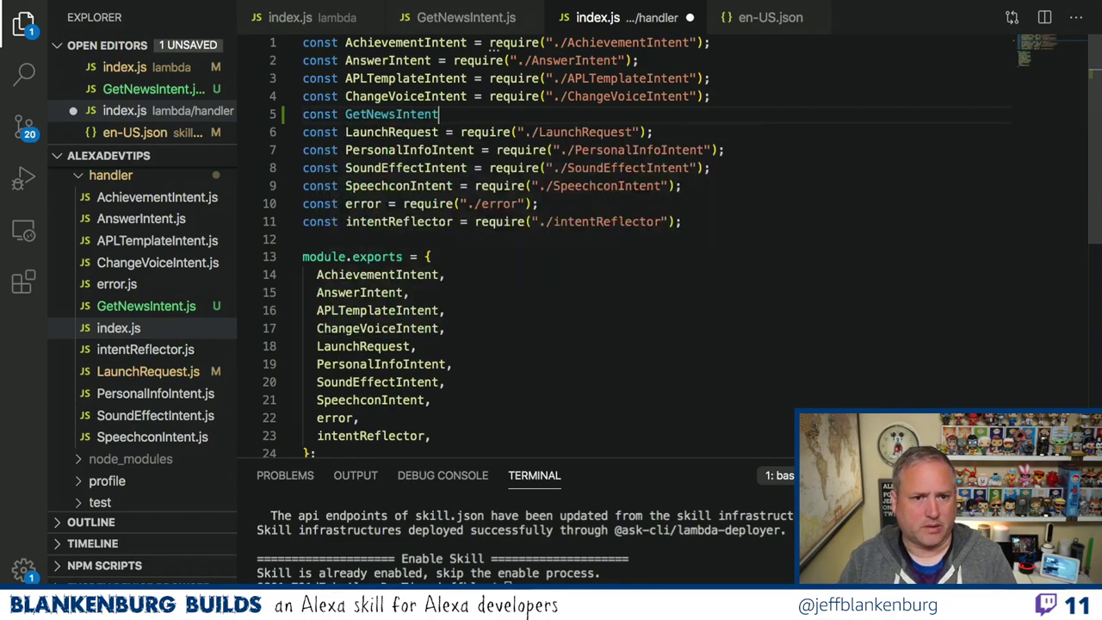
{"action": "key", "text": "BackSpace"}
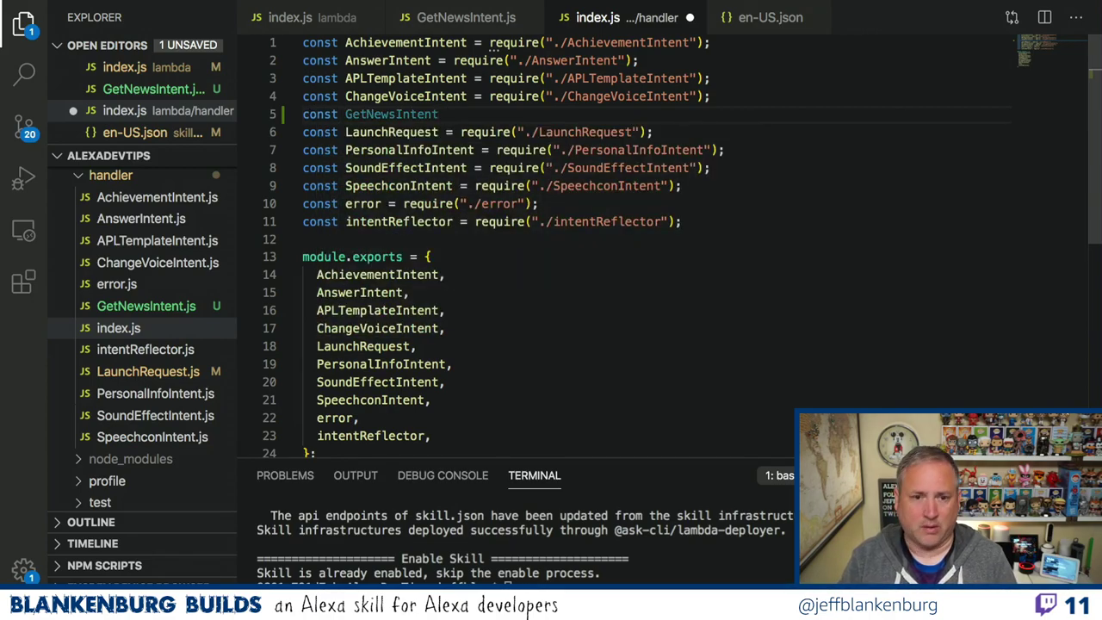
{"action": "type", "text": "= re"}
{"action": "key", "text": "BackSpace"}
{"action": "key", "text": "BackSpace"}
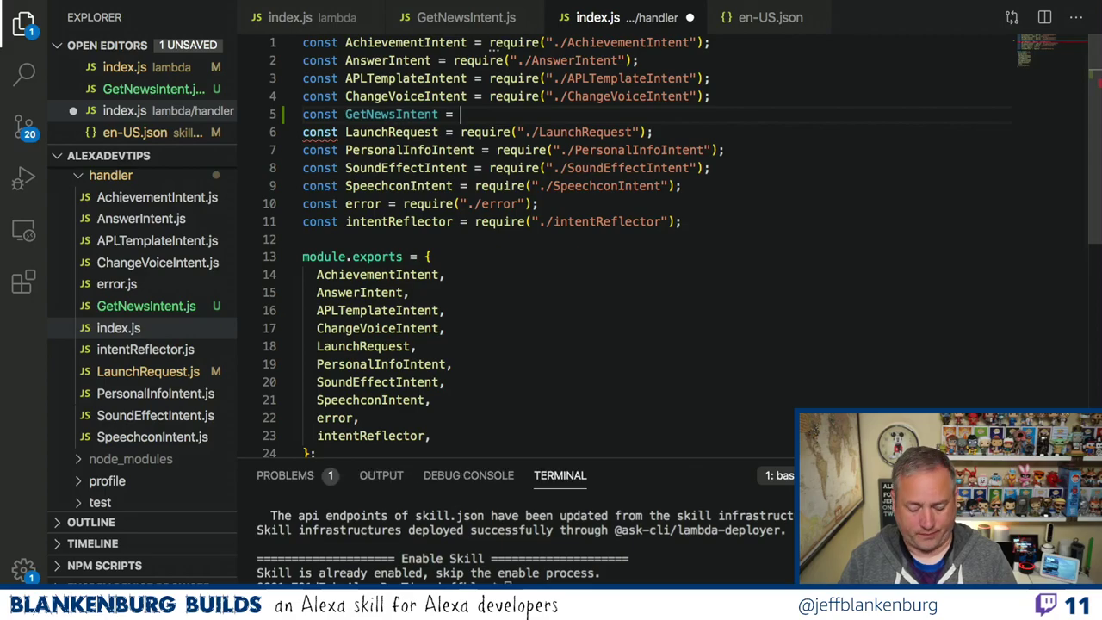
{"action": "type", "text": "require("}
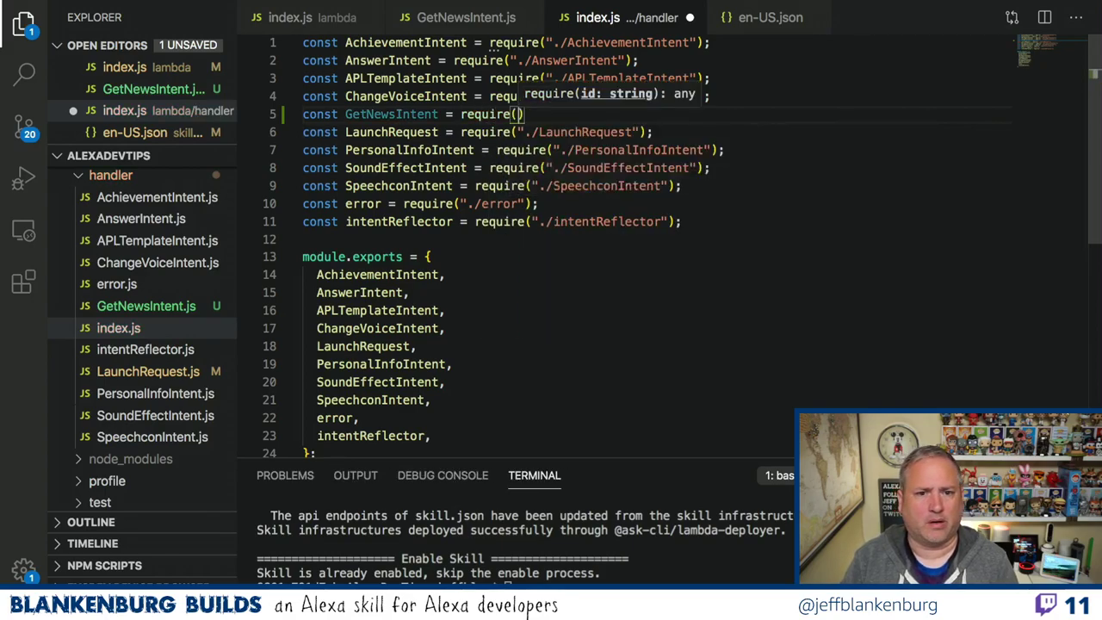
{"action": "type", "text": "\"./"}
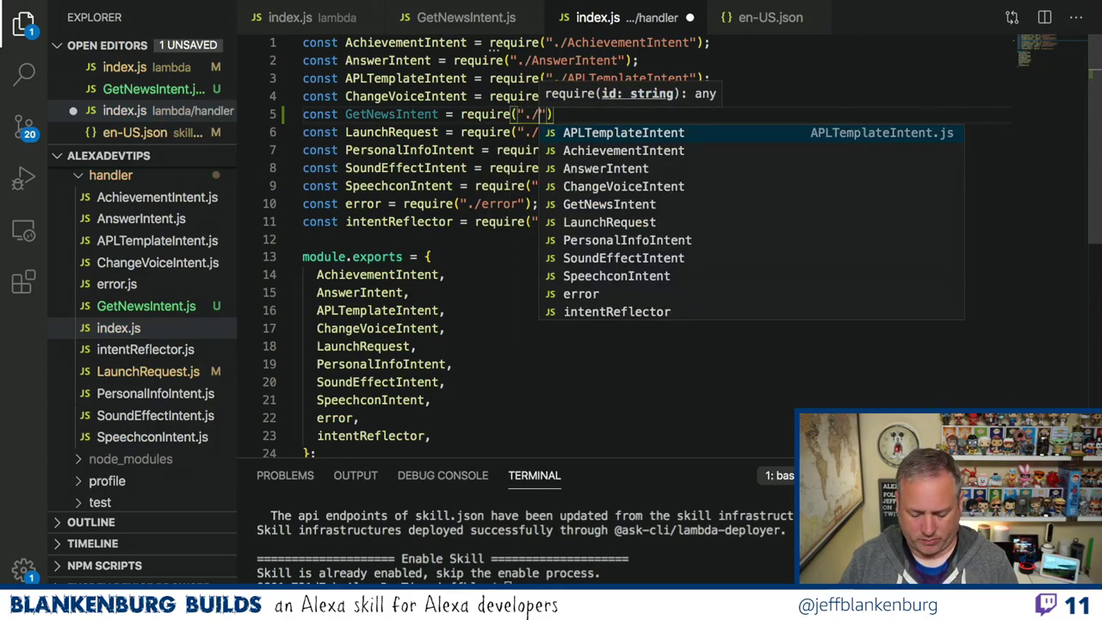
{"action": "type", "text": "GetNewsIntent"}
{"action": "key", "text": "End"}
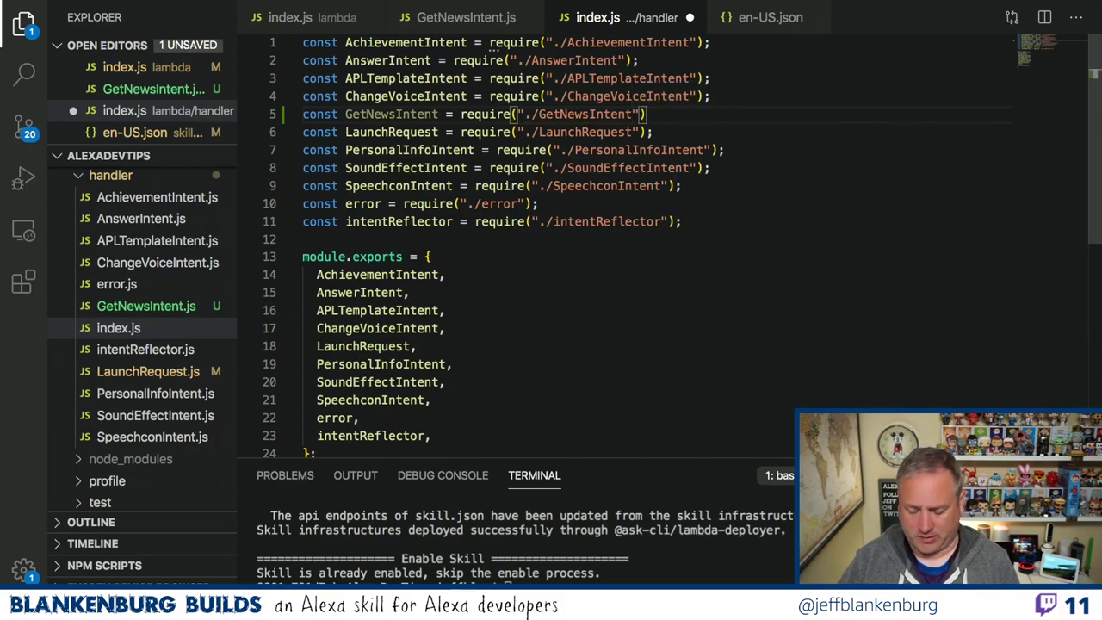
{"action": "type", "text": ";"}
{"action": "key", "text": "ctrl+s"}
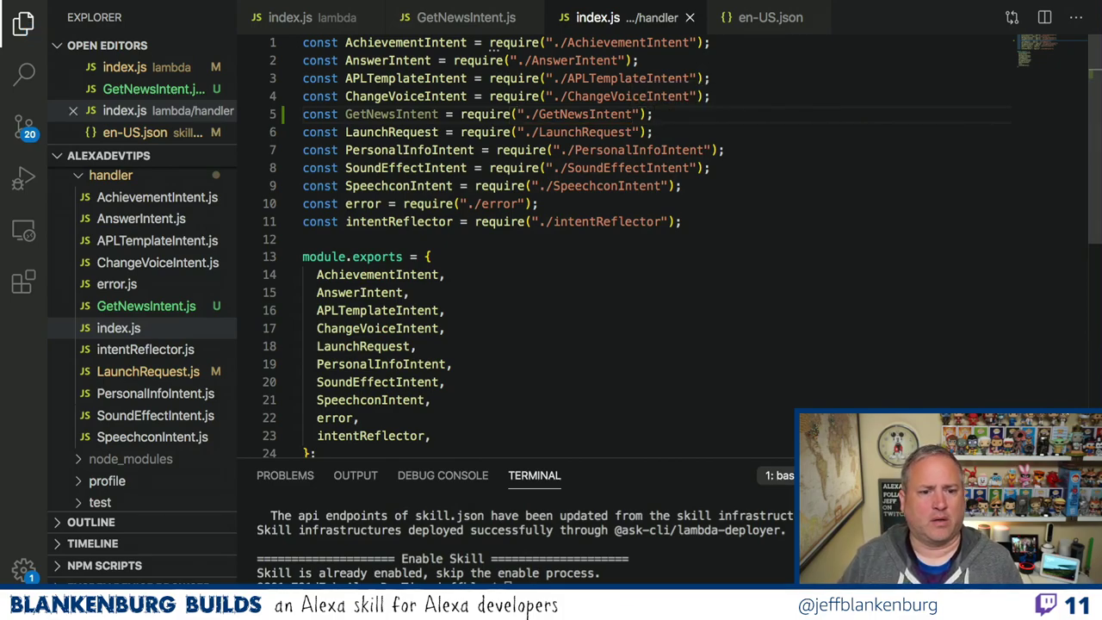
Add GetNewsIntent to module.exports after ChangeVoiceIntent and save.
{"action": "left_click", "coordinate": [480, 325]}
{"action": "key", "text": "Return"}
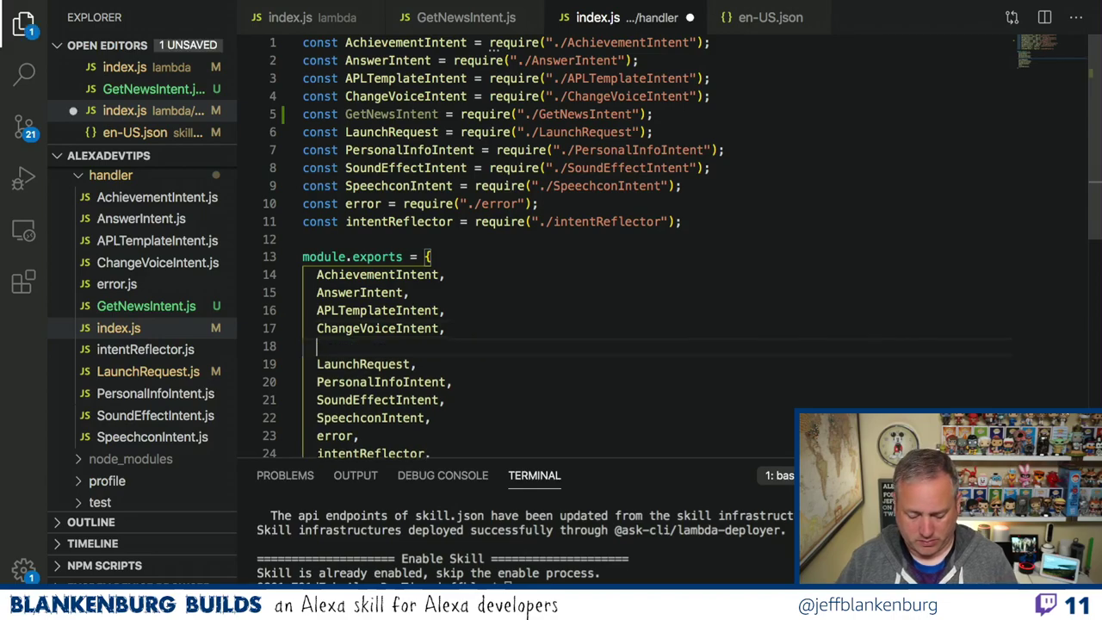
{"action": "type", "text": "GetNewsIntent,"}
{"action": "key", "text": "ctrl+s"}
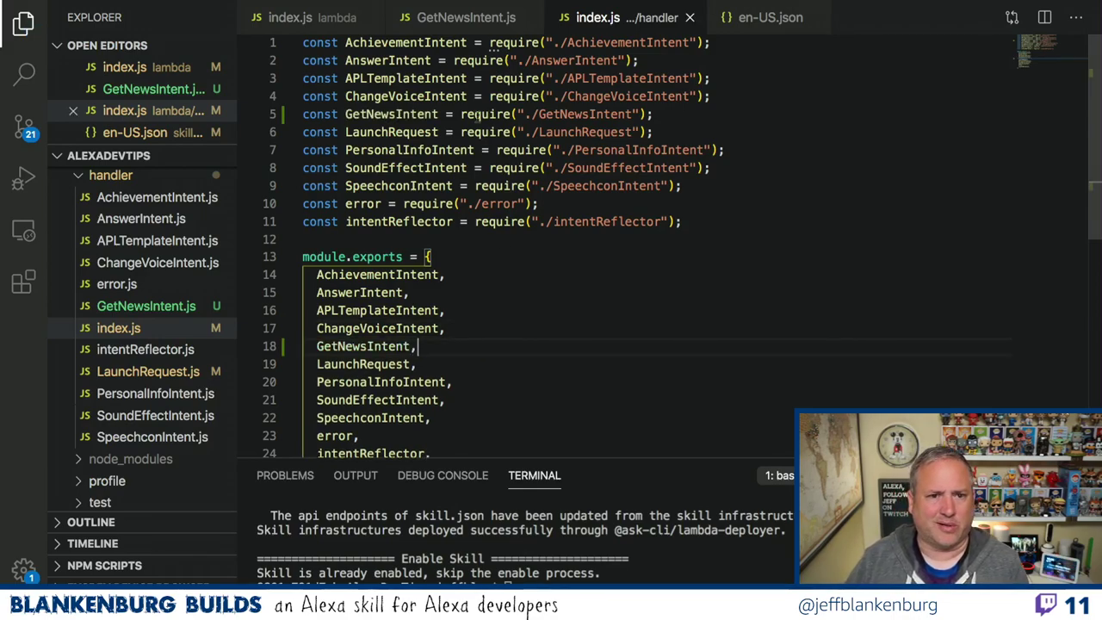
Check handlers.GetNewsIntent in the lambda index.js, then return to GetNewsIntent.js.
{"action": "left_click", "coordinate": [332, 25]}
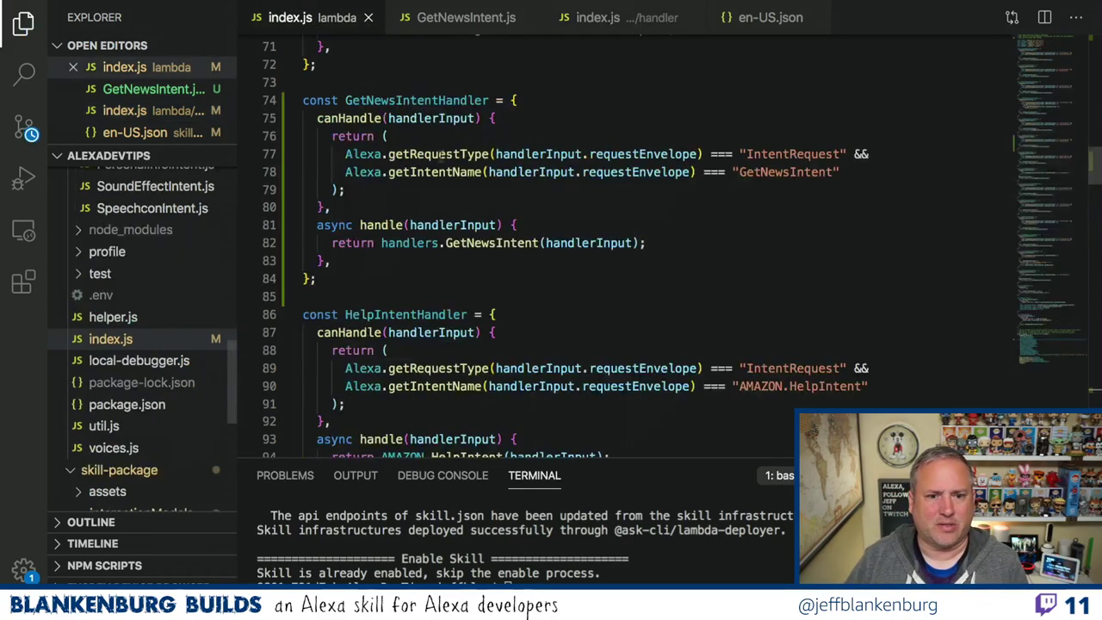
{"action": "mouse_move", "coordinate": [469, 243]}
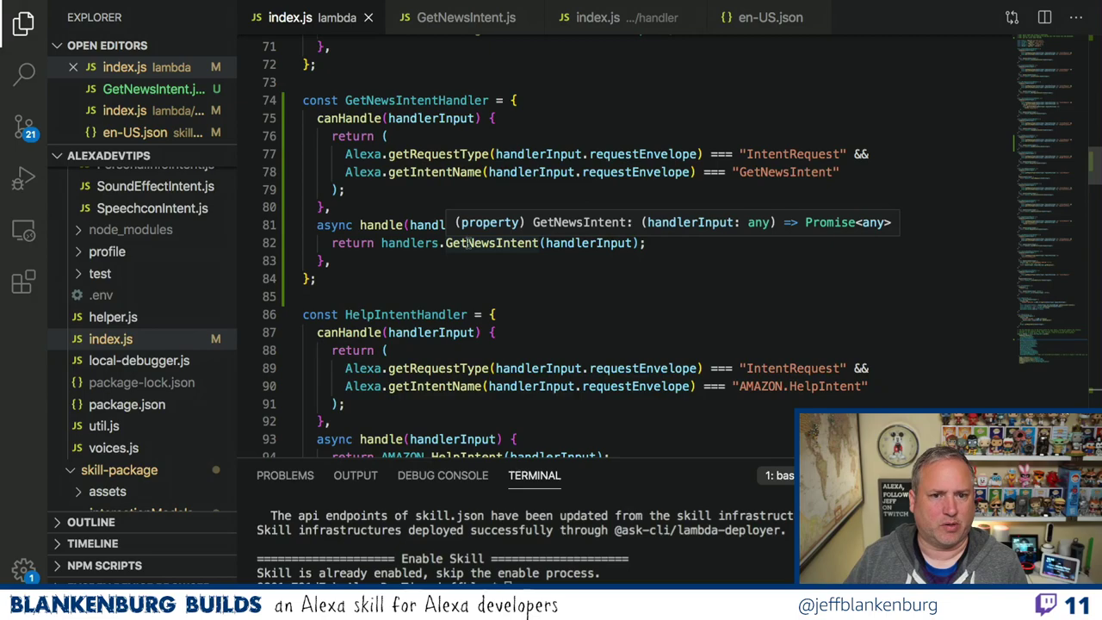
{"action": "left_click", "coordinate": [453, 19]}
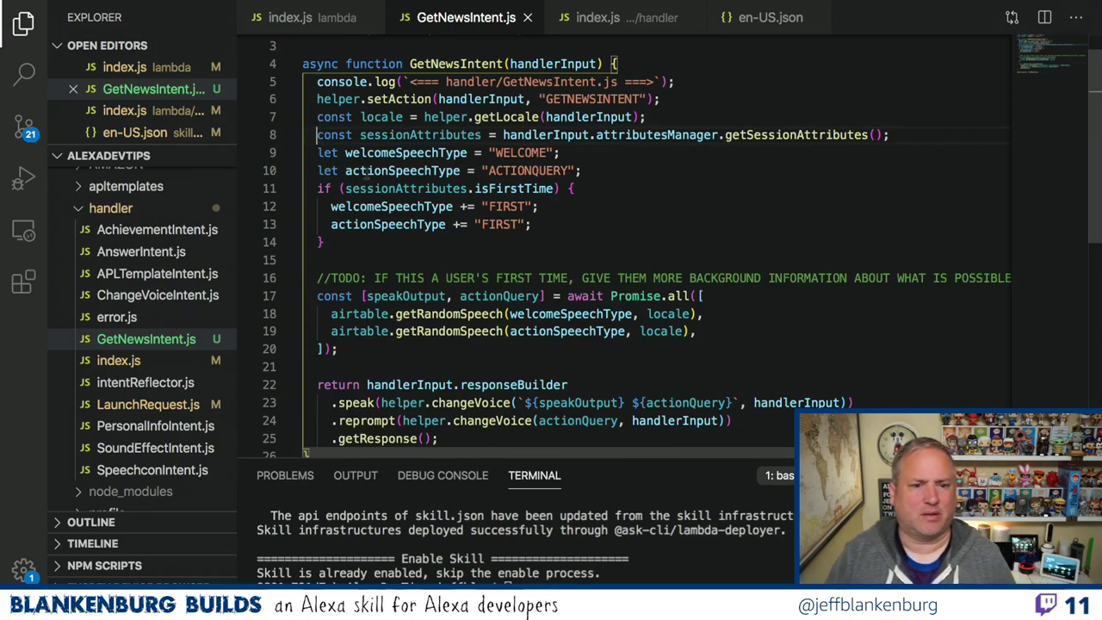
Delete the session-attributes and first-time speech-type lines from GetNewsIntent.js and save it.
{"action": "left_click_drag", "start_coordinate": [318, 135], "coordinate": [372, 244]}
{"action": "key", "text": "BackSpace"}
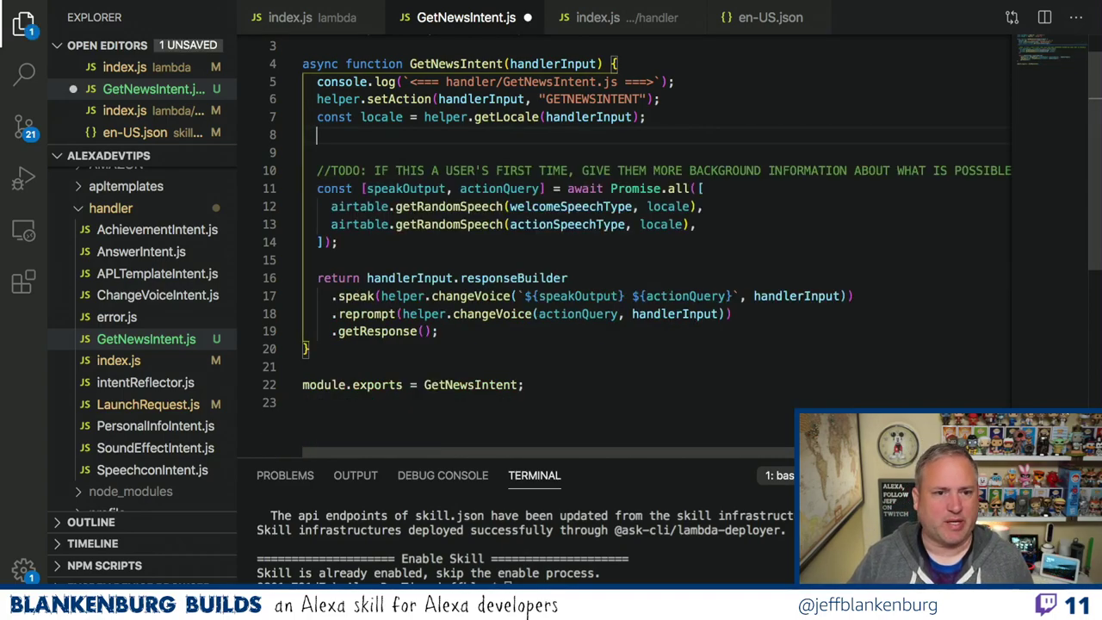
{"action": "key", "text": "BackSpace"}
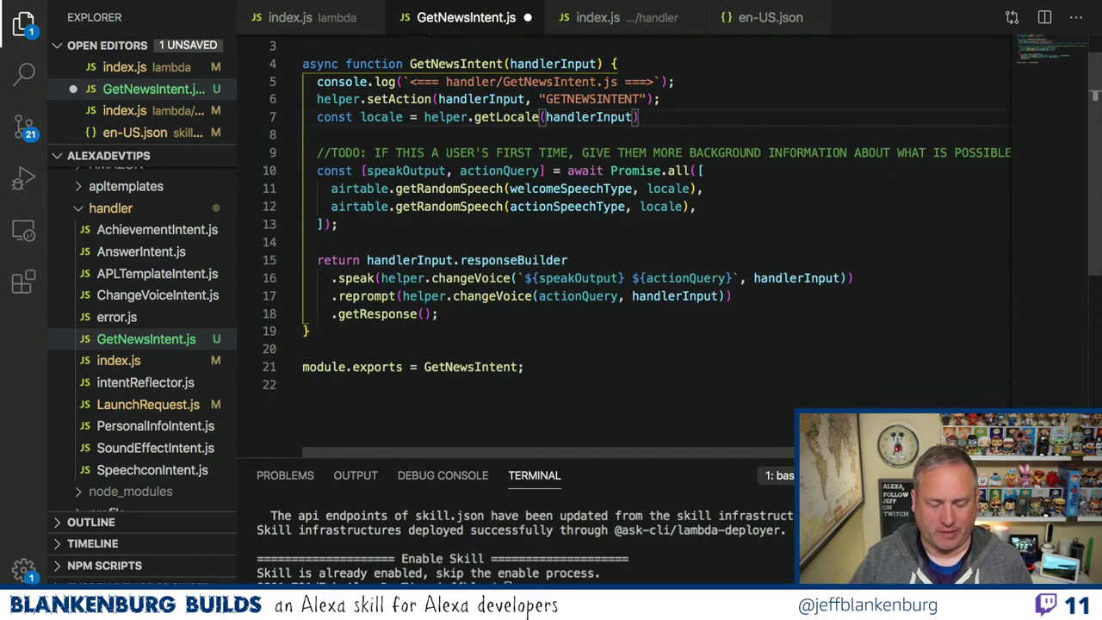
{"action": "type", "text": ";"}
{"action": "key", "text": "super+s"}
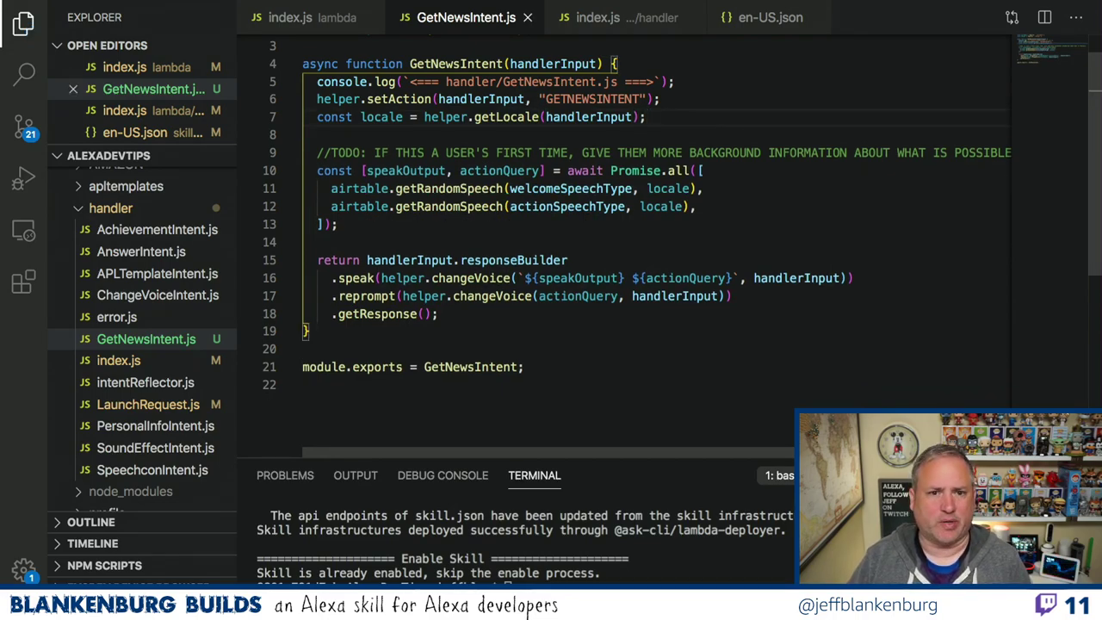
Open LaunchRequest.js and highlight its welcome and action speech-type setup lines.
{"action": "left_click", "coordinate": [125, 403]}
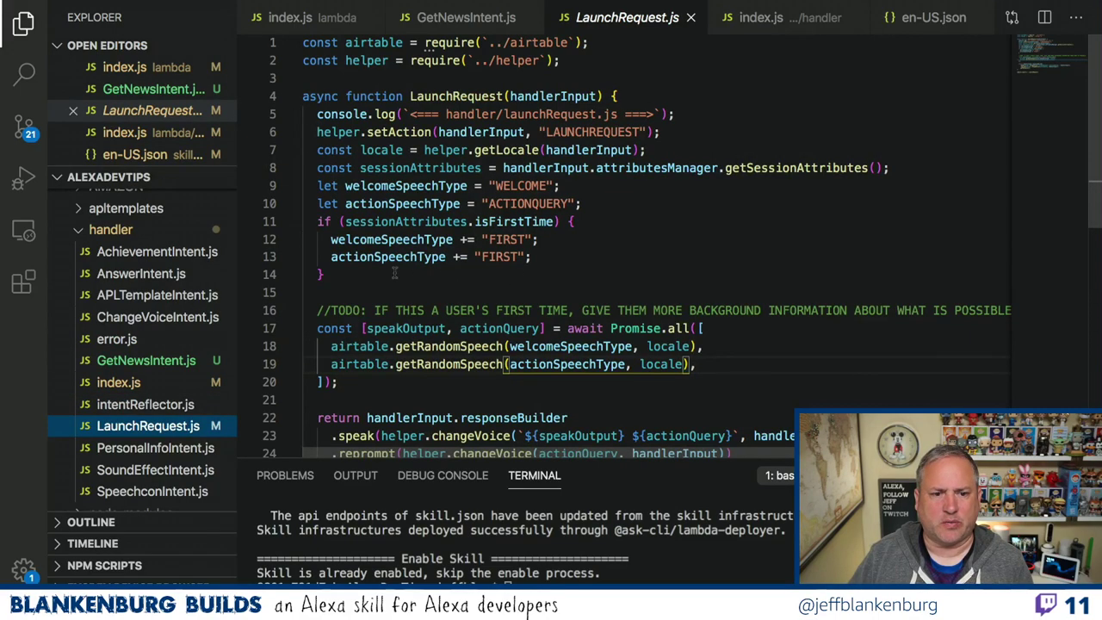
{"action": "left_click_drag", "start_coordinate": [396, 273], "coordinate": [317, 186]}
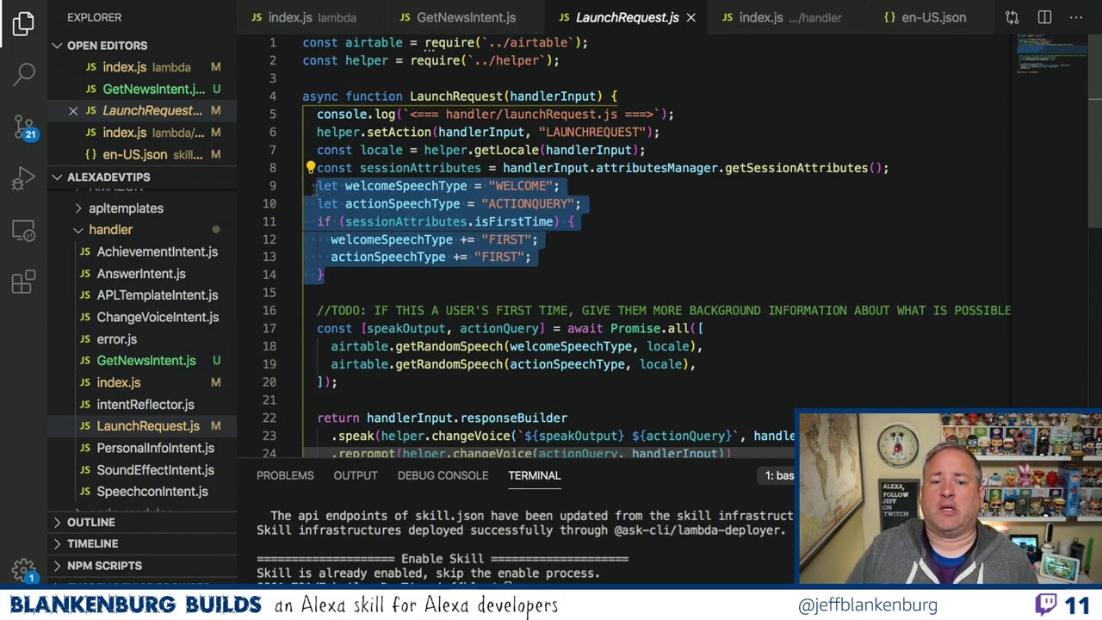
{"action": "key", "text": "super+Tab"}
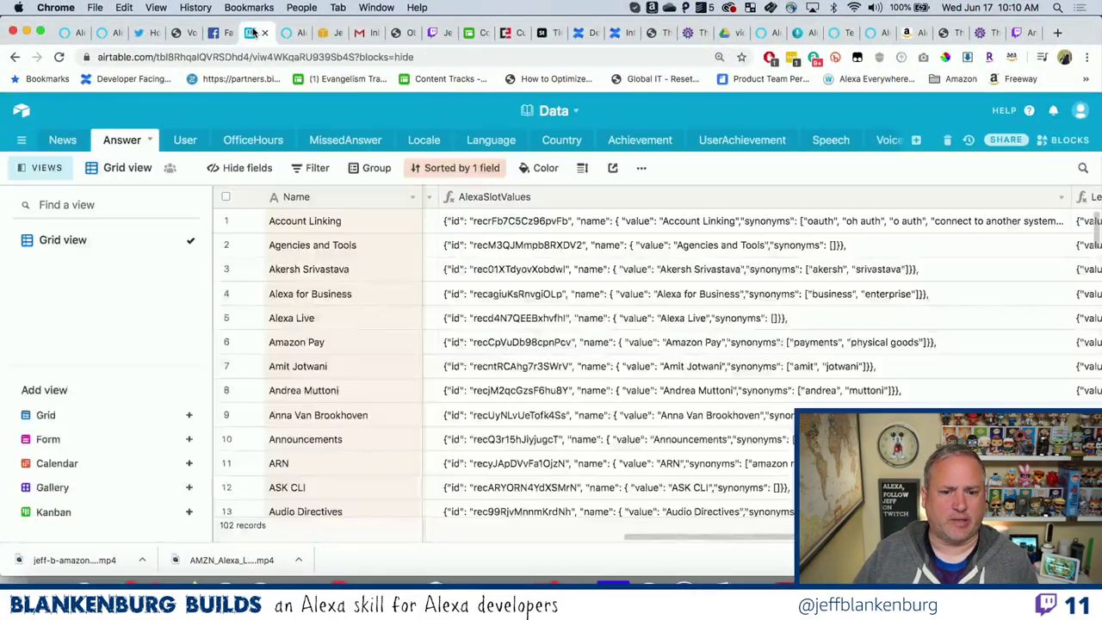
In the Speech table, review ACTIONQUERY responses like 'What should we do now?' and ACTIONQUERYFIRST.
{"action": "left_click", "coordinate": [252, 33]}
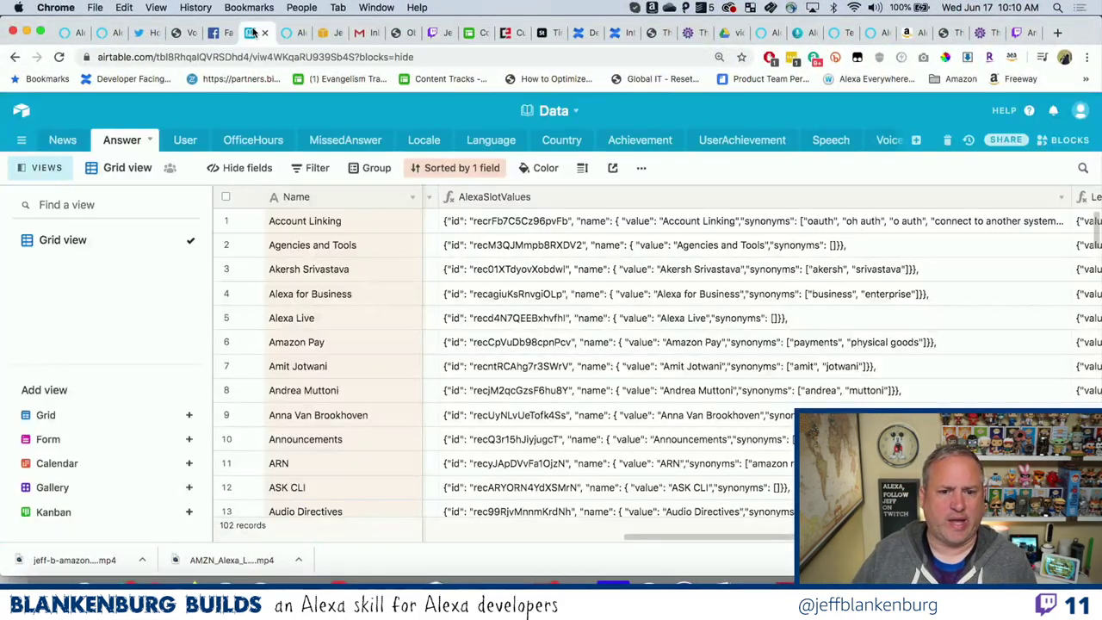
{"action": "left_click", "coordinate": [826, 141]}
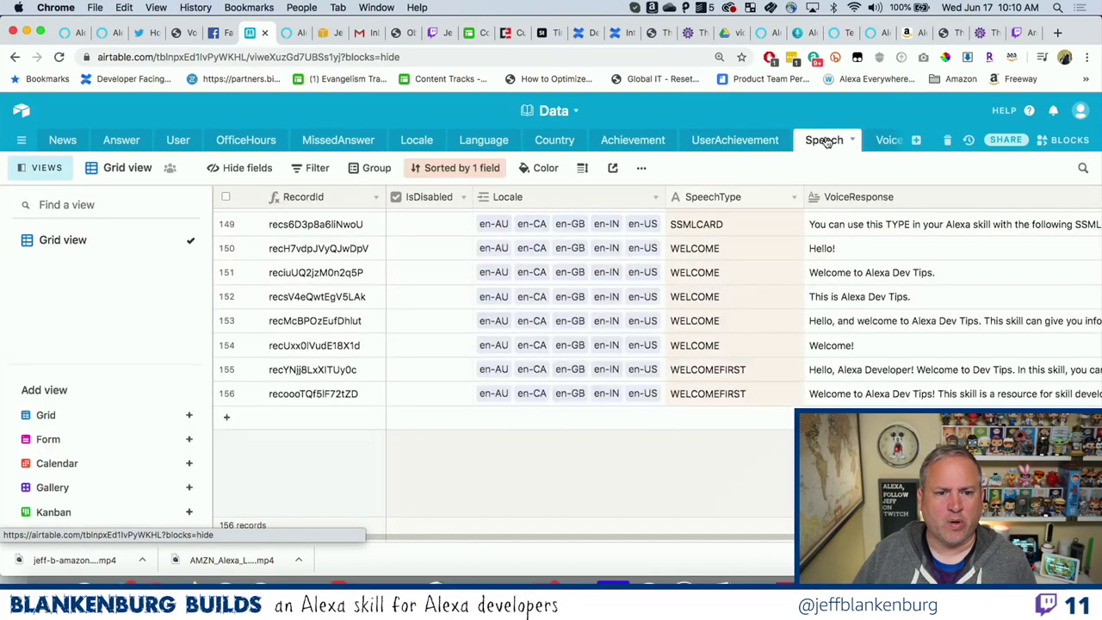
{"action": "scroll", "coordinate": [704, 320], "scroll_direction": "up", "scroll_amount": 20}
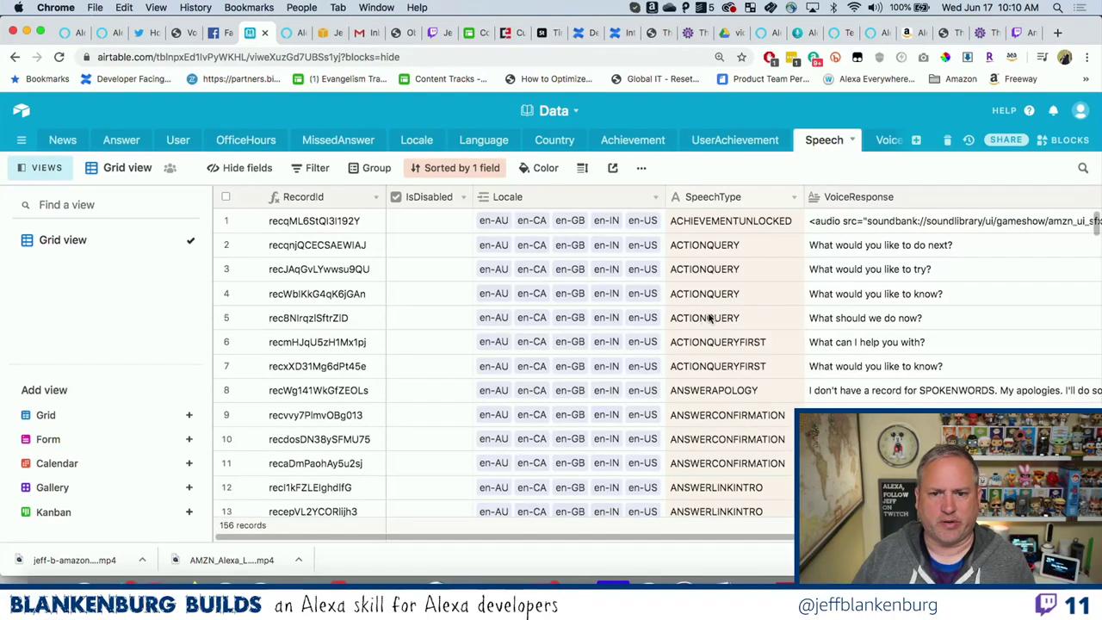
{"action": "scroll", "coordinate": [926, 280], "scroll_direction": "right", "scroll_amount": 4}
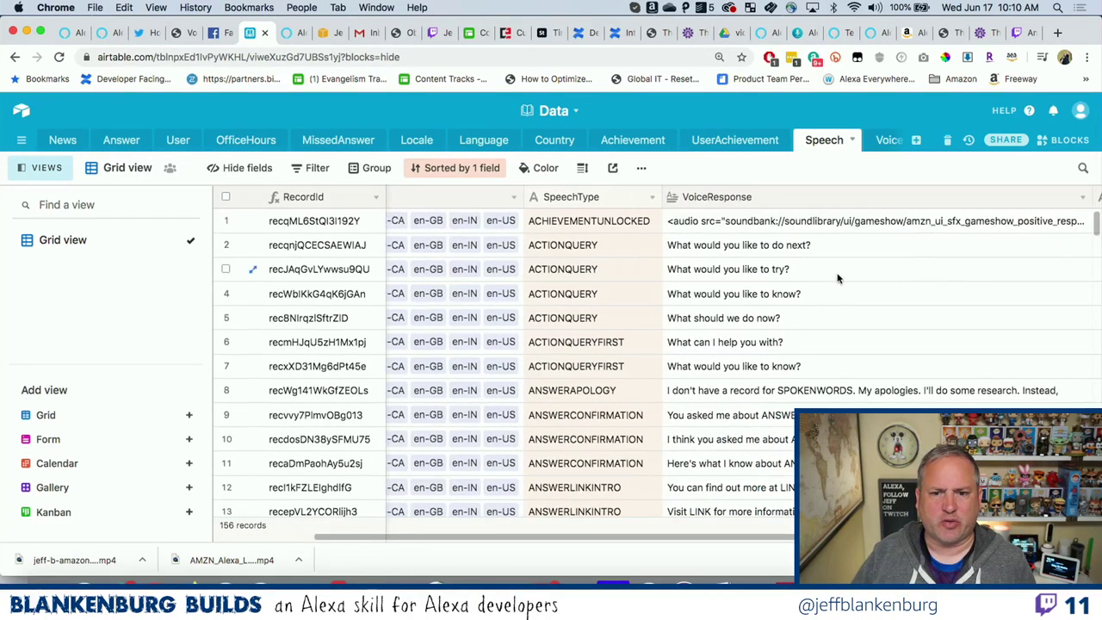
{"action": "left_click", "coordinate": [822, 250]}
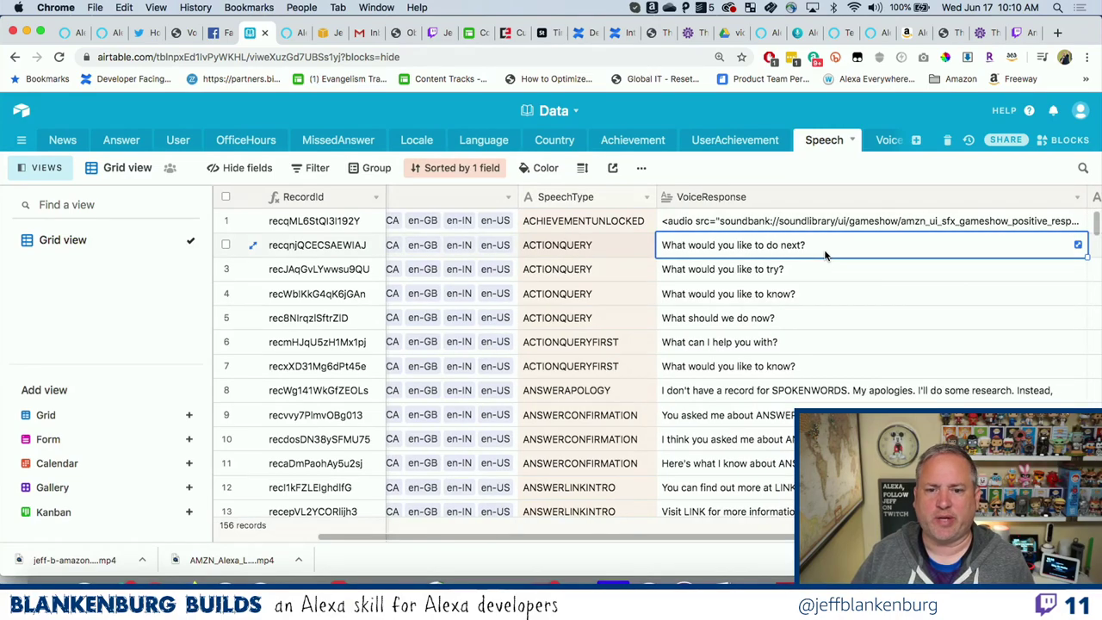
{"action": "left_click", "coordinate": [820, 269]}
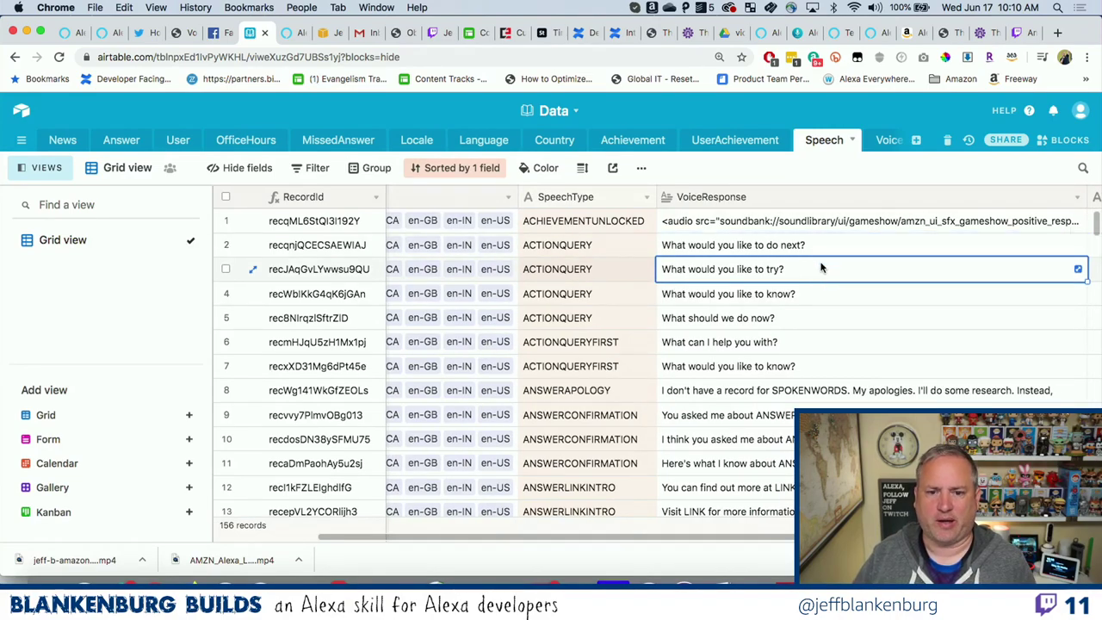
{"action": "left_click", "coordinate": [805, 318]}
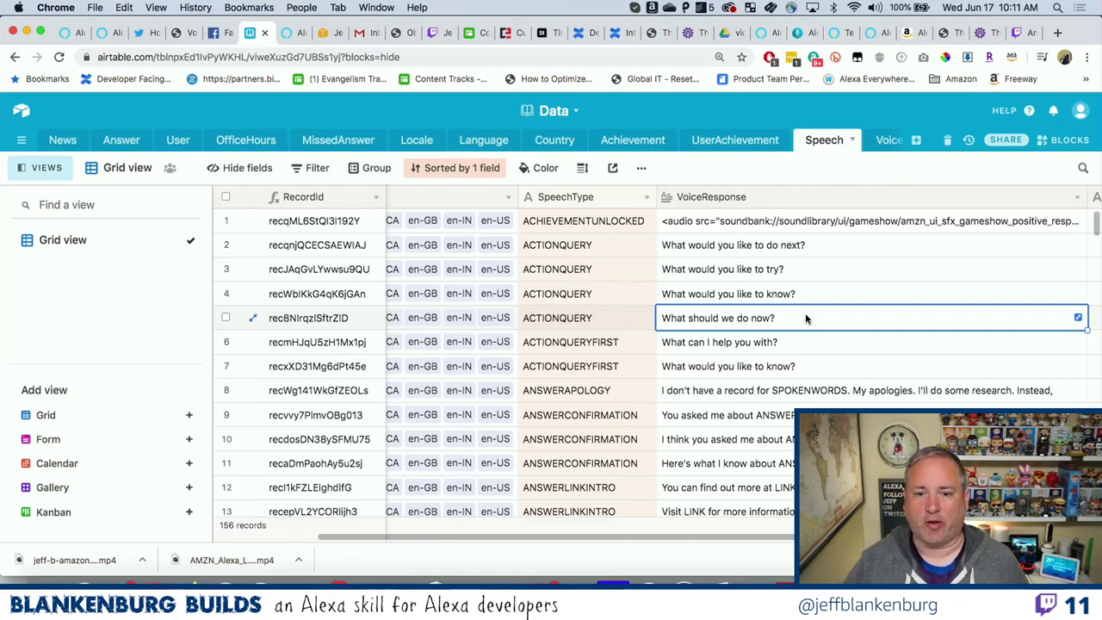
{"action": "left_click", "coordinate": [622, 342]}
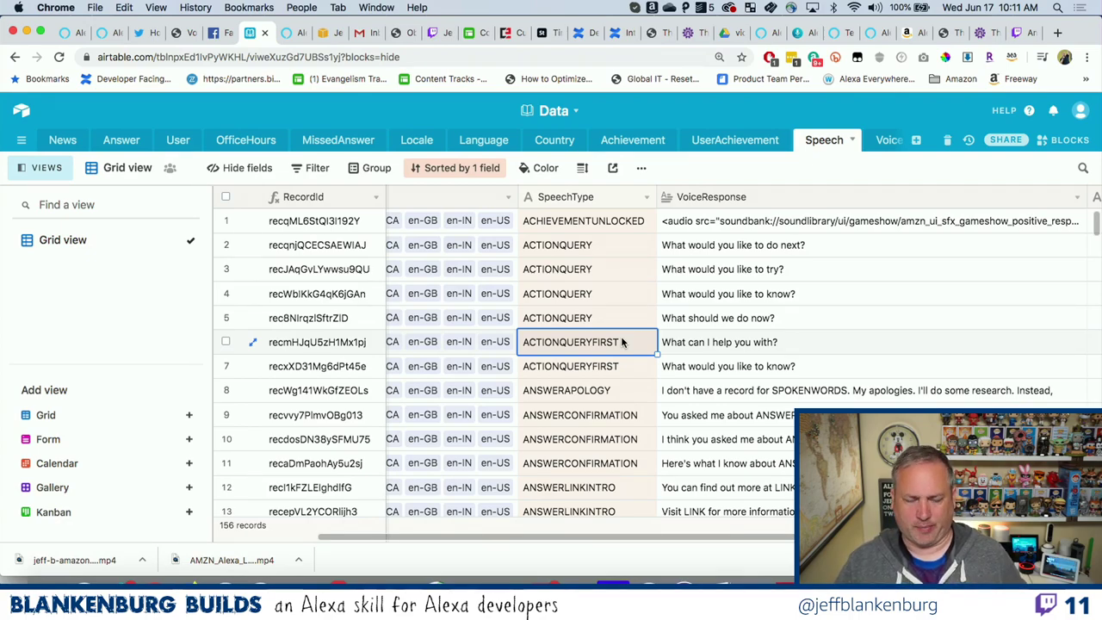
{"action": "scroll", "coordinate": [620, 342], "scroll_direction": "down", "scroll_amount": 20}
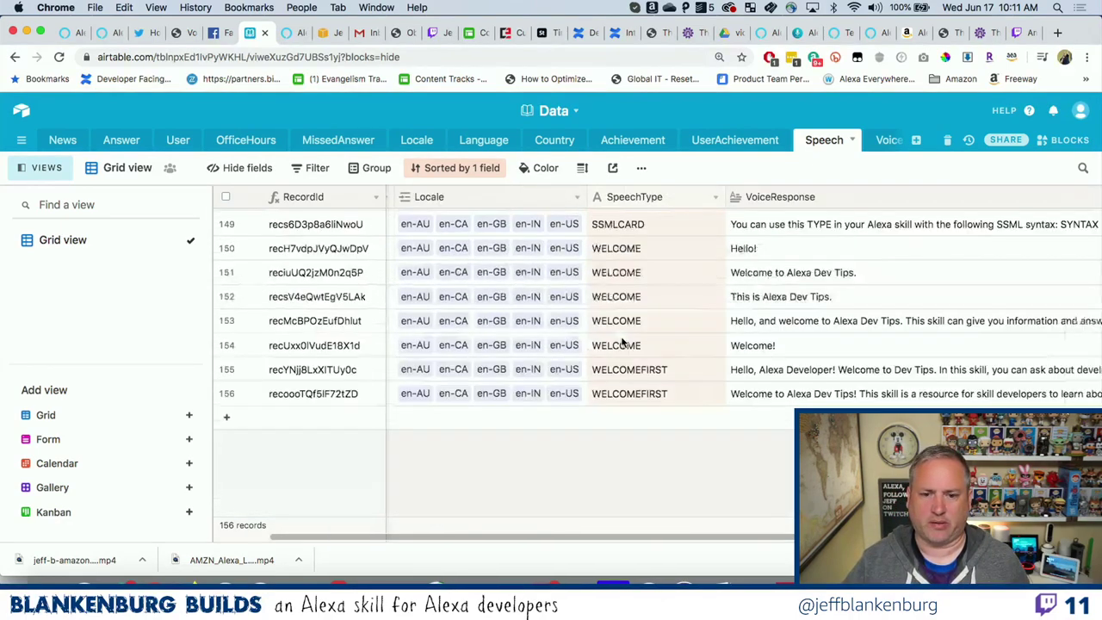
{"action": "scroll", "coordinate": [952, 347], "scroll_direction": "right", "scroll_amount": 7}
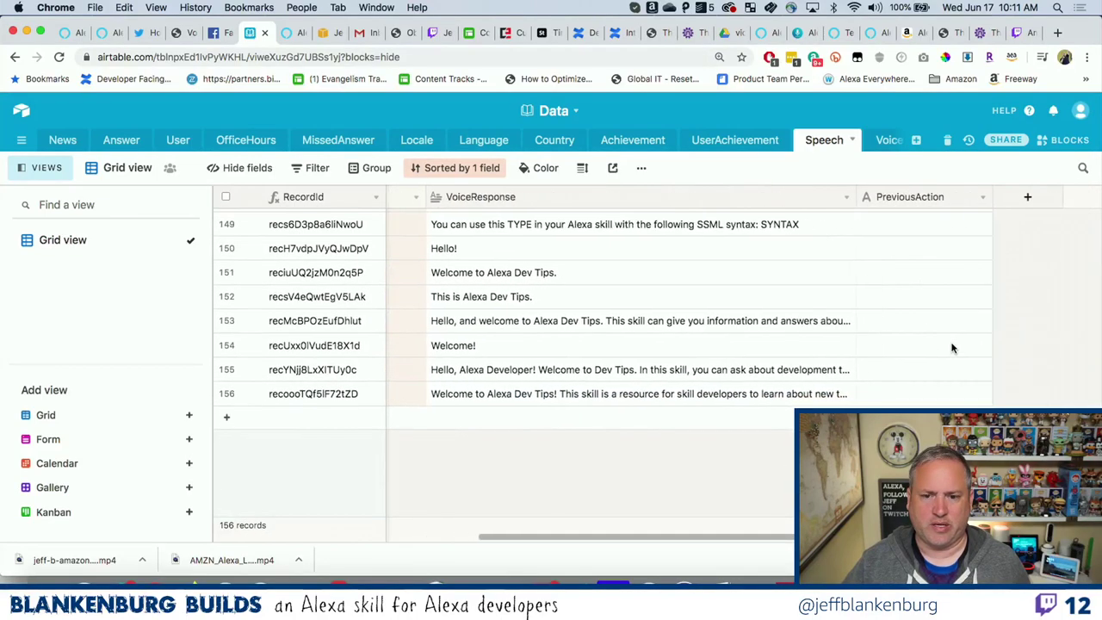
{"action": "double_click", "coordinate": [640, 371]}
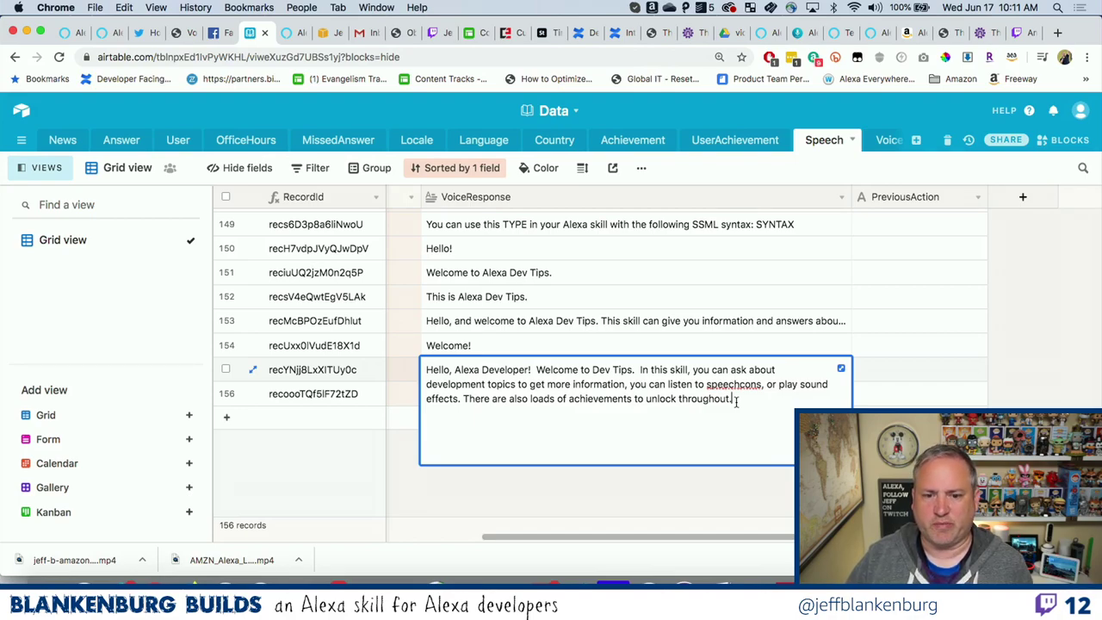
{"action": "left_click", "coordinate": [714, 349]}
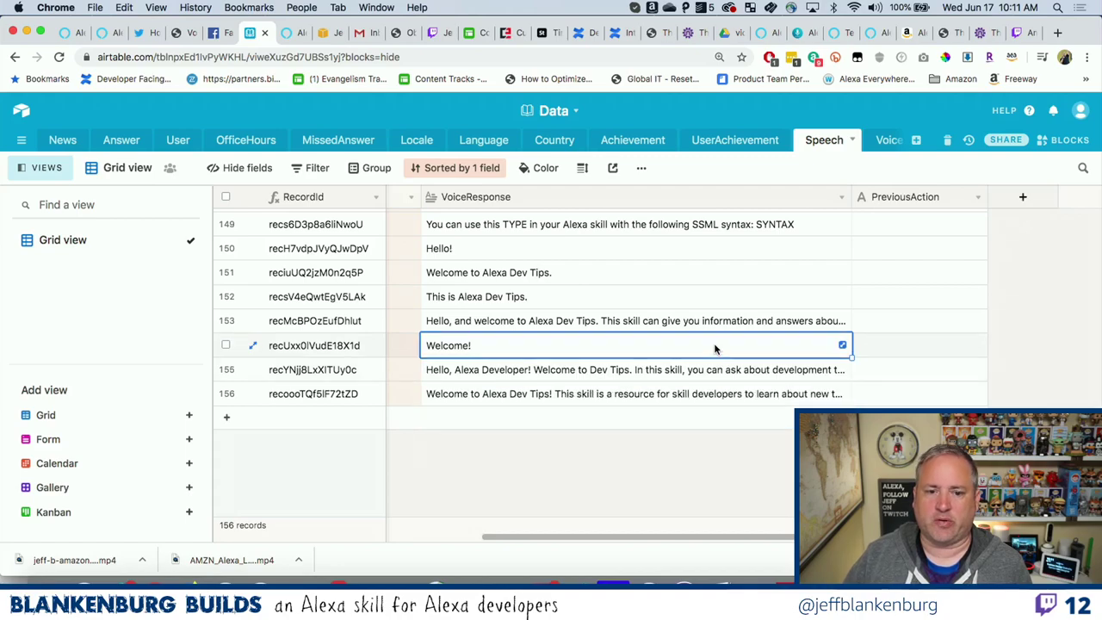
{"action": "double_click", "coordinate": [666, 395]}
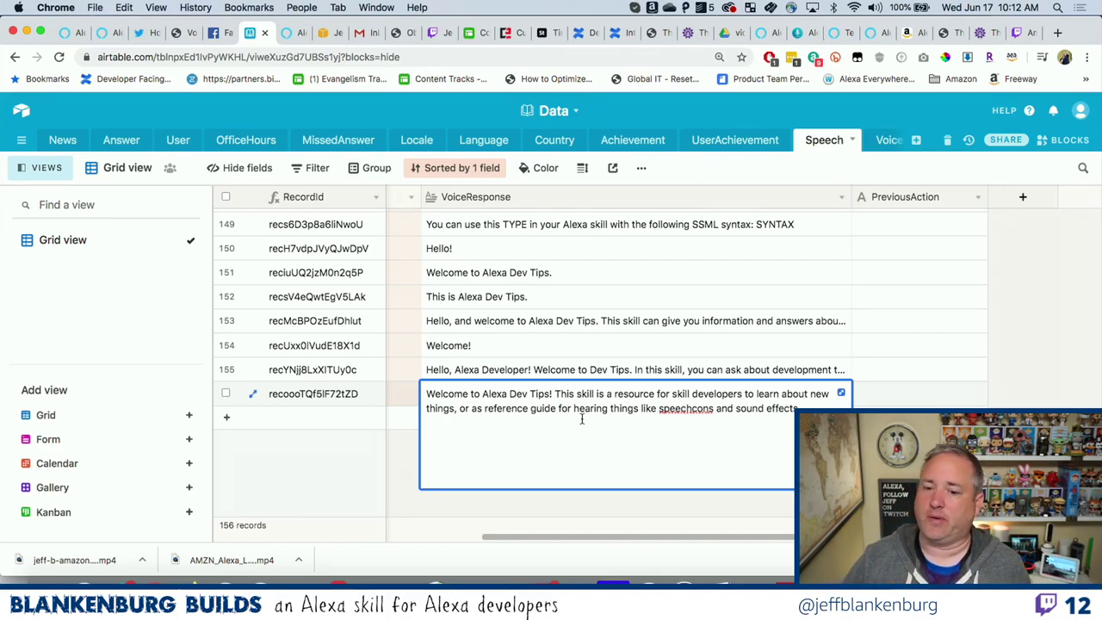
{"action": "left_click", "coordinate": [626, 353]}
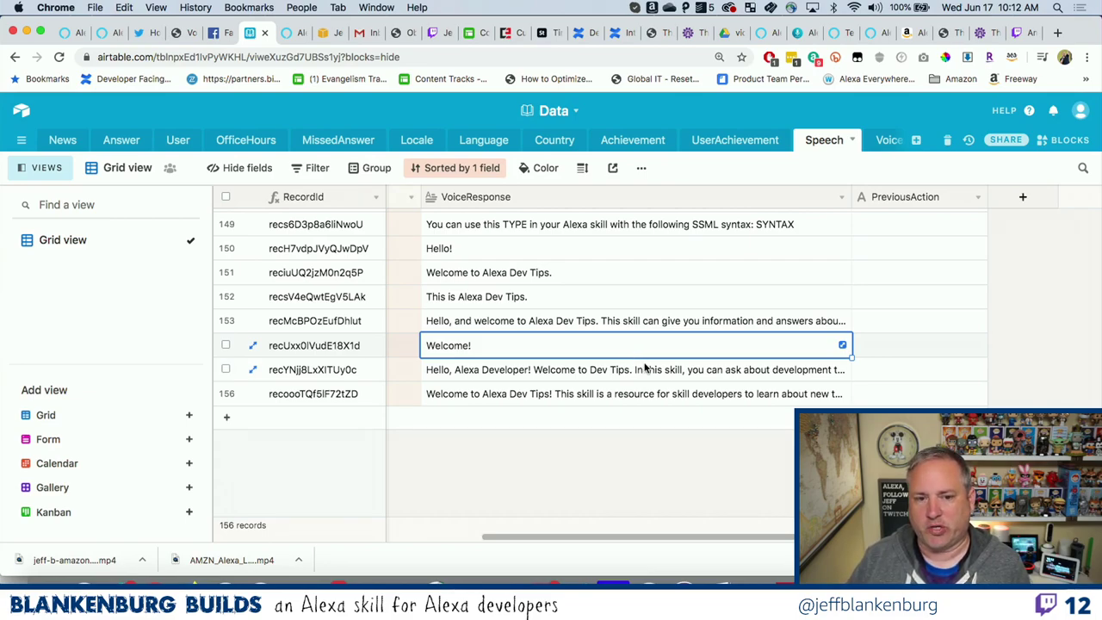
{"action": "scroll", "coordinate": [622, 379], "scroll_direction": "left", "scroll_amount": 5}
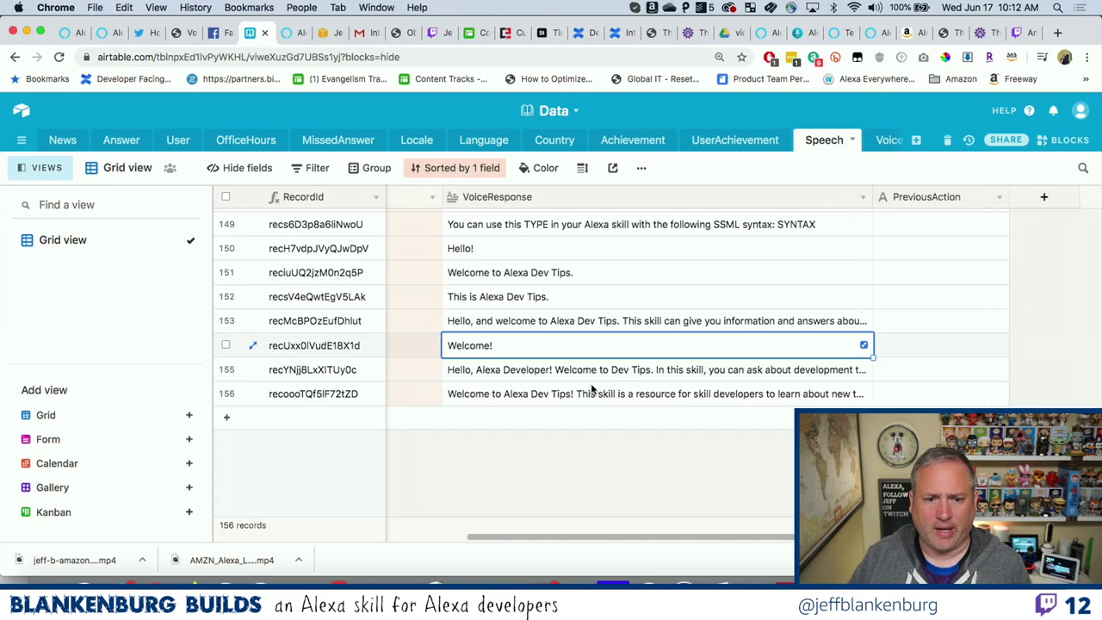
{"action": "scroll", "coordinate": [590, 389], "scroll_direction": "right", "scroll_amount": 4}
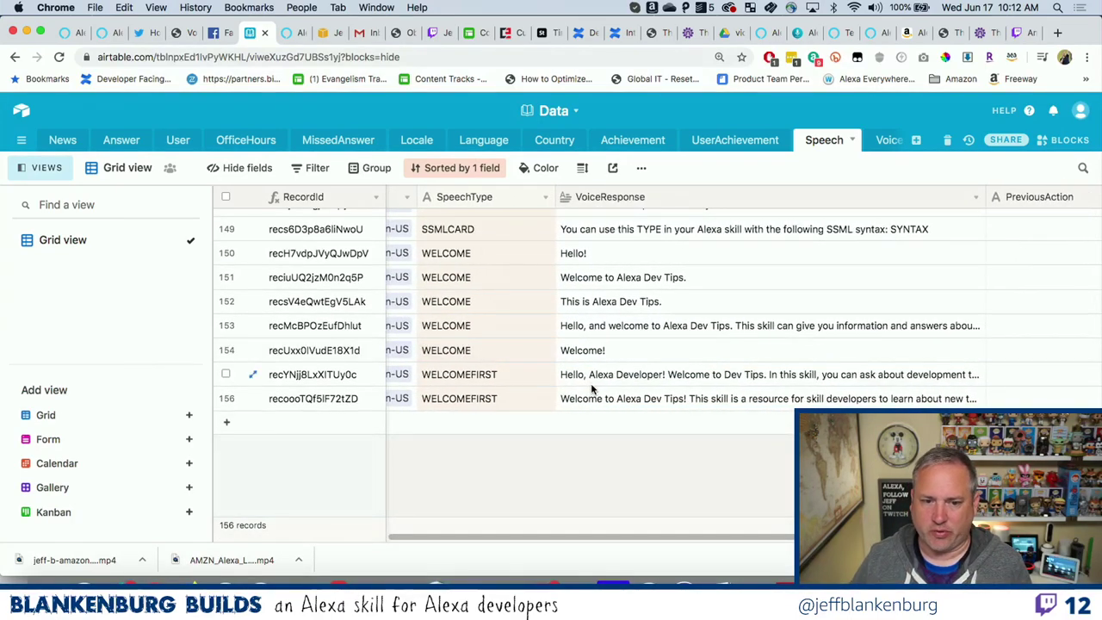
{"action": "scroll", "coordinate": [591, 388], "scroll_direction": "up", "scroll_amount": 1}
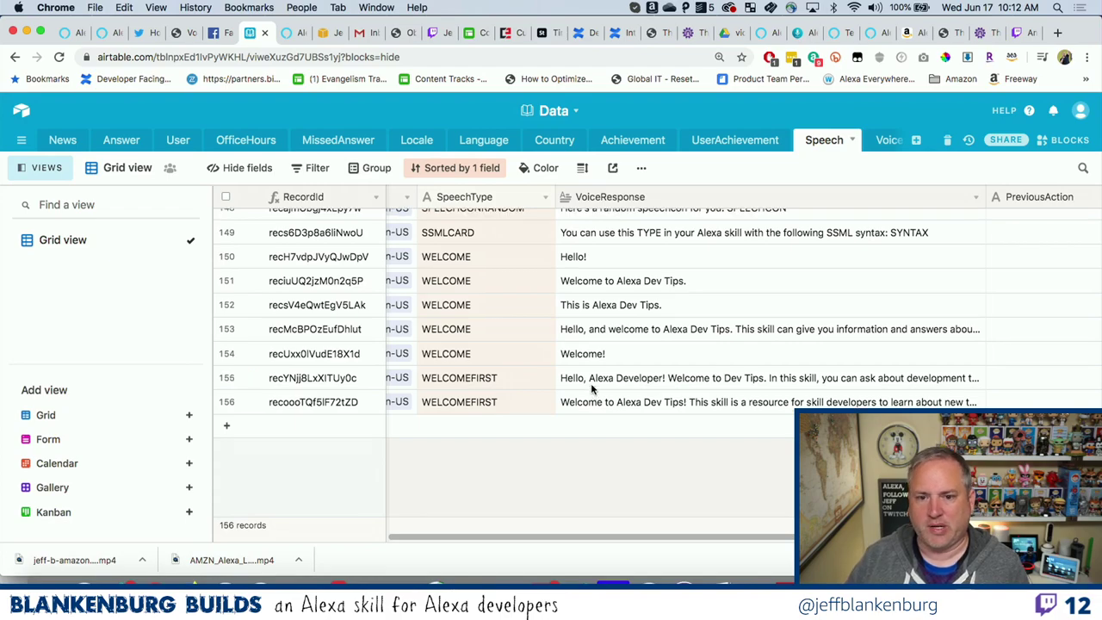
{"action": "scroll", "coordinate": [591, 387], "scroll_direction": "up", "scroll_amount": 2}
{"action": "double_click", "coordinate": [638, 357]}
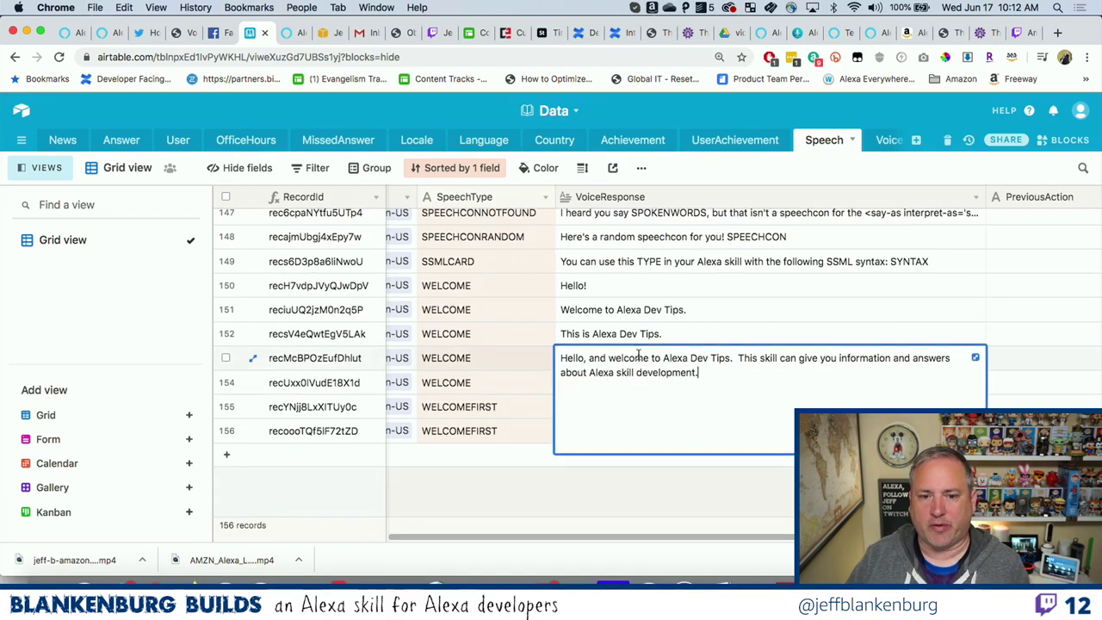
{"action": "left_click", "coordinate": [670, 338]}
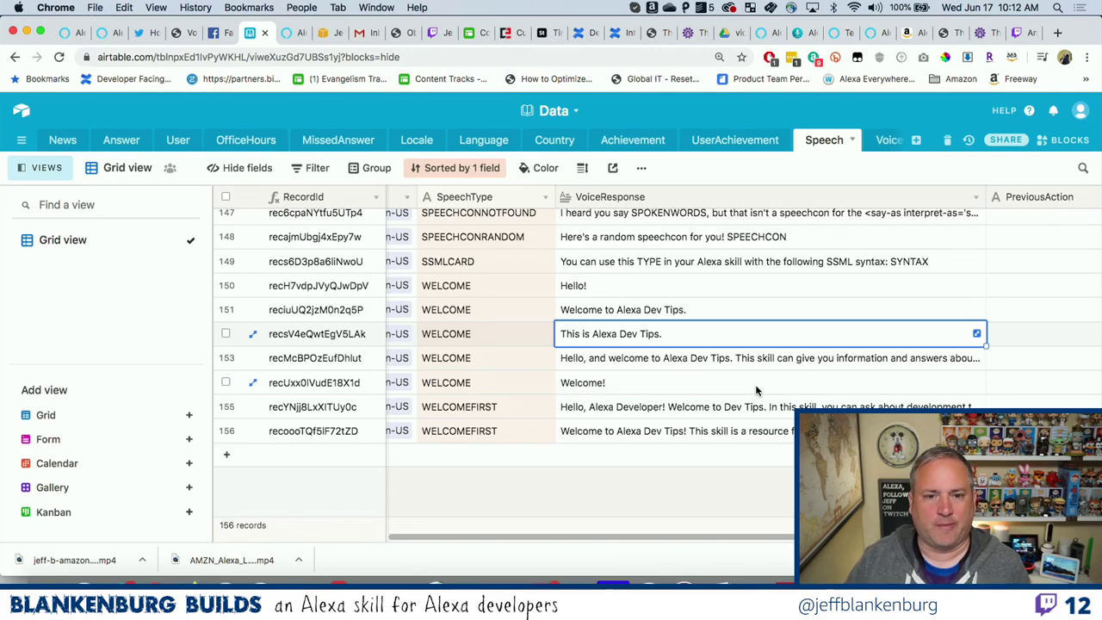
In LaunchRequest.js, highlight welcomeSpeechType and the sessionAttributes.isFirstTime check.
{"action": "key", "text": "ctrl+Right"}
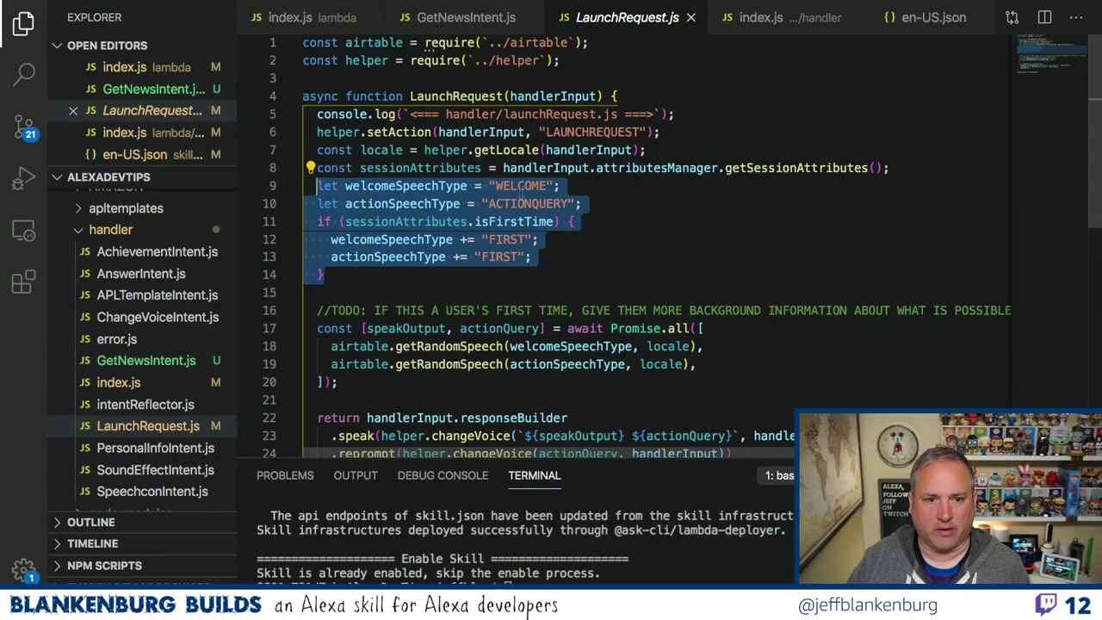
{"action": "left_click", "coordinate": [468, 186]}
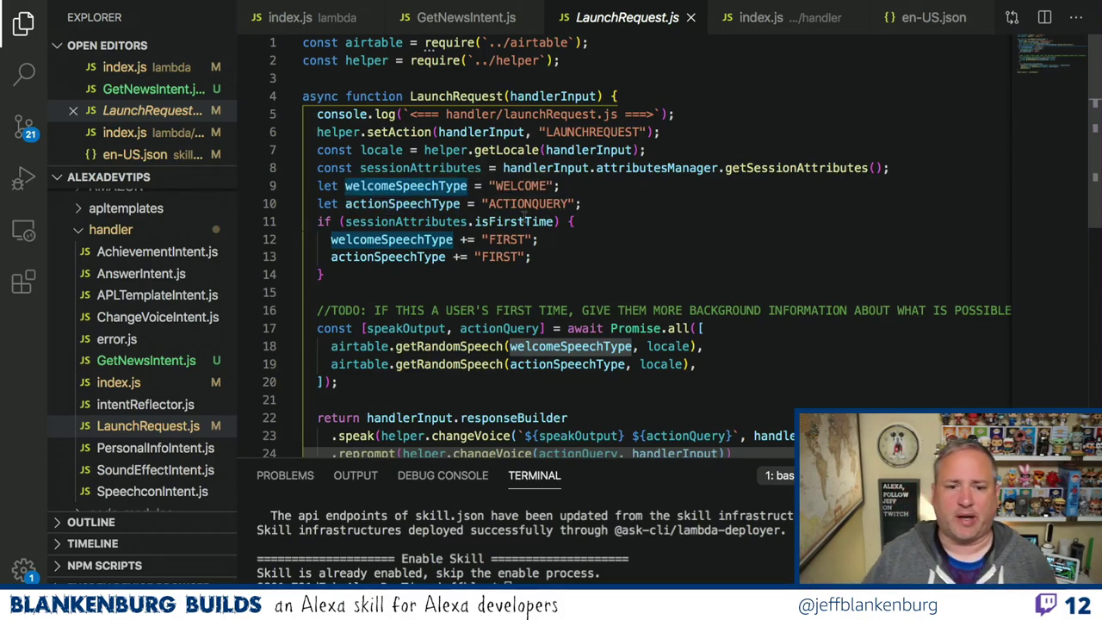
{"action": "double_click", "coordinate": [512, 221]}
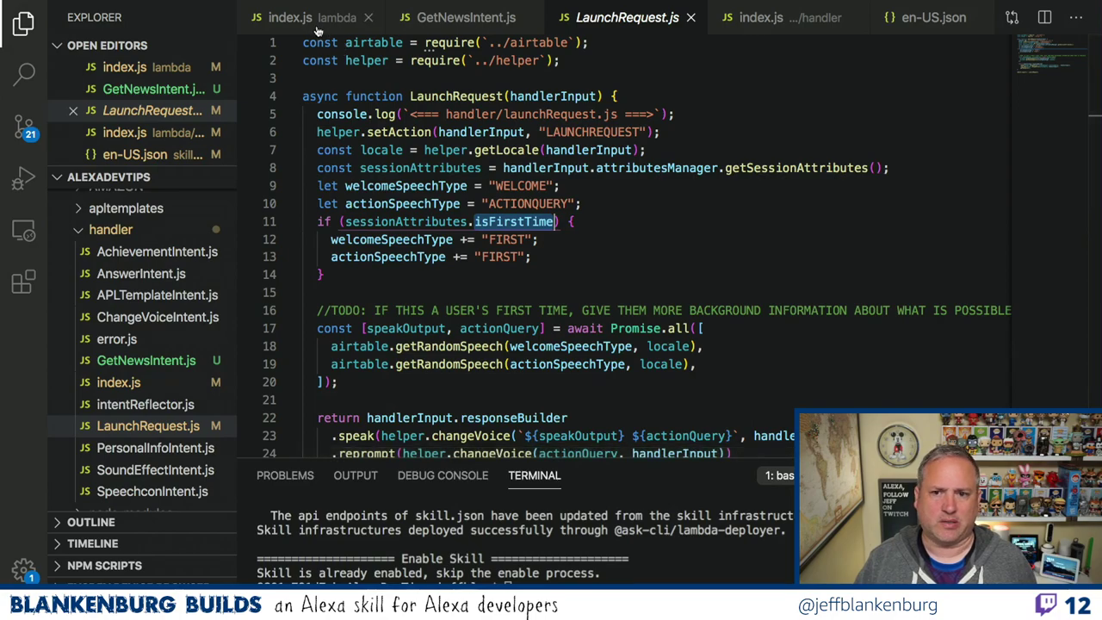
{"action": "scroll", "coordinate": [155, 344], "scroll_direction": "up", "scroll_amount": 7}
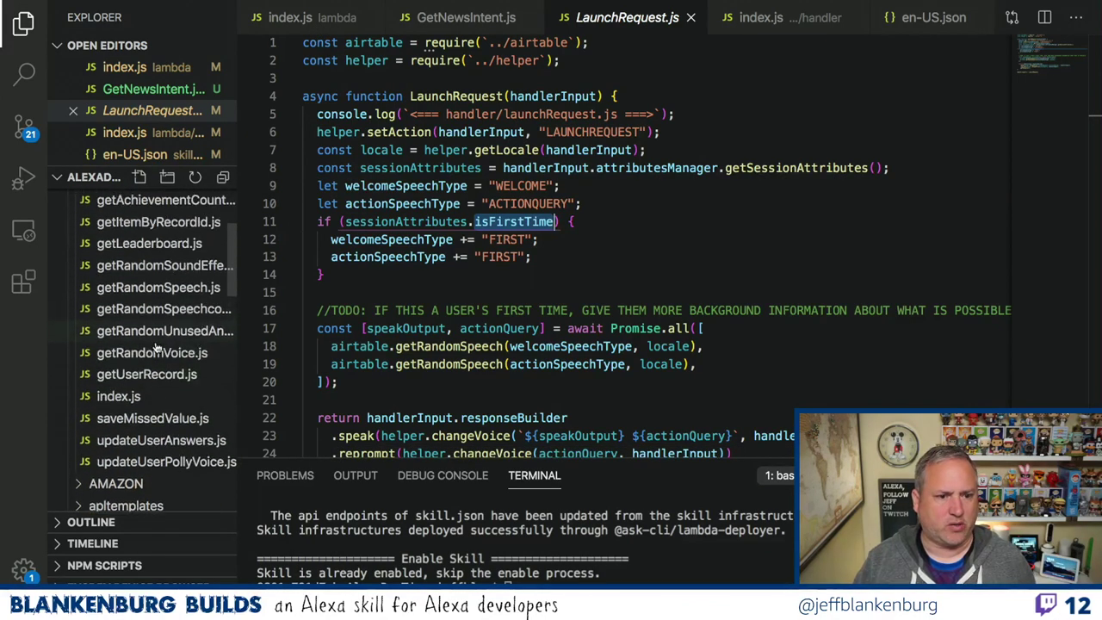
Open getUserRecord.js and select the sessionAttributes.isFirstTime = true line.
{"action": "left_click", "coordinate": [145, 376]}
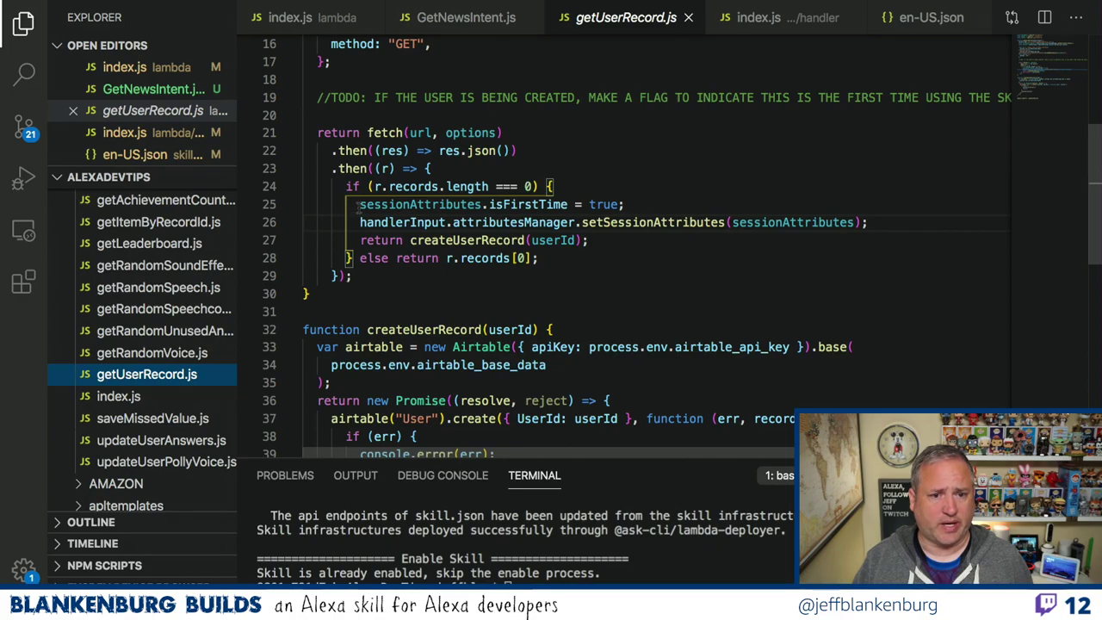
{"action": "left_click_drag", "start_coordinate": [355, 204], "coordinate": [625, 204]}
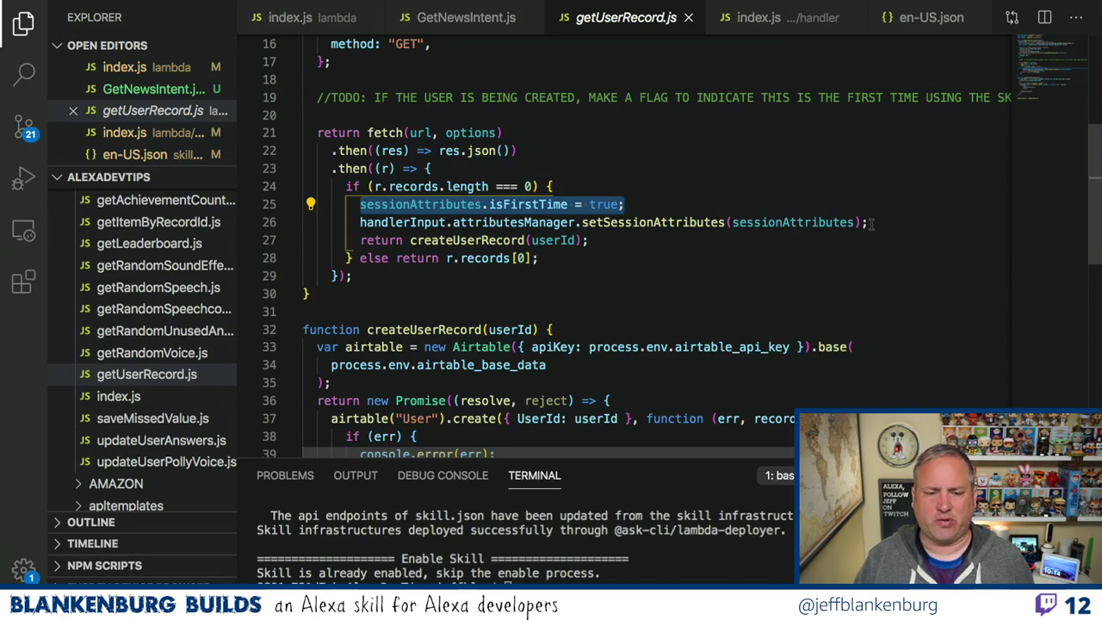
{"action": "left_click_drag", "start_coordinate": [870, 222], "coordinate": [582, 225]}
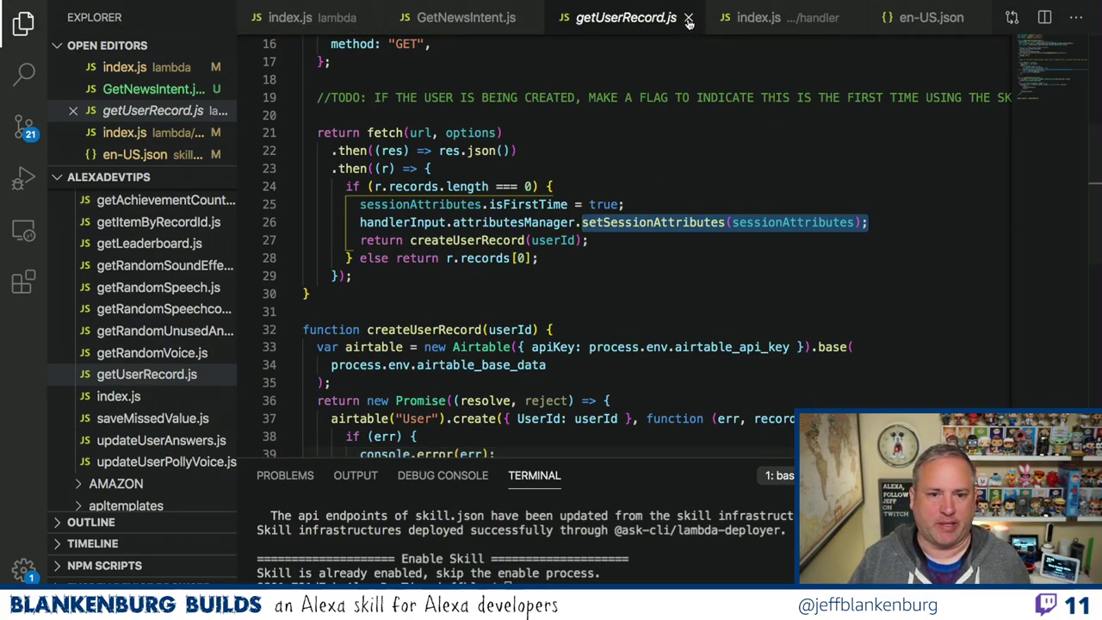
Close getUserRecord.js and scroll GetNewsIntent.js back to the top.
{"action": "left_click", "coordinate": [688, 18]}
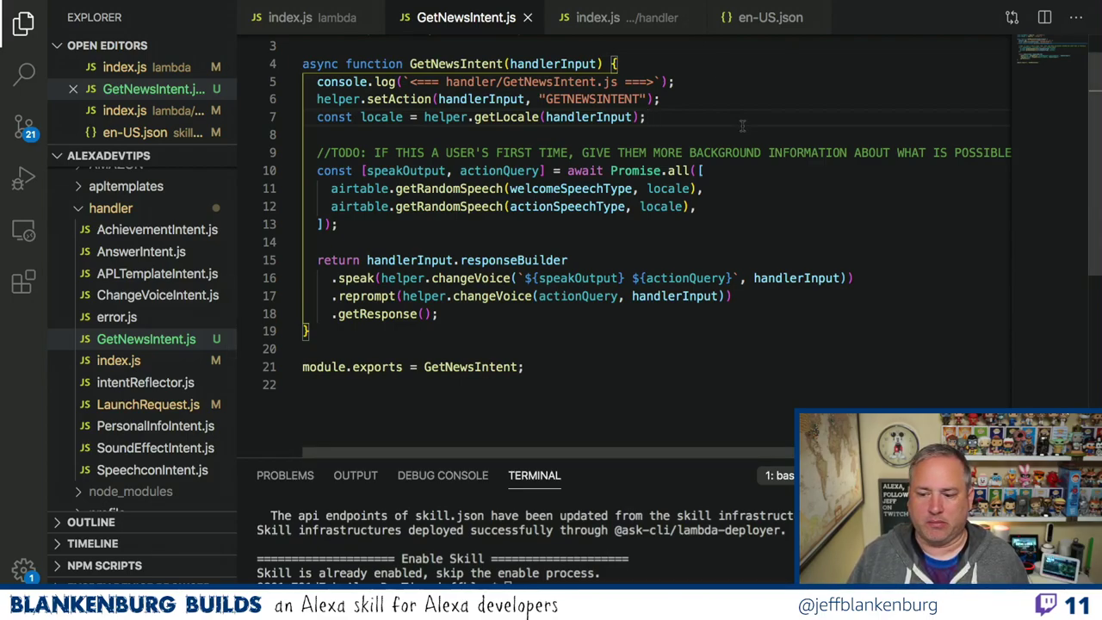
{"action": "scroll", "coordinate": [742, 127], "scroll_direction": "up", "scroll_amount": 1}
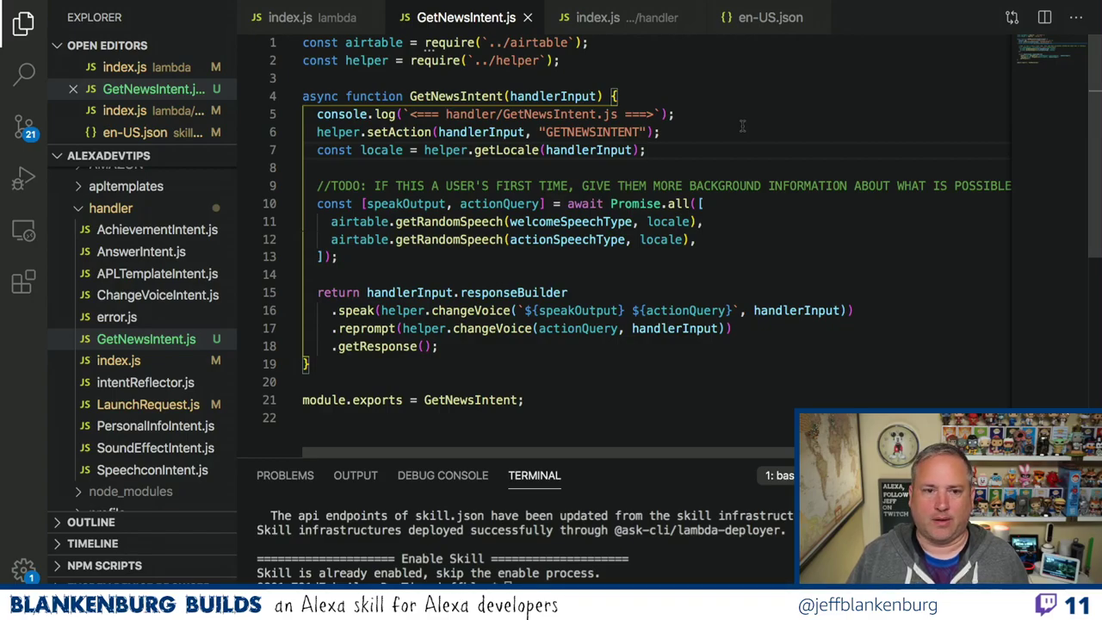
{"action": "key", "text": "ctrl+Left"}
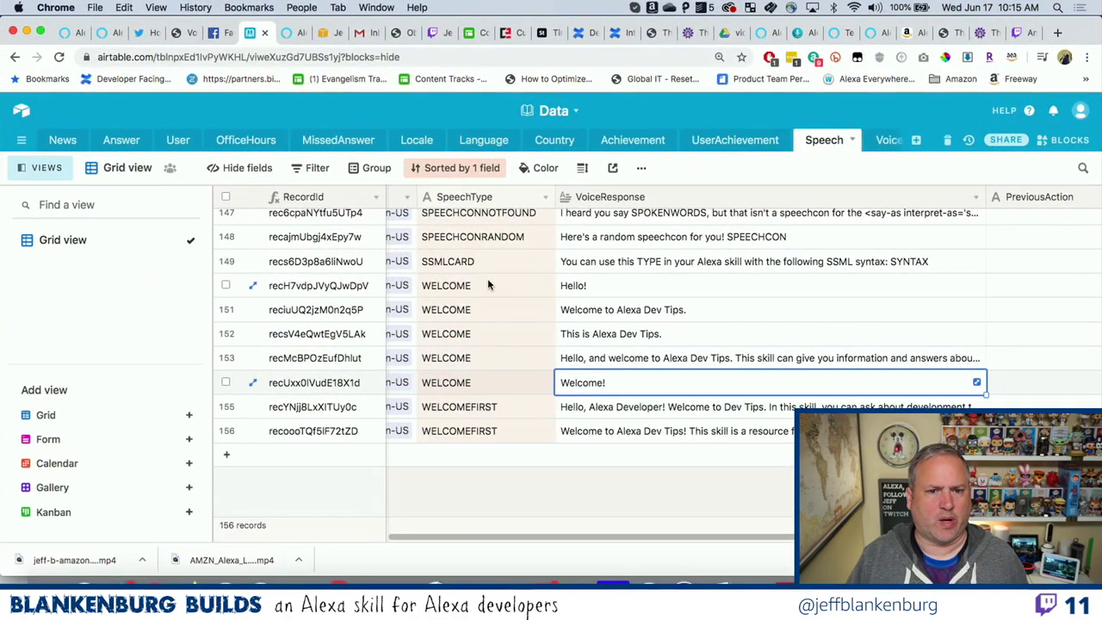
Open the News table and look at the first record's Headline, Body and ExpirationDate cells.
{"action": "left_click", "coordinate": [63, 141]}
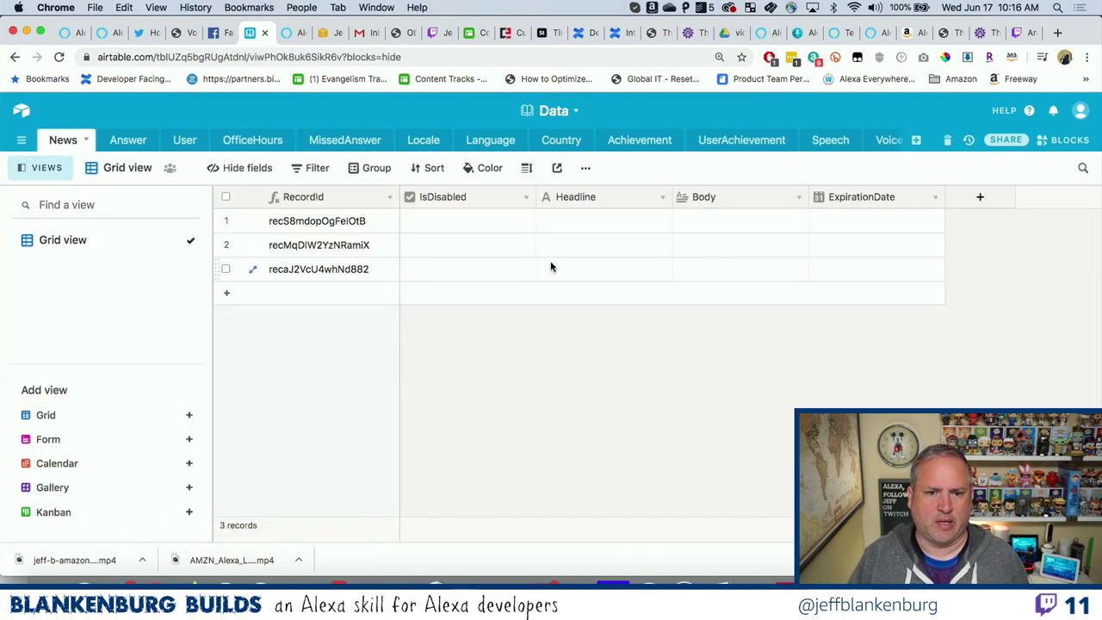
{"action": "left_click", "coordinate": [593, 226]}
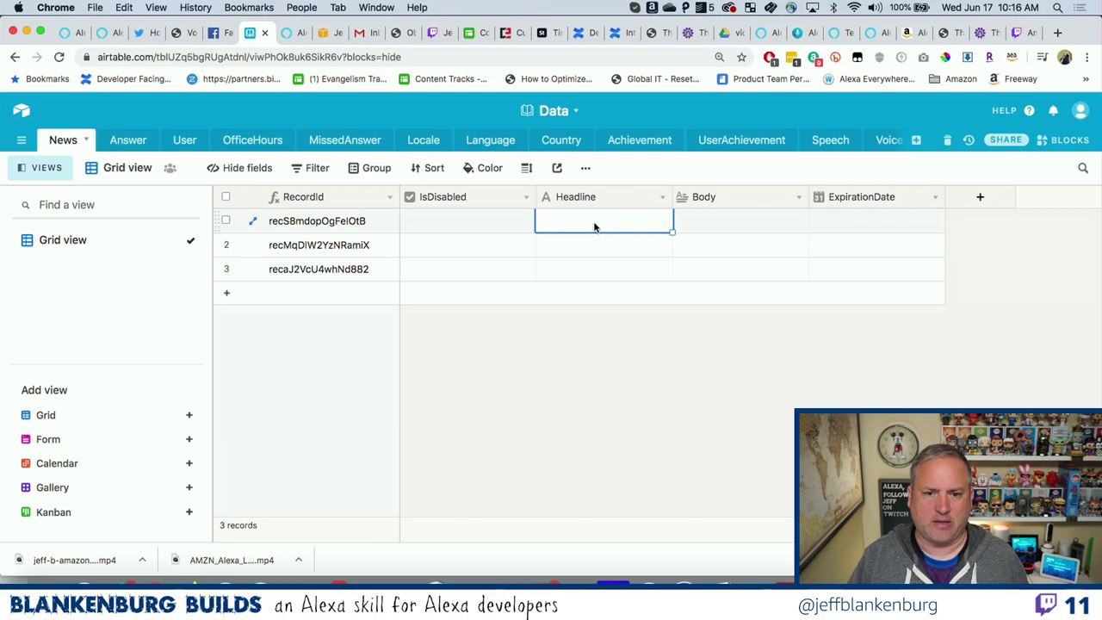
{"action": "left_click", "coordinate": [717, 231]}
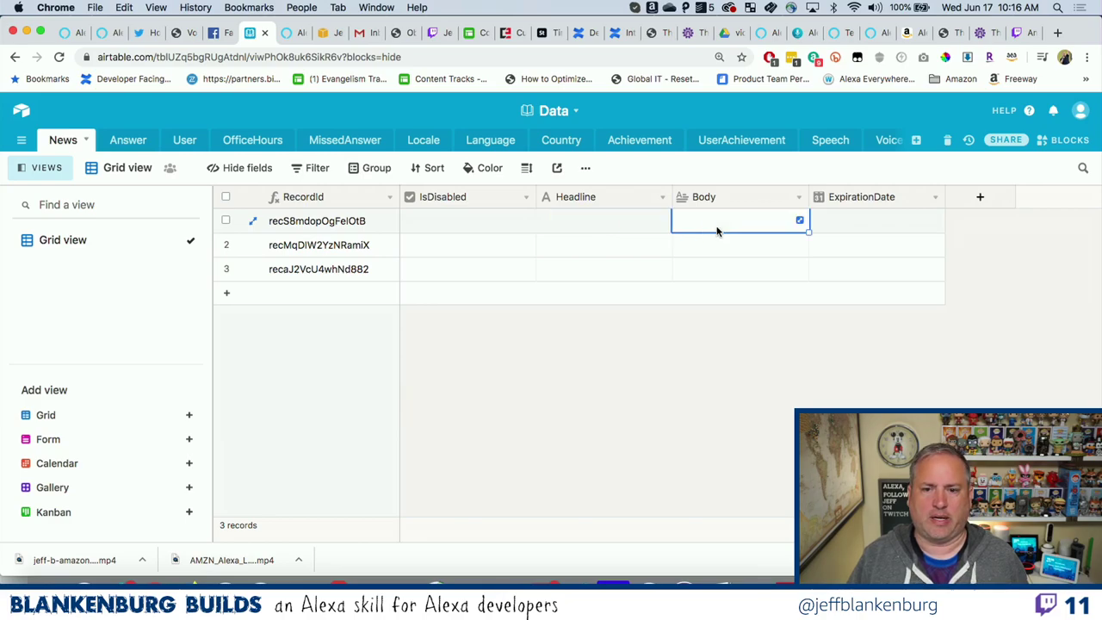
{"action": "left_click", "coordinate": [842, 225]}
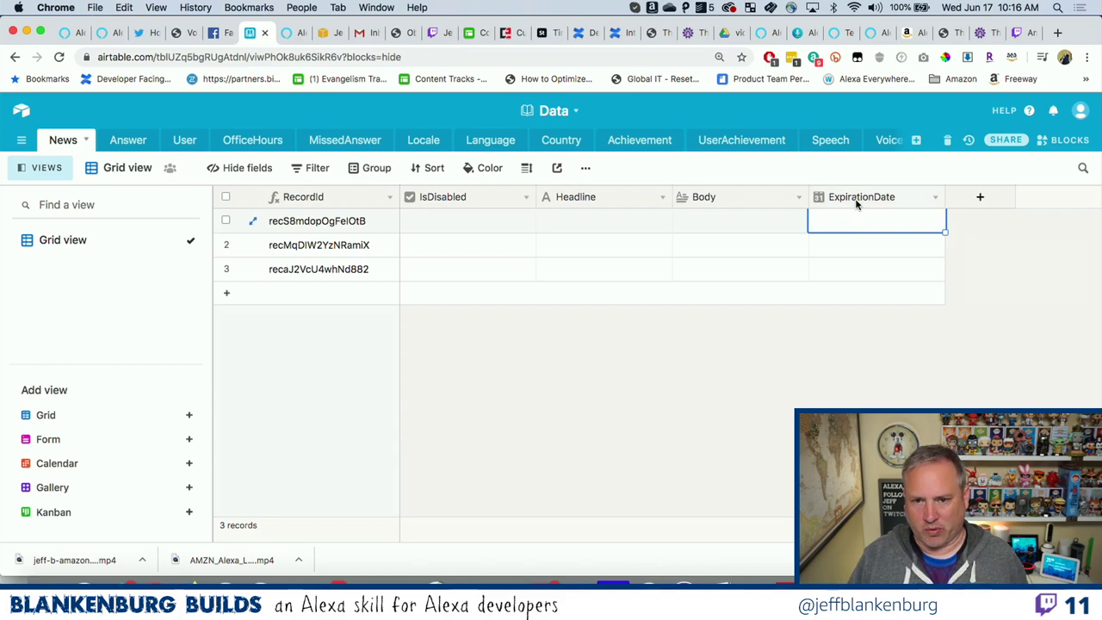
Insert a new field named Link to the left of ExpirationDate.
{"action": "right_click", "coordinate": [856, 203]}
{"action": "left_click", "coordinate": [847, 348]}
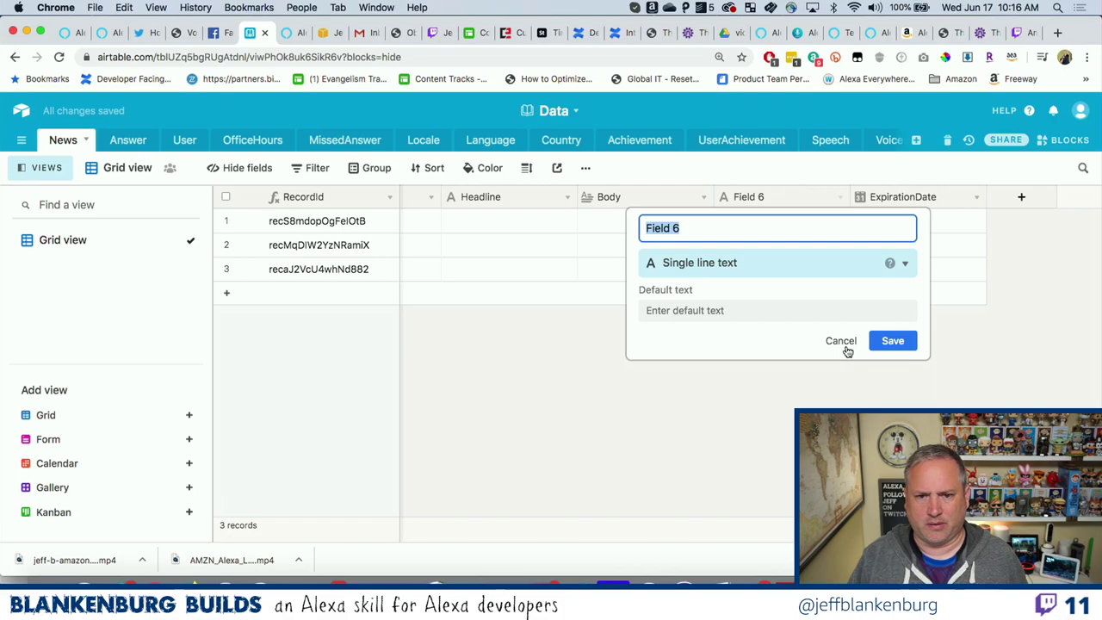
{"action": "type", "text": "Link"}
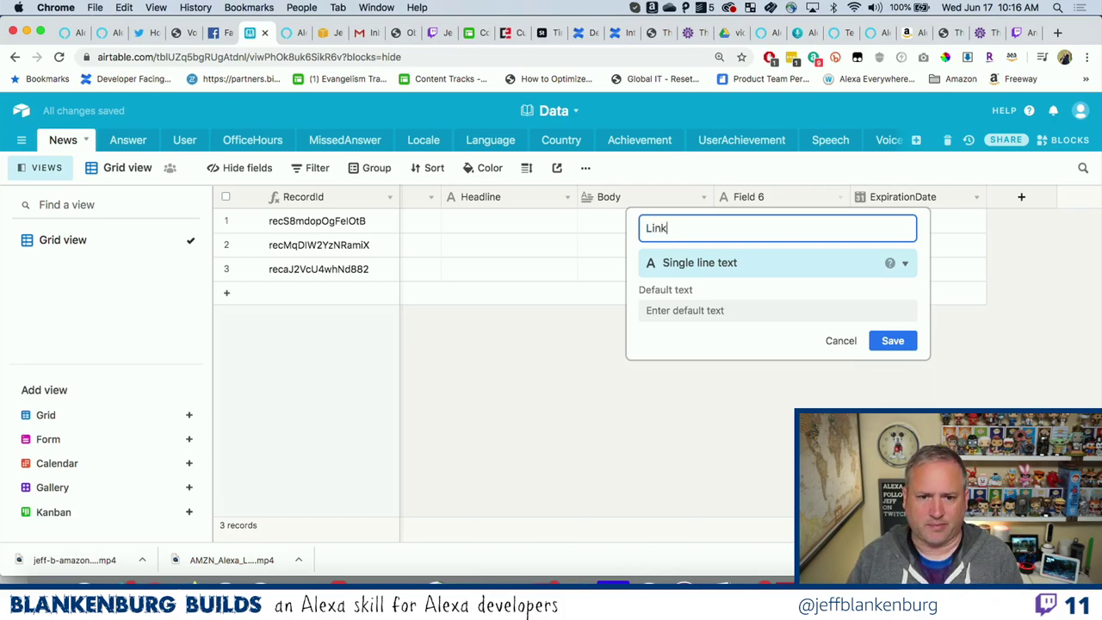
{"action": "key", "text": "Return"}
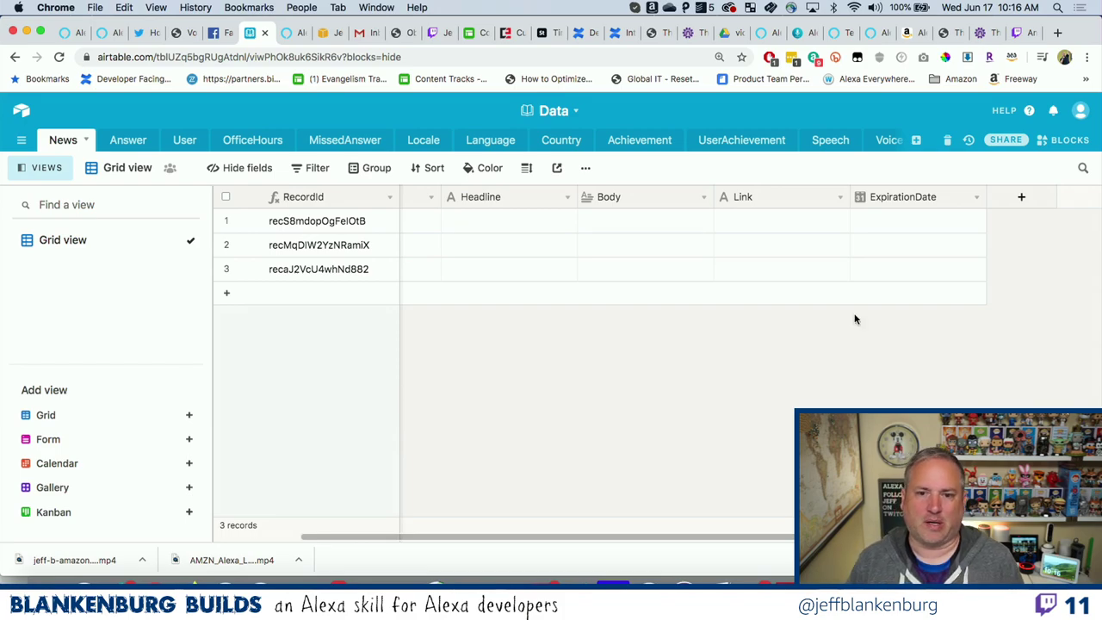
{"action": "right_click", "coordinate": [774, 196]}
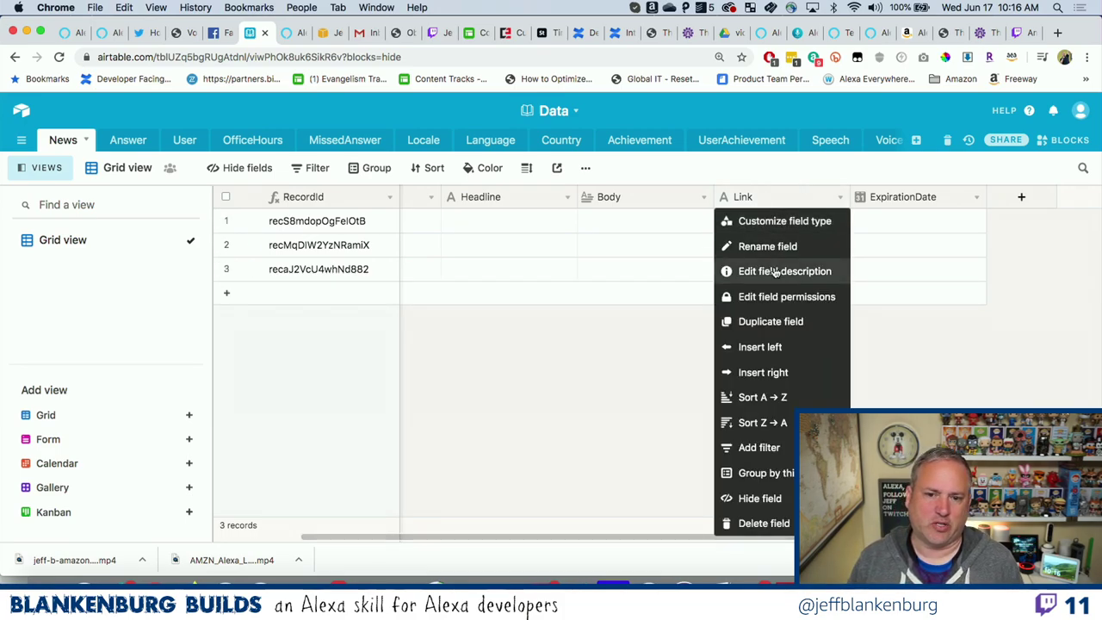
Insert a LinkPrefix field left of Link and scroll across the News table to check it.
{"action": "left_click", "coordinate": [766, 344]}
{"action": "type", "text": "Li"}
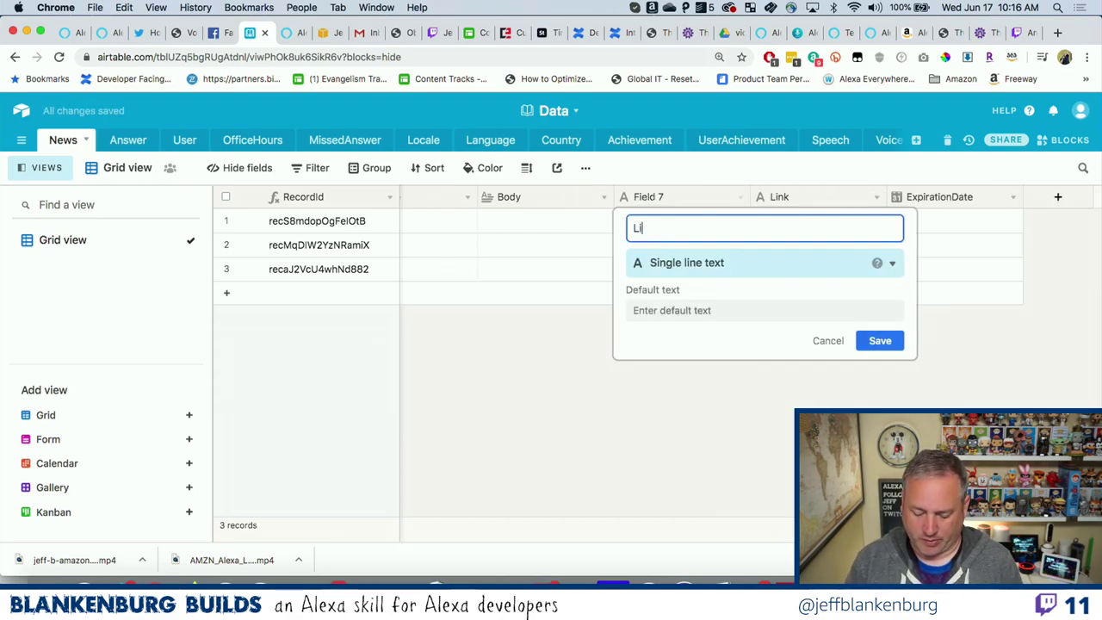
{"action": "type", "text": "nkPrefix"}
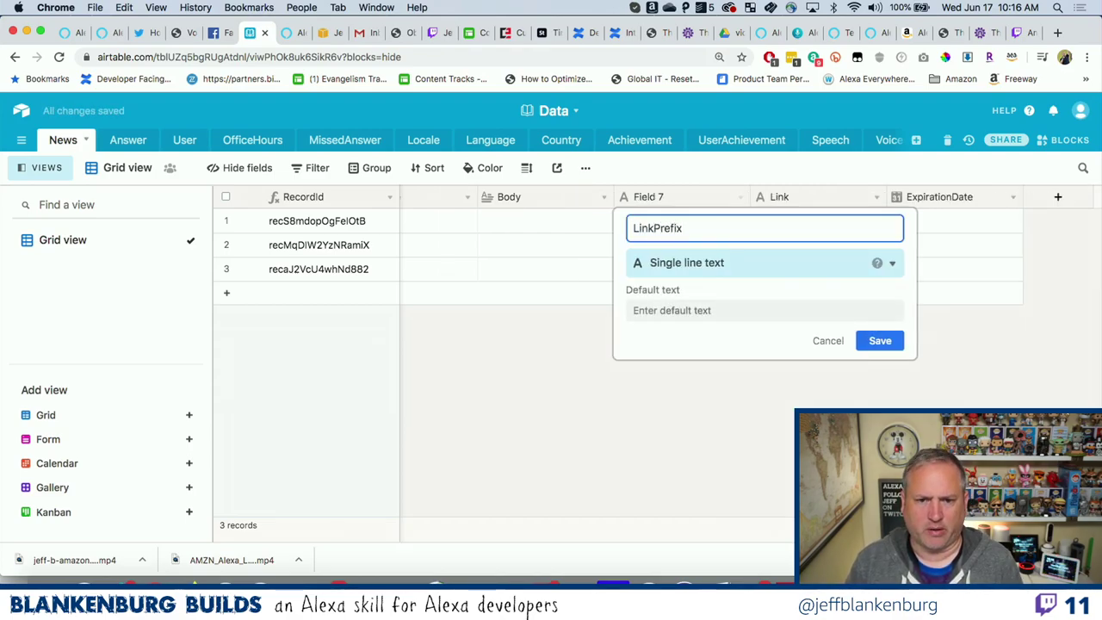
{"action": "key", "text": "Return"}
{"action": "scroll", "coordinate": [646, 297], "scroll_direction": "left", "scroll_amount": 3}
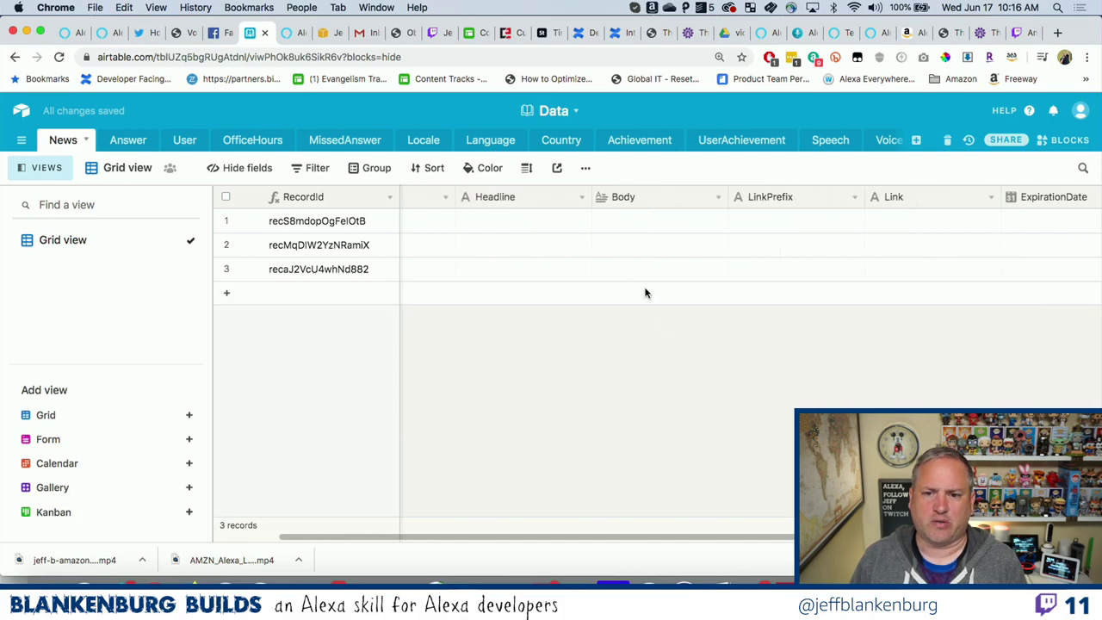
{"action": "scroll", "coordinate": [645, 294], "scroll_direction": "left", "scroll_amount": 2}
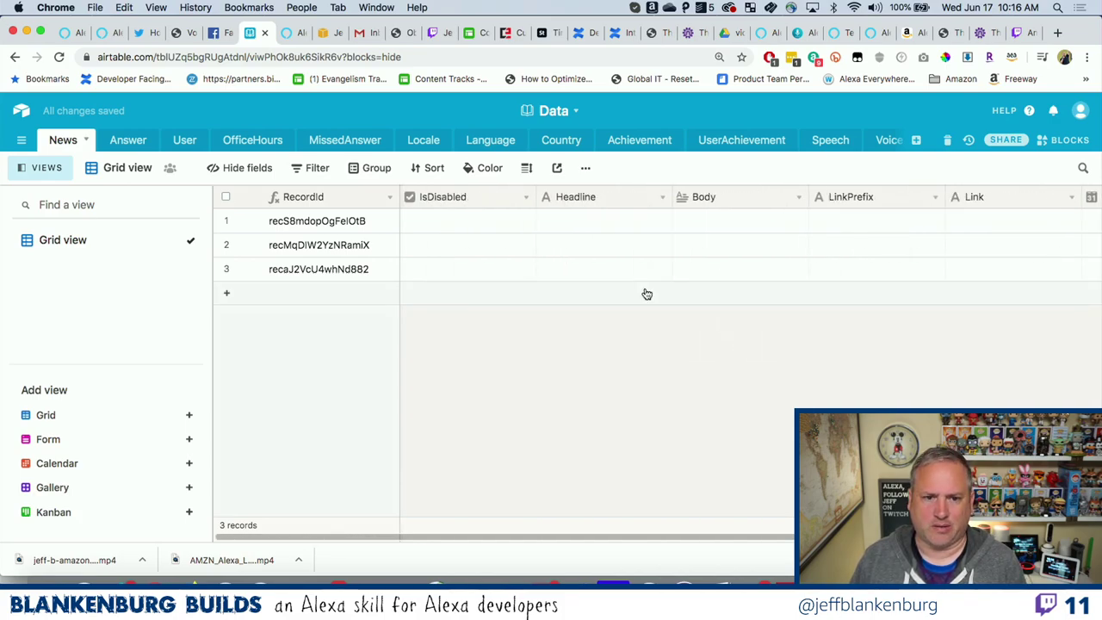
{"action": "scroll", "coordinate": [646, 293], "scroll_direction": "right", "scroll_amount": 5}
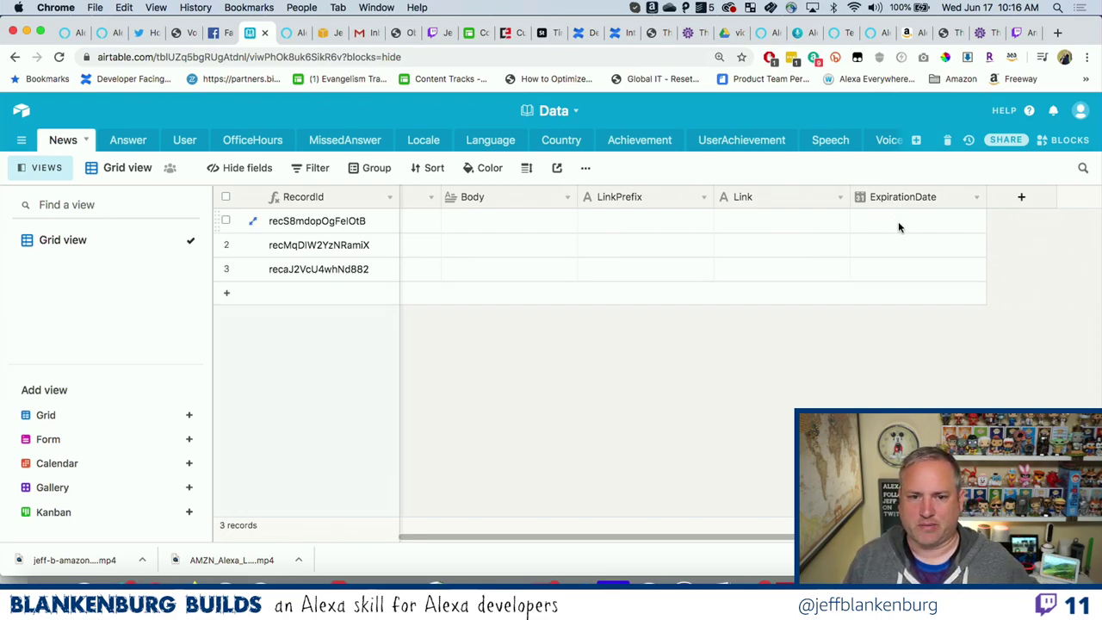
{"action": "scroll", "coordinate": [898, 221], "scroll_direction": "left", "scroll_amount": 3}
{"action": "scroll", "coordinate": [898, 221], "scroll_direction": "right", "scroll_amount": 2}
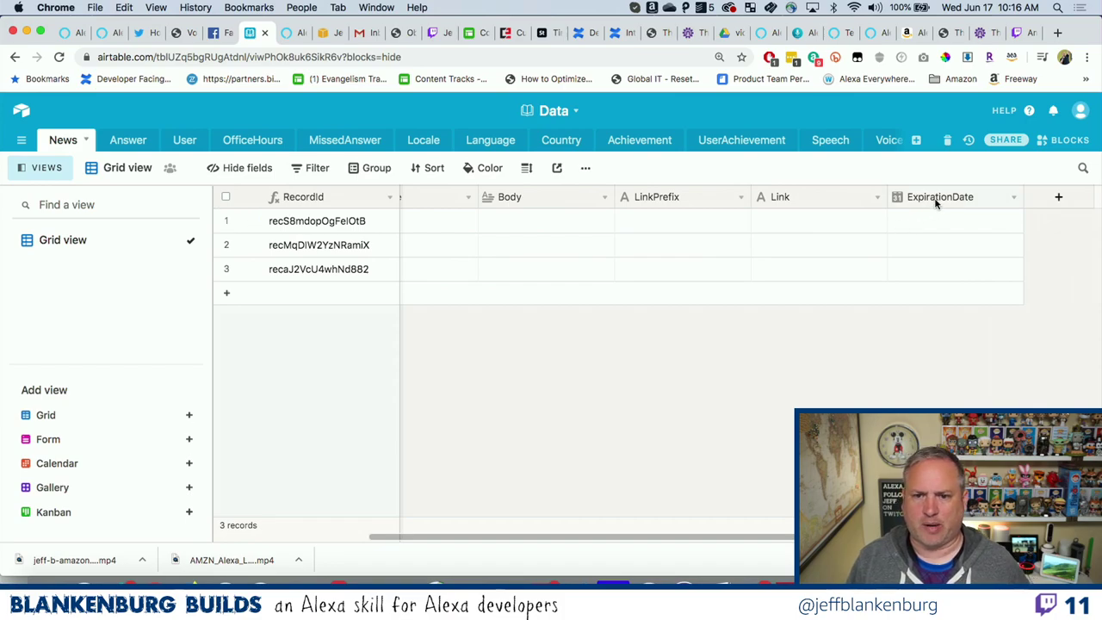
Insert a new field named PublishDate to the left of ExpirationDate.
{"action": "right_click", "coordinate": [935, 198]}
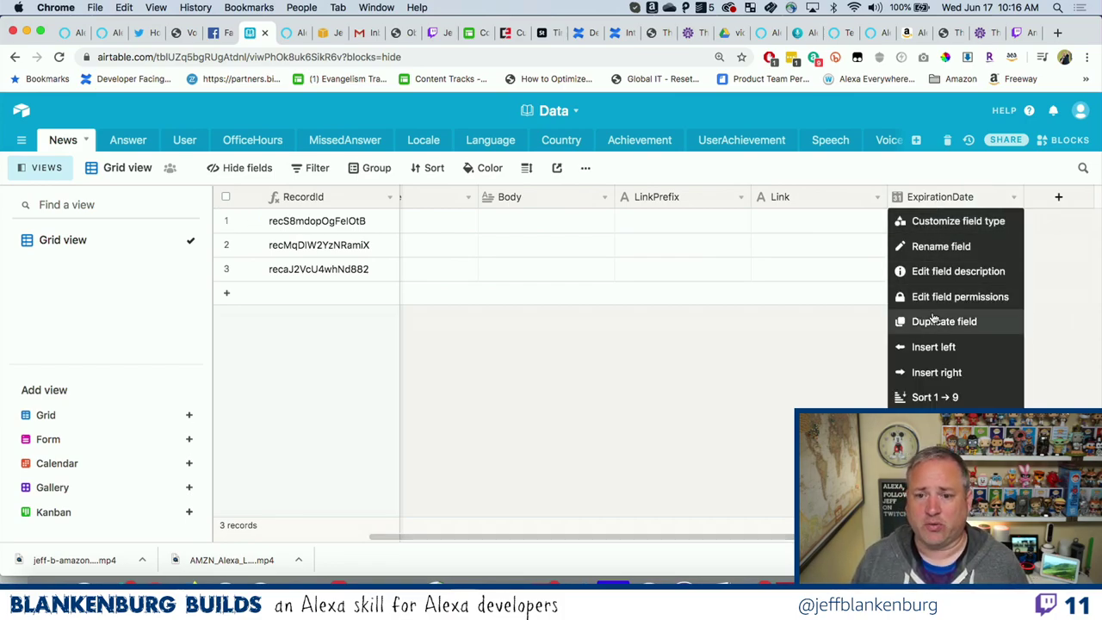
{"action": "left_click", "coordinate": [926, 347]}
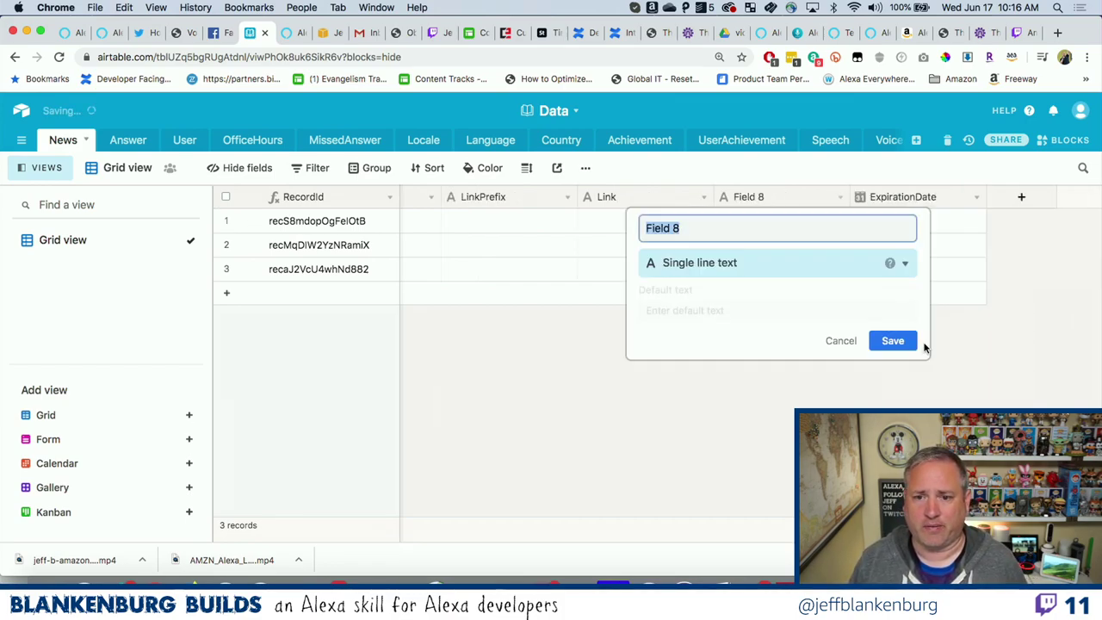
{"action": "type", "text": "Publi"}
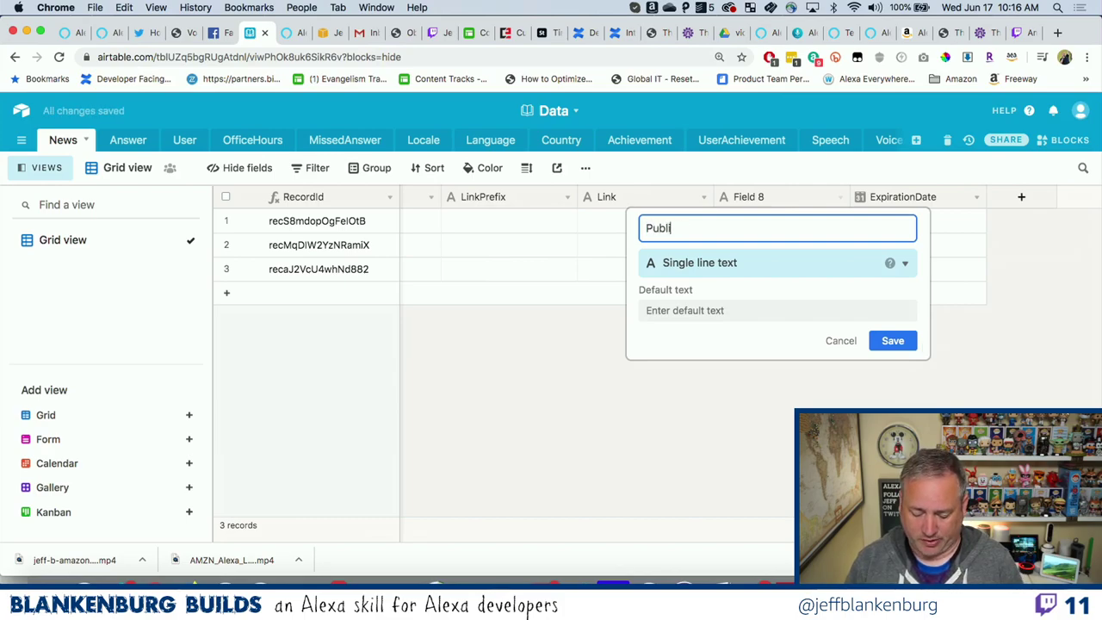
{"action": "type", "text": "shDate"}
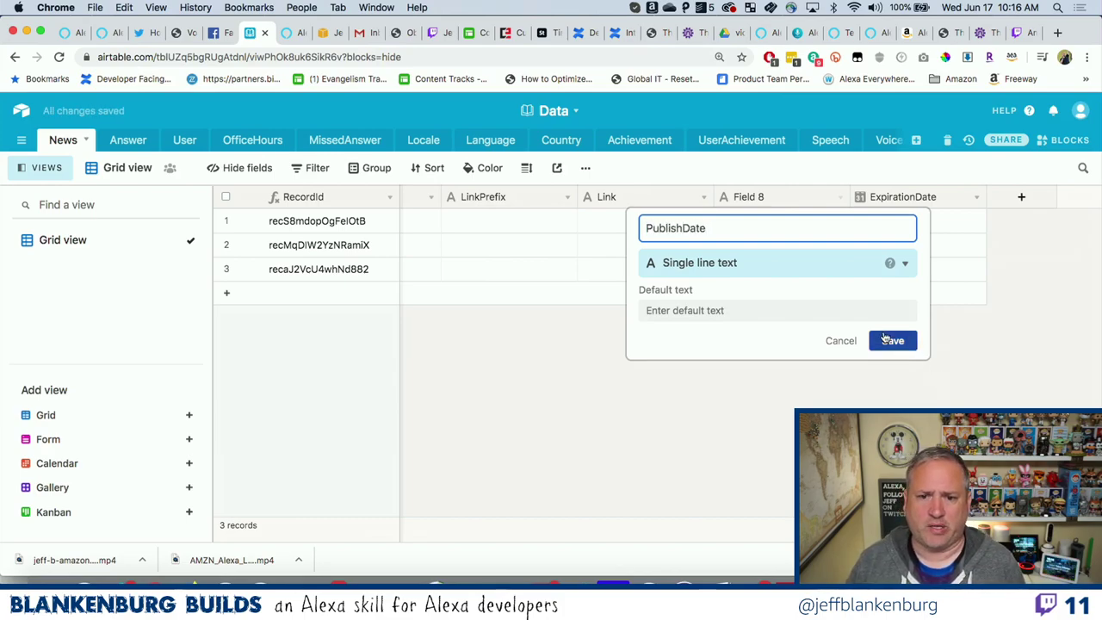
Make PublishDate a Date field: Friendly format, 12-hour time, shared GMT time zone.
{"action": "left_click", "coordinate": [836, 265]}
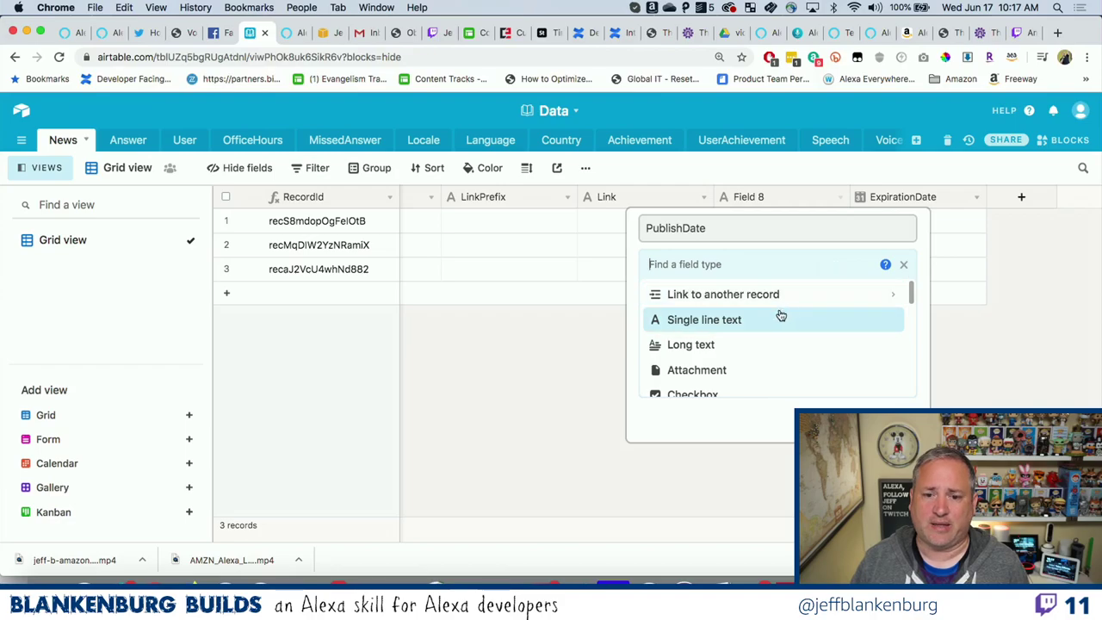
{"action": "scroll", "coordinate": [771, 322], "scroll_direction": "down", "scroll_amount": 2}
{"action": "scroll", "coordinate": [771, 321], "scroll_direction": "down", "scroll_amount": 2}
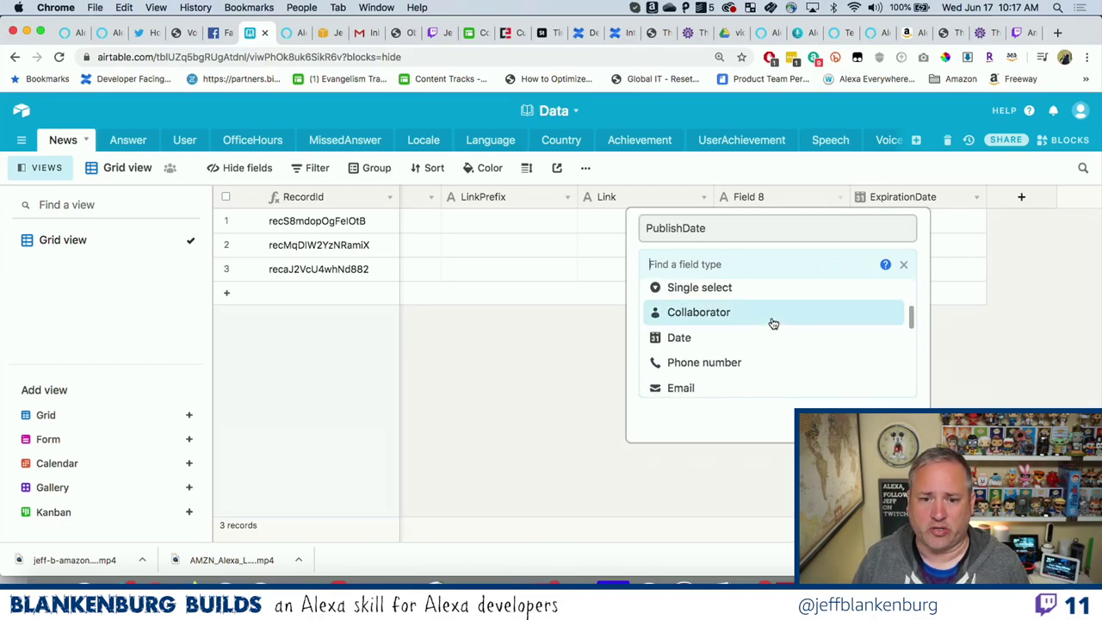
{"action": "left_click", "coordinate": [720, 340]}
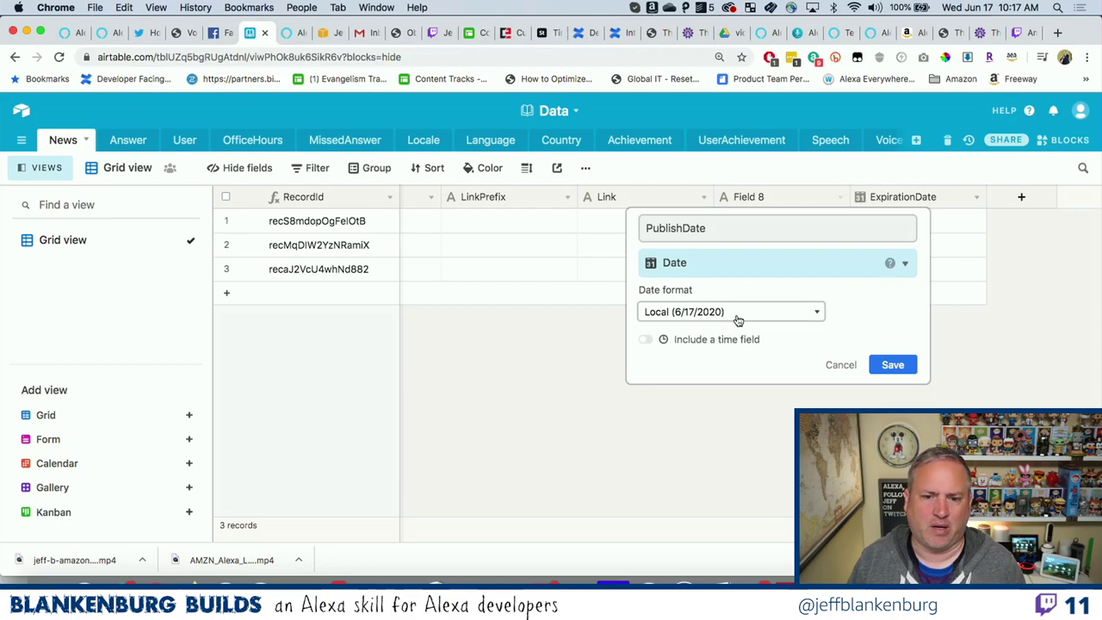
{"action": "left_click", "coordinate": [736, 317]}
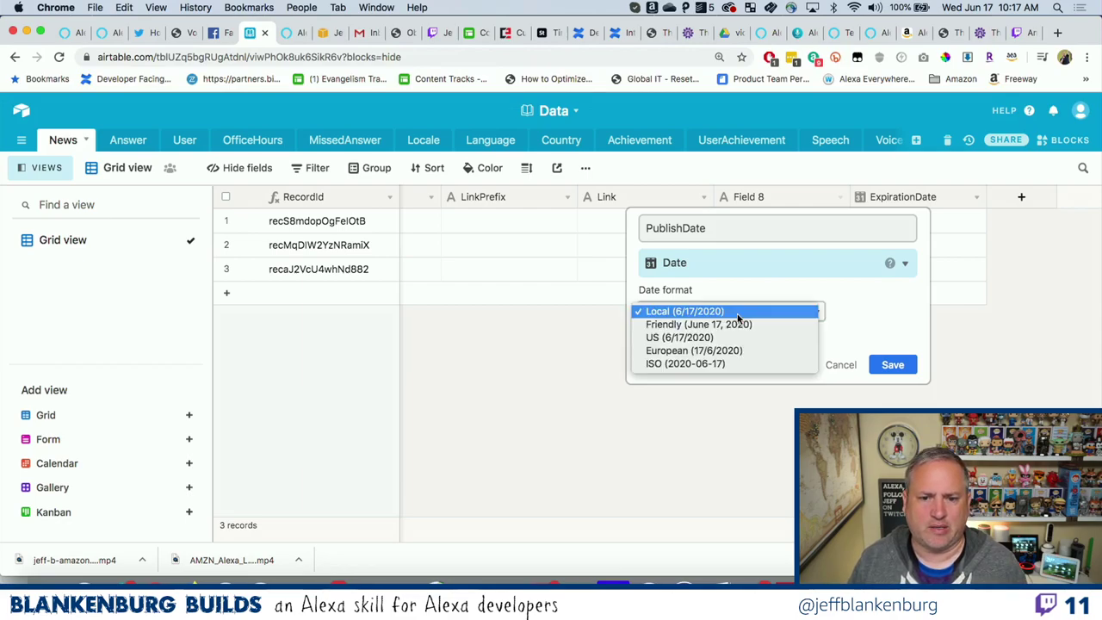
{"action": "key", "text": "Escape"}
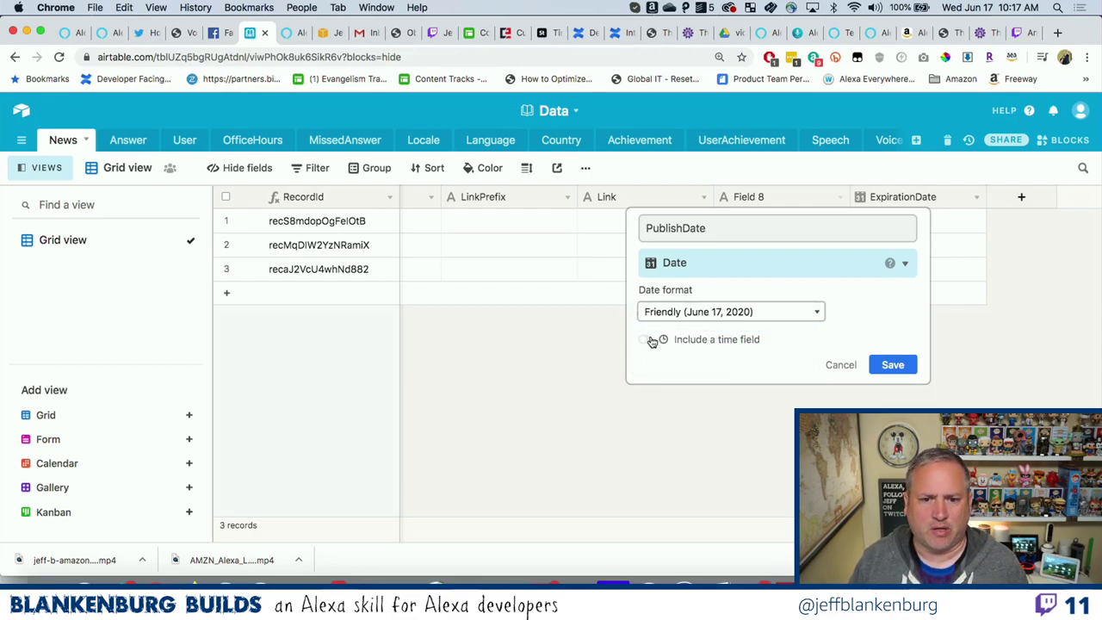
{"action": "left_click", "coordinate": [647, 339]}
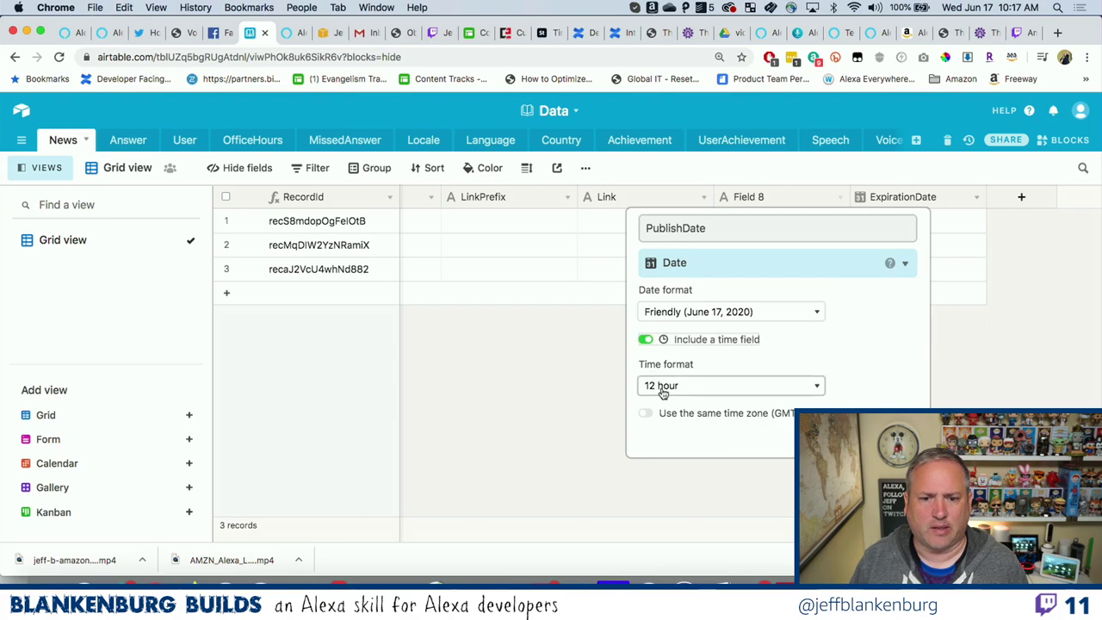
{"action": "left_click", "coordinate": [646, 413]}
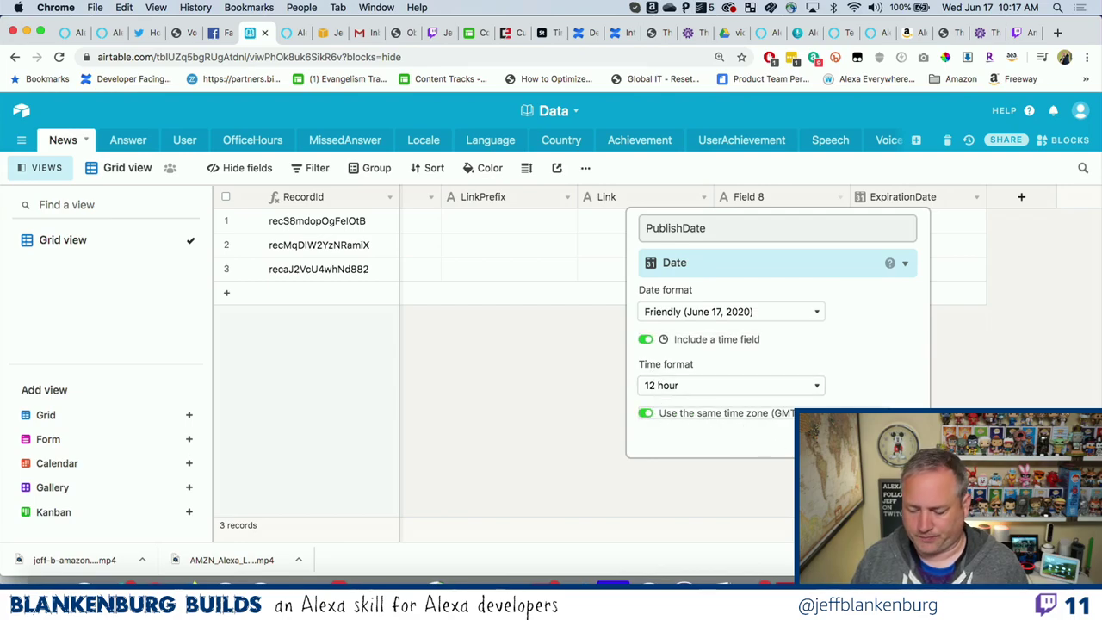
{"action": "key", "text": "Return"}
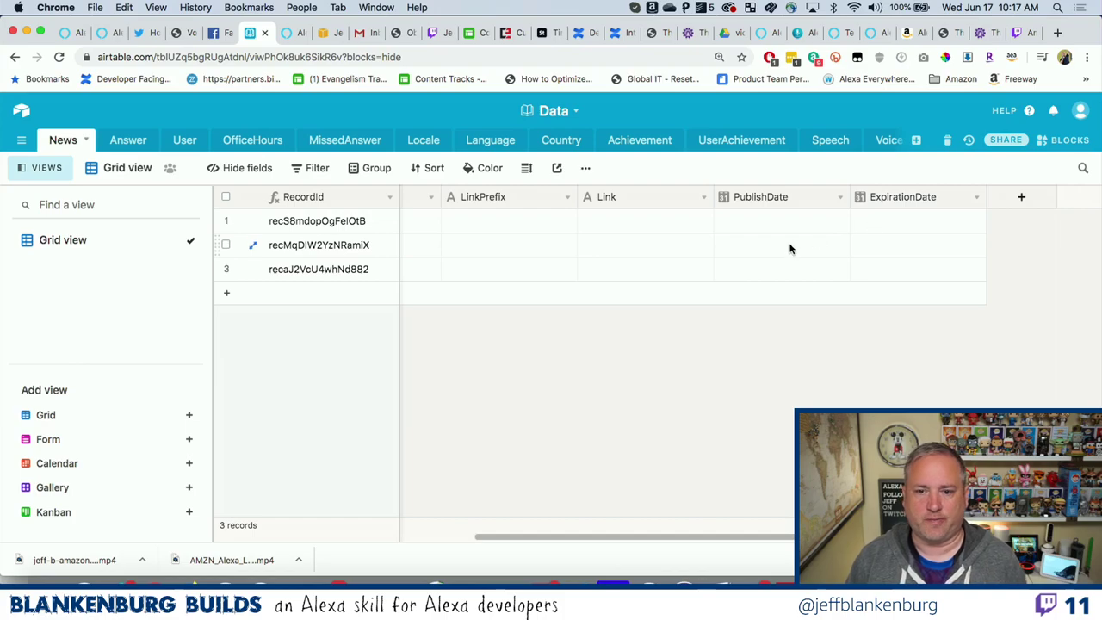
{"action": "scroll", "coordinate": [789, 247], "scroll_direction": "left", "scroll_amount": 5}
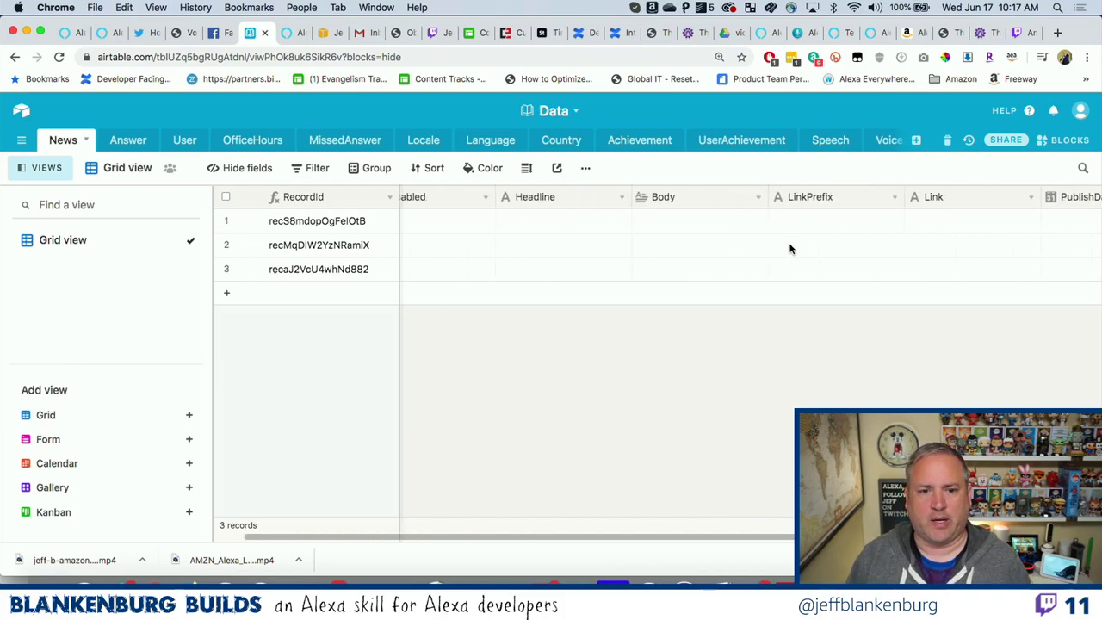
Fill record one with 'This is headline one.', 'This is body 1.', 'Link Prefix 1' and 'Link 1'.
{"action": "left_click", "coordinate": [601, 224]}
{"action": "type", "text": "This is "}
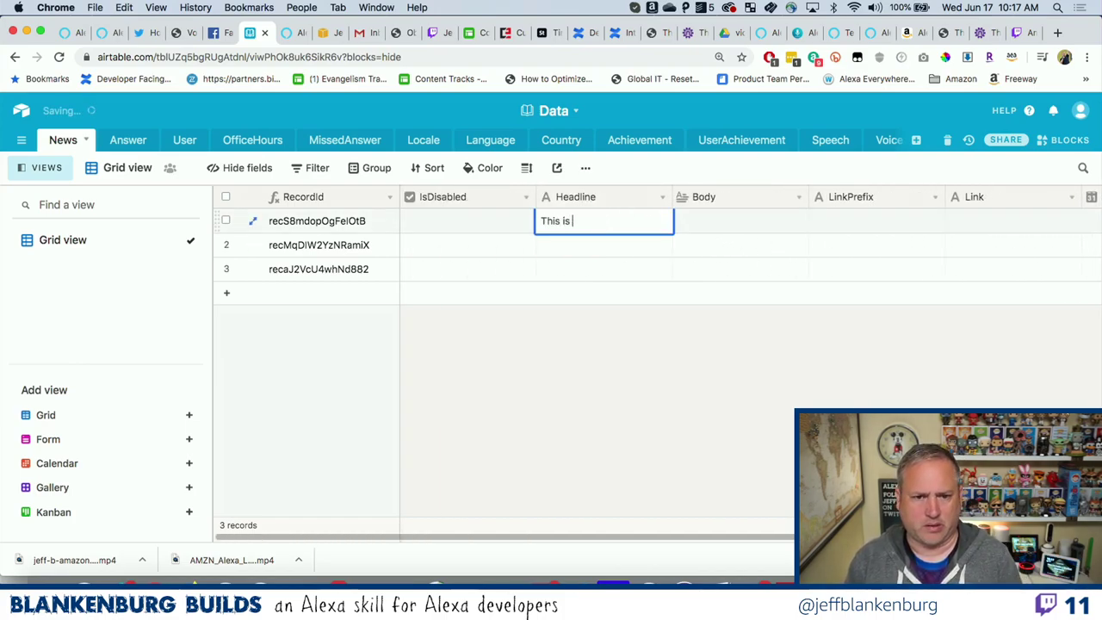
{"action": "type", "text": "headline "}
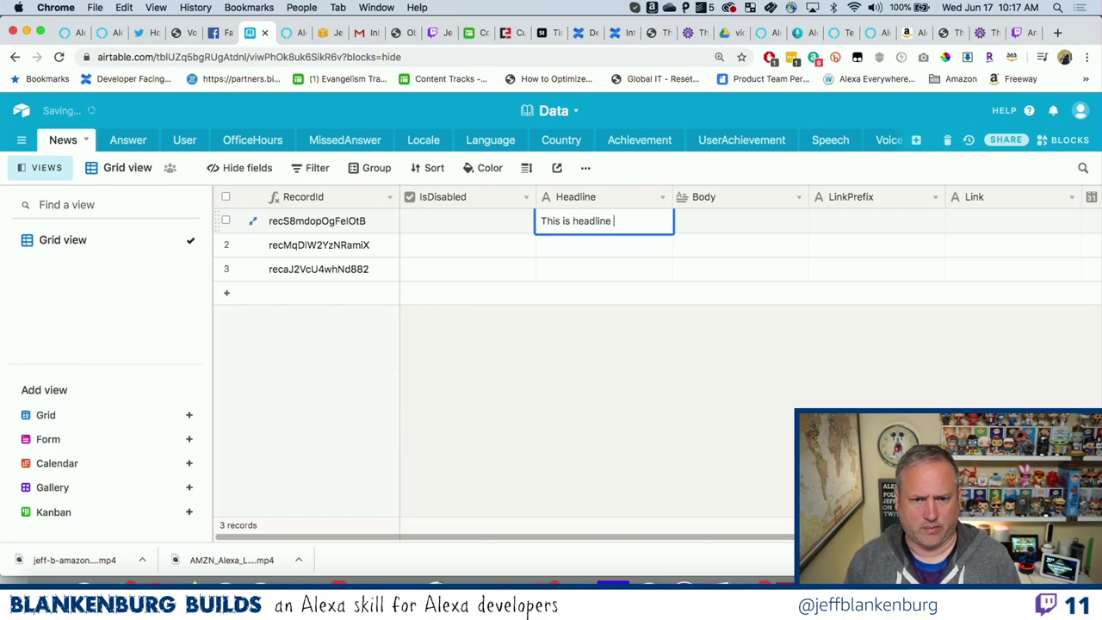
{"action": "type", "text": "one."}
{"action": "key", "text": "Tab"}
{"action": "type", "text": "This i"}
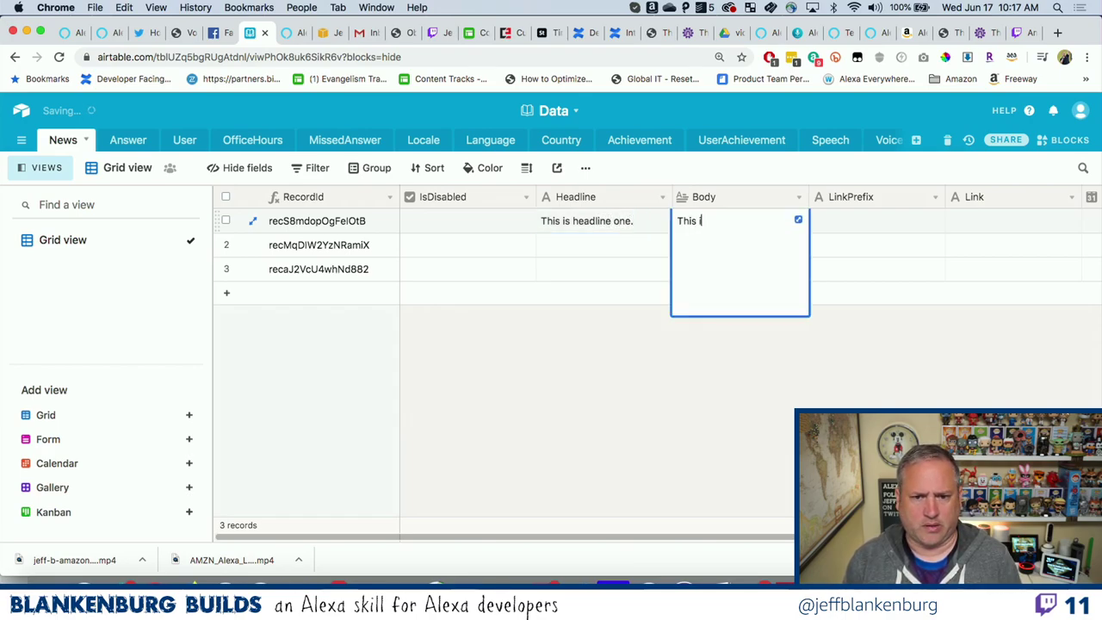
{"action": "type", "text": "s "}
{"action": "type", "text": "body"}
{"action": "key", "text": "BackSpace"}
{"action": "type", "text": "dy 1."}
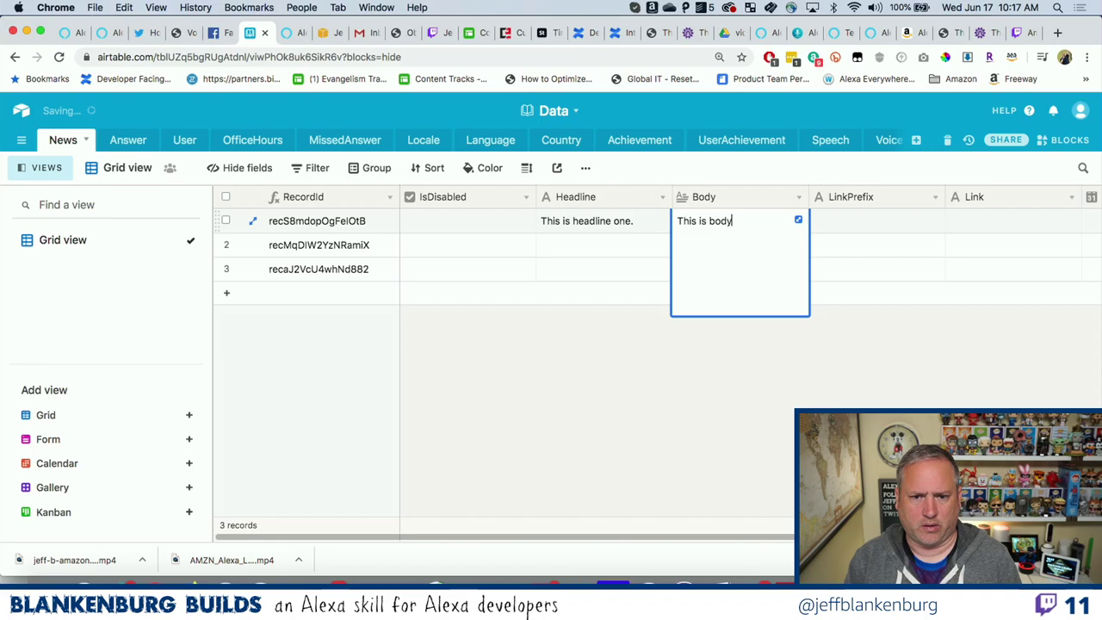
{"action": "key", "text": "Tab"}
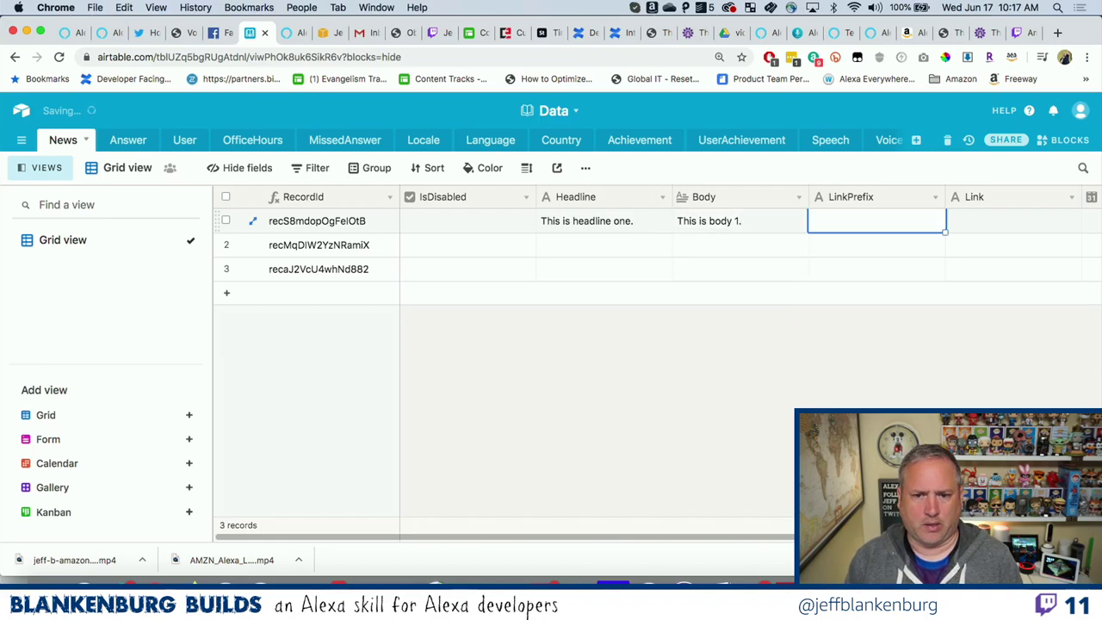
{"action": "type", "text": "Link Pre"}
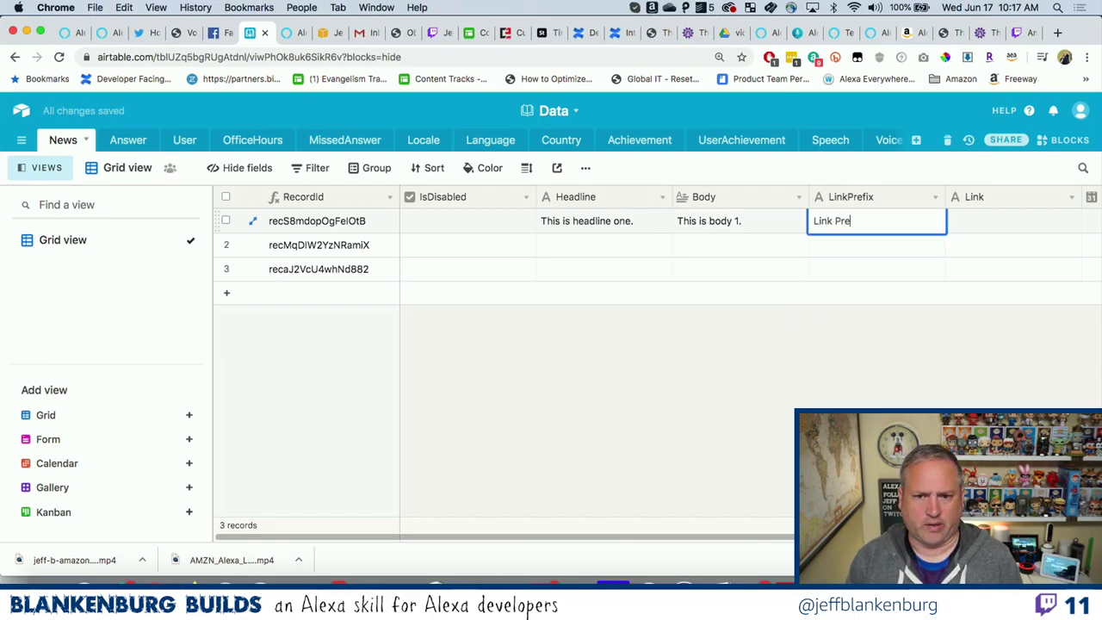
{"action": "type", "text": "fix 1"}
{"action": "key", "text": "Tab"}
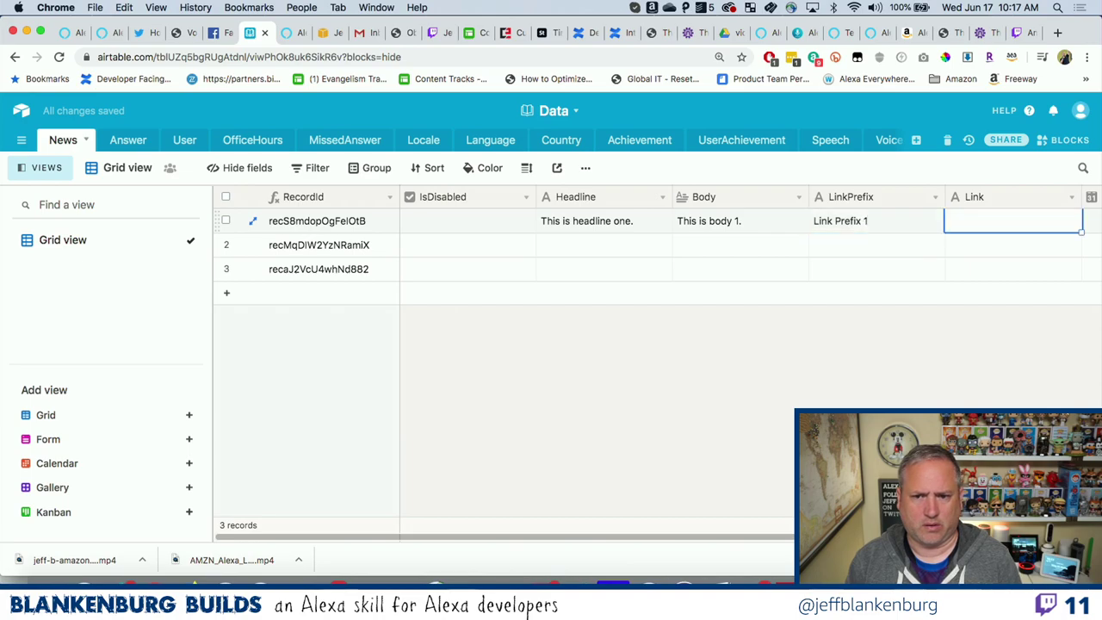
{"action": "type", "text": "Link "}
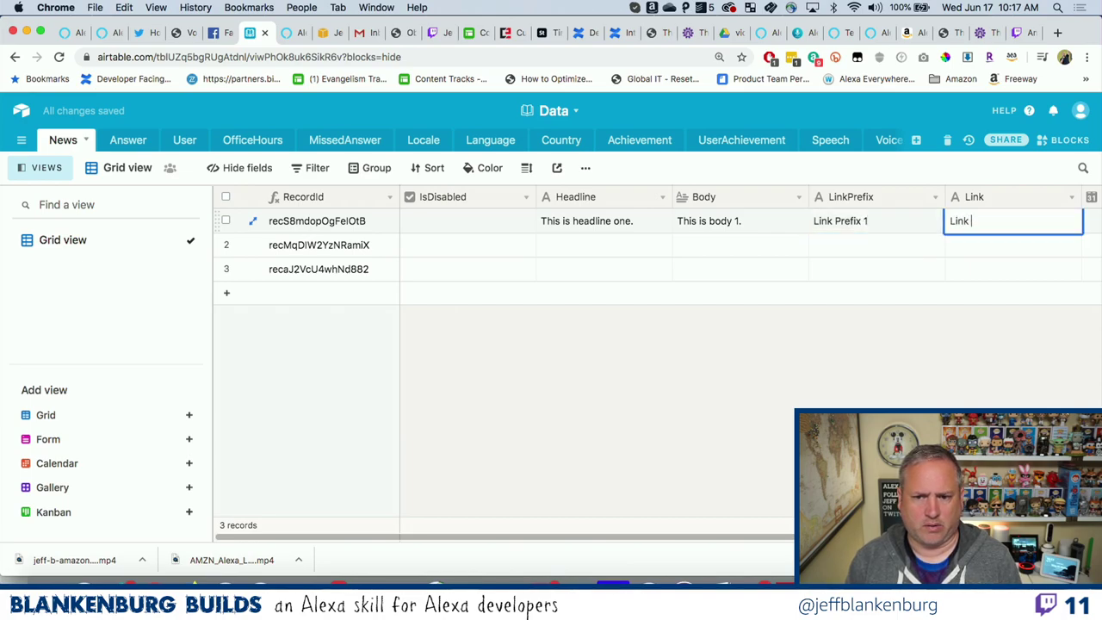
{"action": "type", "text": "1"}
{"action": "key", "text": "Tab"}
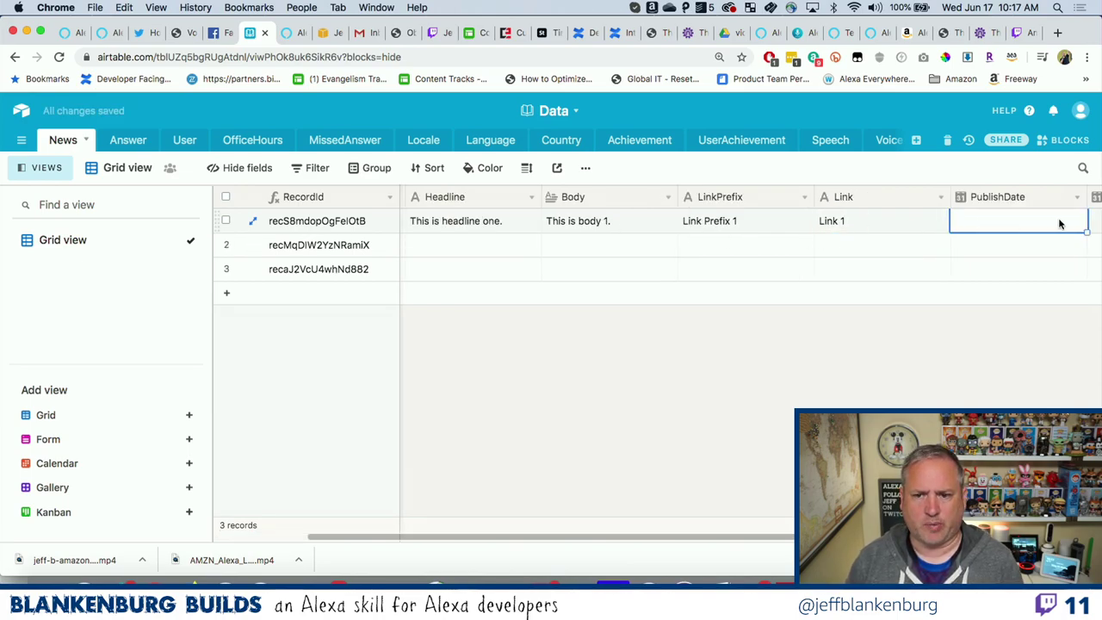
Set record one's PublishDate to June 16, 2020 and ExpirationDate to June 19, 2020.
{"action": "left_click", "coordinate": [1061, 225]}
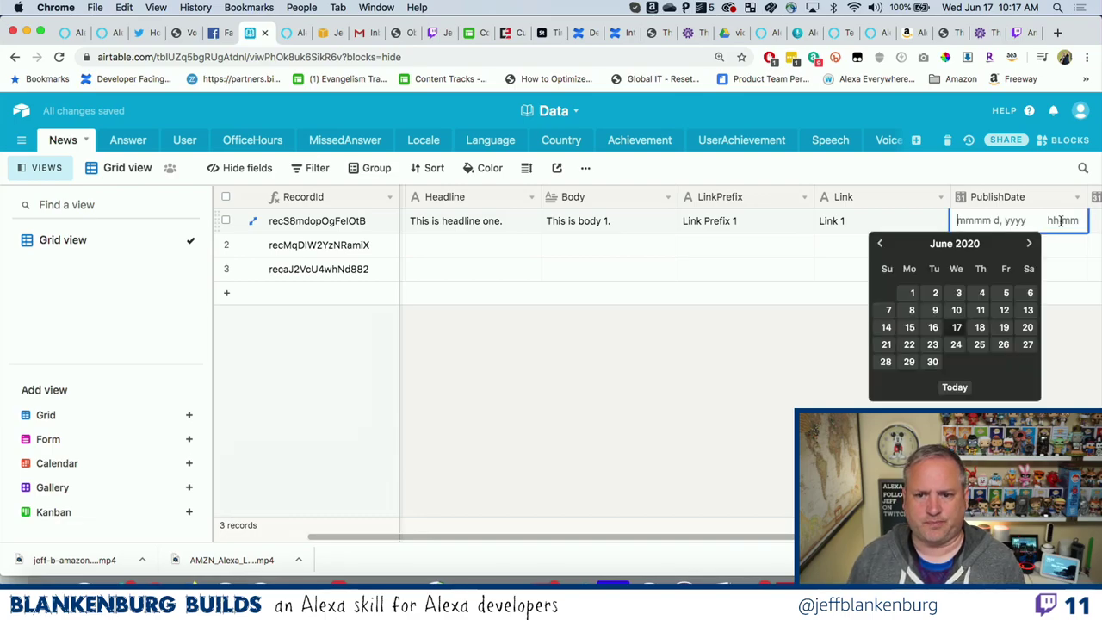
{"action": "left_click", "coordinate": [934, 329]}
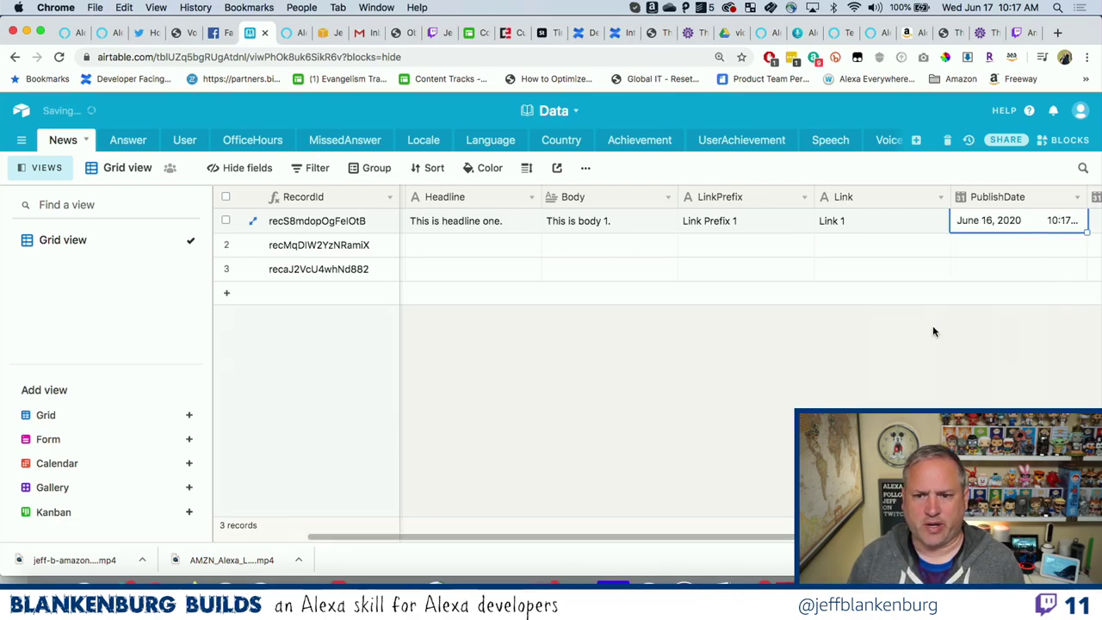
{"action": "scroll", "coordinate": [987, 311], "scroll_direction": "right", "scroll_amount": 5}
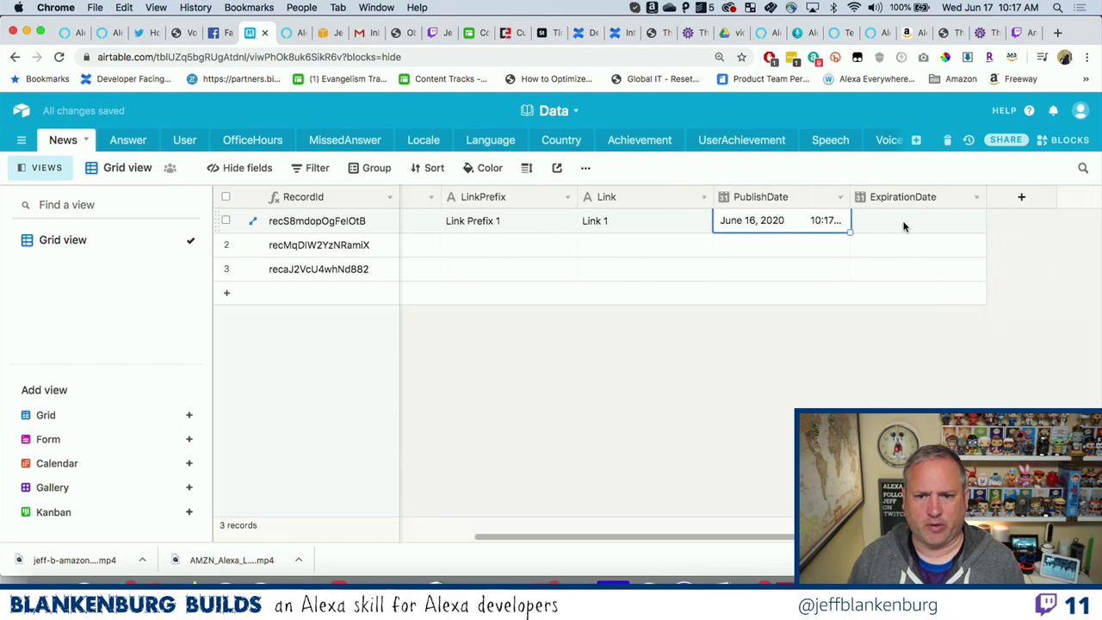
{"action": "left_click", "coordinate": [902, 222]}
{"action": "left_click", "coordinate": [903, 223]}
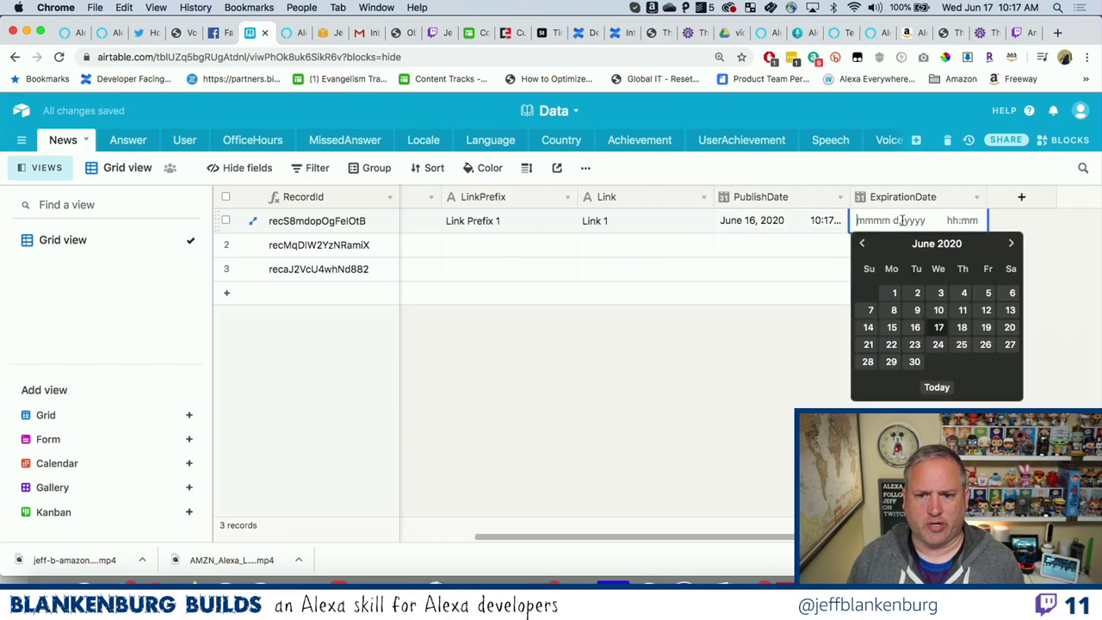
{"action": "left_click", "coordinate": [985, 327]}
{"action": "scroll", "coordinate": [918, 346], "scroll_direction": "left", "scroll_amount": 6}
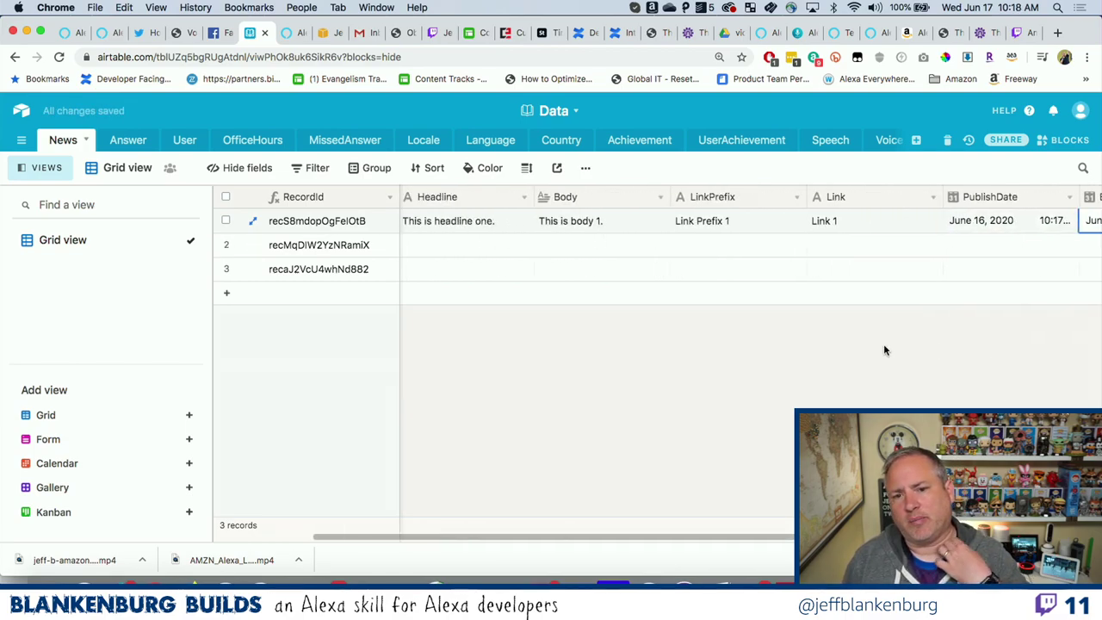
Fill record two with 'This is headline two.', 'This is body 2.', 'Link Prefix 2' and 'Link 2'.
{"action": "left_click", "coordinate": [575, 249]}
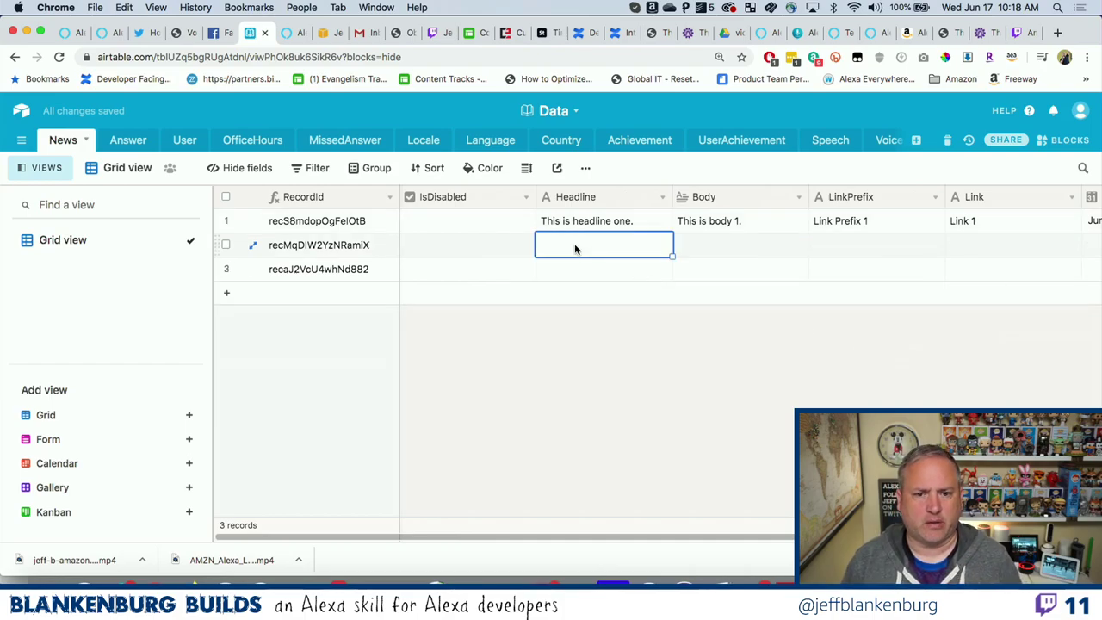
{"action": "type", "text": "This is hea"}
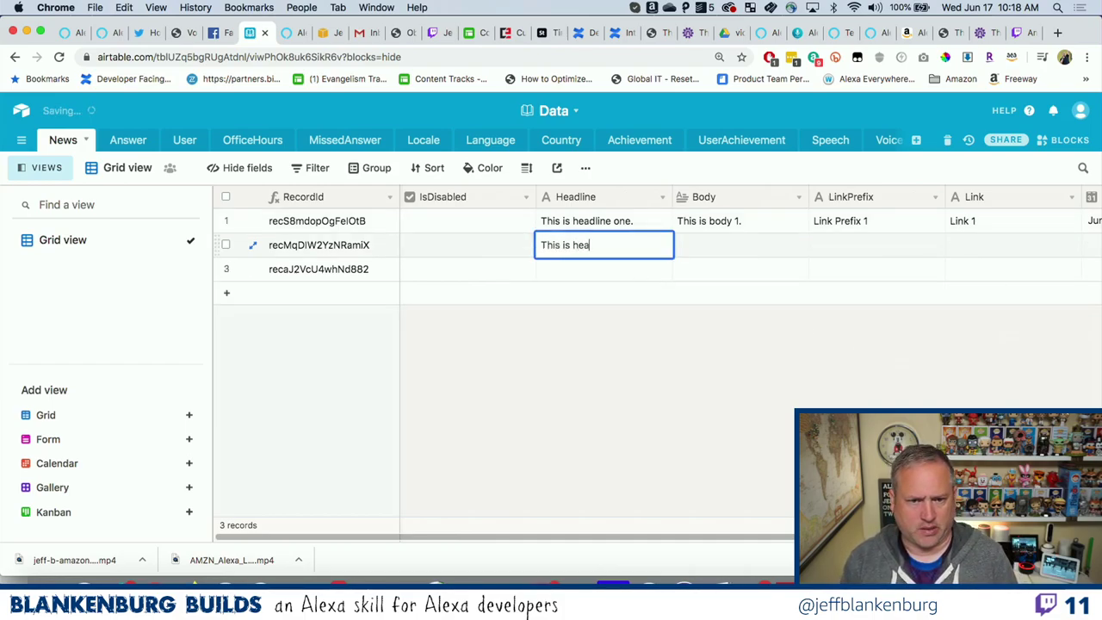
{"action": "type", "text": "dline two."}
{"action": "key", "text": "Tab"}
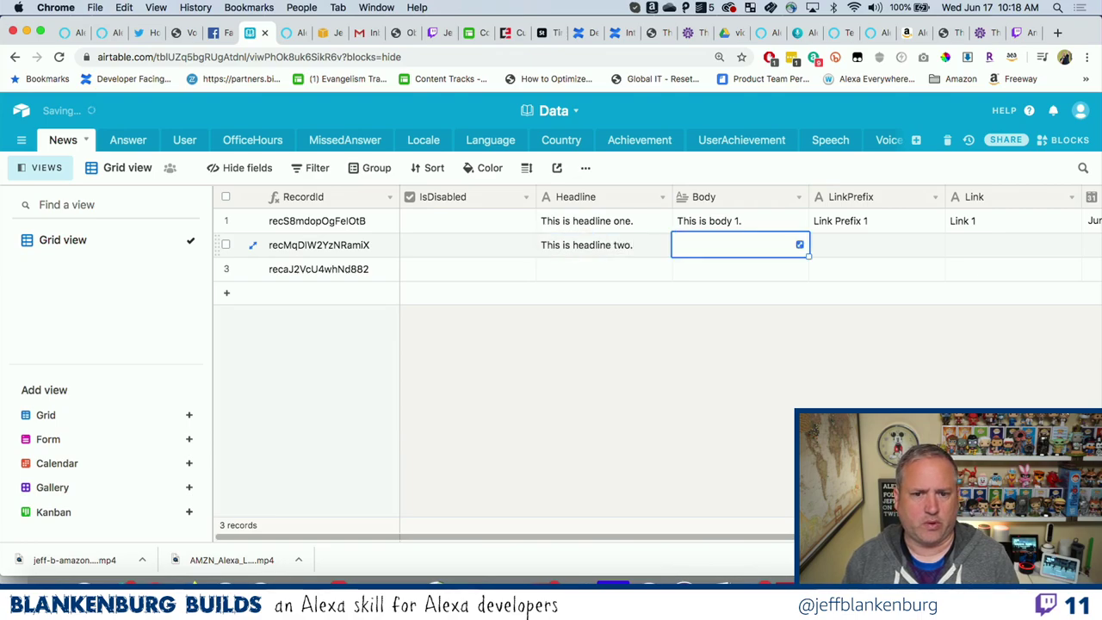
{"action": "type", "text": "This is body 2"}
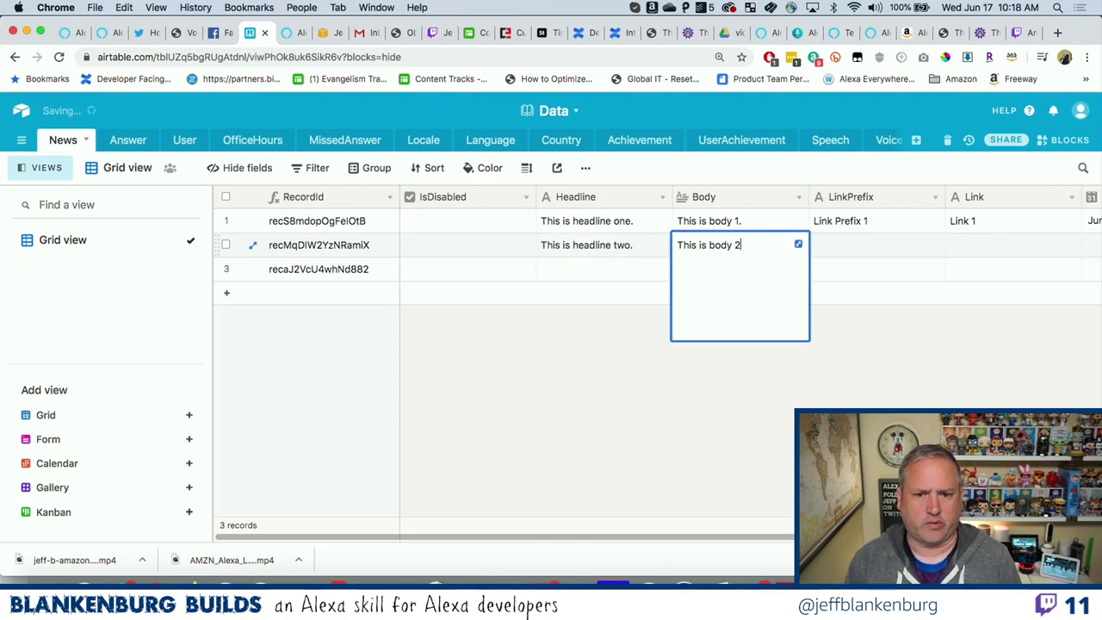
{"action": "type", "text": "."}
{"action": "key", "text": "Tab"}
{"action": "type", "text": "Link Pre"}
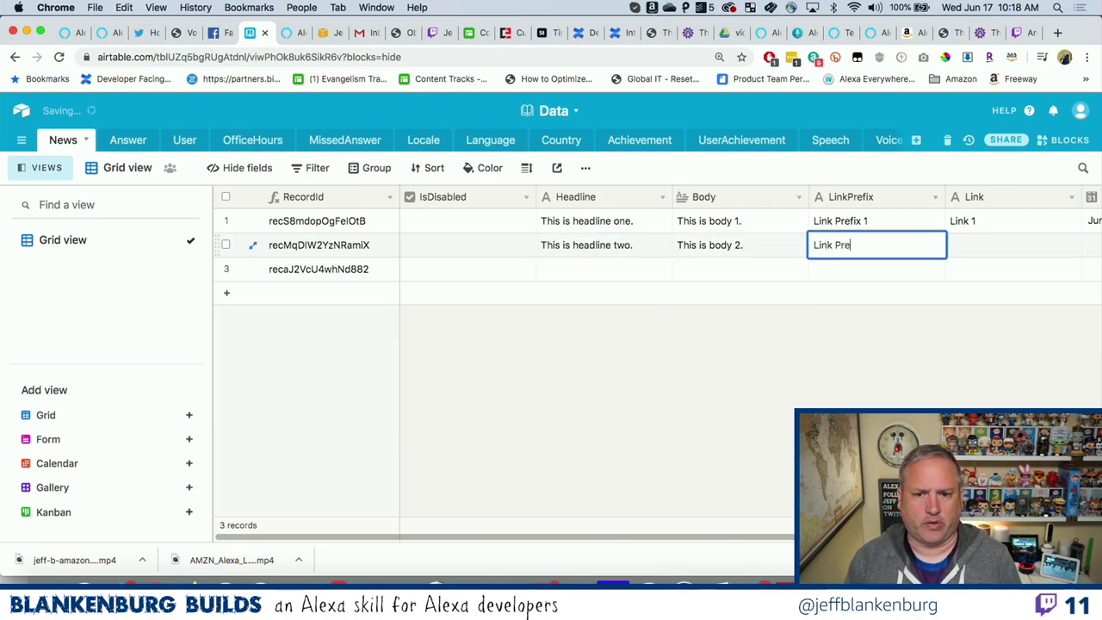
{"action": "type", "text": "fix 2"}
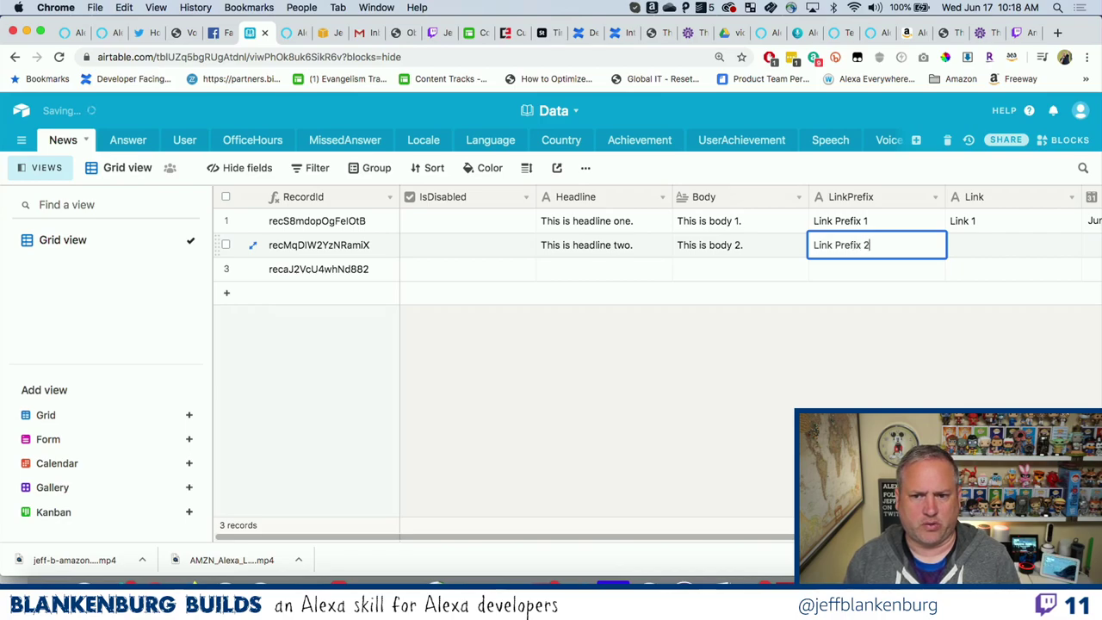
{"action": "key", "text": "Tab"}
{"action": "type", "text": "Link 2"}
{"action": "key", "text": "Tab"}
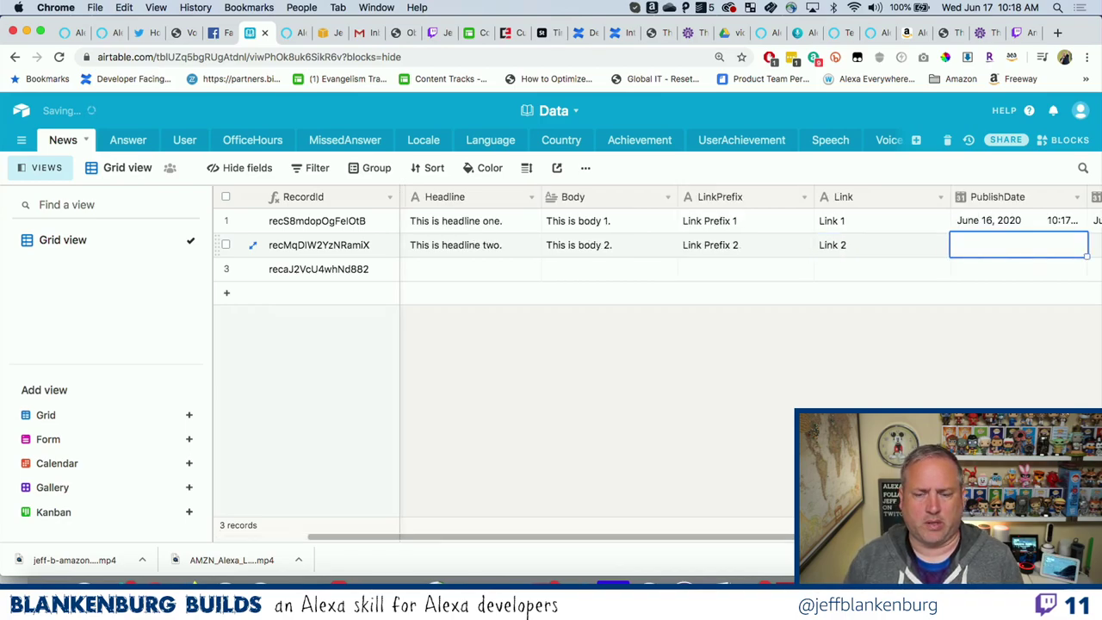
Set record two's PublishDate to June 19, 2020 and ExpirationDate to June 20, 2020.
{"action": "left_click", "coordinate": [984, 251]}
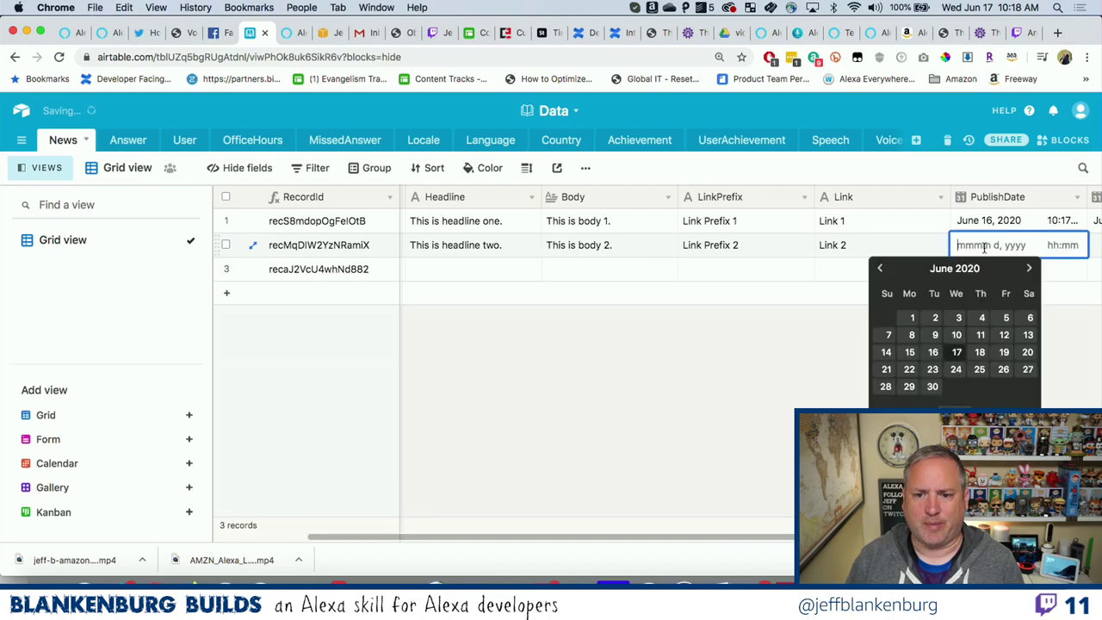
{"action": "left_click", "coordinate": [1009, 357]}
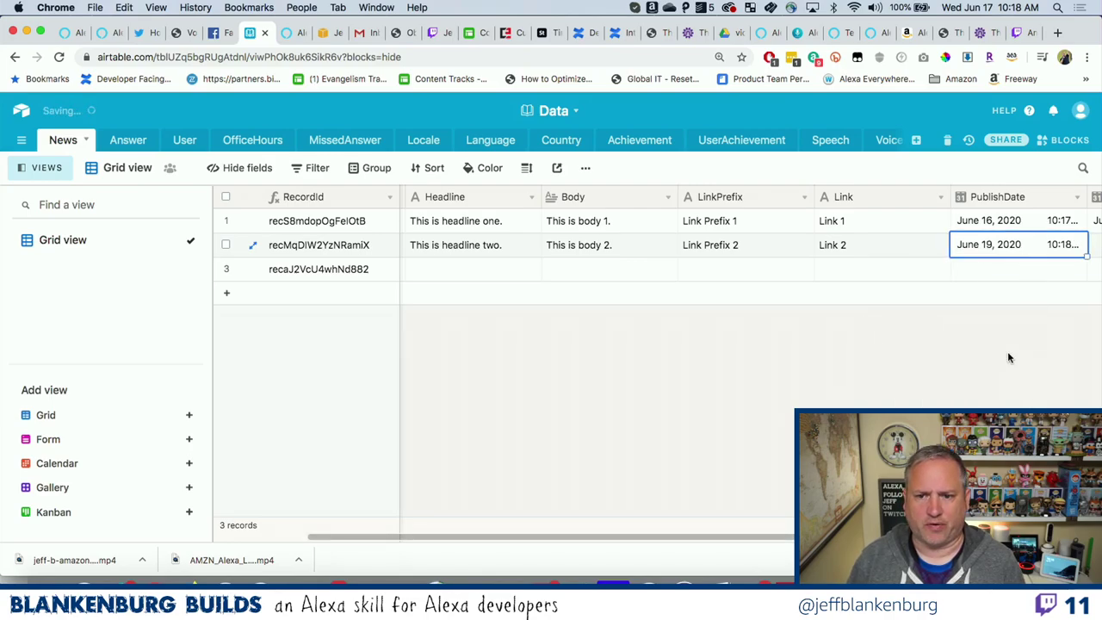
{"action": "scroll", "coordinate": [1009, 357], "scroll_direction": "right", "scroll_amount": 2}
{"action": "left_click", "coordinate": [1024, 248]}
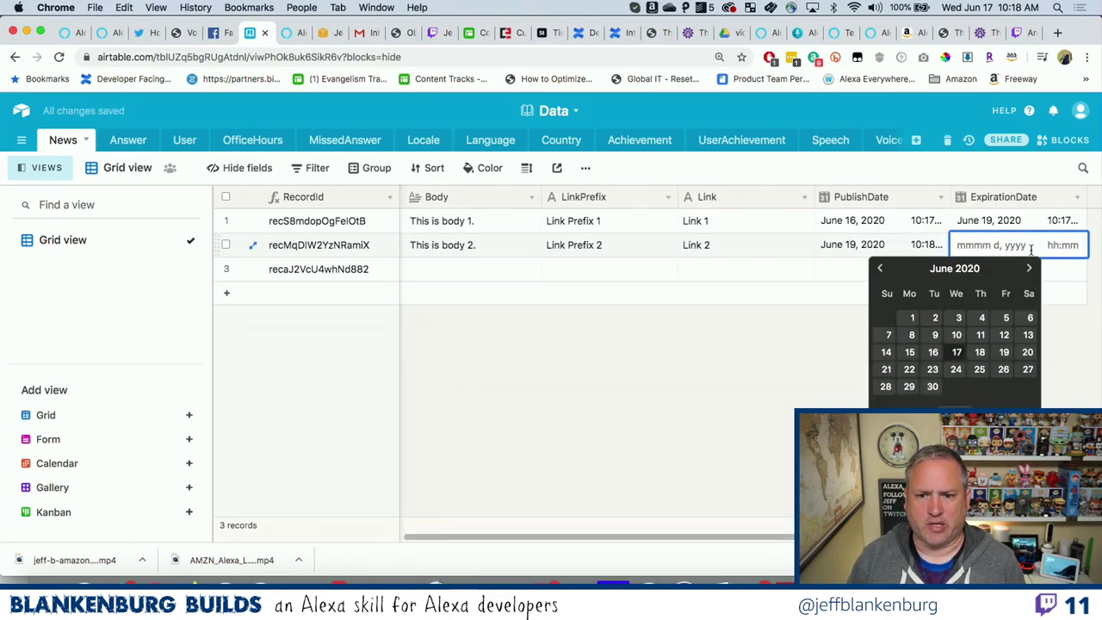
{"action": "left_click", "coordinate": [1027, 351]}
{"action": "scroll", "coordinate": [824, 319], "scroll_direction": "left", "scroll_amount": 2}
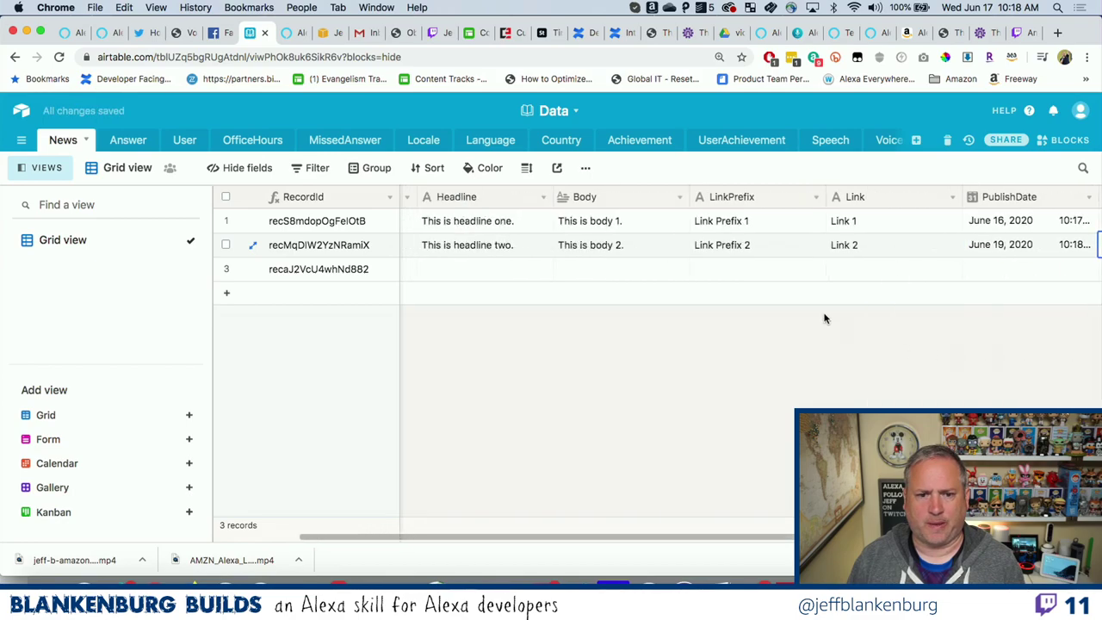
{"action": "scroll", "coordinate": [823, 319], "scroll_direction": "left", "scroll_amount": 1}
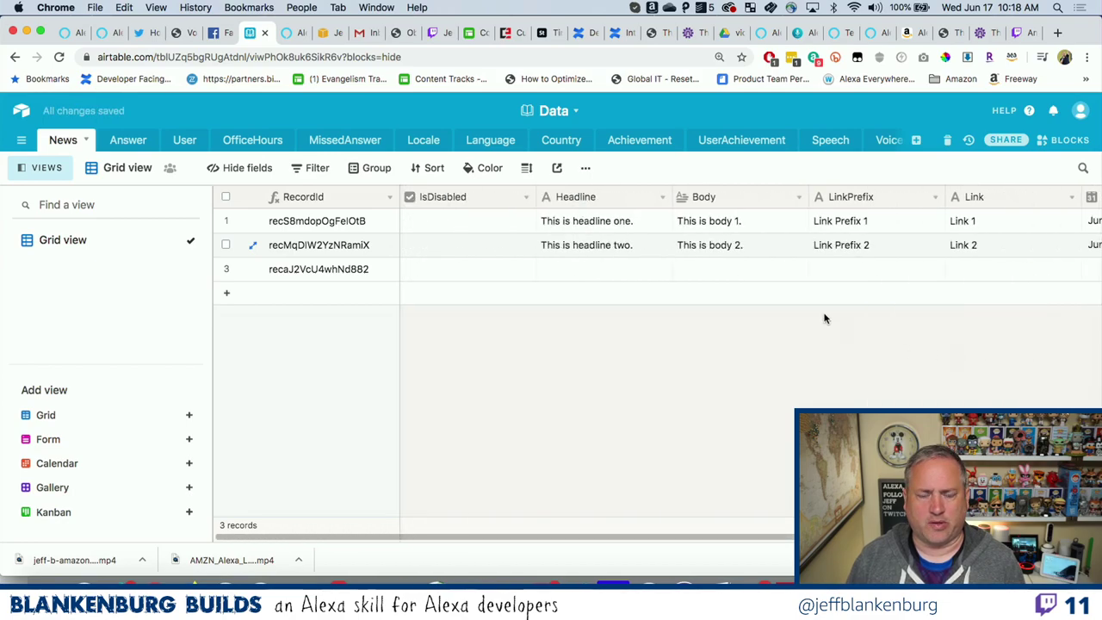
{"action": "left_click", "coordinate": [588, 274]}
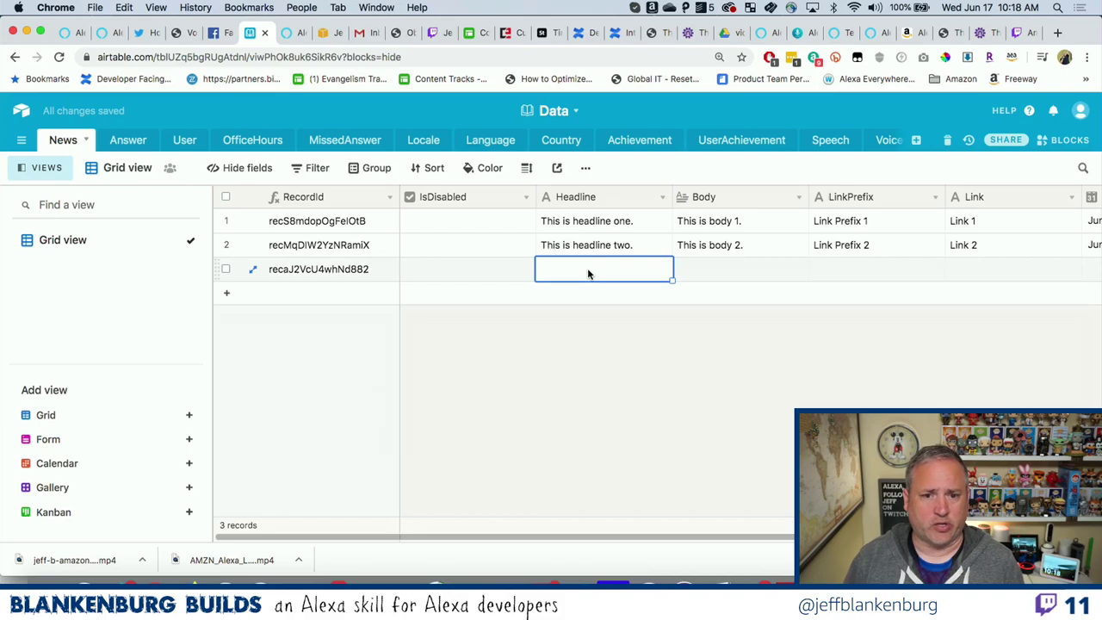
Enter 'This is headline three.', 'This is body 3.', 'Link Prefix 3' and 'Link 3' in record three.
{"action": "type", "text": "This is head"}
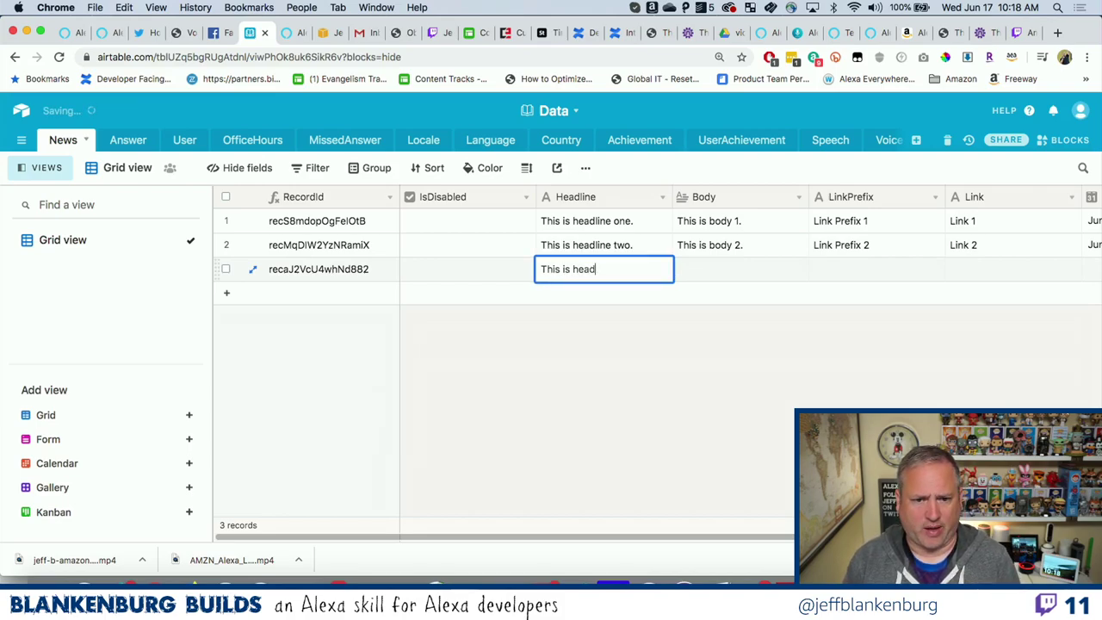
{"action": "type", "text": "line three."}
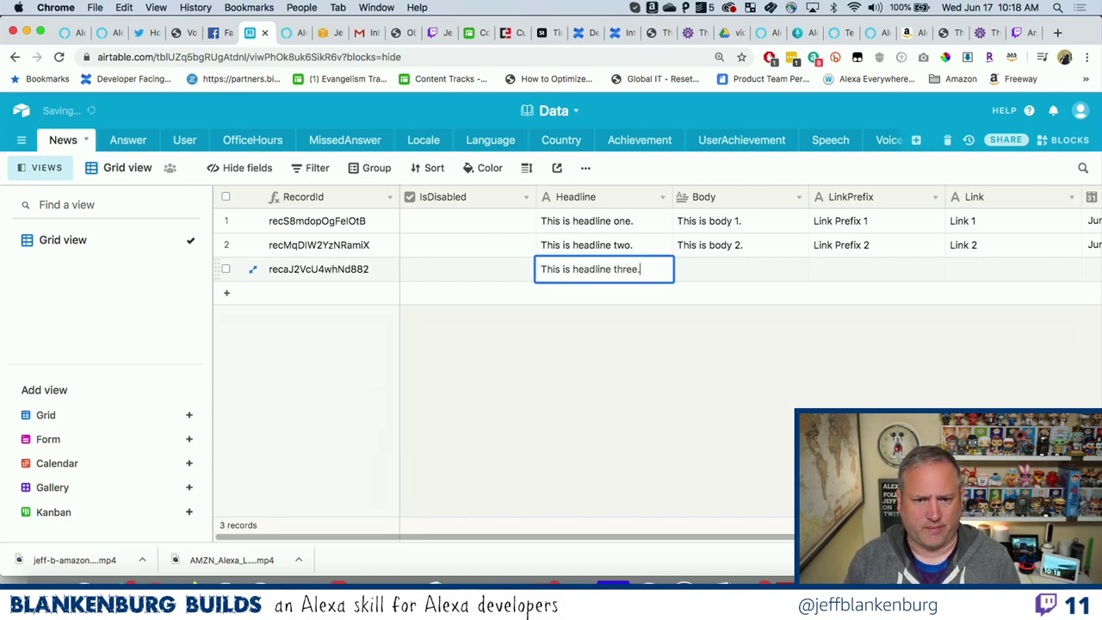
{"action": "key", "text": "Tab"}
{"action": "type", "text": "This is body 3."}
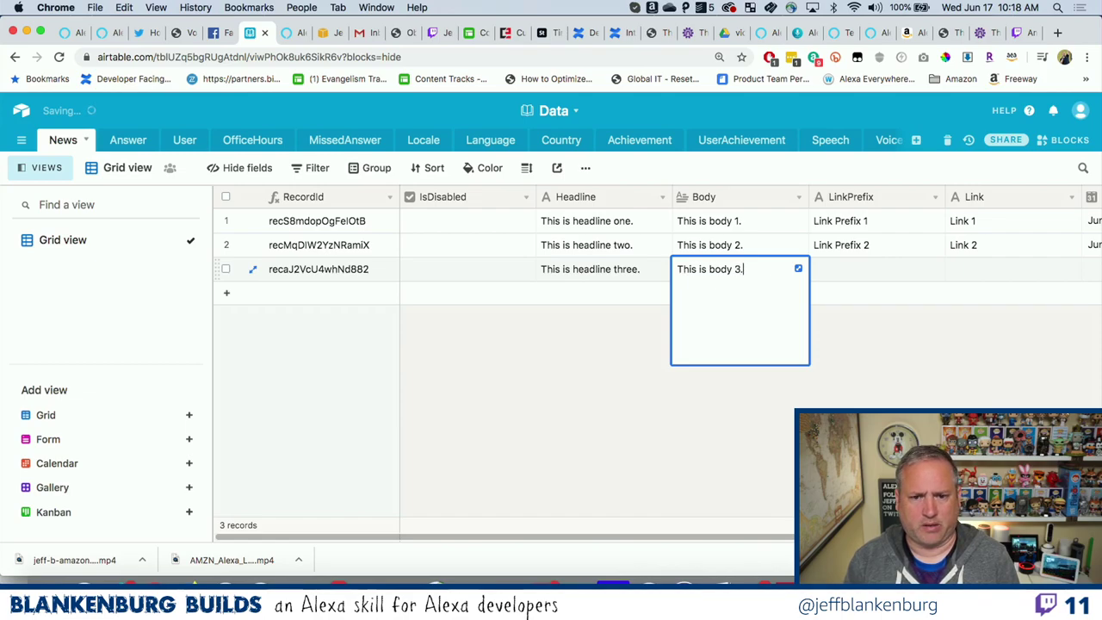
{"action": "key", "text": "Tab"}
{"action": "type", "text": "Link Rp"}
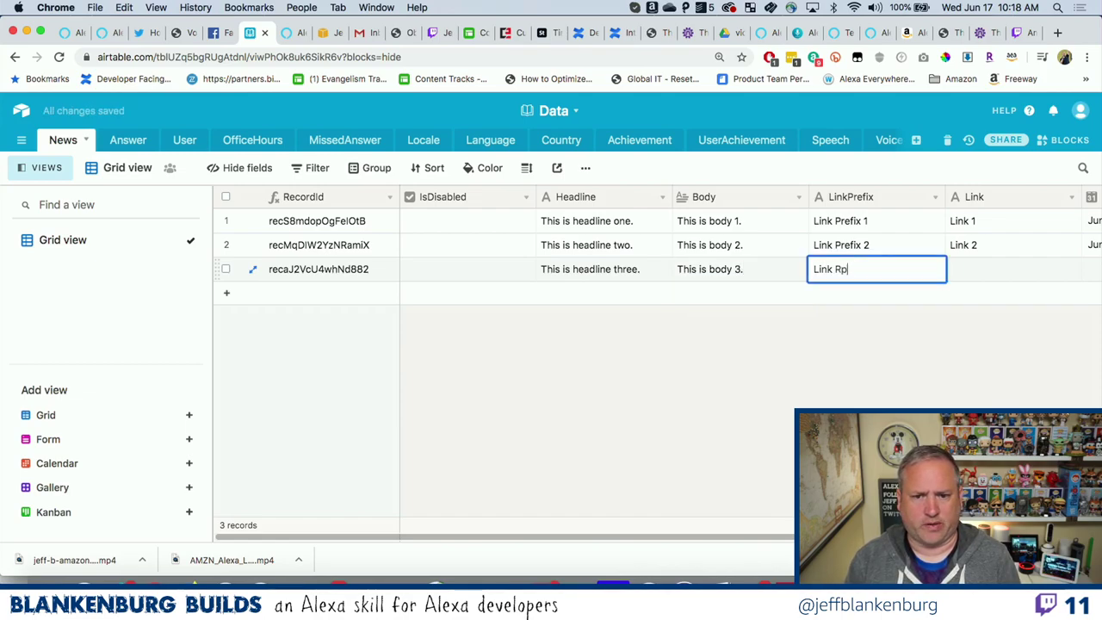
{"action": "key", "text": "BackSpace"}
{"action": "key", "text": "BackSpace"}
{"action": "type", "text": "Prefix "}
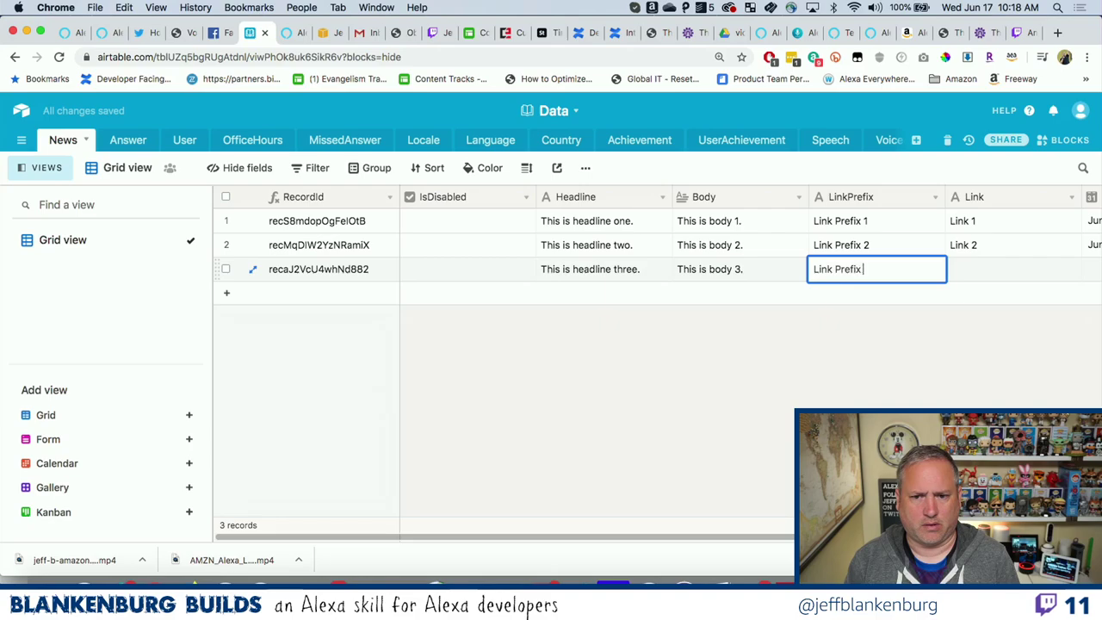
{"action": "type", "text": "3"}
{"action": "key", "text": "Tab"}
{"action": "type", "text": "Link 3"}
{"action": "key", "text": "Tab"}
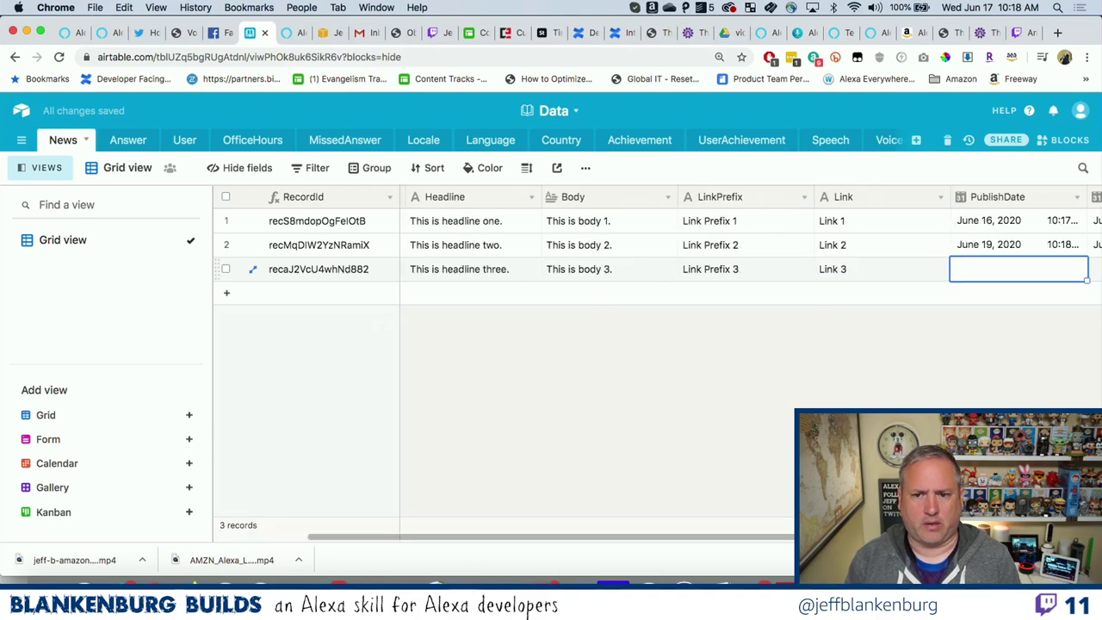
Give record three a June 16, 2020 publish date and a June 19, 2020 expiration date.
{"action": "left_click", "coordinate": [972, 276]}
{"action": "left_click", "coordinate": [932, 375]}
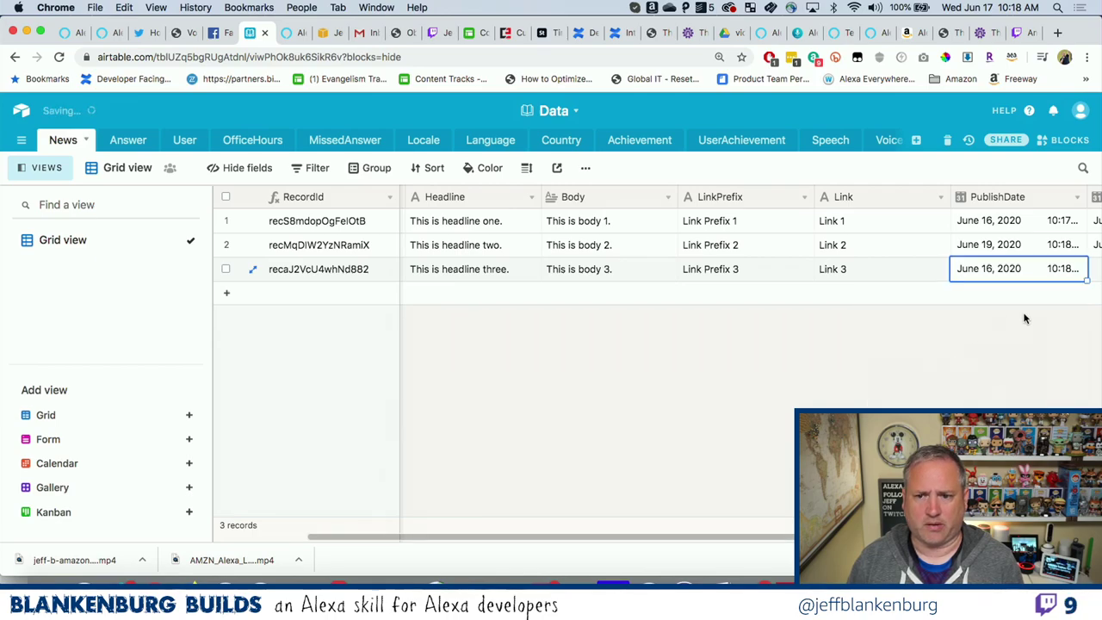
{"action": "scroll", "coordinate": [1022, 302], "scroll_direction": "right", "scroll_amount": 3}
{"action": "double_click", "coordinate": [1008, 276]}
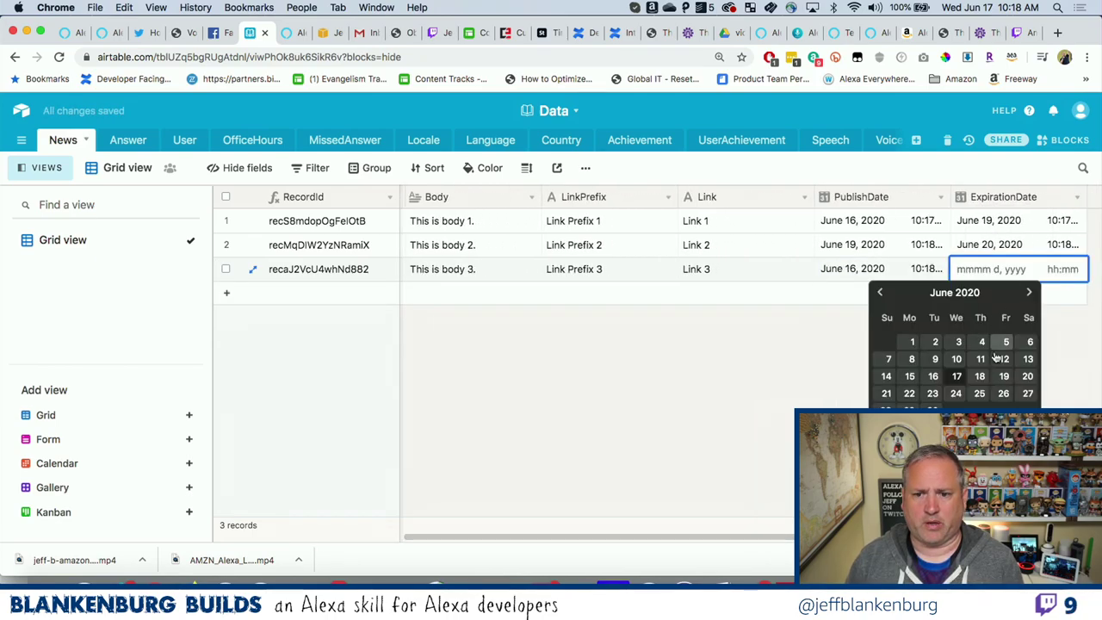
{"action": "left_click", "coordinate": [1004, 383]}
{"action": "scroll", "coordinate": [861, 350], "scroll_direction": "left", "scroll_amount": 5}
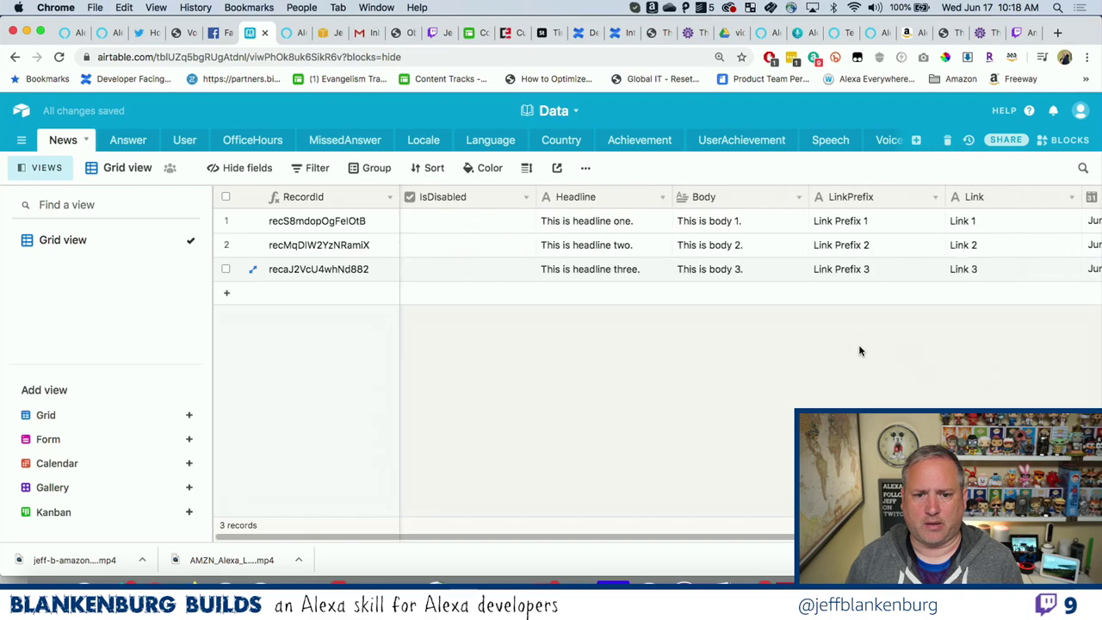
{"action": "left_click", "coordinate": [451, 272]}
Mark record three disabled and add a fourth record headlined 'This is headline four.'.
{"action": "left_click", "coordinate": [467, 270]}
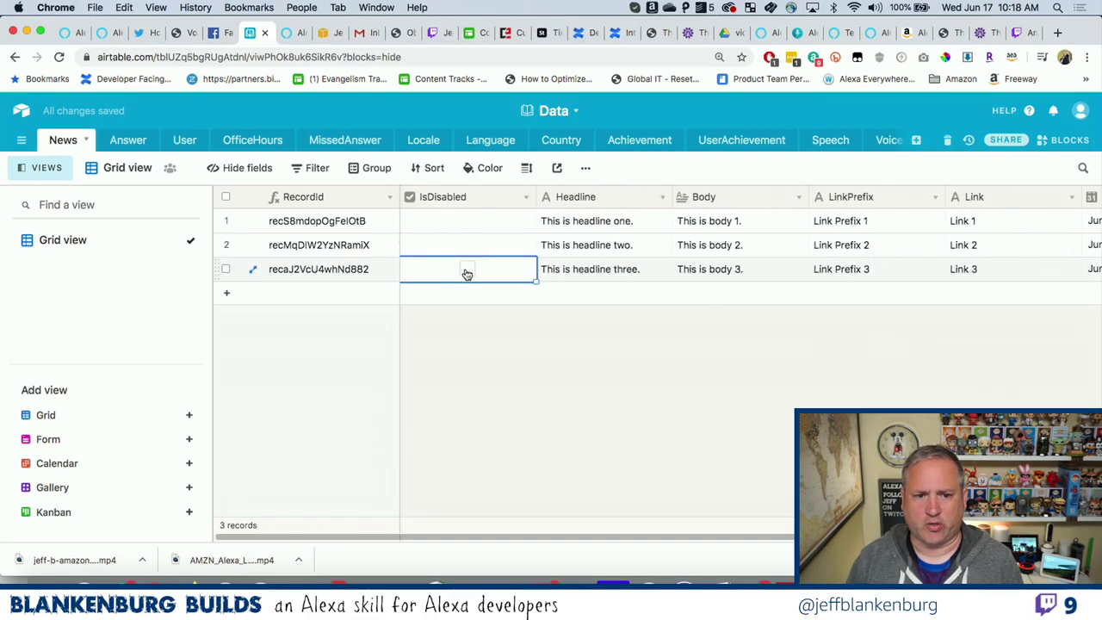
{"action": "left_click", "coordinate": [570, 298]}
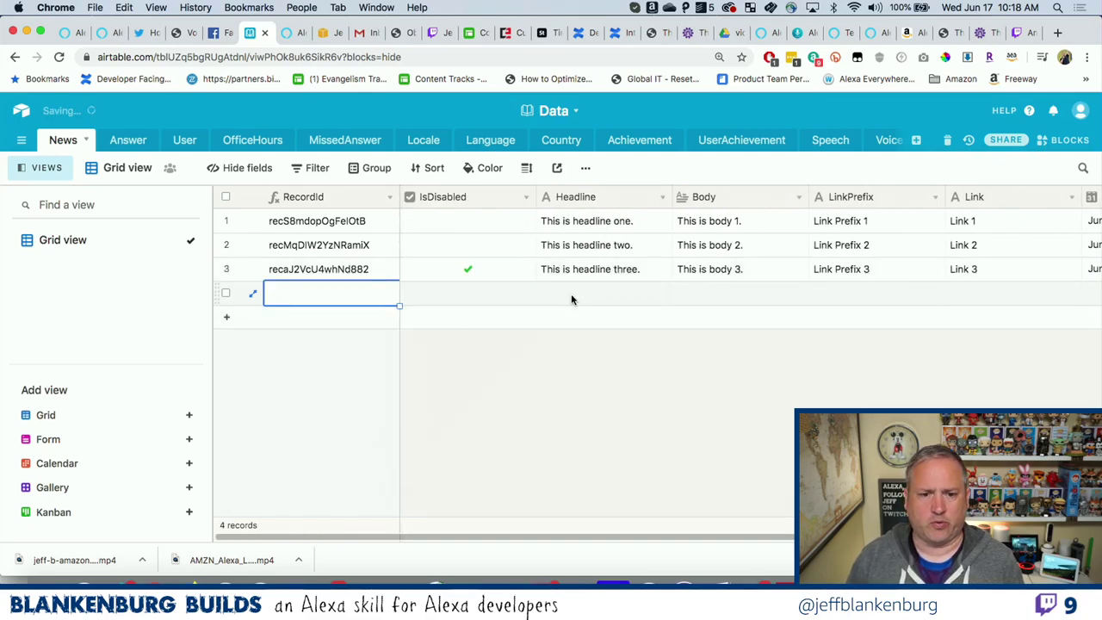
{"action": "type", "text": "Th"}
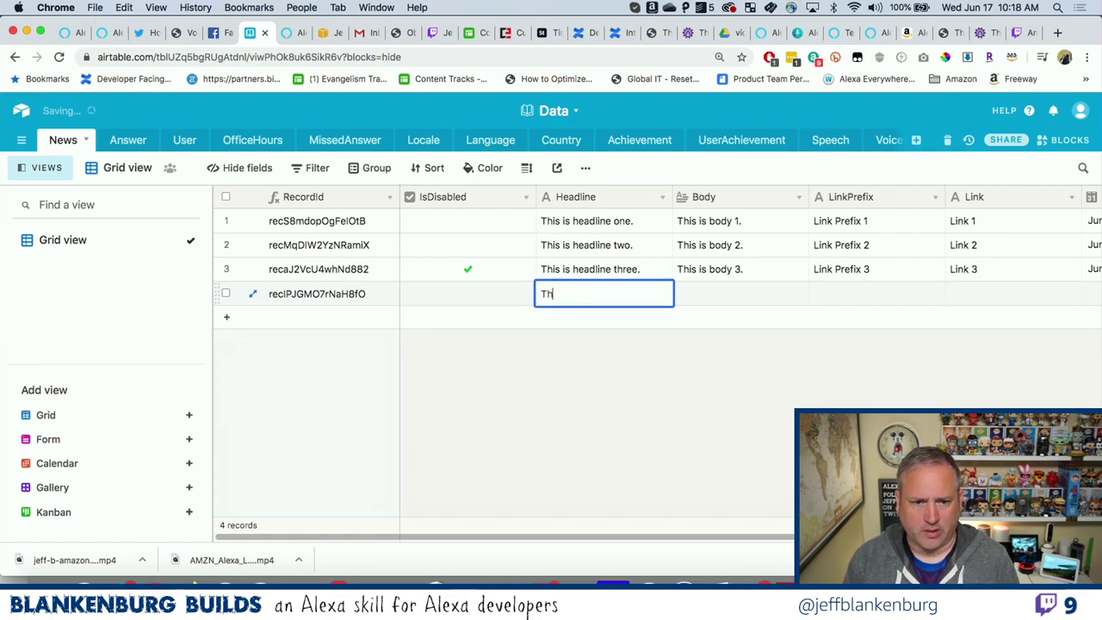
{"action": "type", "text": "is is head"}
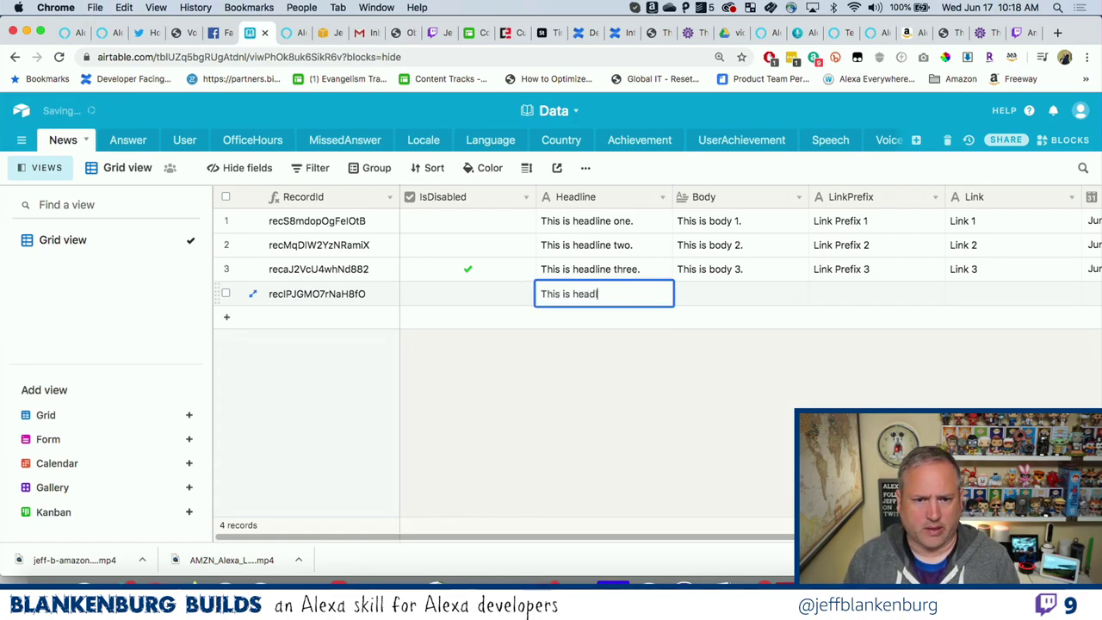
{"action": "type", "text": "line four"}
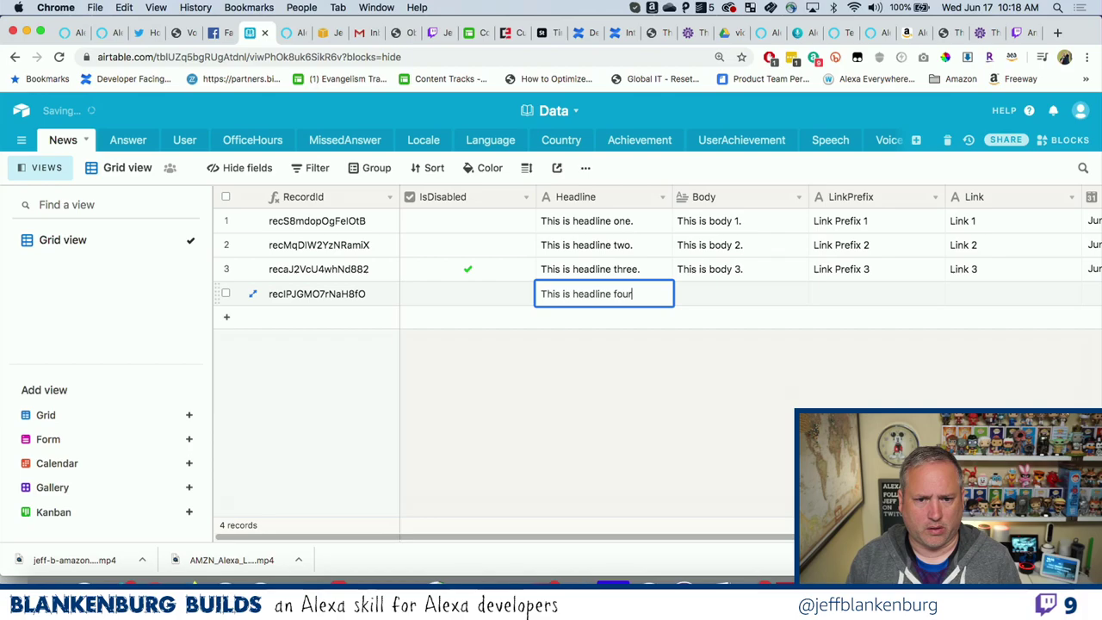
{"action": "type", "text": "."}
Give record four body 'This is body 4.', 'Link Prefix 4' and 'Link 4'.
{"action": "key", "text": "Tab"}
{"action": "type", "text": "THis is"}
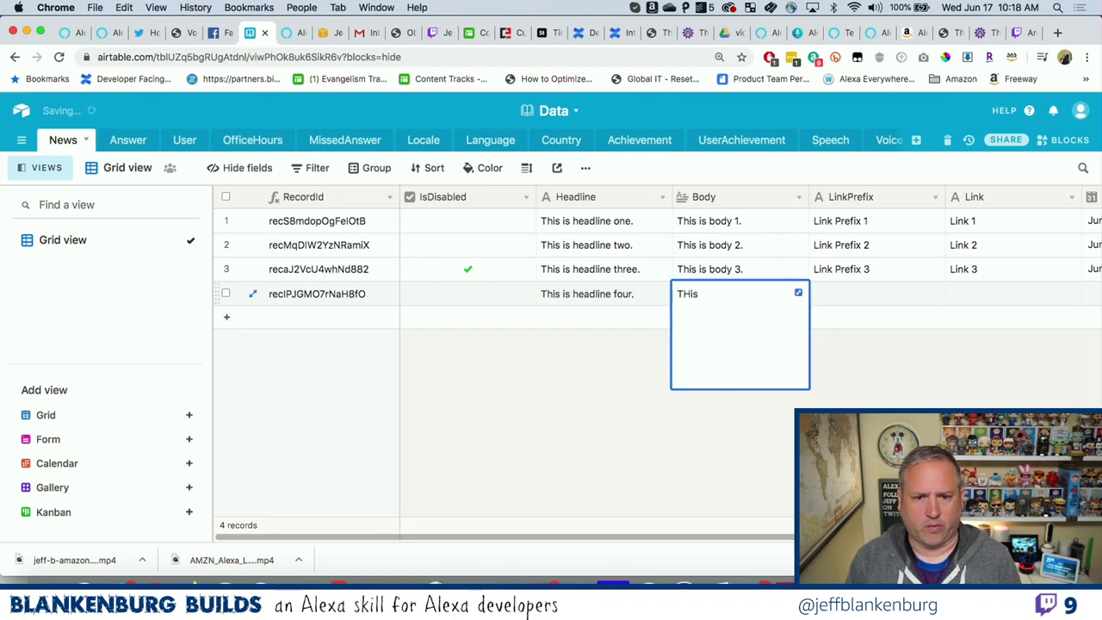
{"action": "key", "text": "BackSpace"}
{"action": "key", "text": "BackSpace"}
{"action": "key", "text": "BackSpace"}
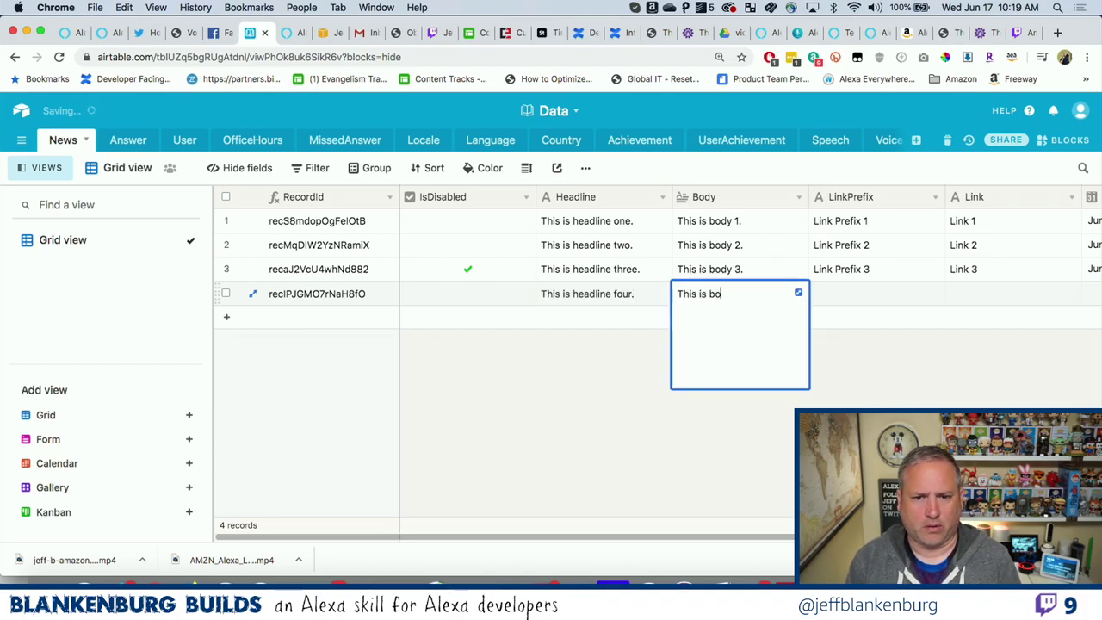
{"action": "type", "text": "his is body 4."}
{"action": "key", "text": "Tab"}
{"action": "type", "text": "L"}
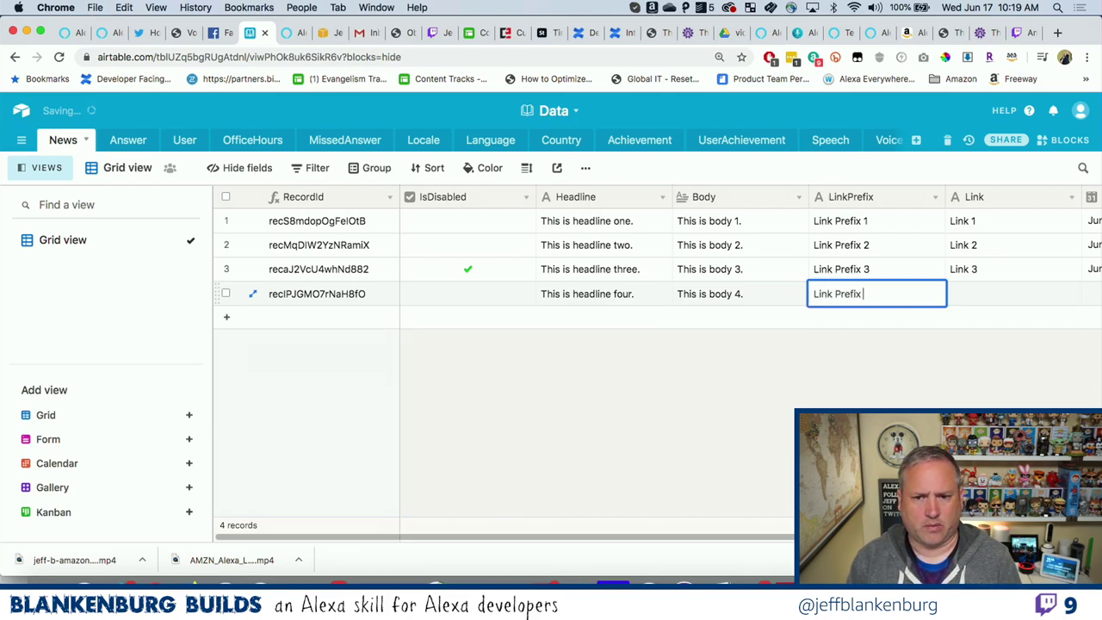
{"action": "type", "text": "ink Prefix 4"}
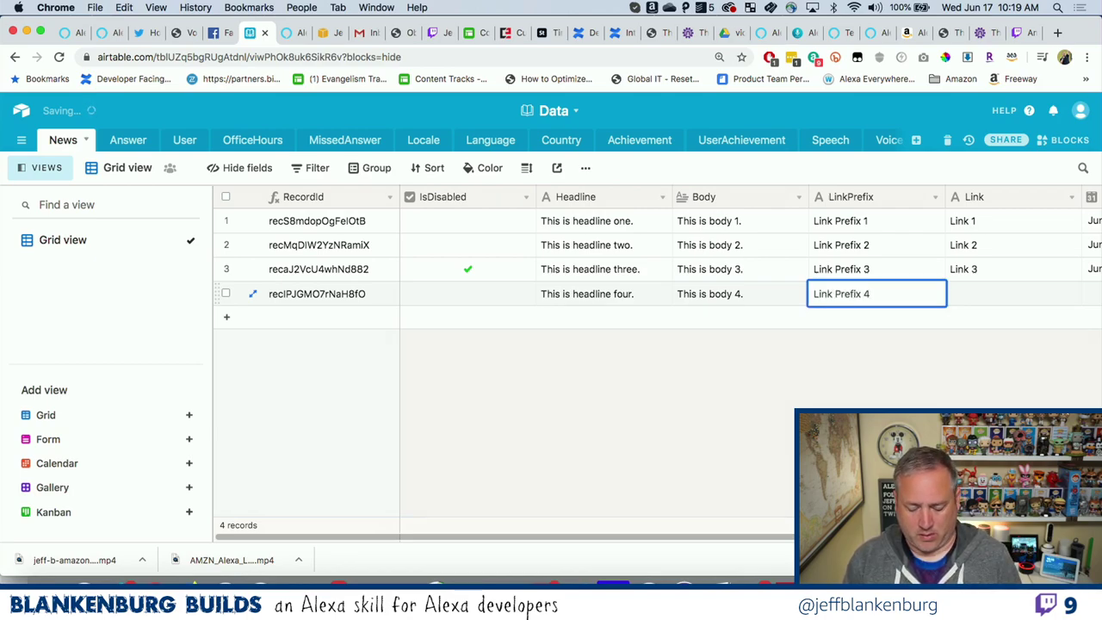
{"action": "type", "text": "`"}
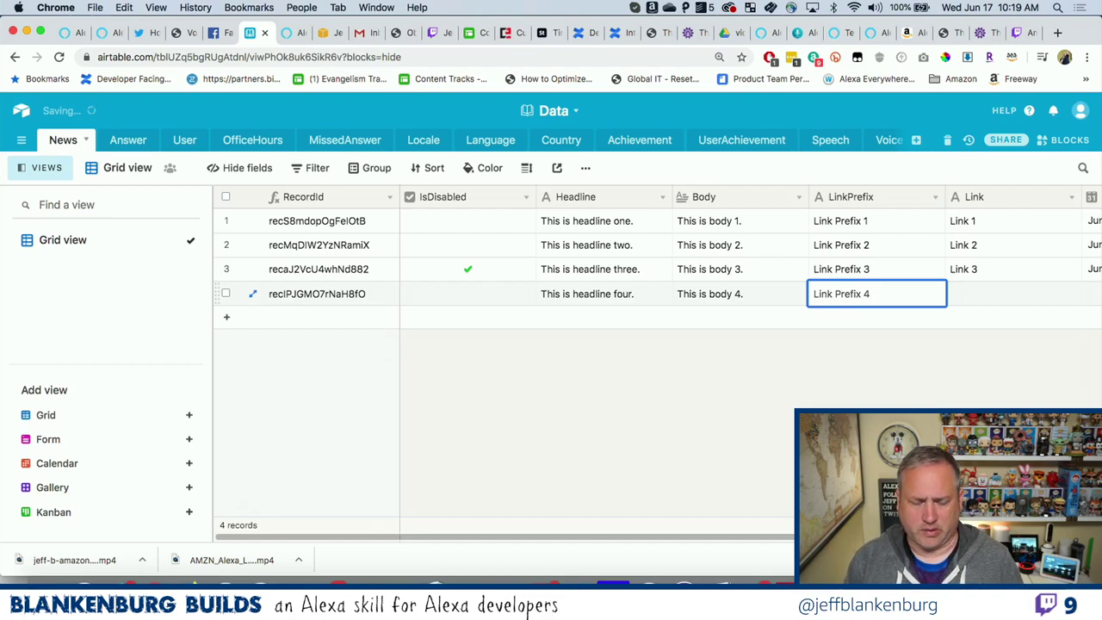
{"action": "key", "text": "Tab"}
{"action": "type", "text": "Lin"}
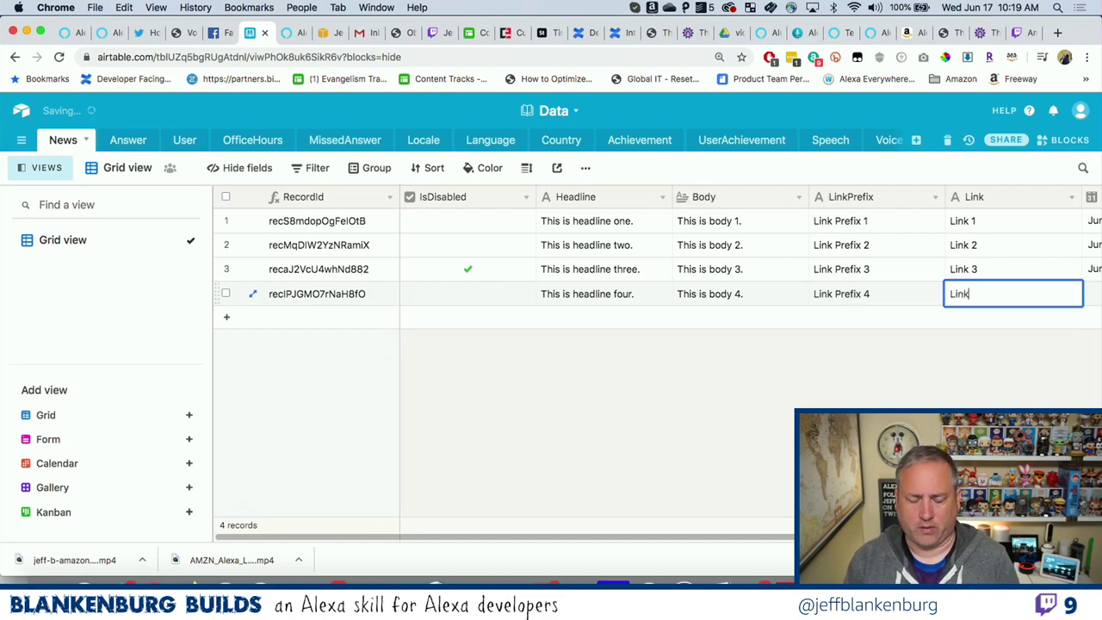
{"action": "key", "text": "Tab"}
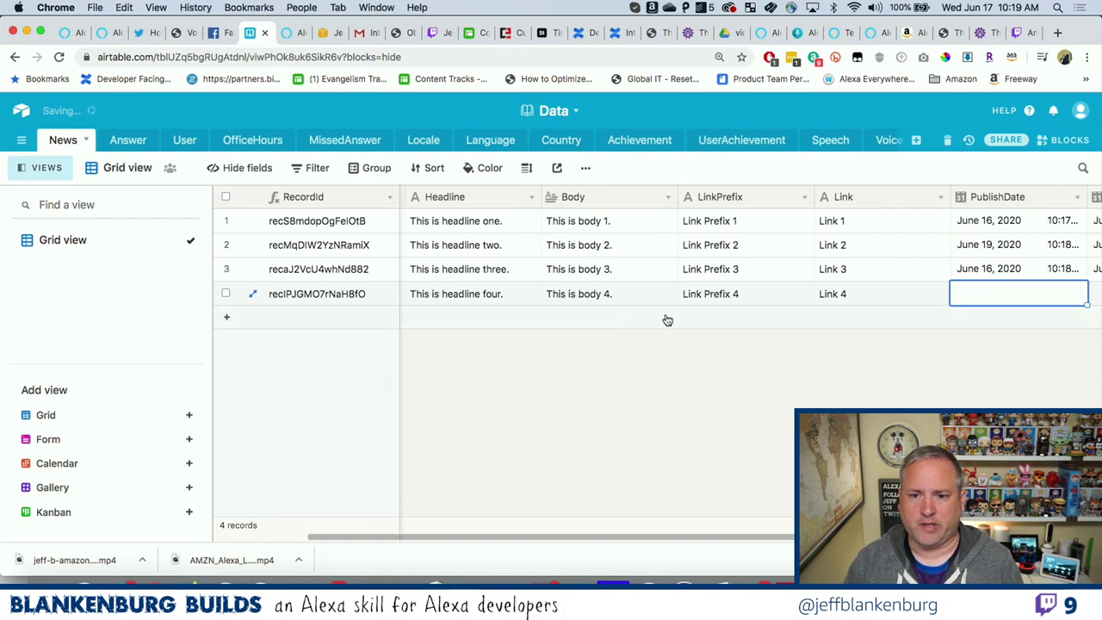
Date record four from June 1 to June 15, 2020, then collapse the views list.
{"action": "left_click", "coordinate": [975, 294]}
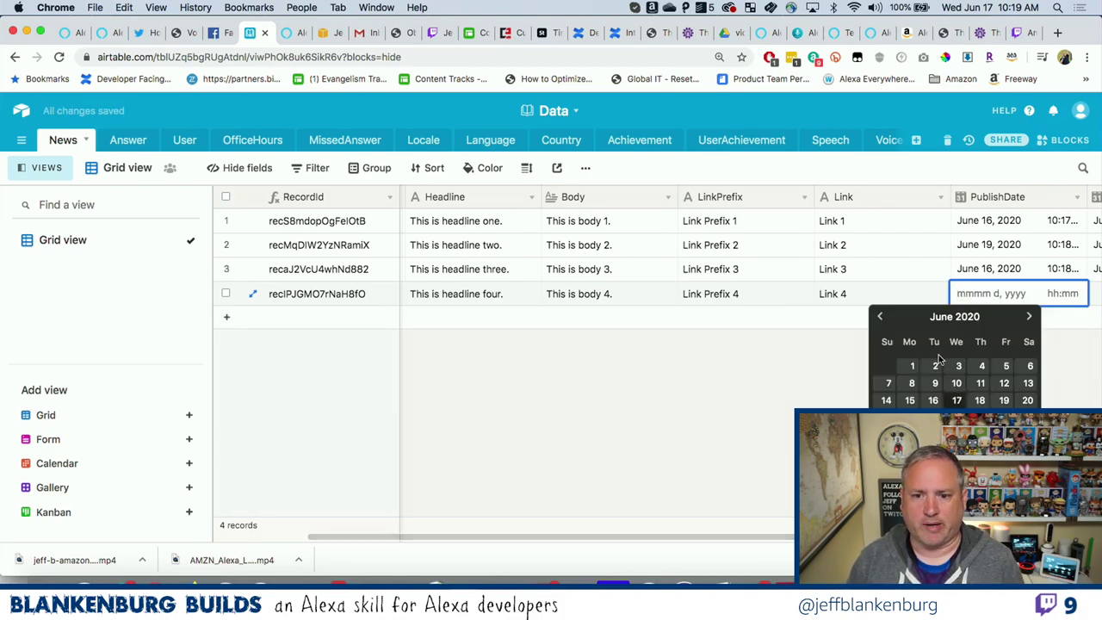
{"action": "left_click", "coordinate": [911, 365]}
{"action": "scroll", "coordinate": [1049, 371], "scroll_direction": "right", "scroll_amount": 2}
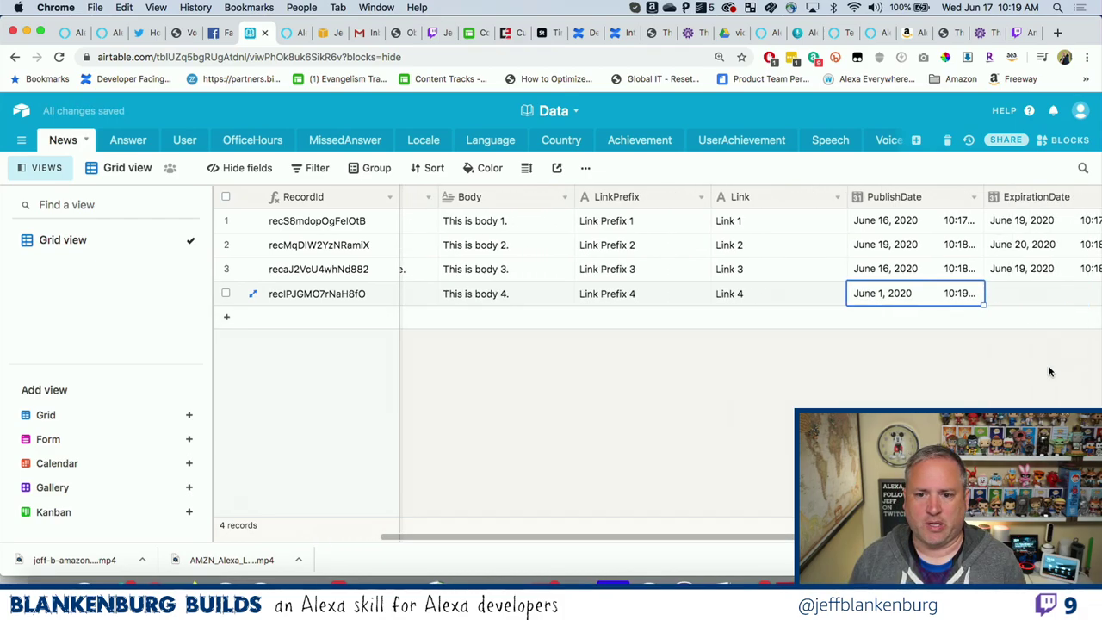
{"action": "left_click", "coordinate": [1026, 292]}
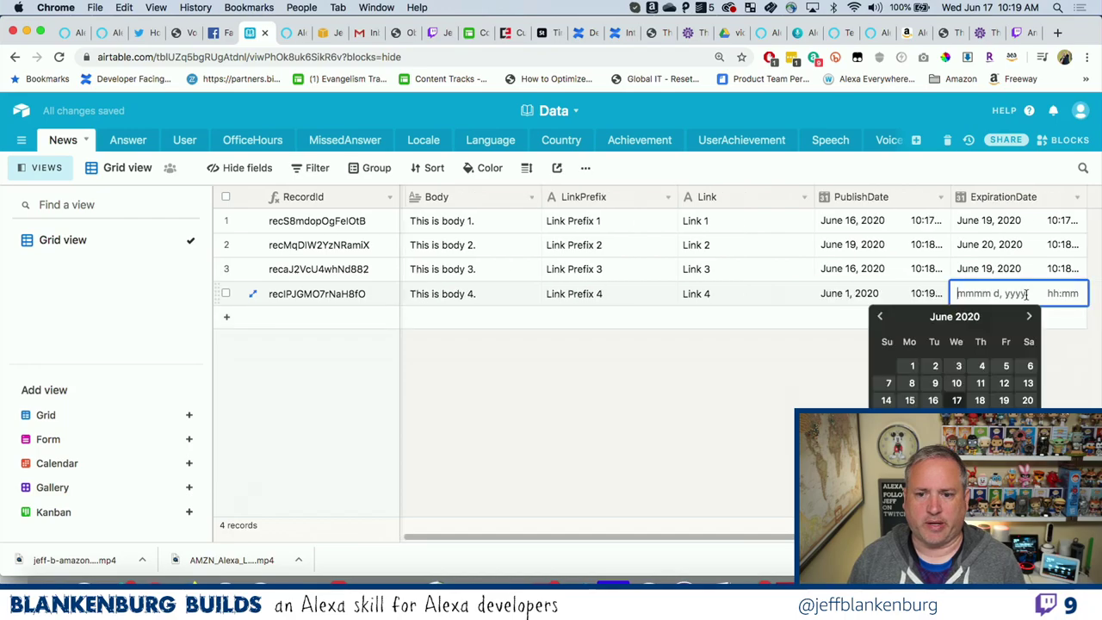
{"action": "left_click", "coordinate": [909, 400]}
{"action": "left_click", "coordinate": [827, 385]}
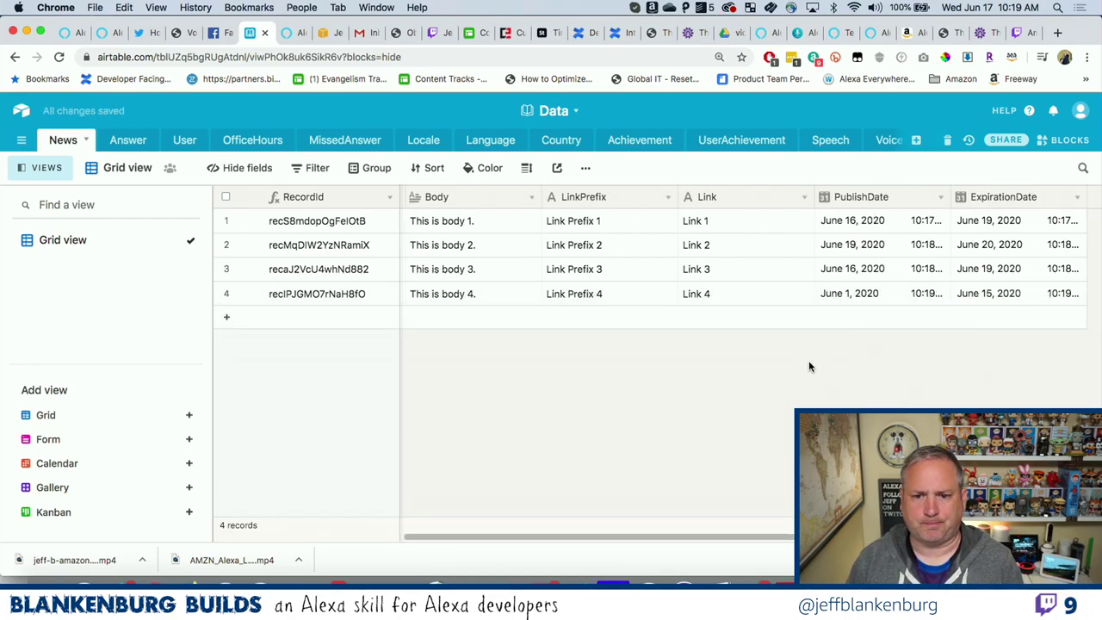
{"action": "scroll", "coordinate": [808, 362], "scroll_direction": "left", "scroll_amount": 3}
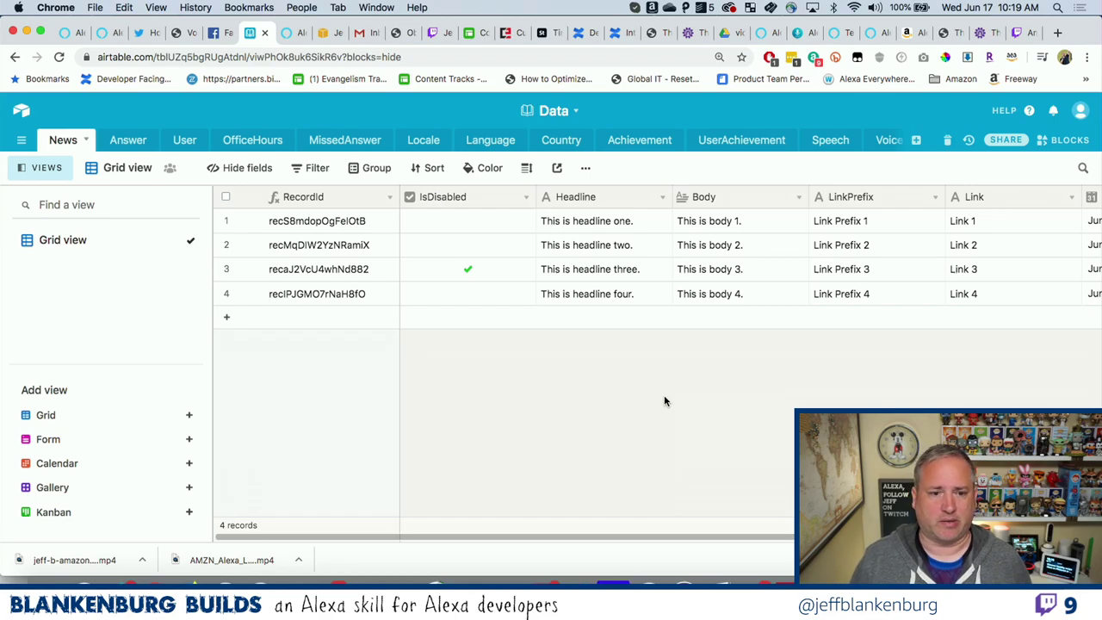
{"action": "left_click", "coordinate": [58, 175]}
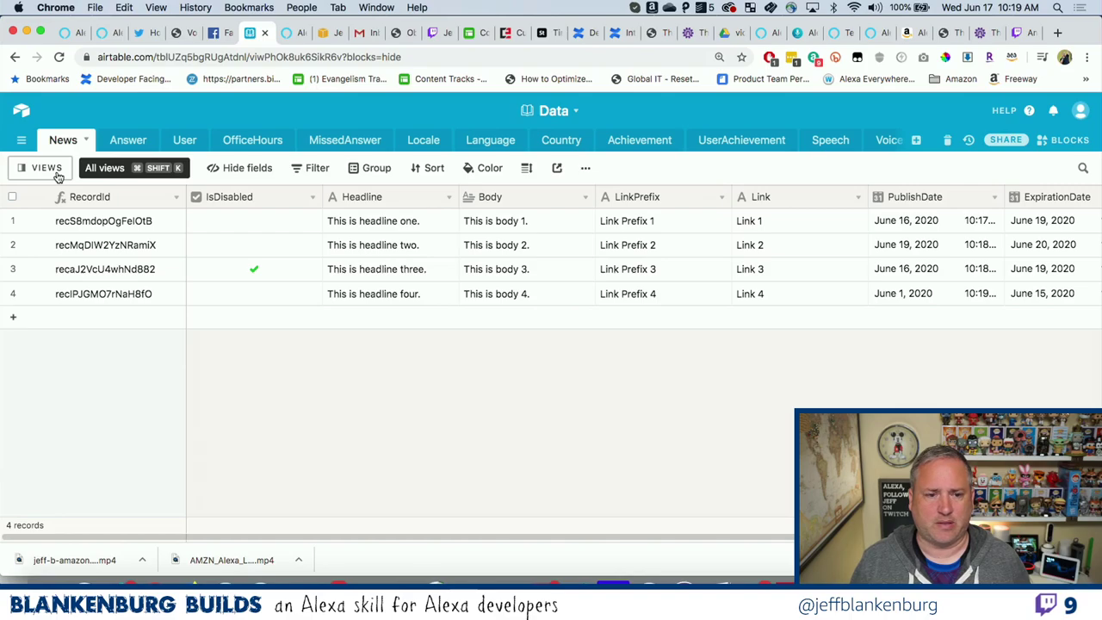
{"action": "key", "text": "ctrl+Right"}
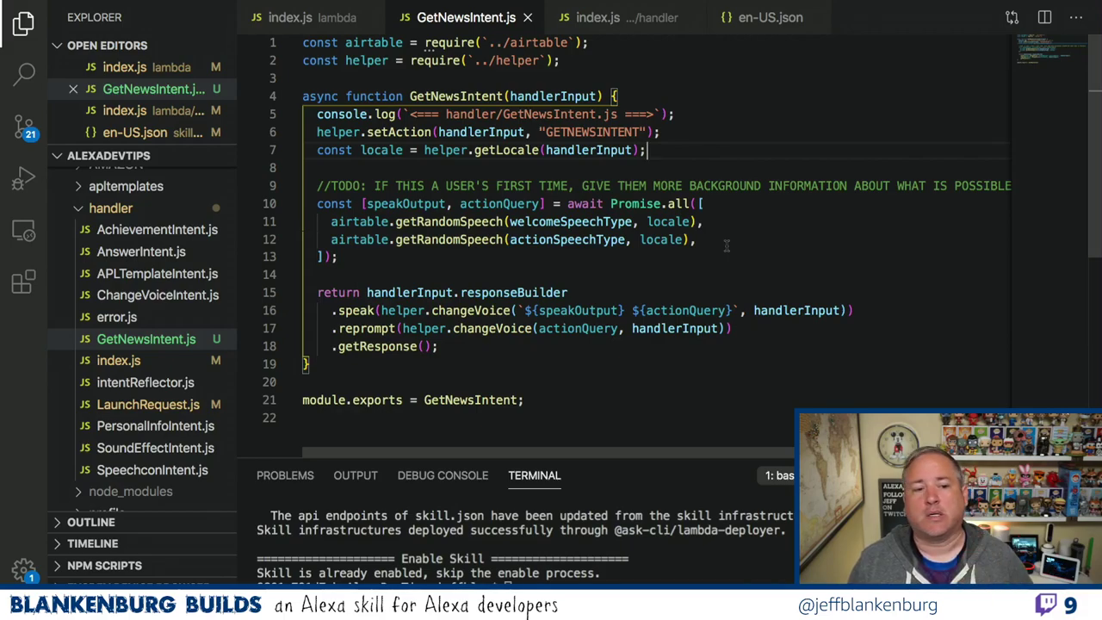
Save a copy of getLeaderboard.js as getNews.js in the airtable folder.
{"action": "scroll", "coordinate": [164, 230], "scroll_direction": "up", "scroll_amount": 5}
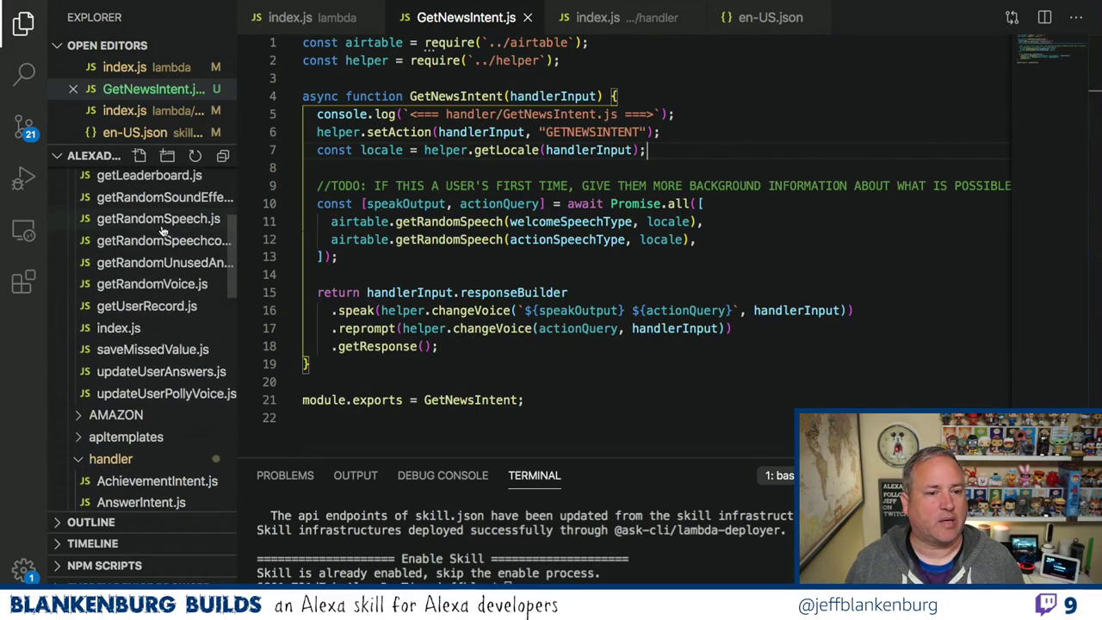
{"action": "scroll", "coordinate": [163, 230], "scroll_direction": "up", "scroll_amount": 2}
{"action": "scroll", "coordinate": [162, 230], "scroll_direction": "up", "scroll_amount": 2}
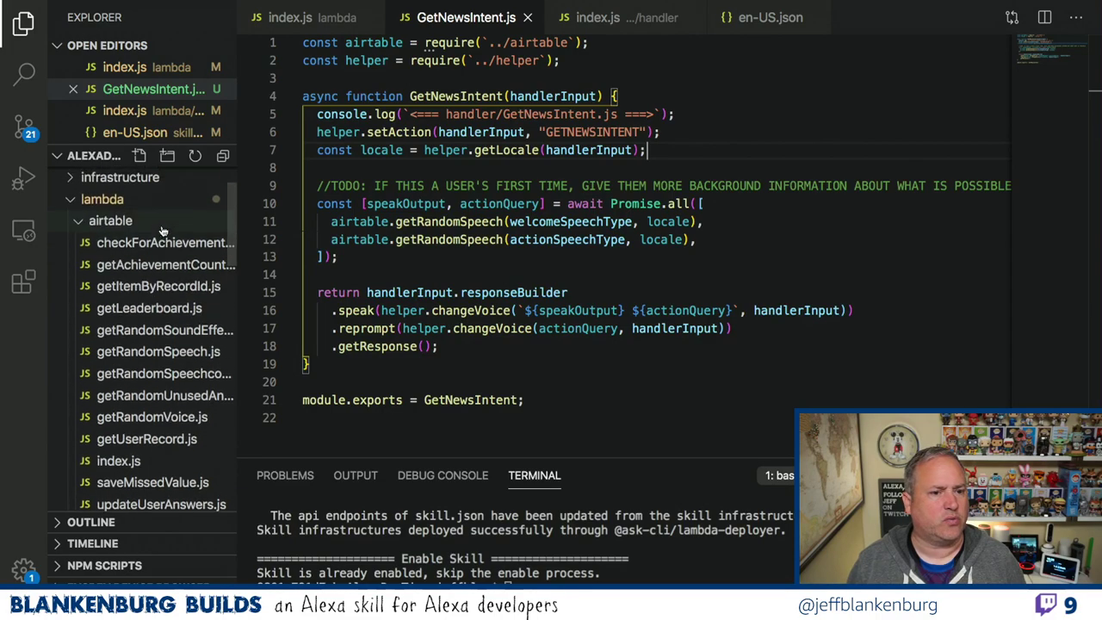
{"action": "left_click", "coordinate": [154, 312]}
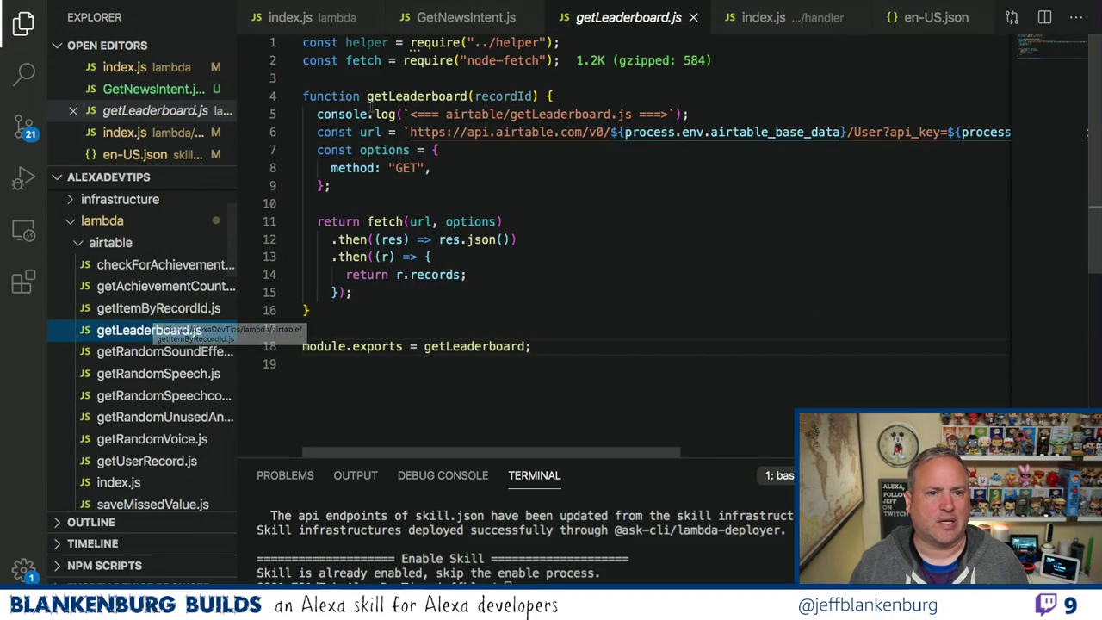
{"action": "left_click", "coordinate": [82, 7]}
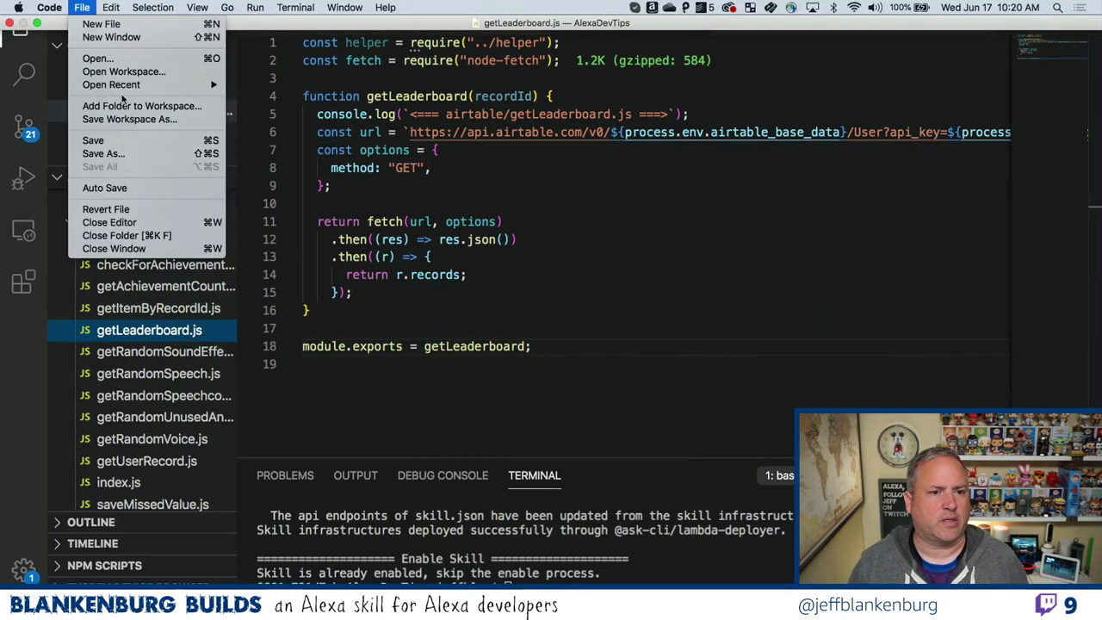
{"action": "left_click", "coordinate": [129, 153]}
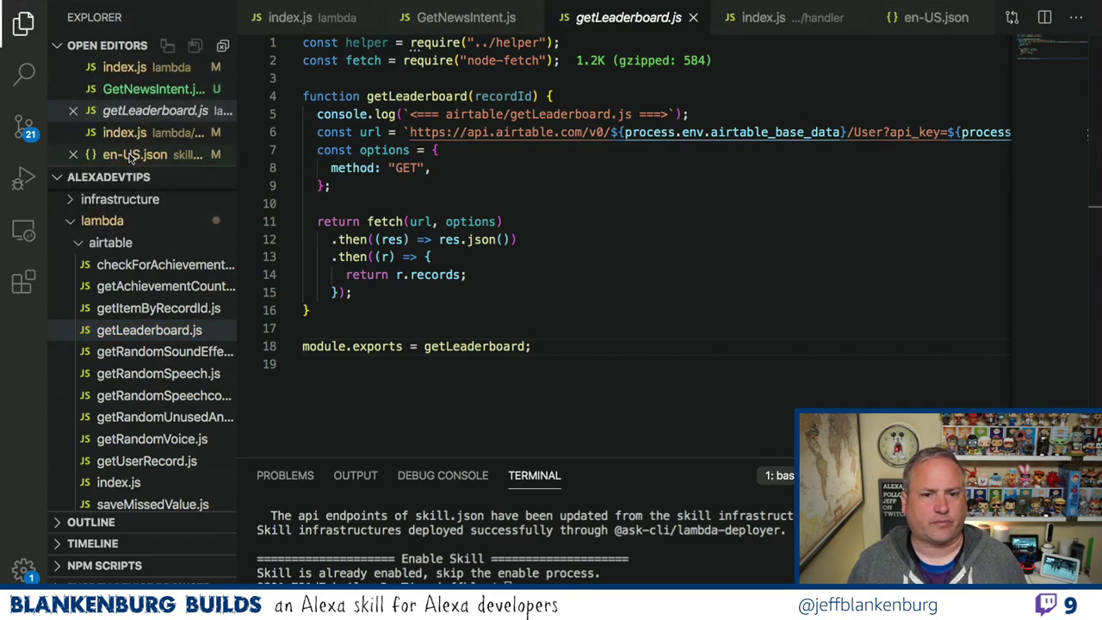
{"action": "type", "text": "get"}
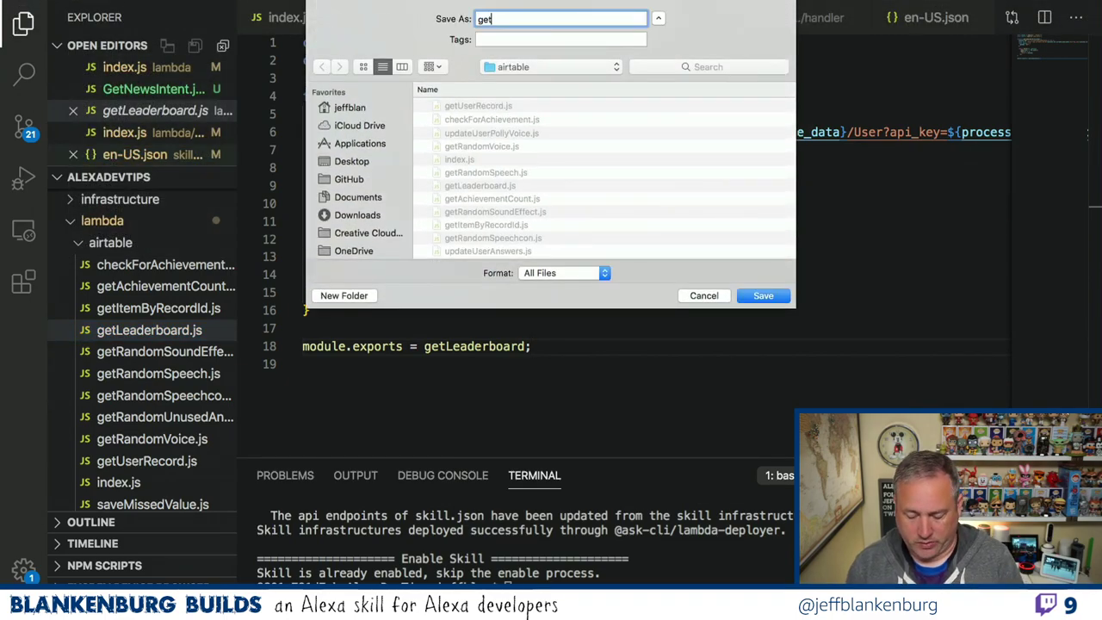
{"action": "type", "text": "News"}
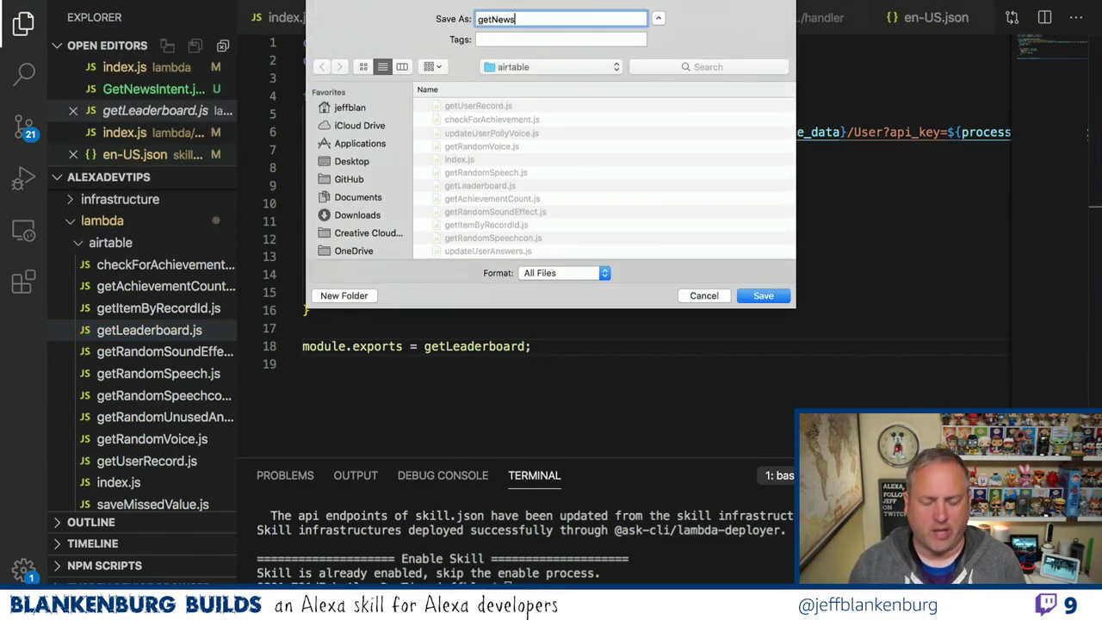
{"action": "type", "text": ".js"}
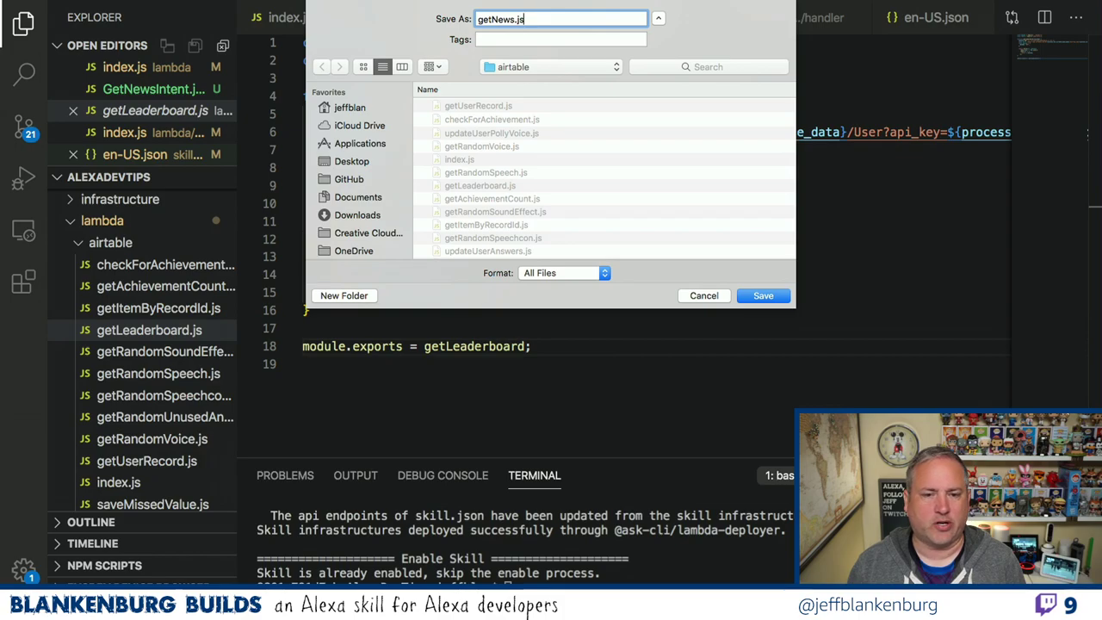
{"action": "key", "text": "Return"}
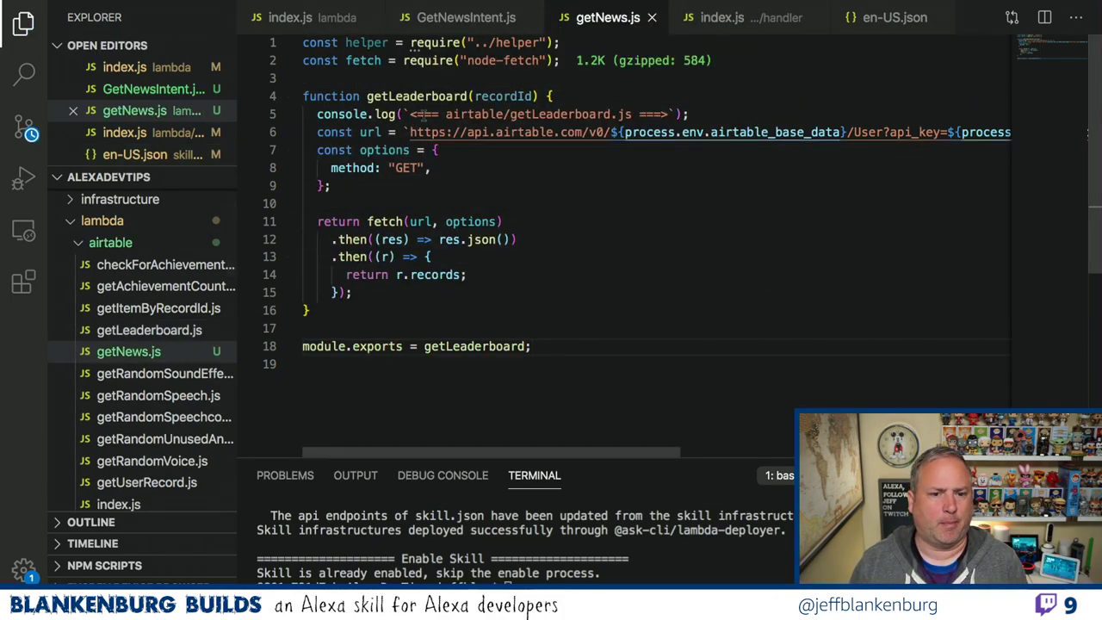
Rename getLeaderboard to getNews in the function name, export and log message, then save.
{"action": "double_click", "coordinate": [398, 96]}
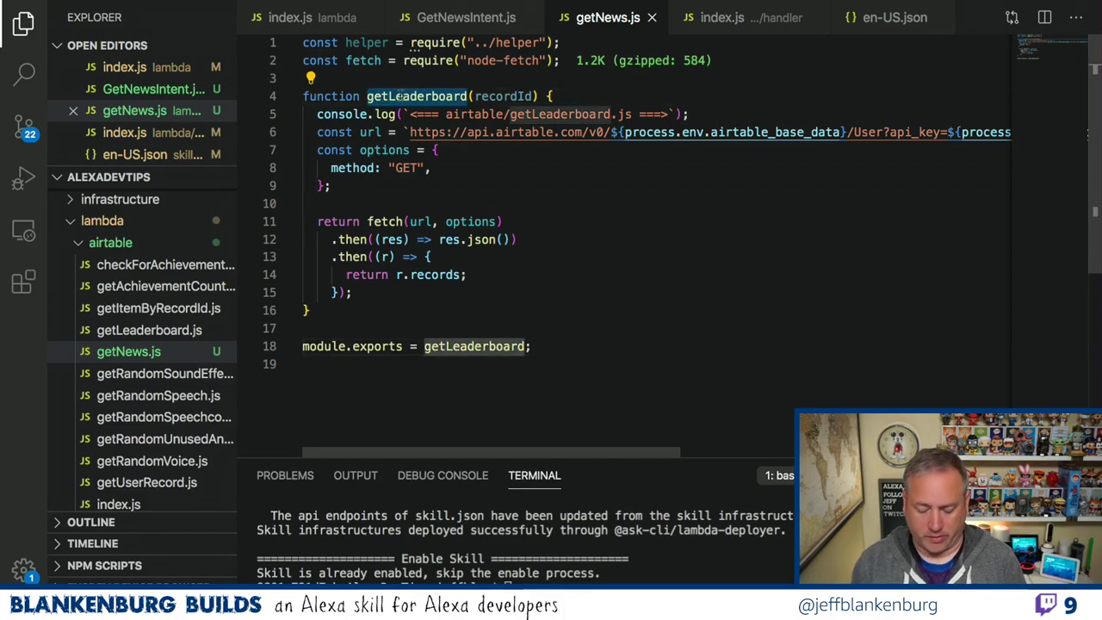
{"action": "type", "text": "getNews"}
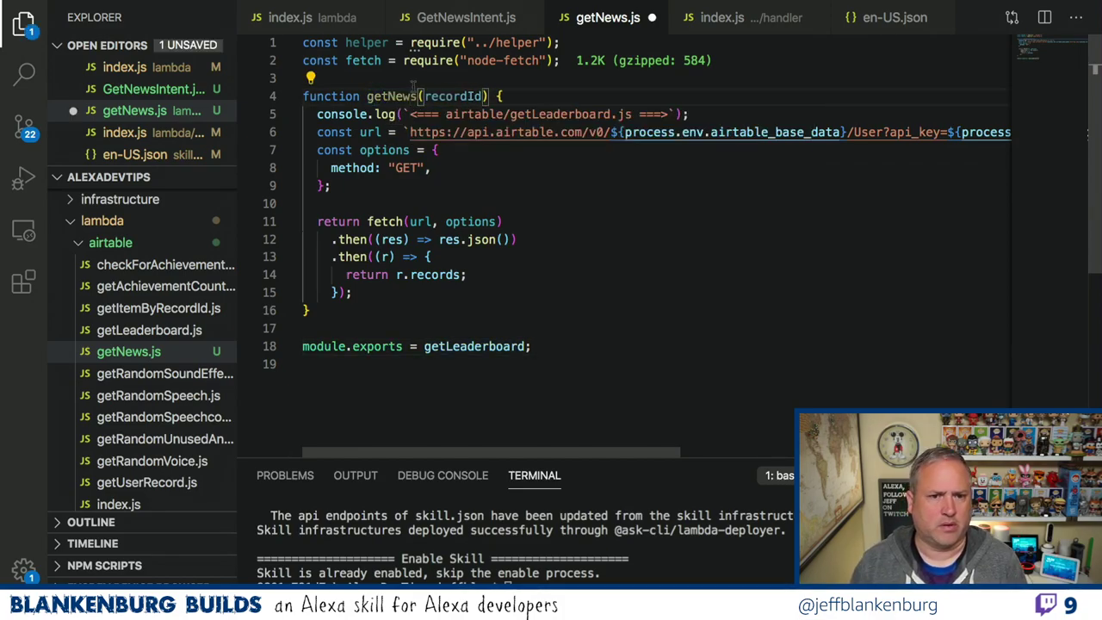
{"action": "double_click", "coordinate": [397, 96]}
{"action": "key", "text": "ctrl+c"}
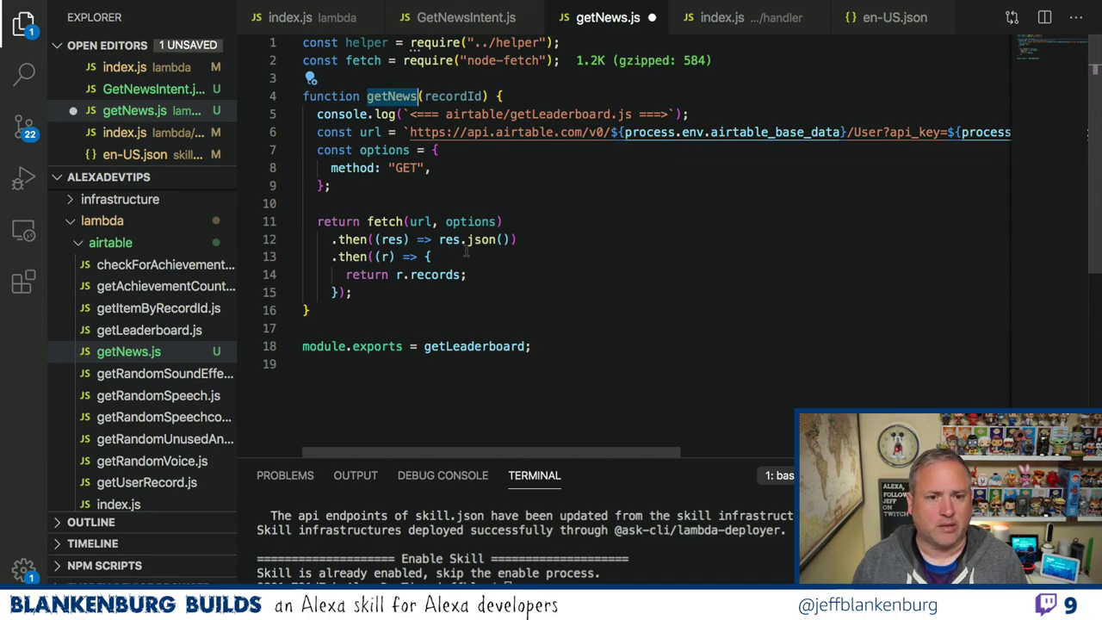
{"action": "double_click", "coordinate": [469, 346]}
{"action": "key", "text": "ctrl+v"}
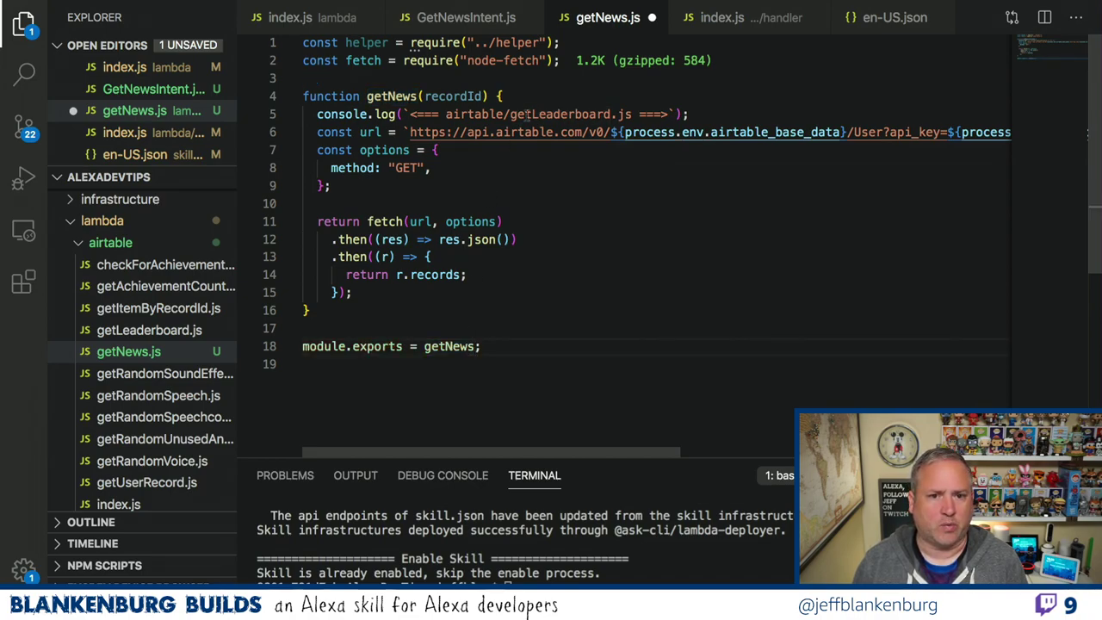
{"action": "double_click", "coordinate": [535, 114]}
{"action": "key", "text": "ctrl+v"}
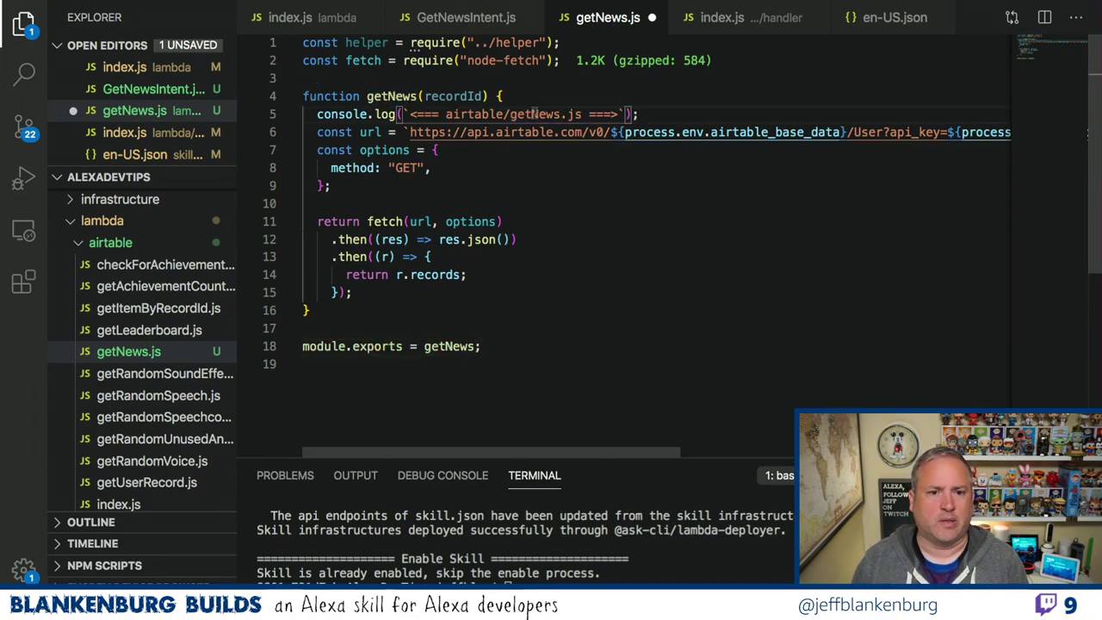
{"action": "key", "text": "ctrl+s"}
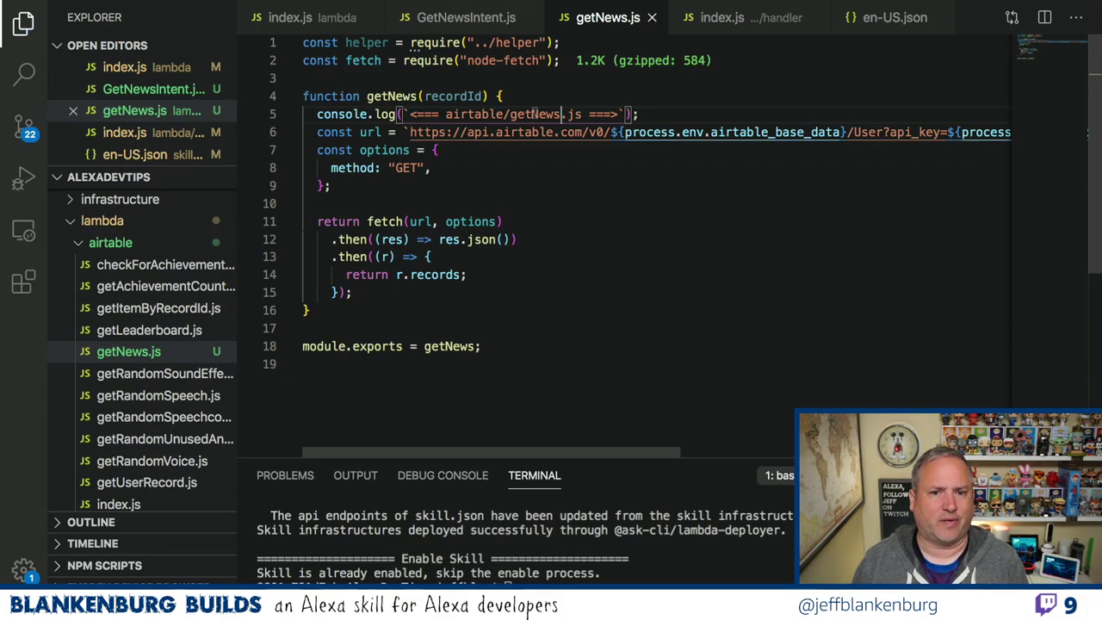
{"action": "scroll", "coordinate": [137, 387], "scroll_direction": "down", "scroll_amount": 2}
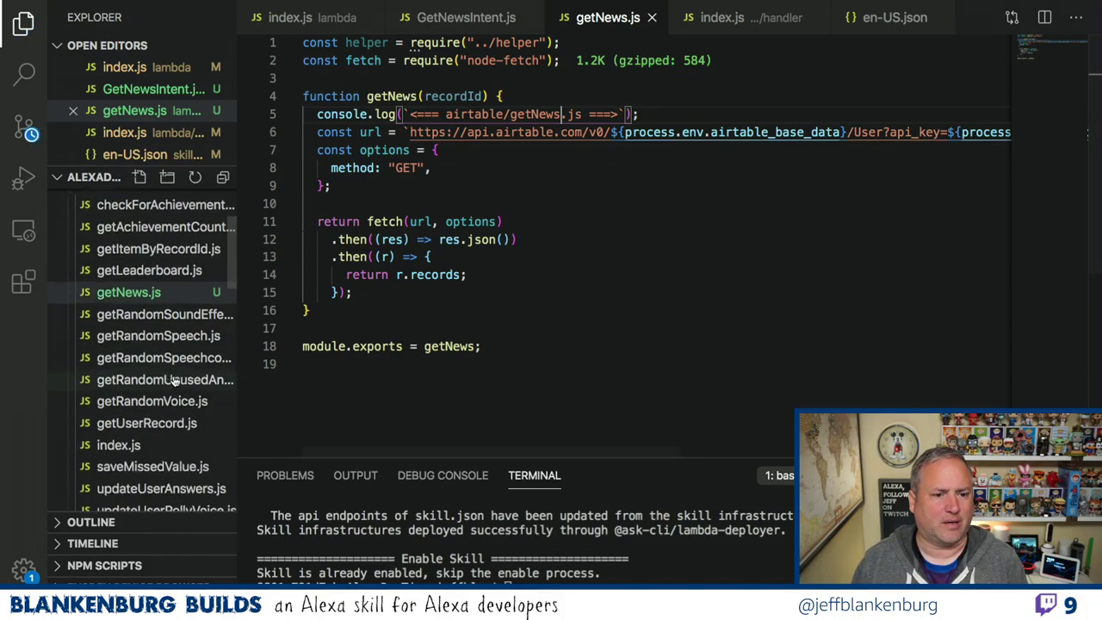
Add const getNews = require("./getNews"); to airtable/index.js and save.
{"action": "left_click", "coordinate": [129, 449]}
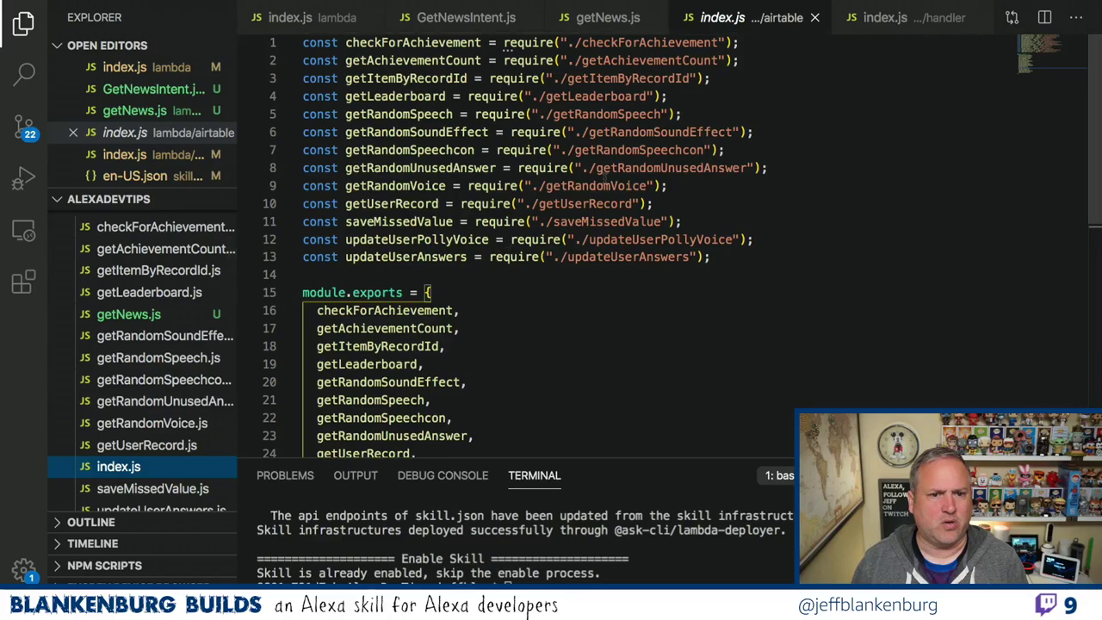
{"action": "left_click", "coordinate": [689, 95]}
{"action": "key", "text": "Return"}
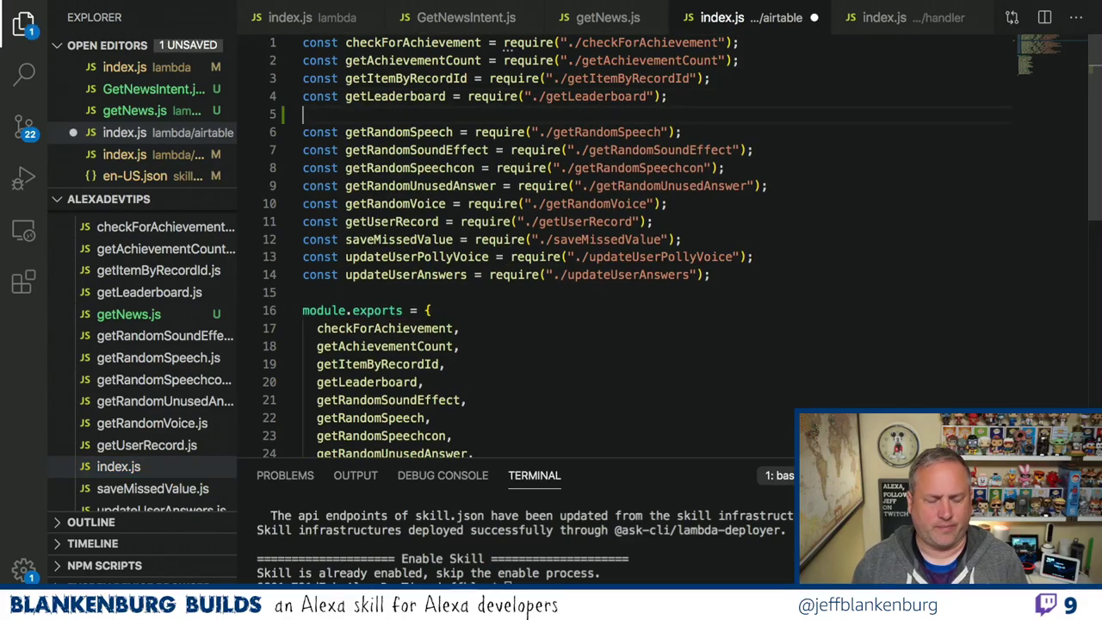
{"action": "type", "text": "const getNews ="}
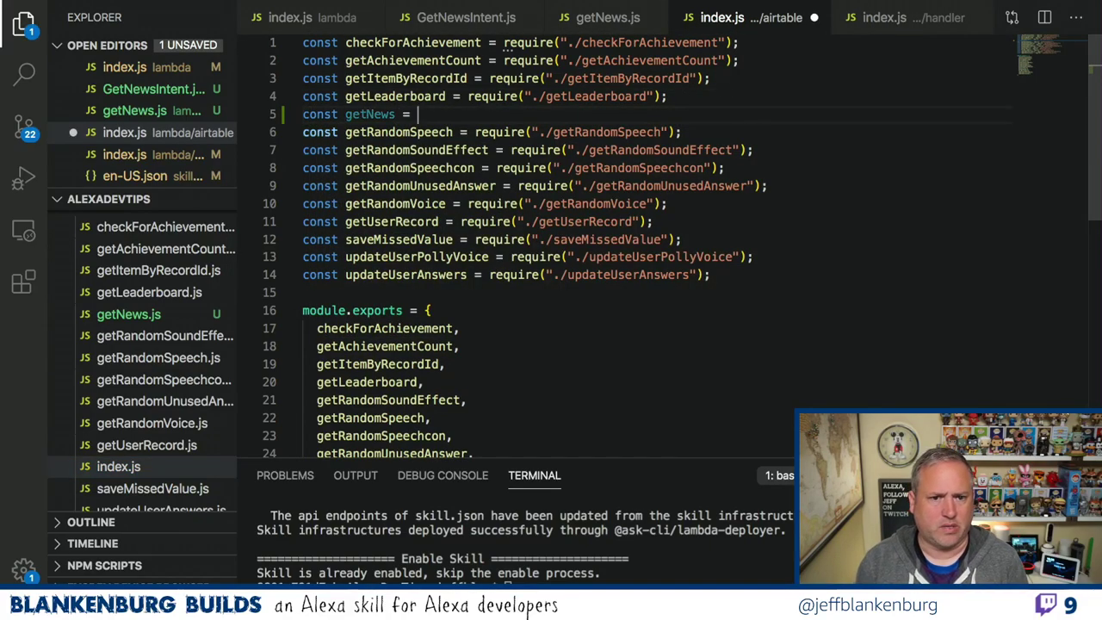
{"action": "type", "text": " require(\""}
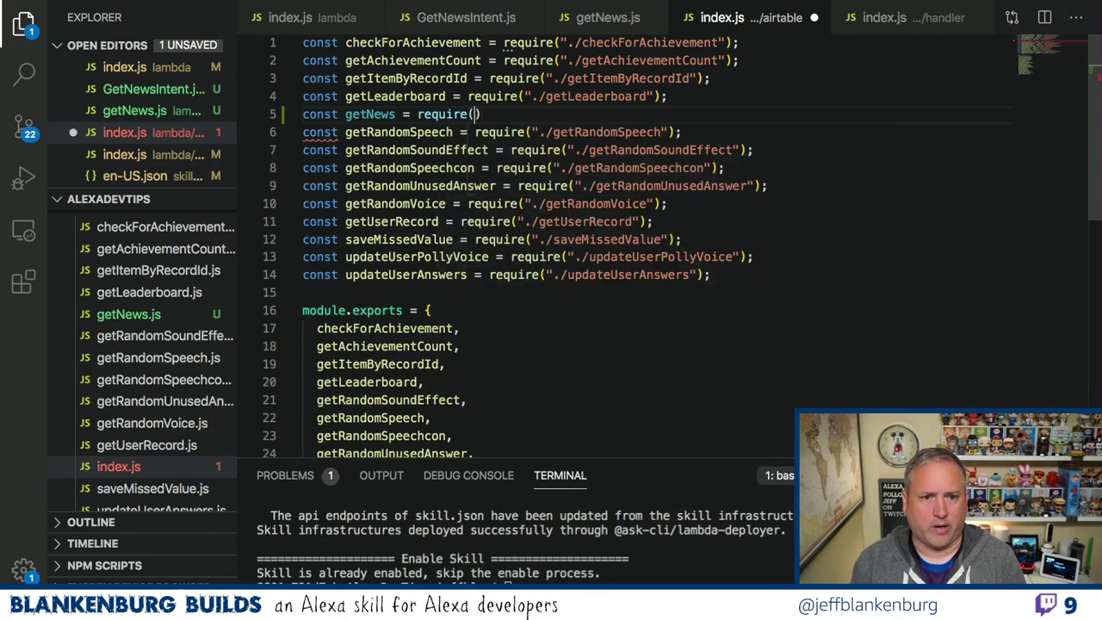
{"action": "type", "text": "./getNews\")"}
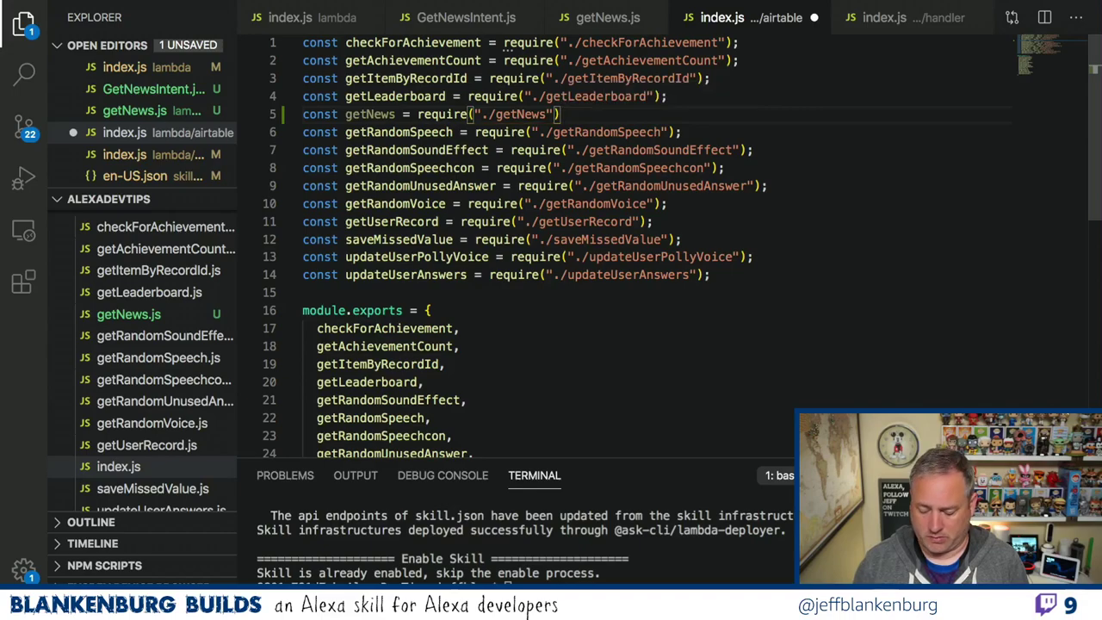
{"action": "type", "text": ";"}
{"action": "key", "text": "ctrl+s"}
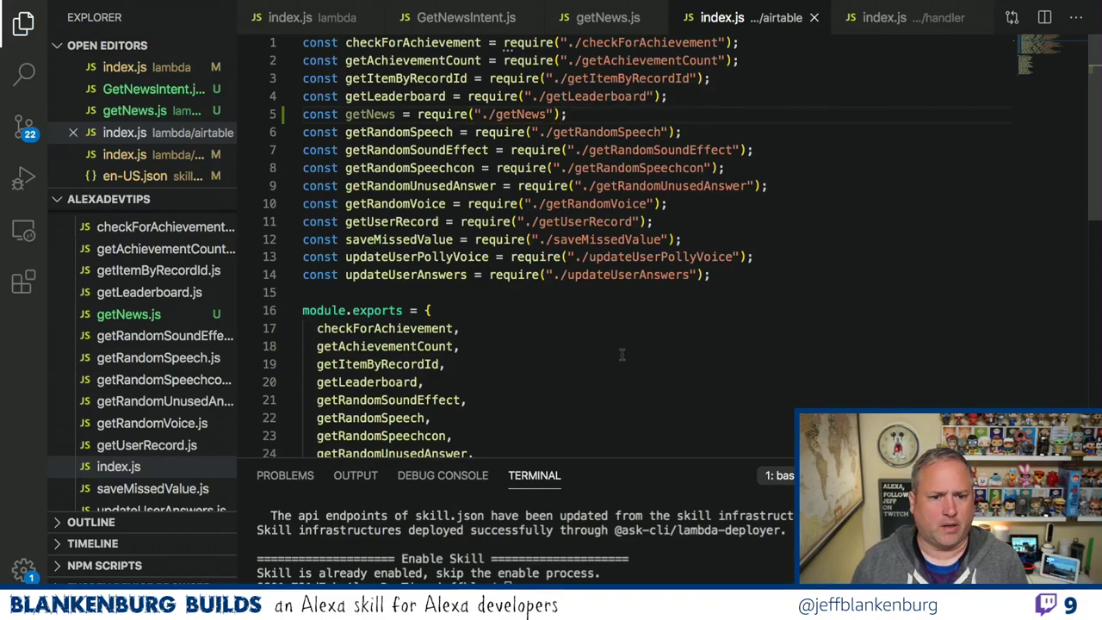
Add getNews to the index's module.exports list and save.
{"action": "left_click", "coordinate": [493, 381]}
{"action": "key", "text": "Return"}
{"action": "type", "text": "getNews"}
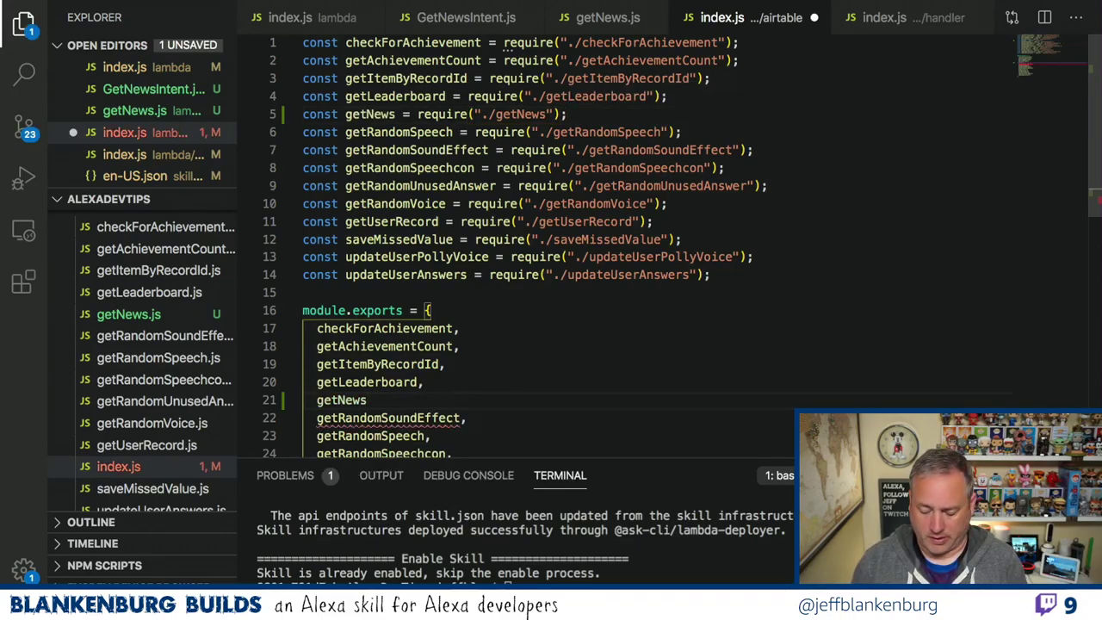
{"action": "type", "text": ","}
{"action": "key", "text": "ctrl+s"}
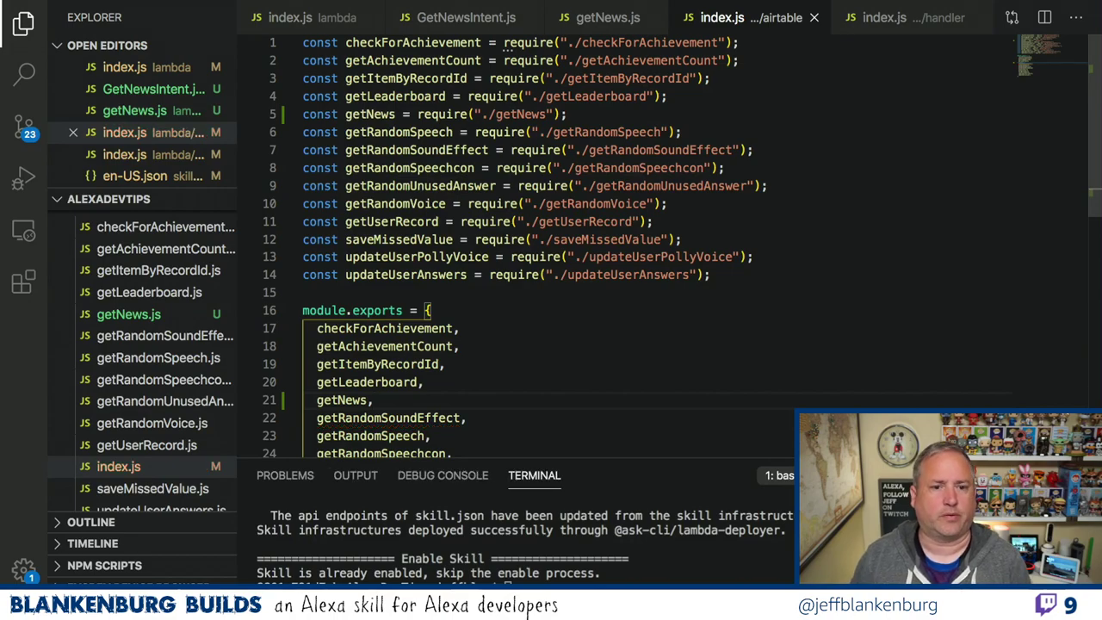
{"action": "left_click", "coordinate": [469, 25]}
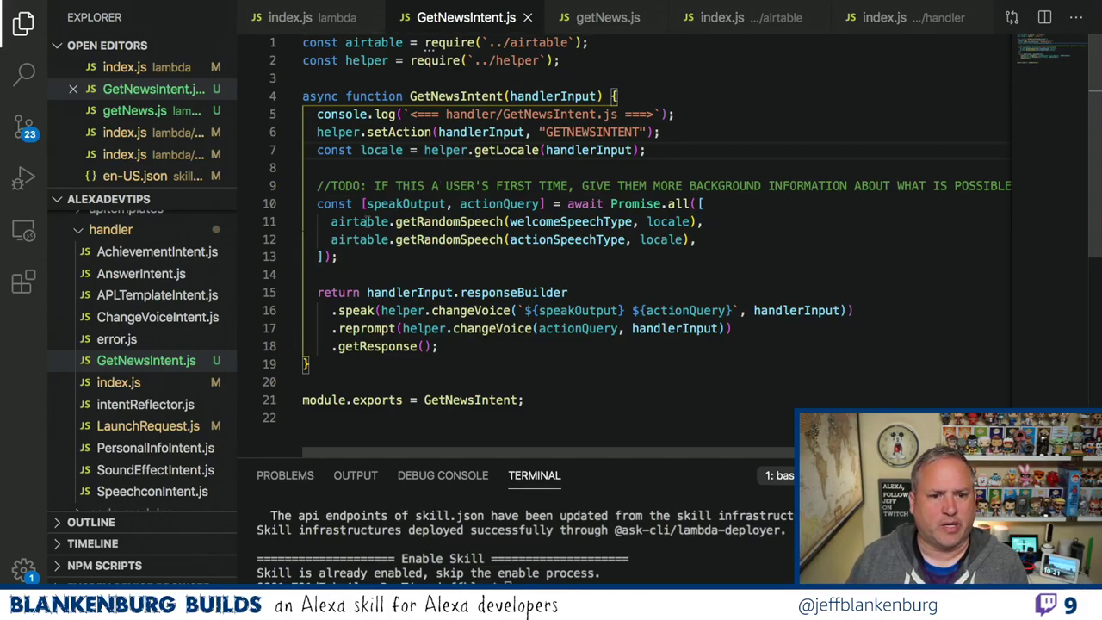
Add const news = await airtable.getNews(); after the Promise.all block in GetNewsIntent.js.
{"action": "mouse_move", "coordinate": [361, 222]}
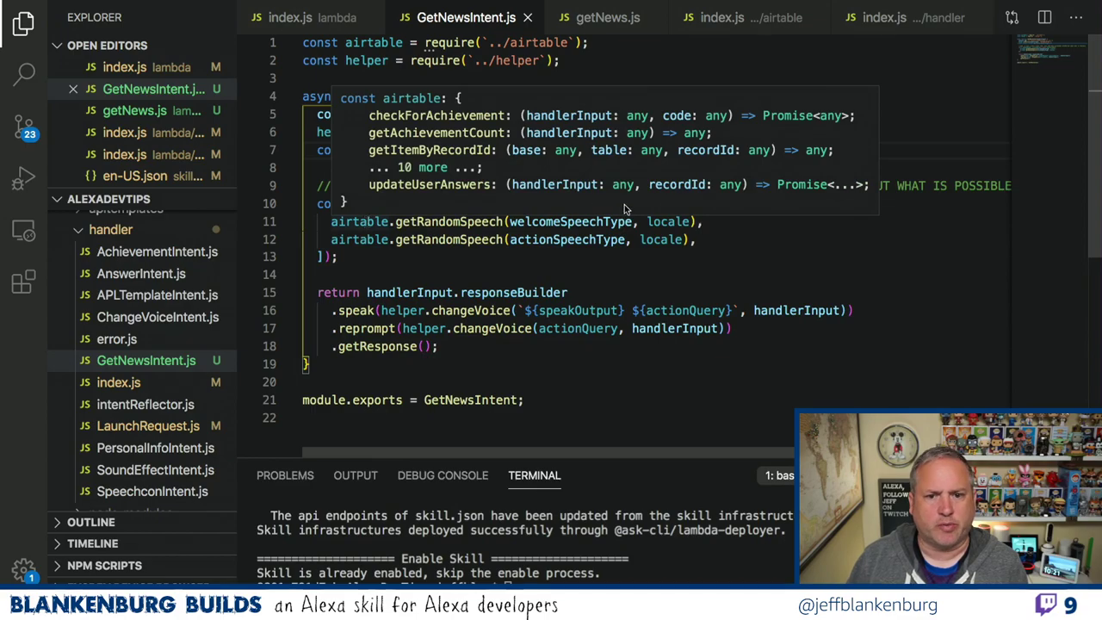
{"action": "left_click", "coordinate": [494, 257]}
{"action": "key", "text": "Return"}
{"action": "key", "text": "Return"}
{"action": "type", "text": "const news "}
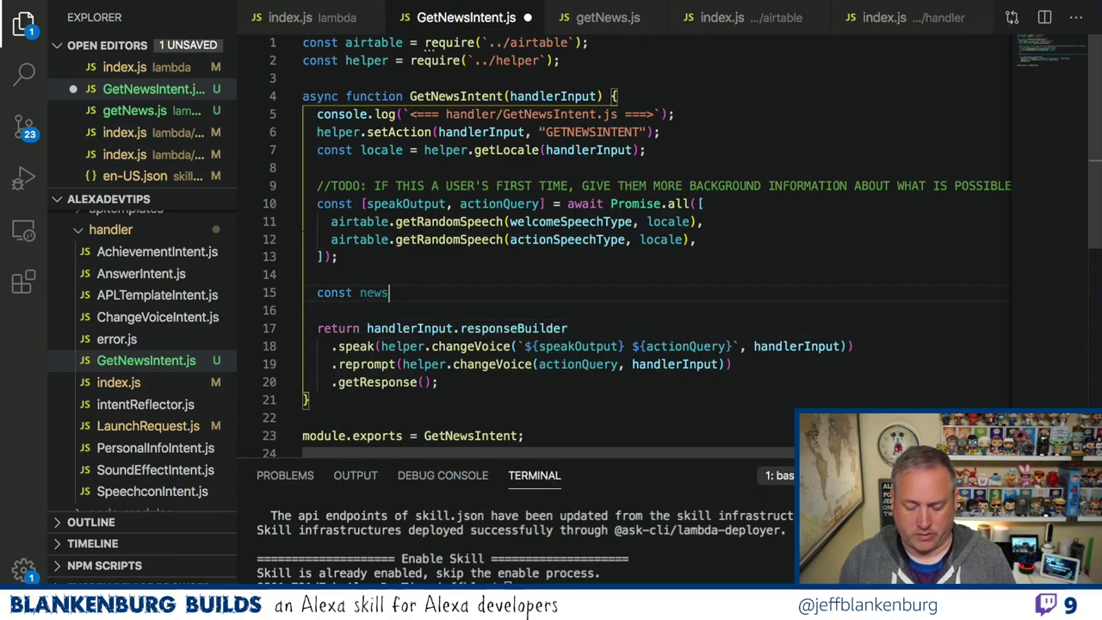
{"action": "type", "text": "= ai"}
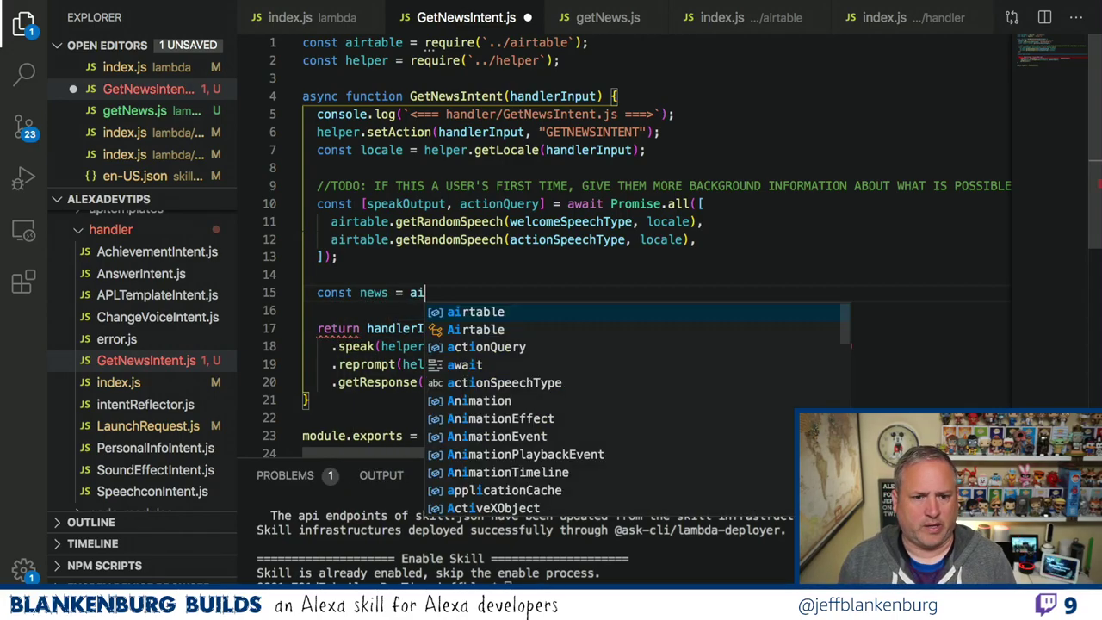
{"action": "key", "text": "BackSpace"}
{"action": "type", "text": "wait air"}
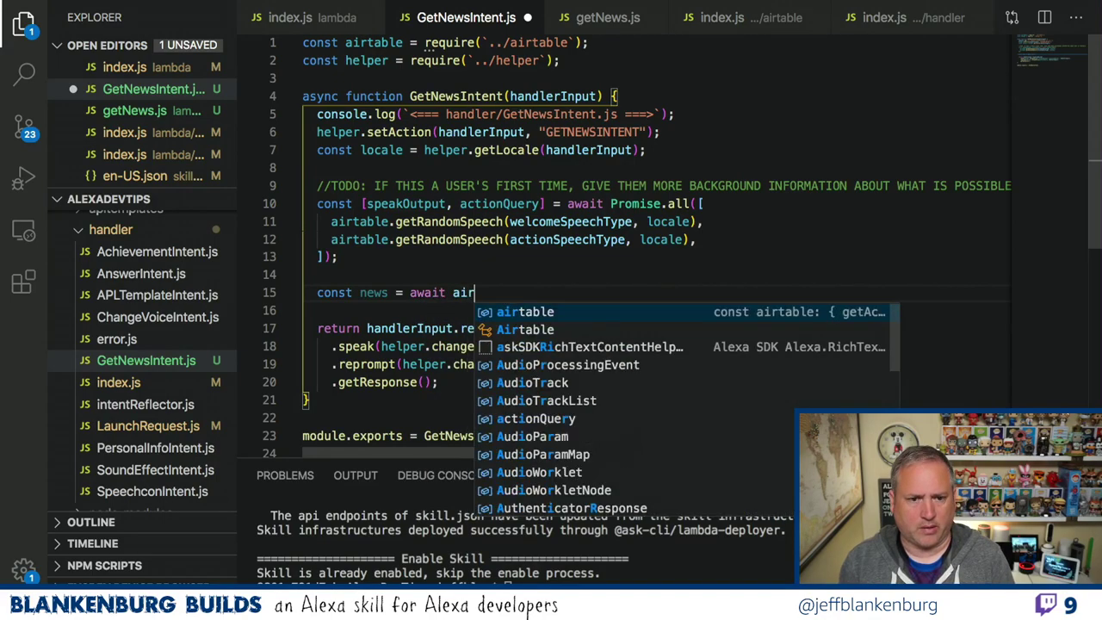
{"action": "type", "text": "table.get"}
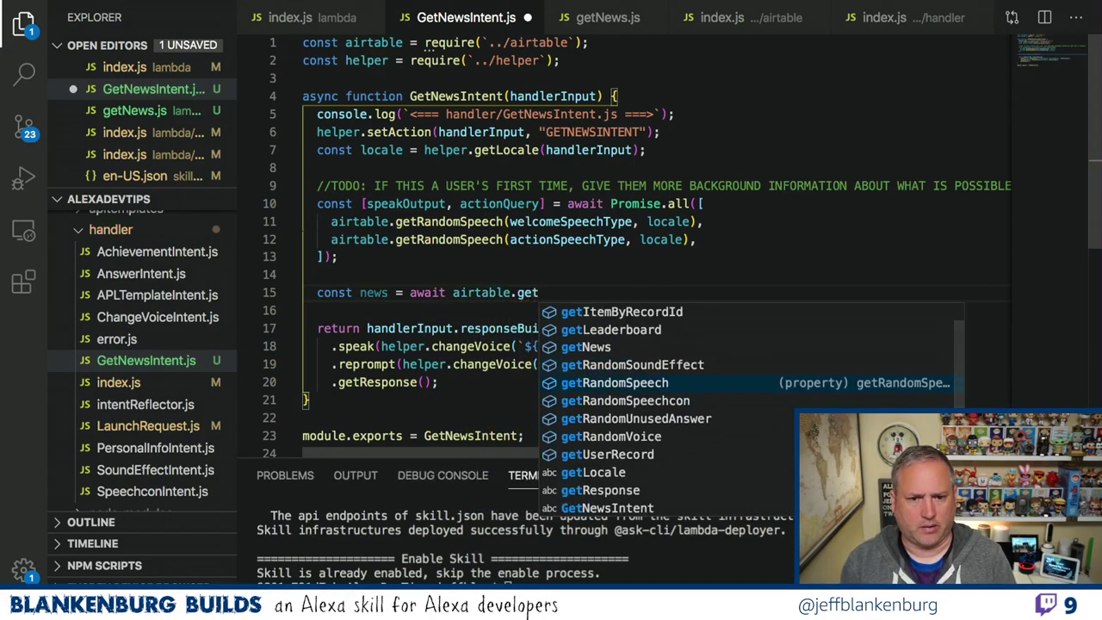
{"action": "type", "text": "News(hand"}
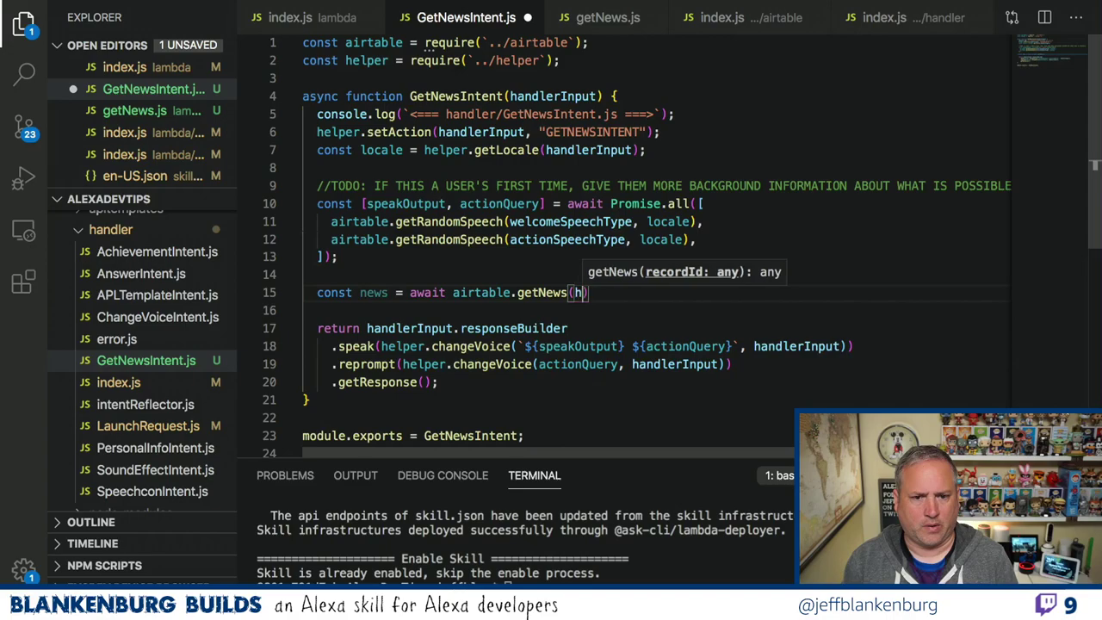
{"action": "key", "text": "BackSpace"}
{"action": "key", "text": "BackSpace"}
{"action": "key", "text": "BackSpace"}
{"action": "key", "text": "BackSpace"}
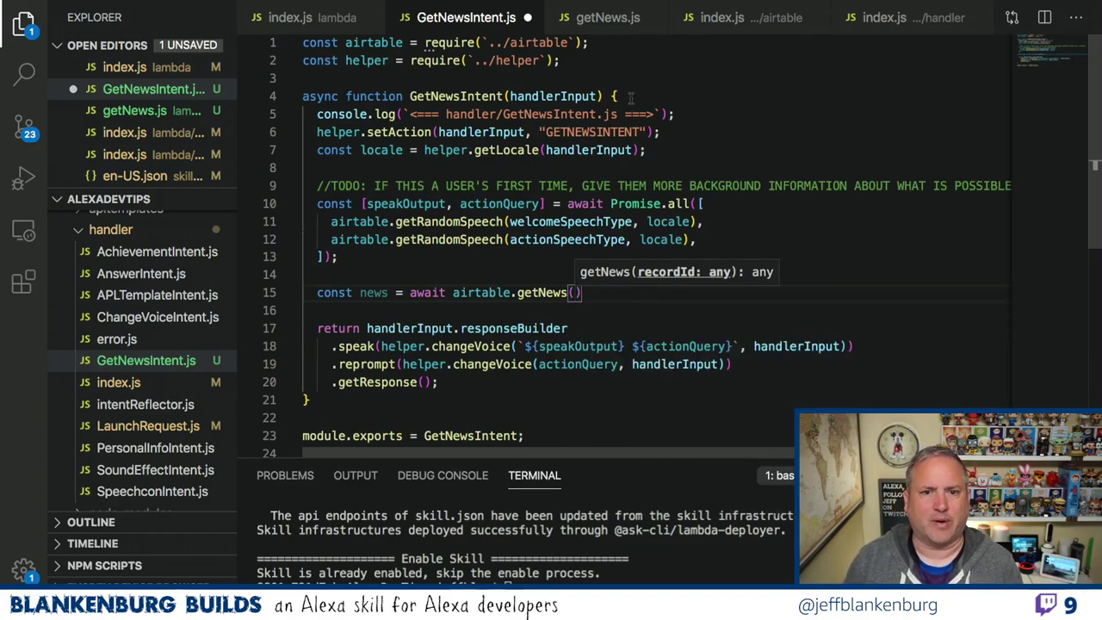
{"action": "left_click", "coordinate": [591, 26]}
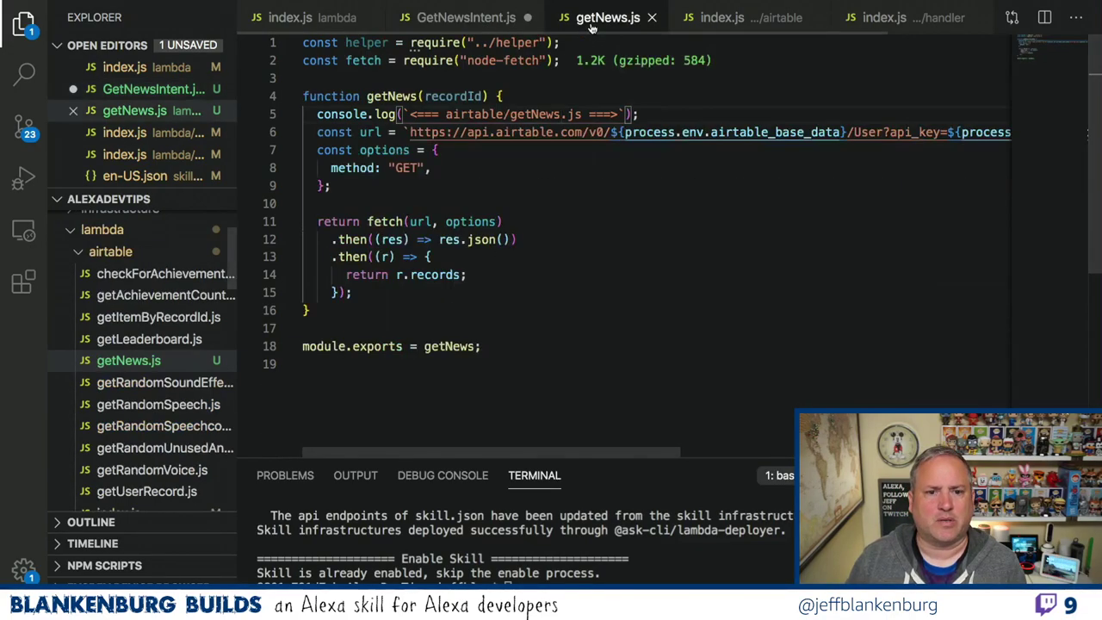
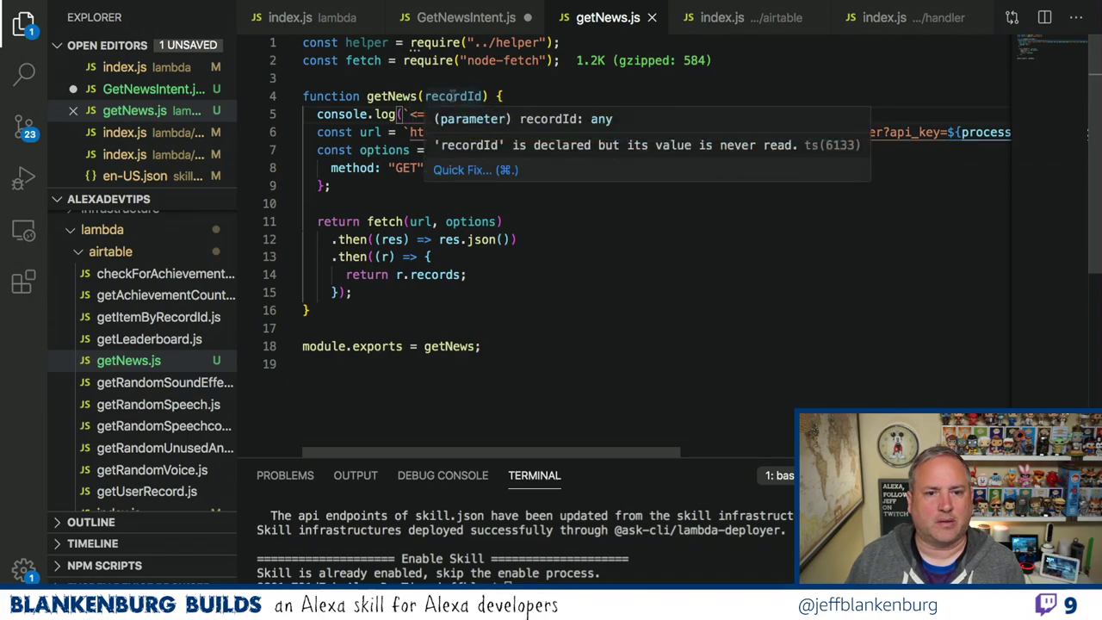
Select the unused recordId parameter in getNews.js, then switch to the Airtable News table.
{"action": "double_click", "coordinate": [453, 96]}
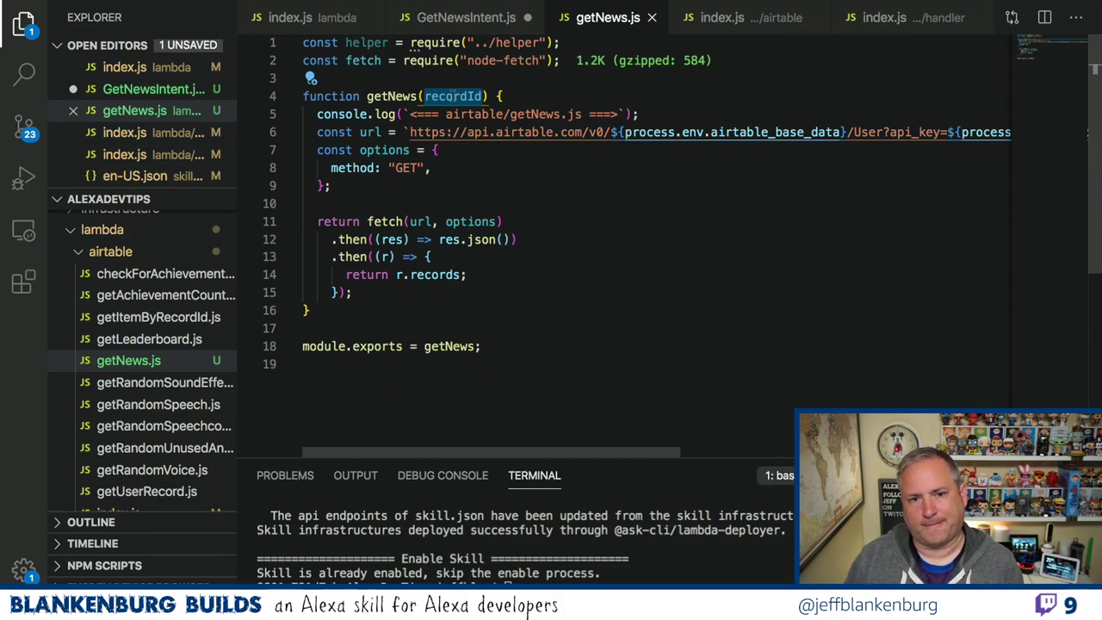
{"action": "key", "text": "ctrl+Left"}
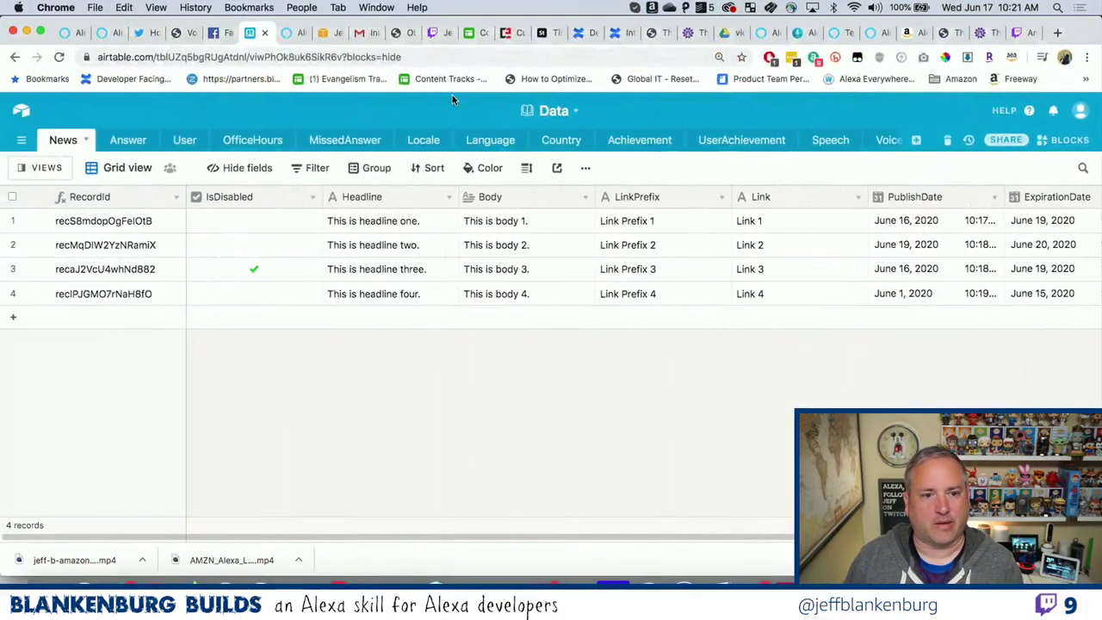
Insert a new field named Locale to the left of Headline in the News table.
{"action": "right_click", "coordinate": [356, 197]}
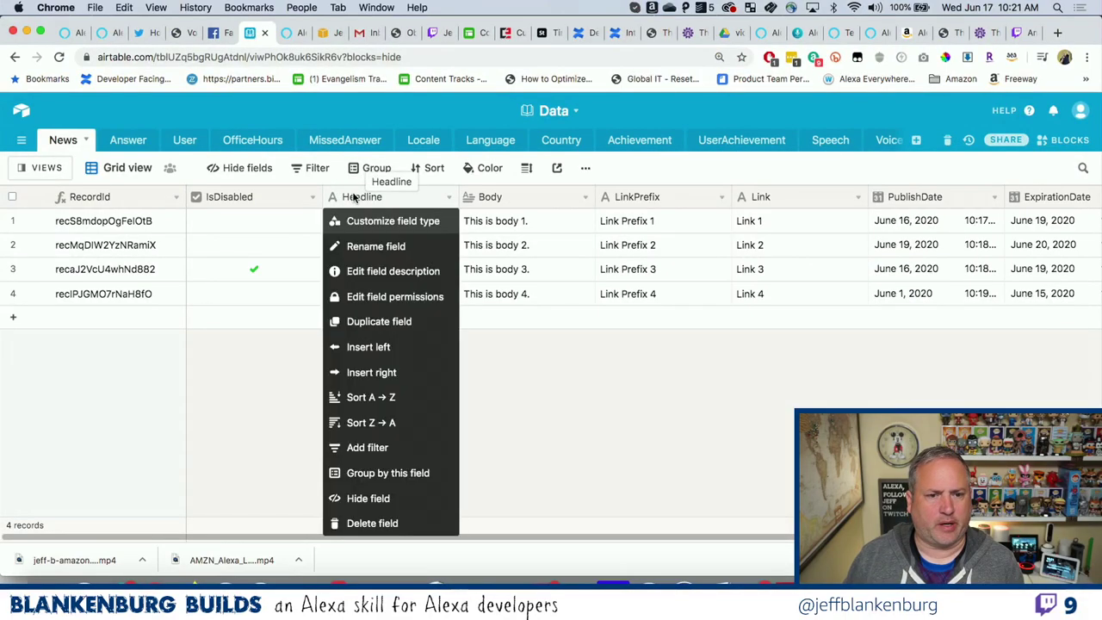
{"action": "left_click", "coordinate": [367, 349]}
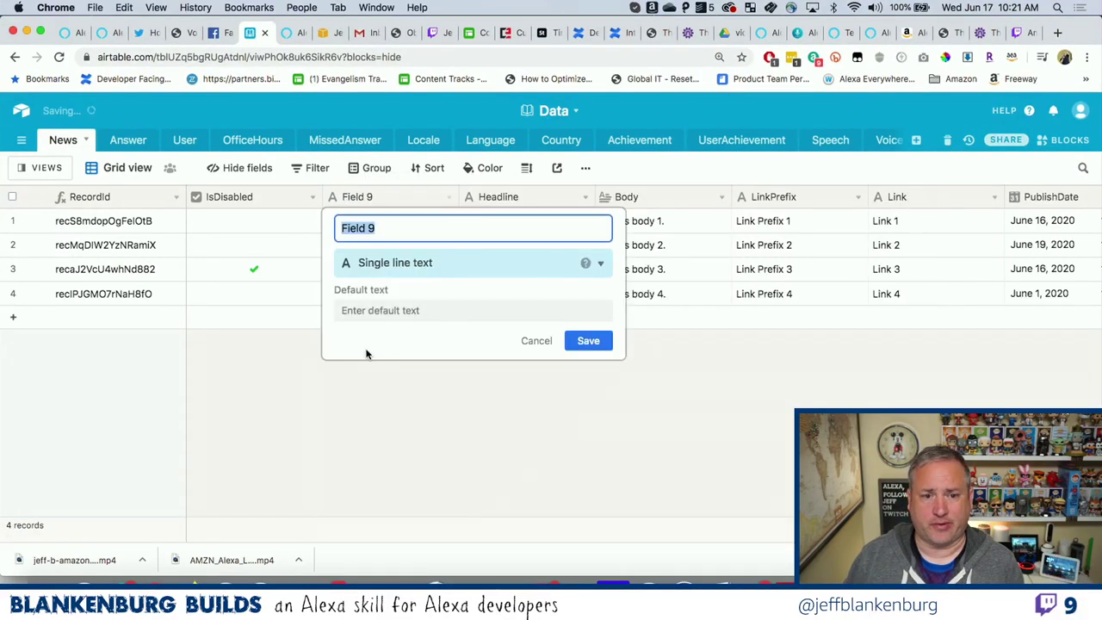
{"action": "type", "text": "Locale"}
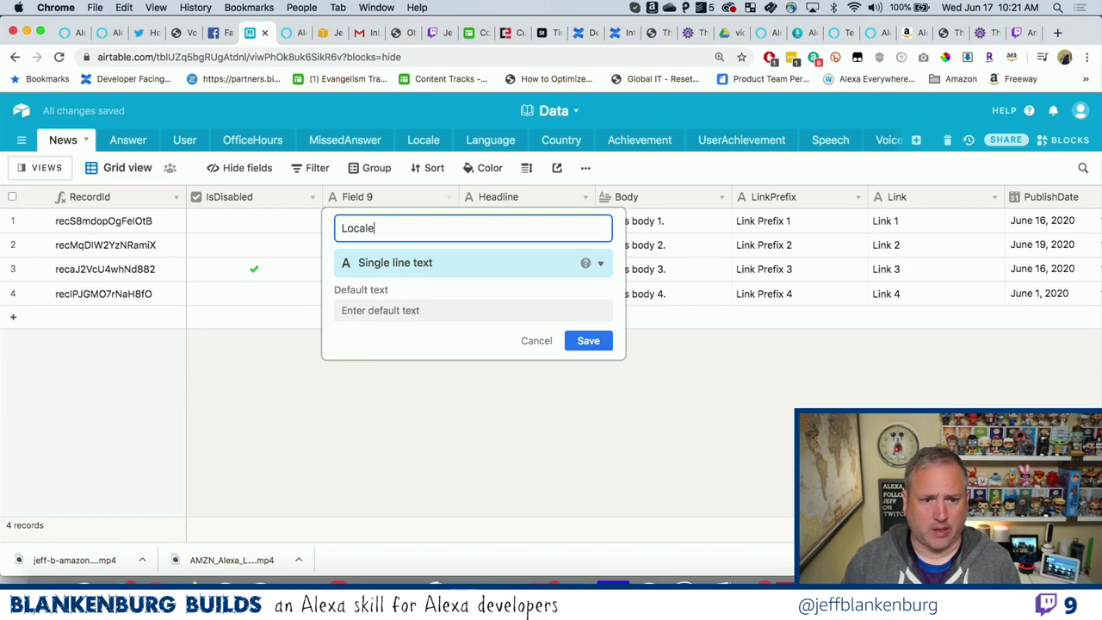
{"action": "left_click", "coordinate": [588, 341]}
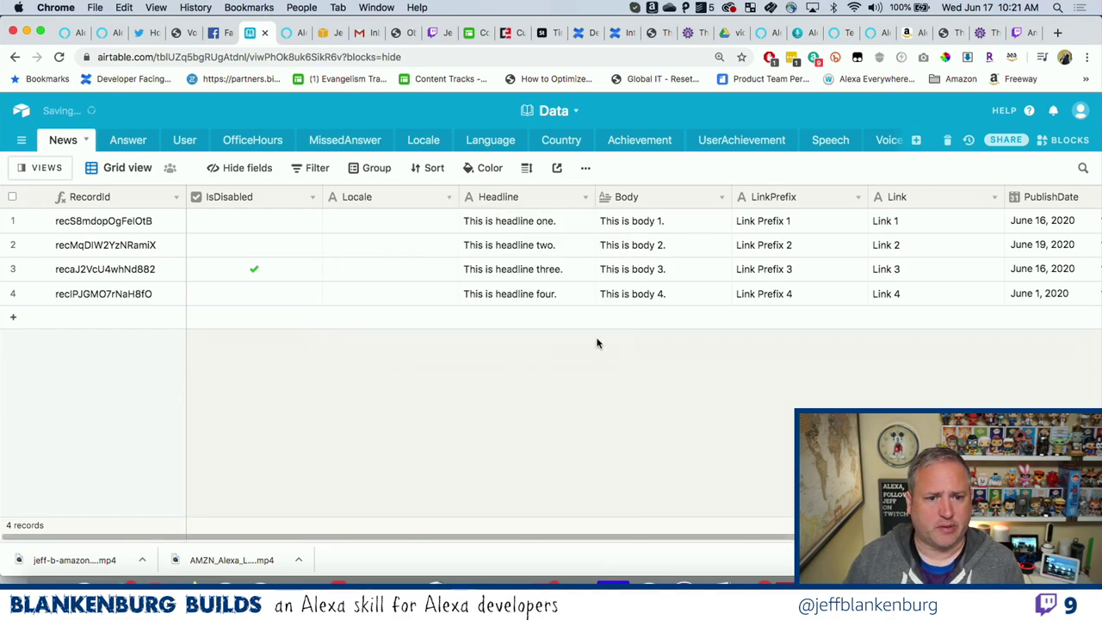
Make Locale a link to records in the Locale table and widen its column.
{"action": "double_click", "coordinate": [397, 209]}
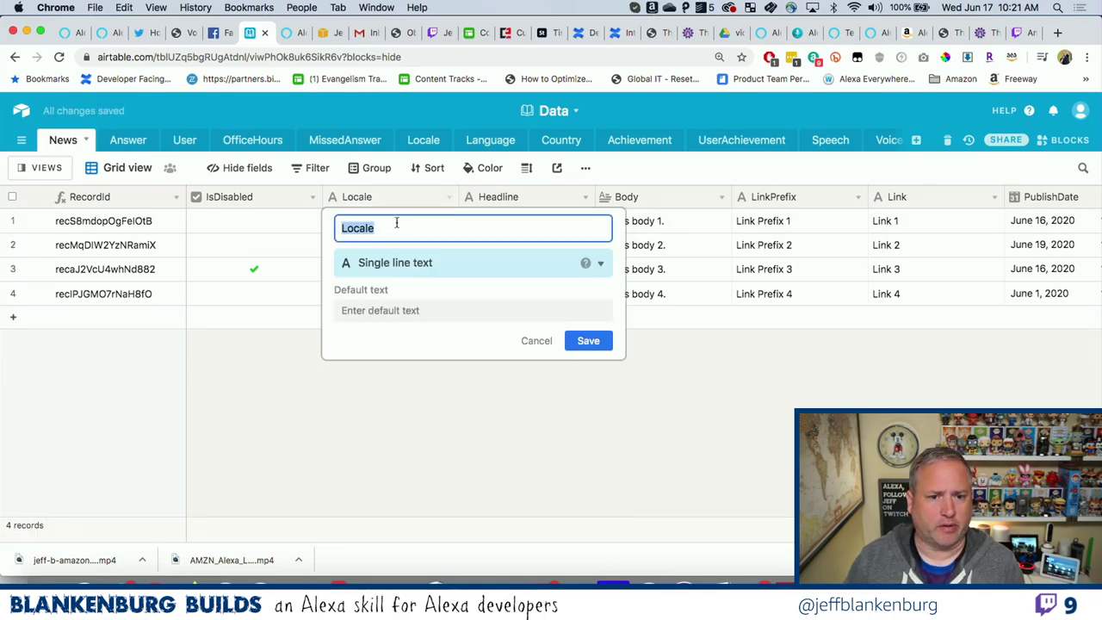
{"action": "left_click", "coordinate": [381, 263]}
{"action": "left_click", "coordinate": [382, 297]}
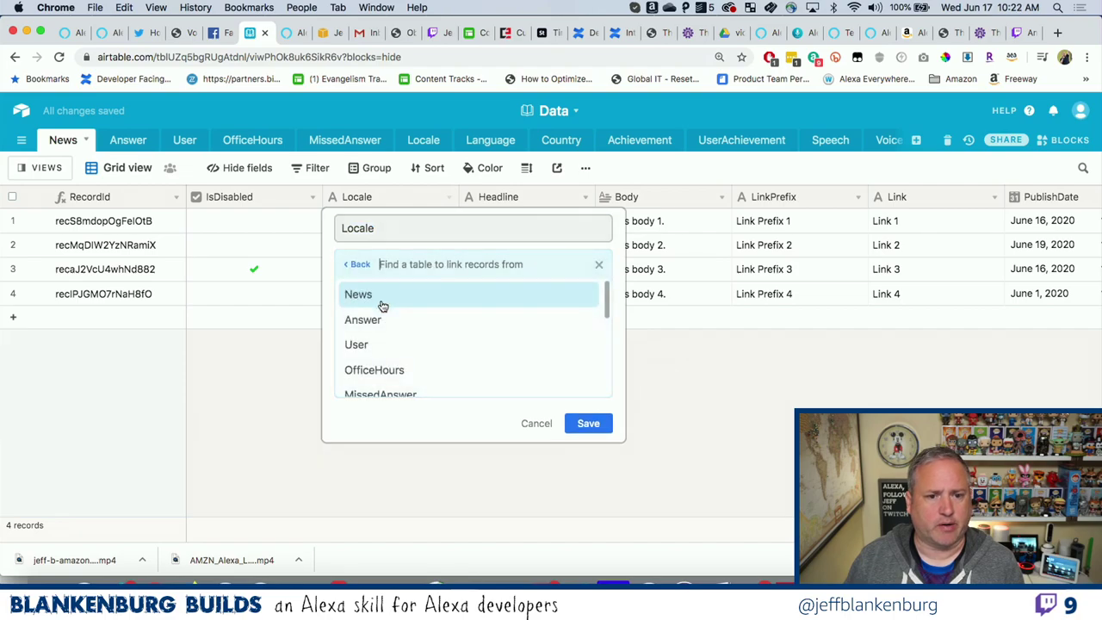
{"action": "scroll", "coordinate": [394, 352], "scroll_direction": "down", "scroll_amount": 3}
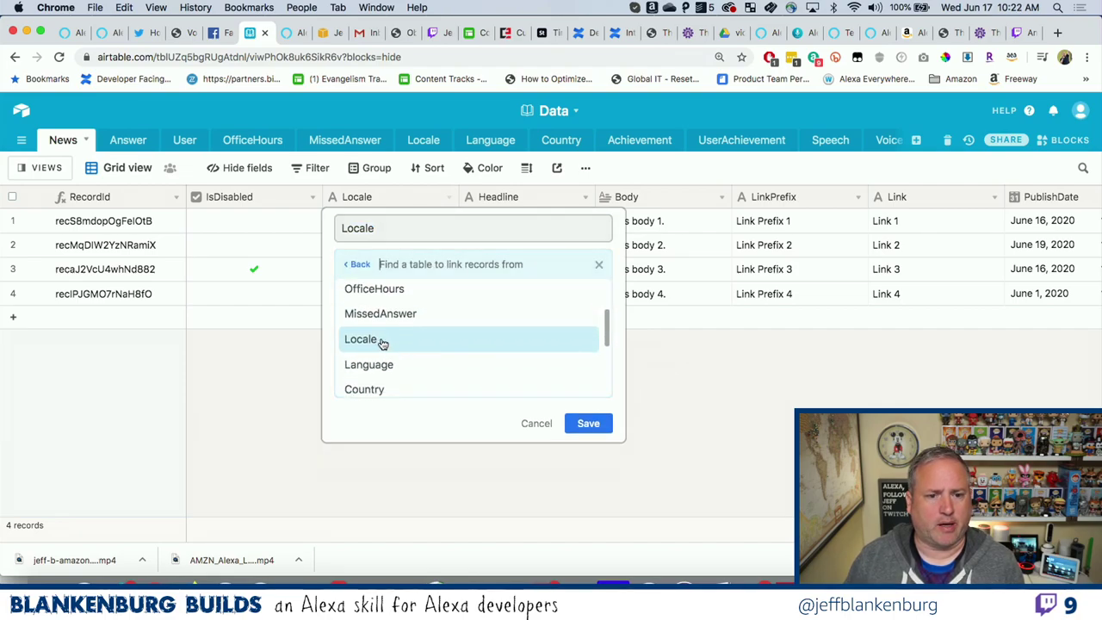
{"action": "left_click", "coordinate": [382, 343]}
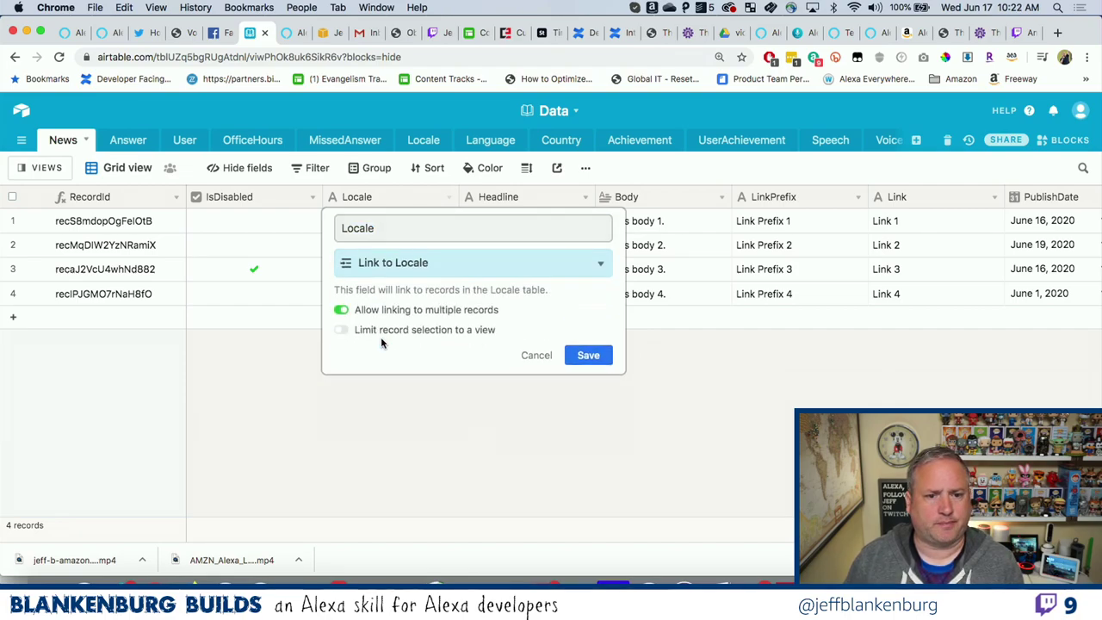
{"action": "left_click", "coordinate": [592, 355]}
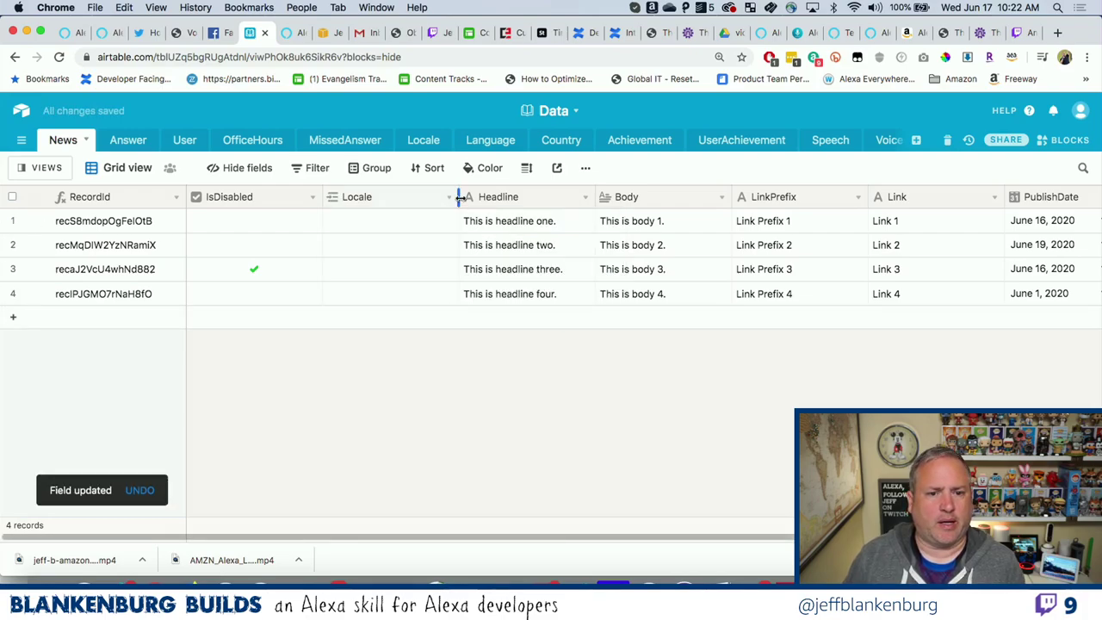
{"action": "left_click_drag", "start_coordinate": [459, 197], "coordinate": [496, 197]}
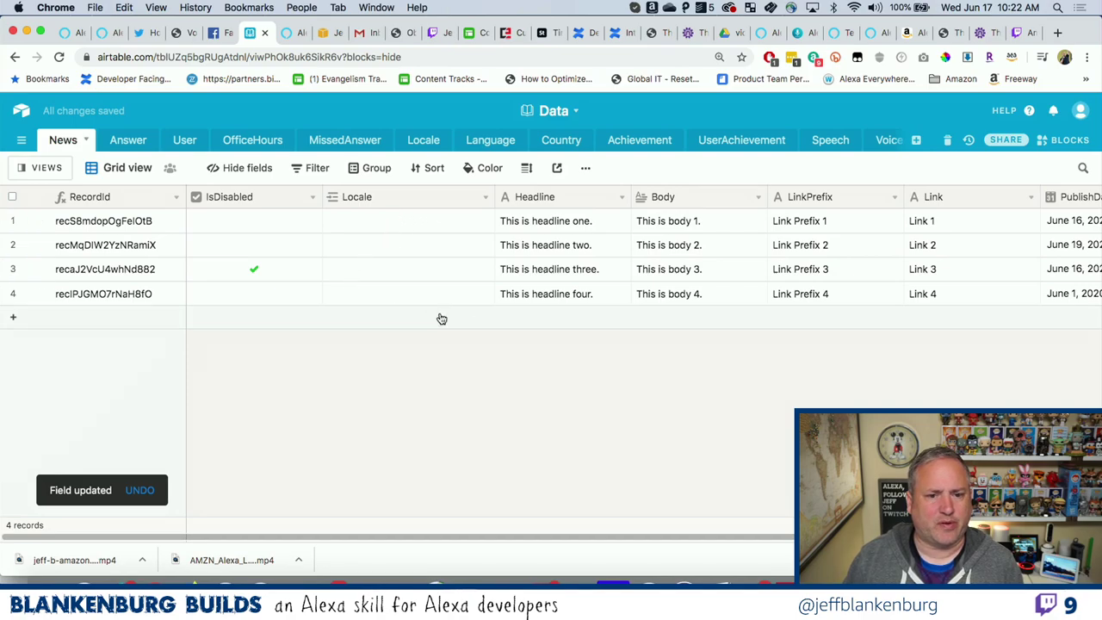
Set the Locale of News records 1–4 to en-US by filling it down from row 1.
{"action": "left_click", "coordinate": [525, 317]}
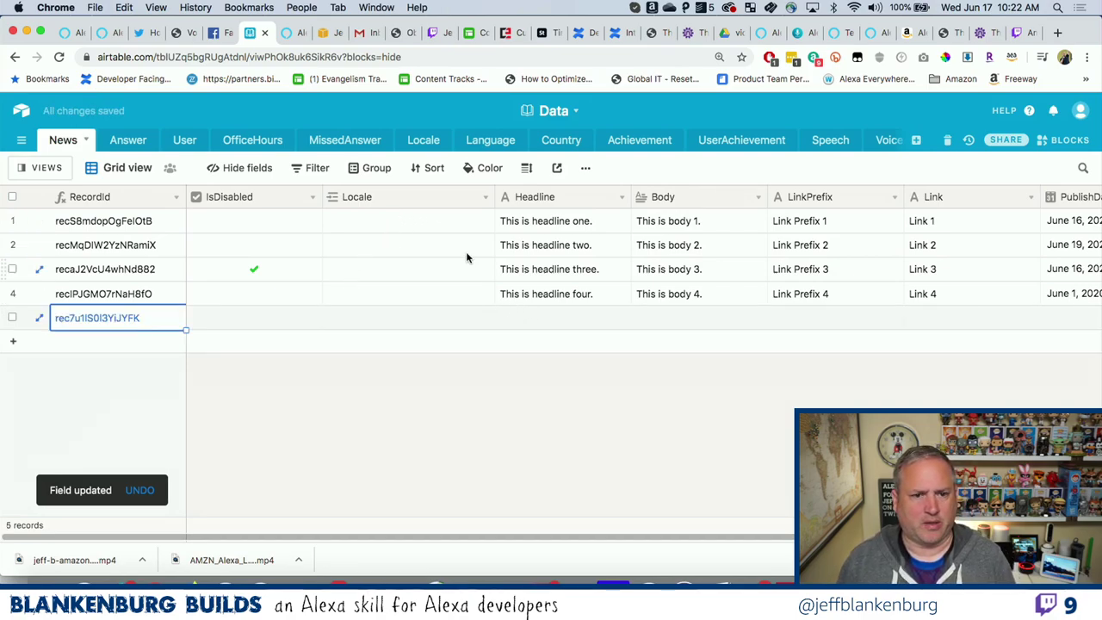
{"action": "left_click", "coordinate": [438, 222]}
{"action": "type", "text": "en-US"}
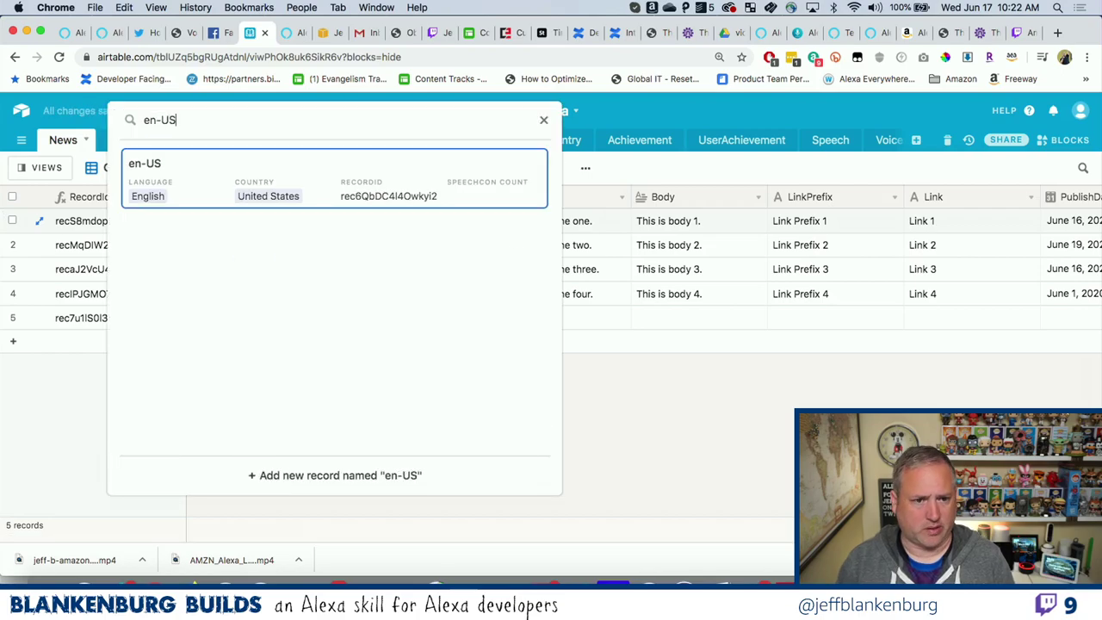
{"action": "key", "text": "Return"}
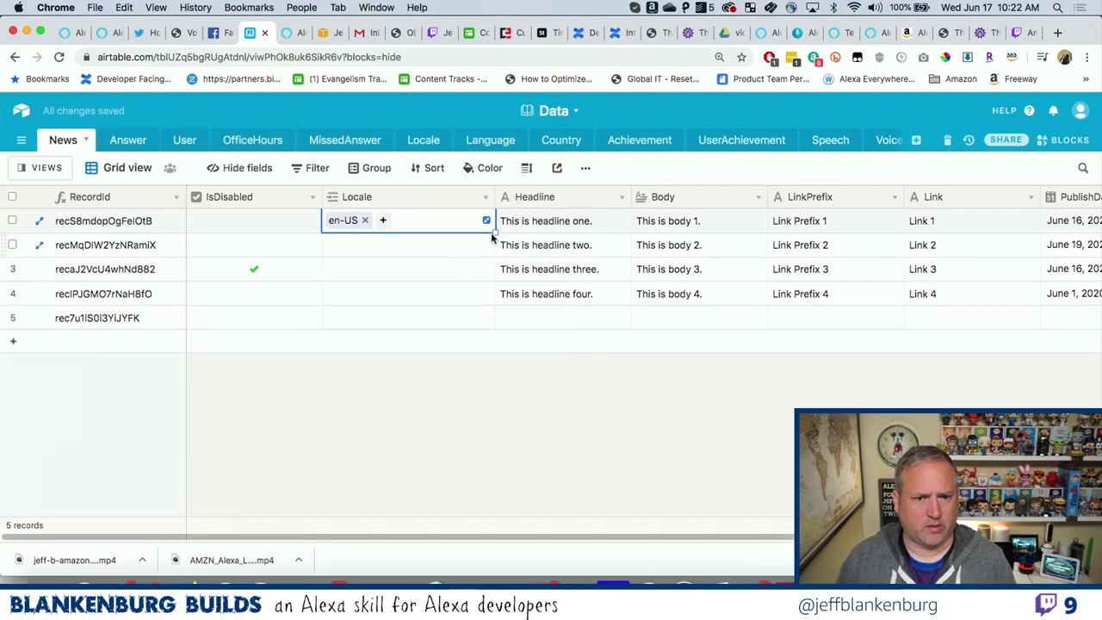
{"action": "left_click_drag", "start_coordinate": [495, 231], "coordinate": [492, 294]}
{"action": "left_click", "coordinate": [520, 321]}
Give record five headline 'This is headline five.', body 'This is body 5.', link prefix 'Link Prefix 5' and a link.
{"action": "type", "text": "Thi"}
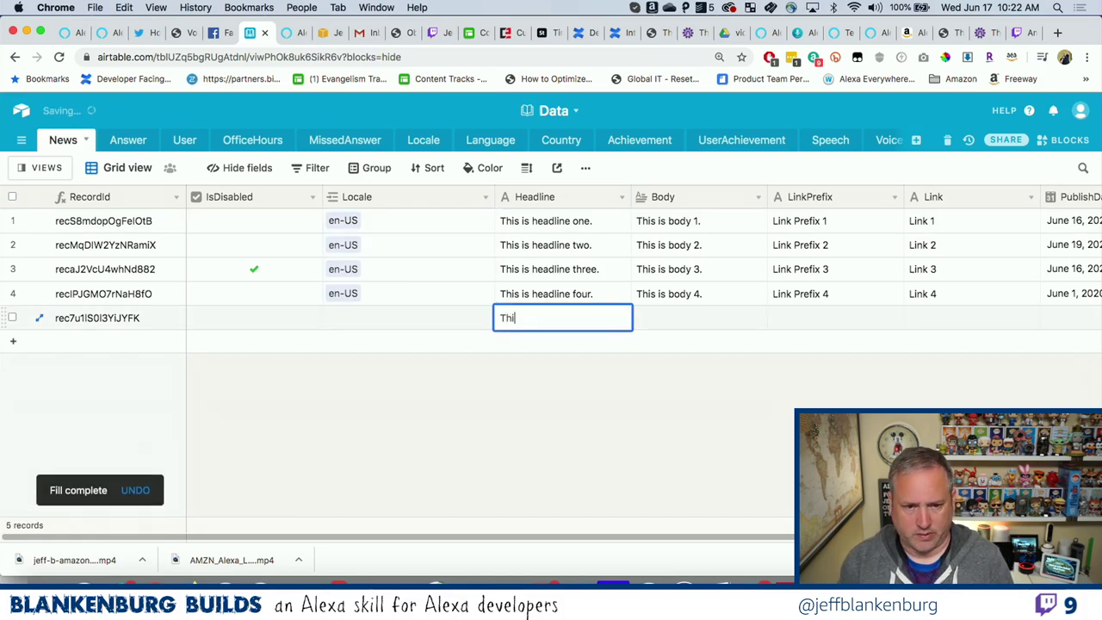
{"action": "type", "text": "s is headline 5"}
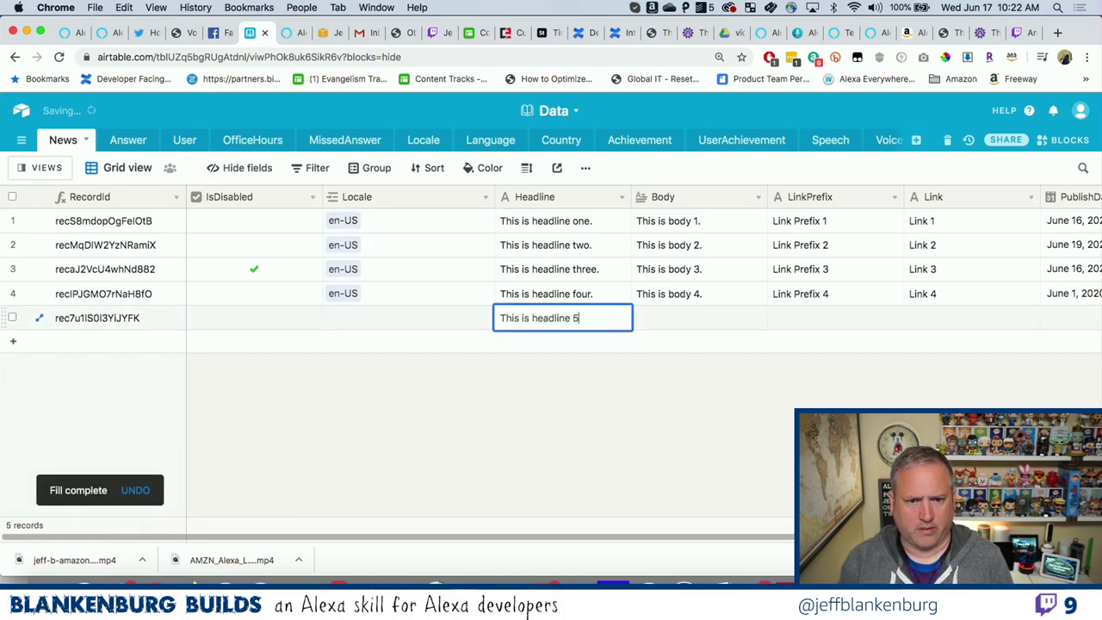
{"action": "key", "text": "BackSpace"}
{"action": "type", "text": "five."}
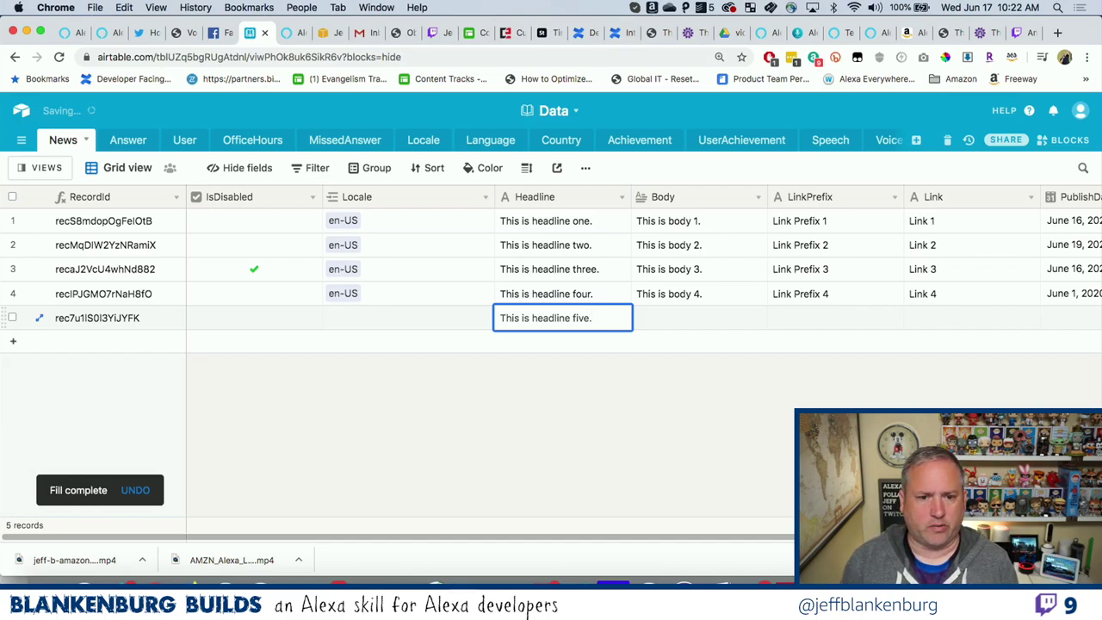
{"action": "key", "text": "Tab"}
{"action": "type", "text": "T"}
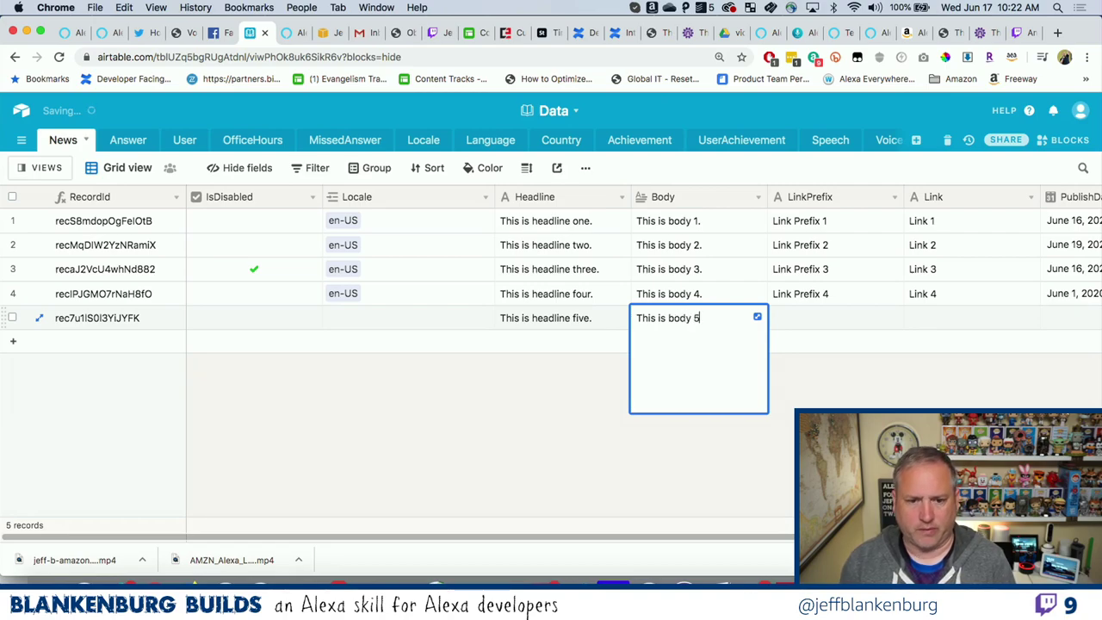
{"action": "type", "text": "his is body 5."}
{"action": "key", "text": "Tab"}
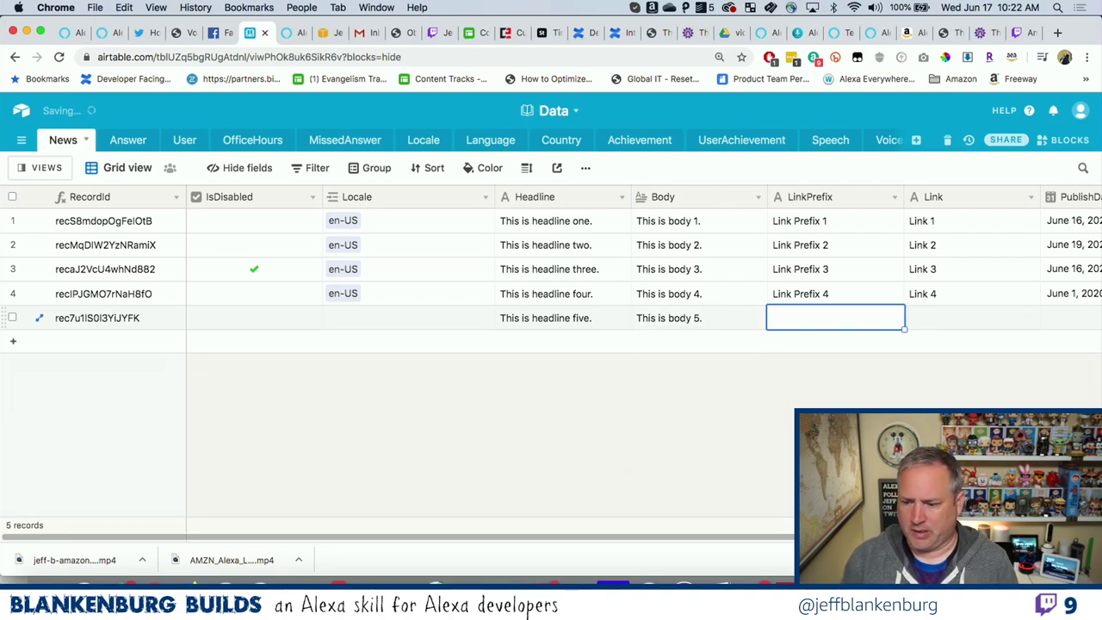
{"action": "type", "text": "Lin"}
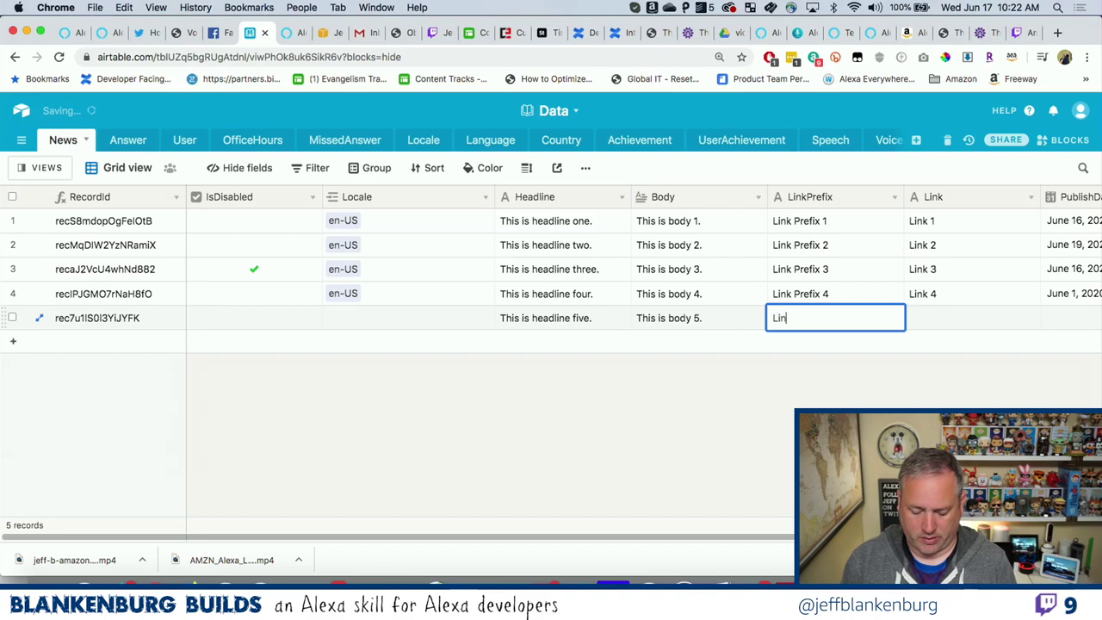
{"action": "type", "text": "k Prefix 5"}
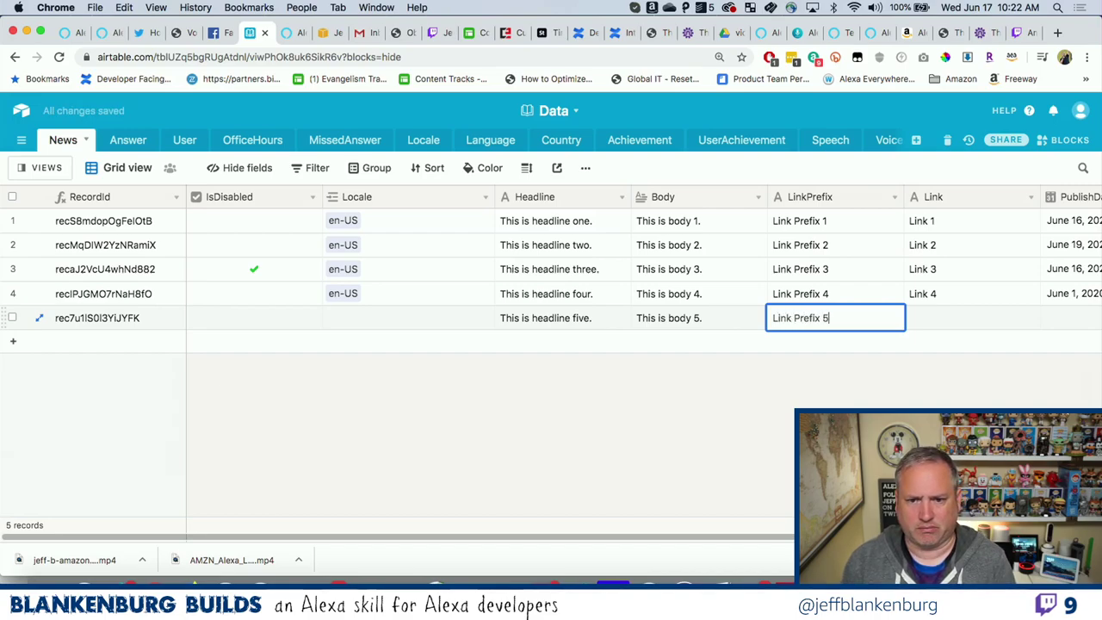
{"action": "key", "text": "Tab"}
{"action": "type", "text": "Lin"}
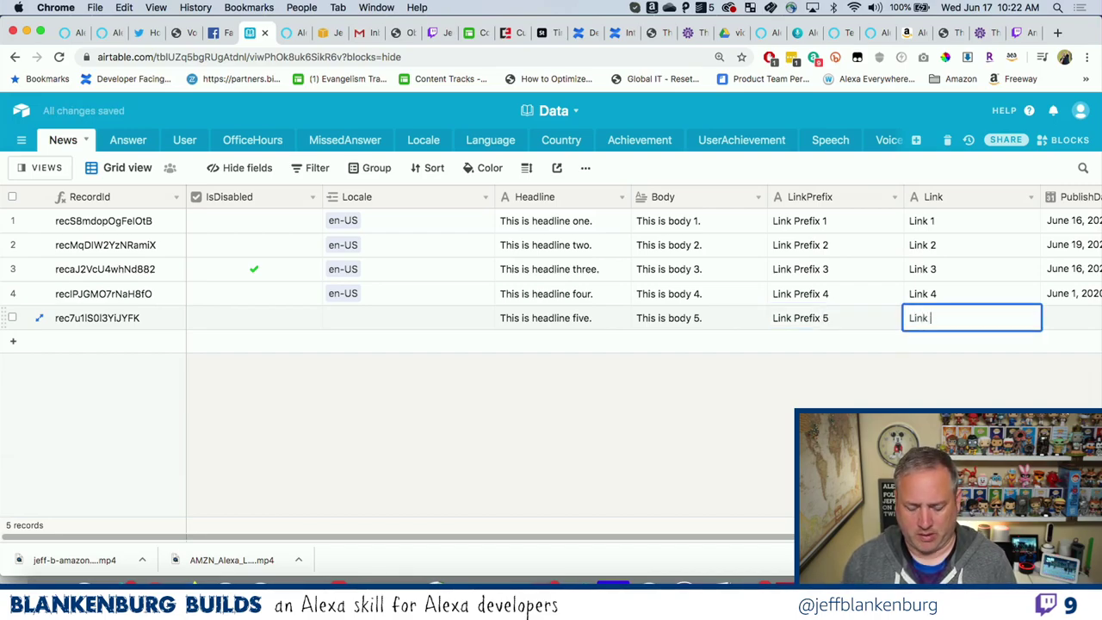
{"action": "key", "text": "Tab"}
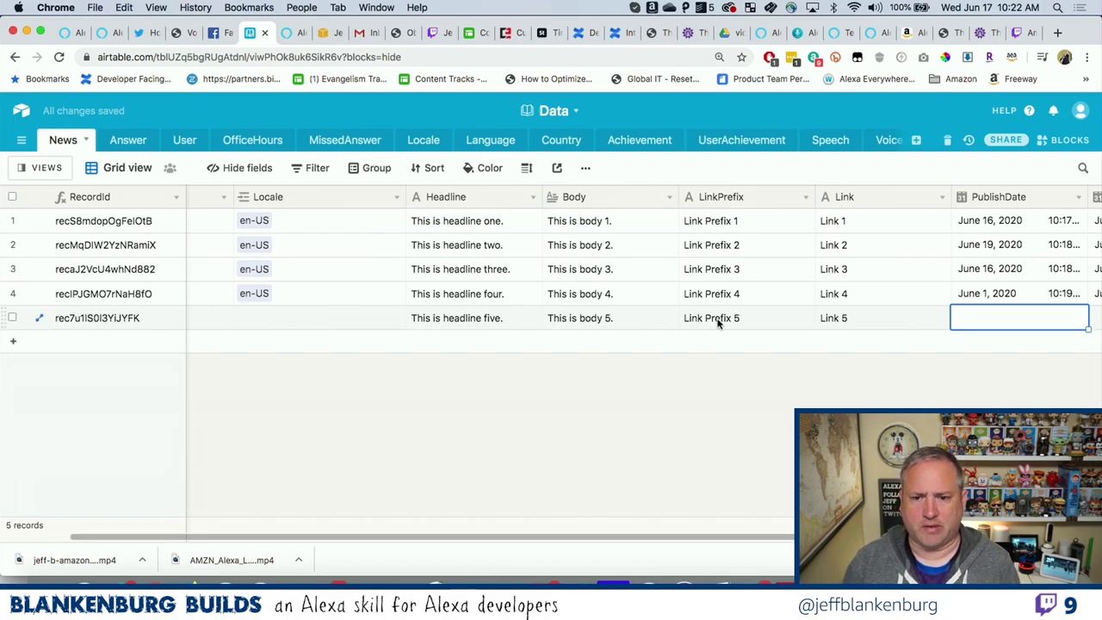
Set record five's PublishDate to June 16, 2020 and ExpirationDate to June 19, 2020.
{"action": "left_click", "coordinate": [964, 318]}
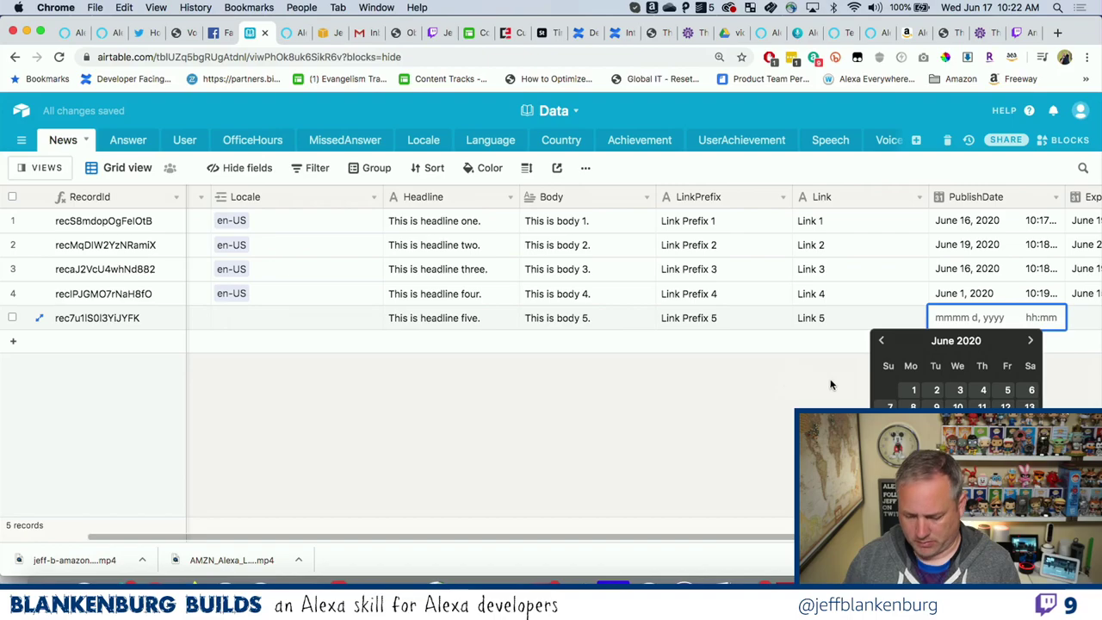
{"action": "key", "text": "Return"}
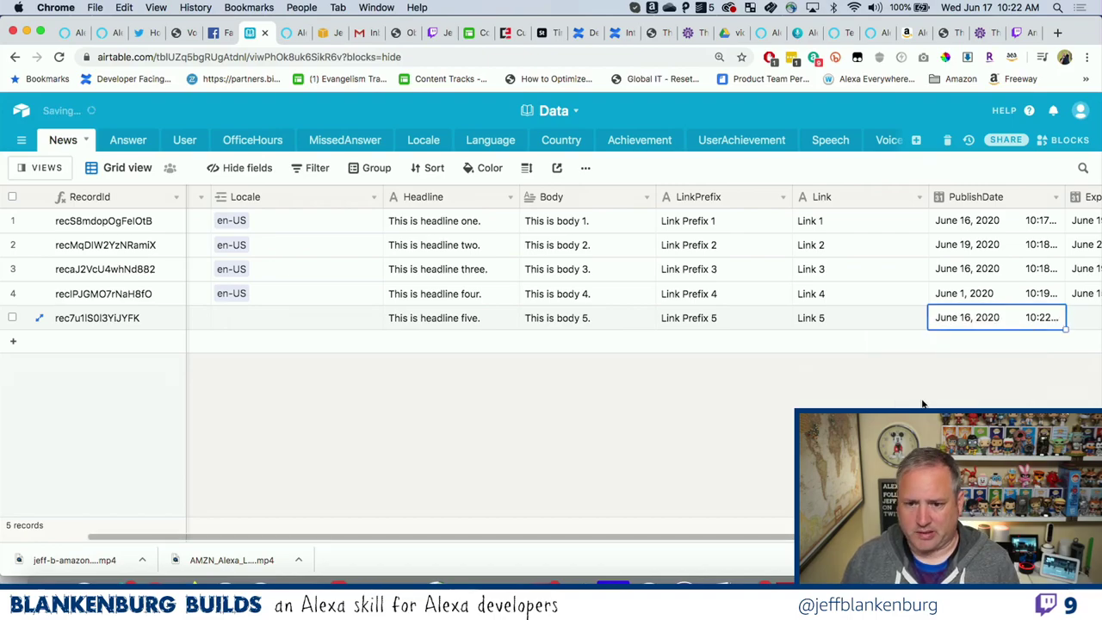
{"action": "left_click", "coordinate": [1089, 323]}
{"action": "key", "text": "Return"}
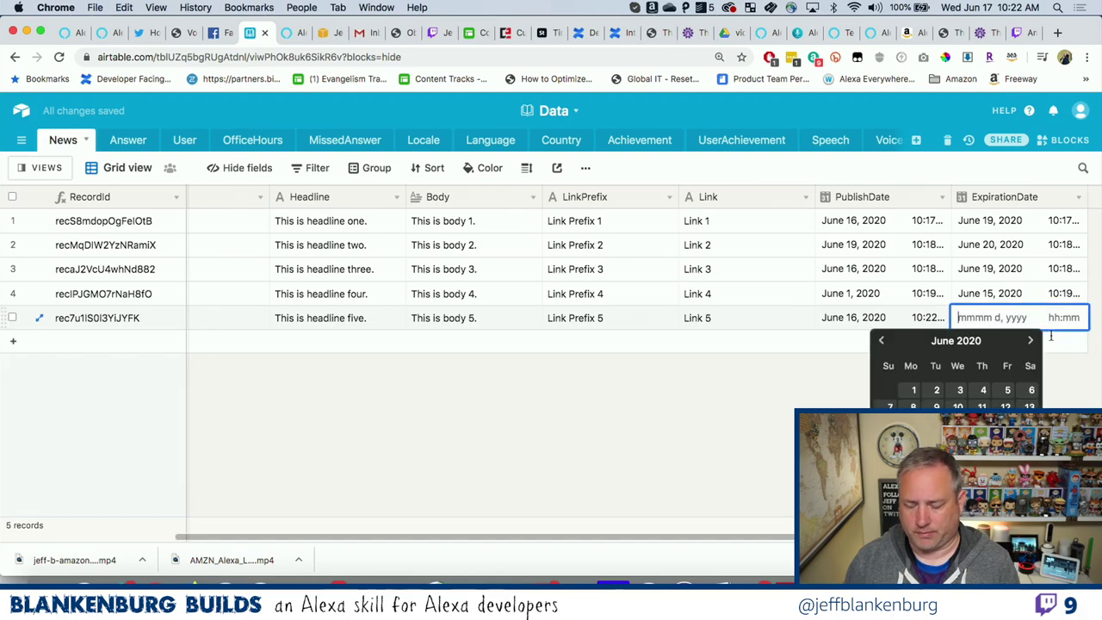
{"action": "key", "text": "Return"}
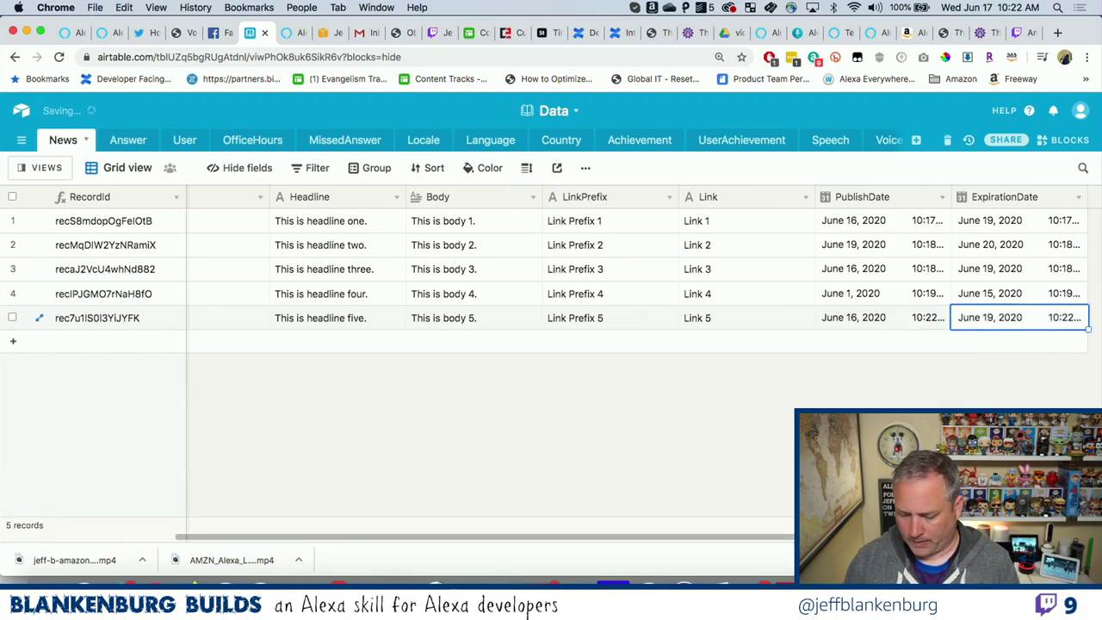
{"action": "scroll", "coordinate": [551, 344], "scroll_direction": "left", "scroll_amount": 5}
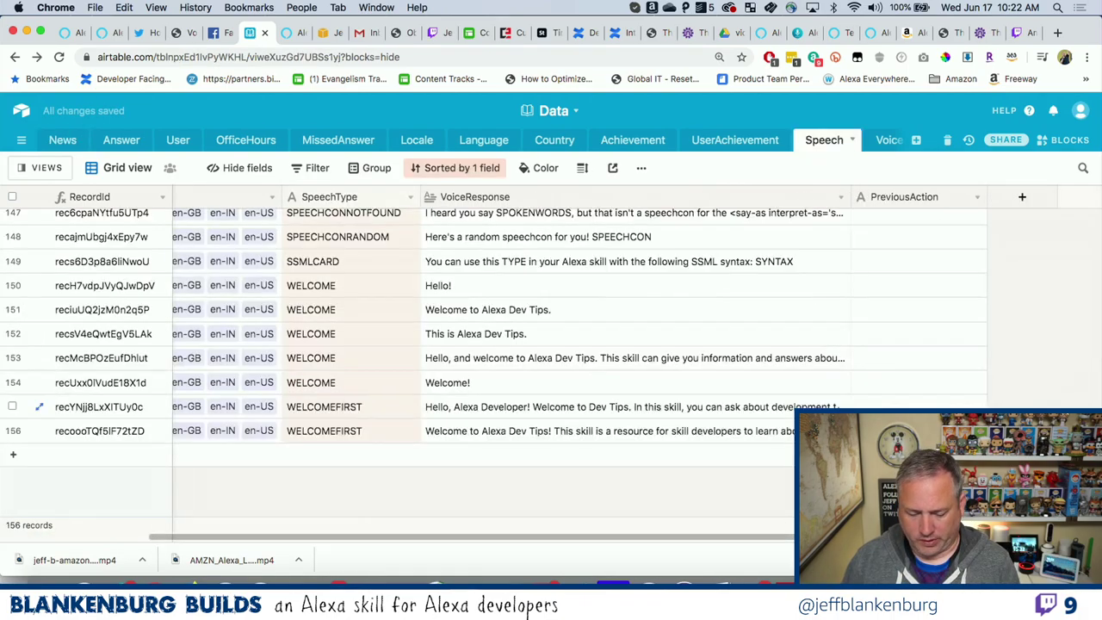
Link News record five to the en-AU locale.
{"action": "left_click", "coordinate": [62, 139]}
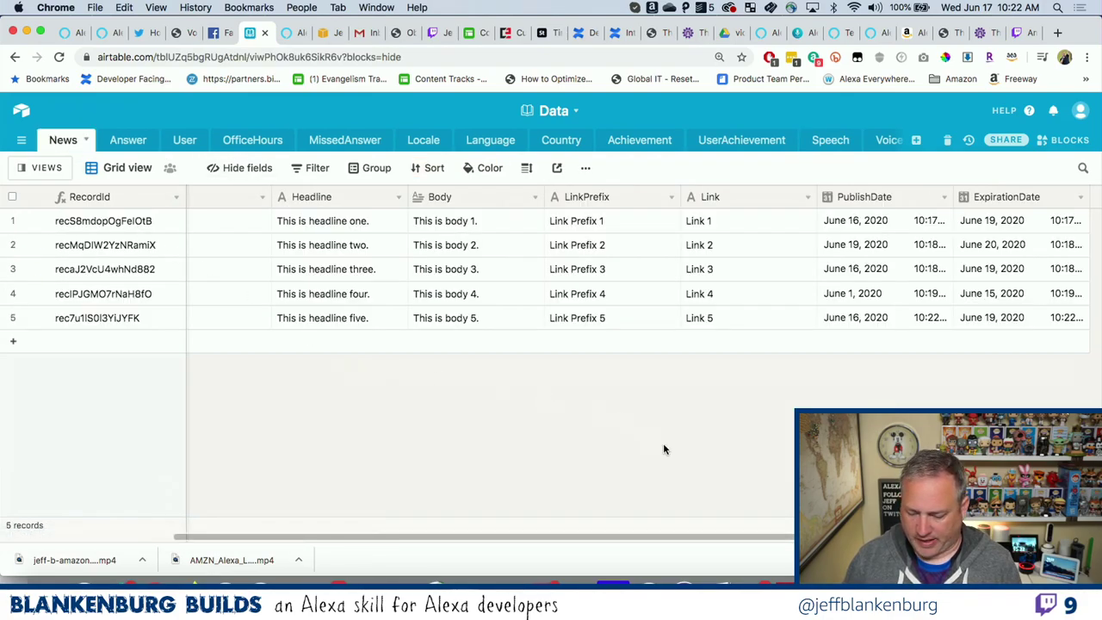
{"action": "scroll", "coordinate": [663, 448], "scroll_direction": "left", "scroll_amount": 5}
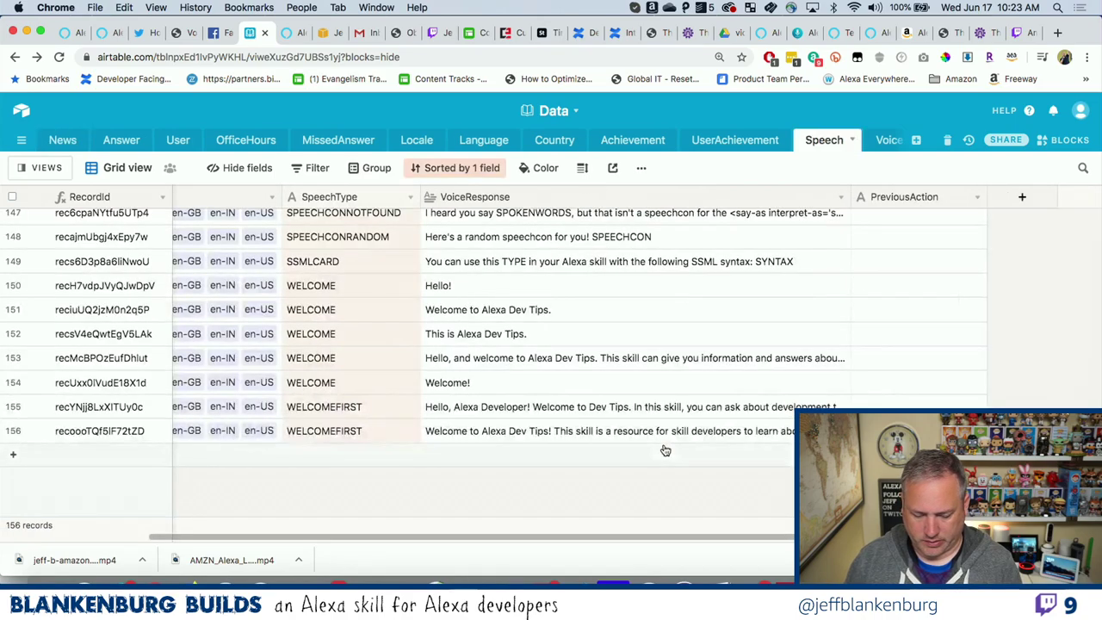
{"action": "left_click", "coordinate": [62, 140]}
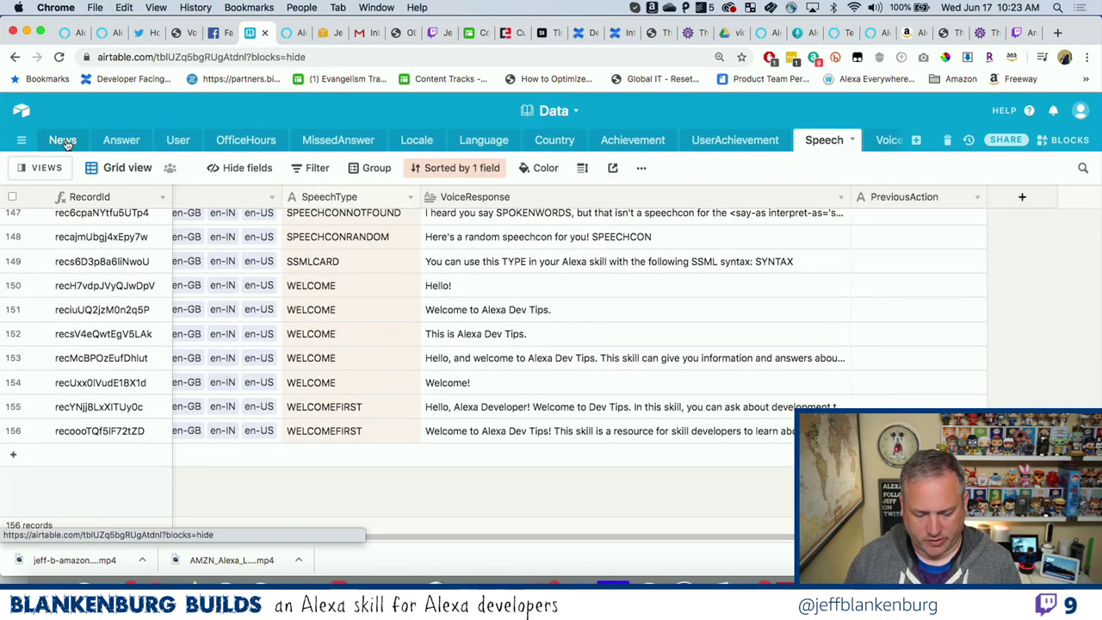
{"action": "left_click", "coordinate": [255, 321]}
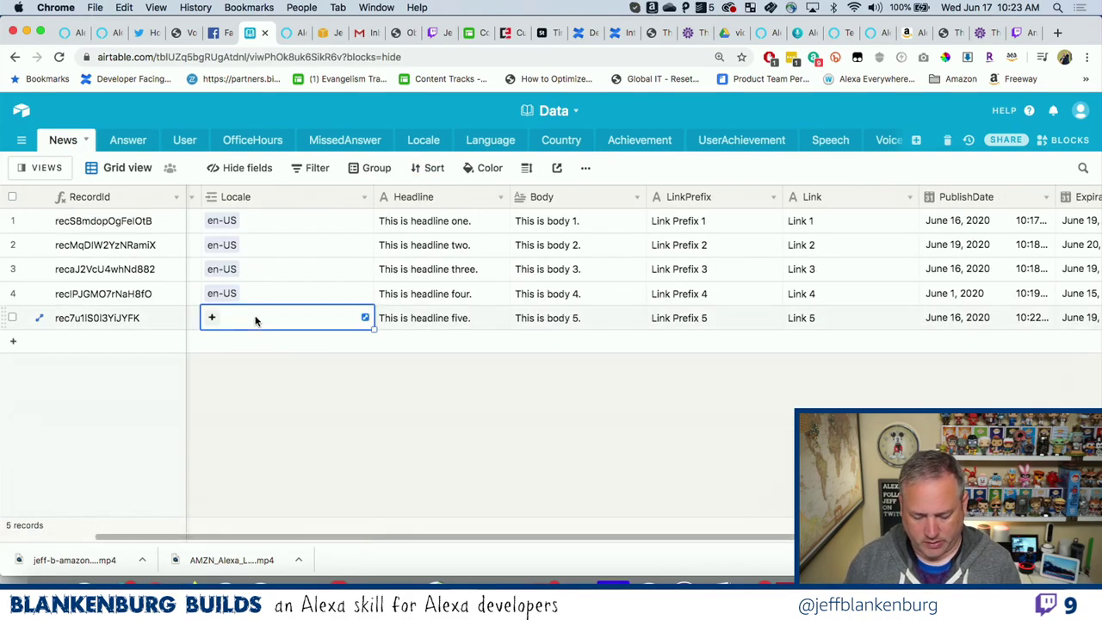
{"action": "type", "text": "en-"}
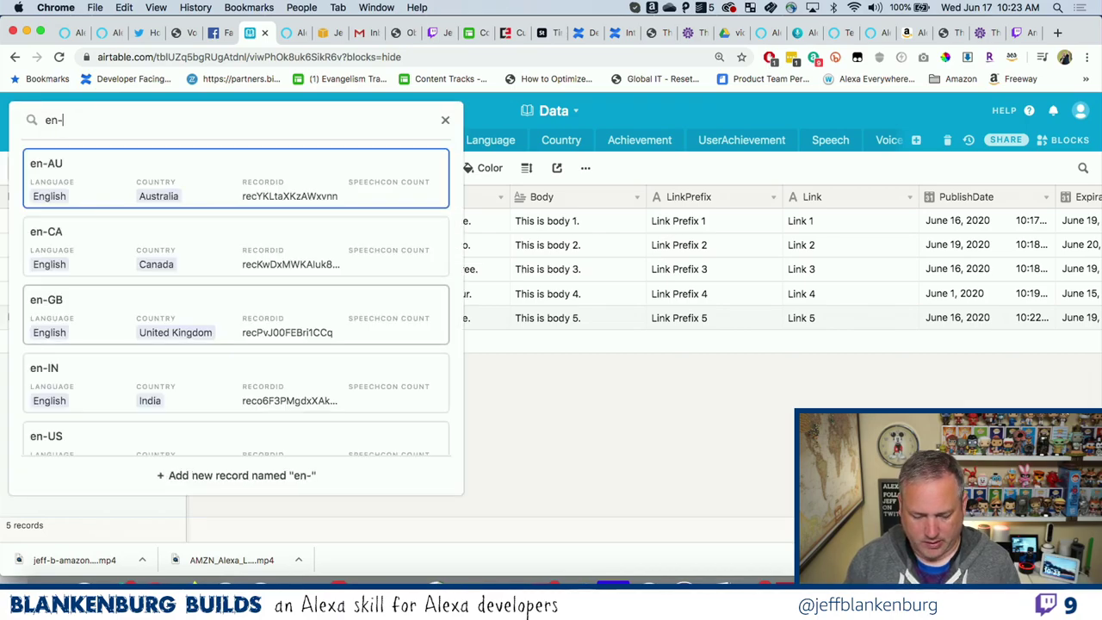
{"action": "left_click", "coordinate": [237, 168]}
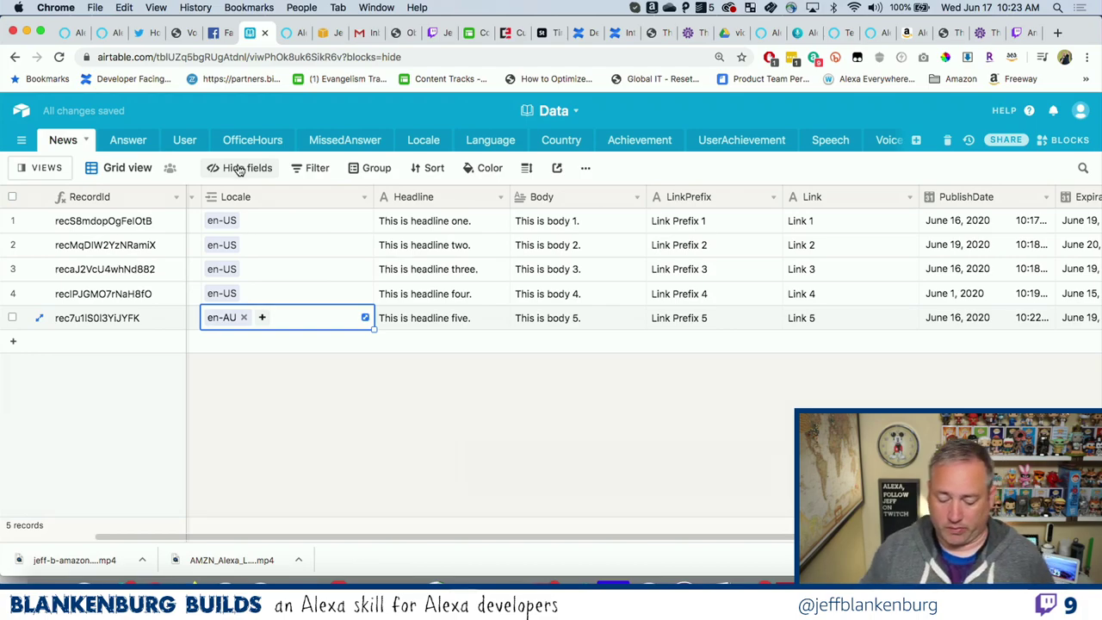
Review row four's fields in the News table, then return to the code editor.
{"action": "scroll", "coordinate": [490, 465], "scroll_direction": "left", "scroll_amount": 5}
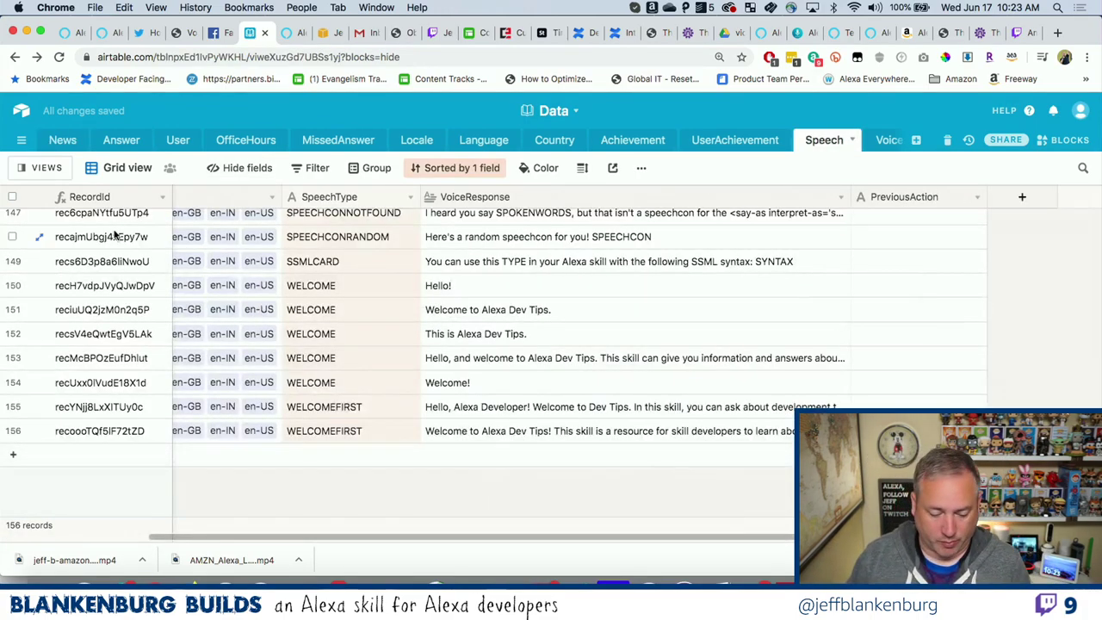
{"action": "left_click", "coordinate": [57, 140]}
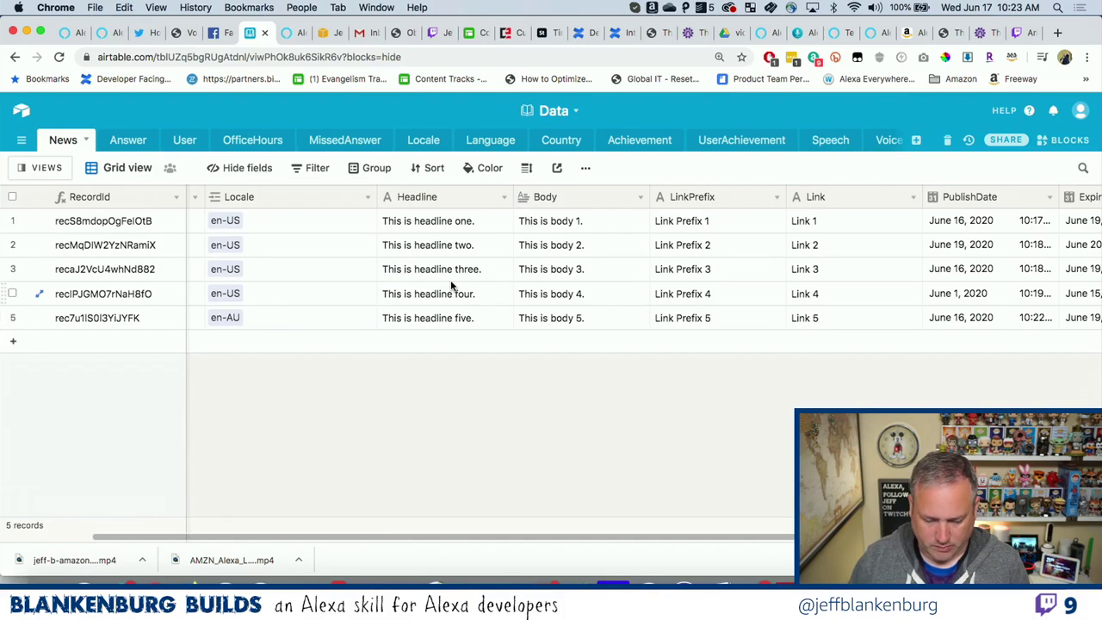
{"action": "left_click", "coordinate": [451, 294]}
{"action": "key", "text": "Right"}
{"action": "key", "text": "Right"}
{"action": "key", "text": "Left"}
{"action": "key", "text": "Left"}
{"action": "key", "text": "Left"}
{"action": "key", "text": "Left"}
{"action": "key", "text": "Left"}
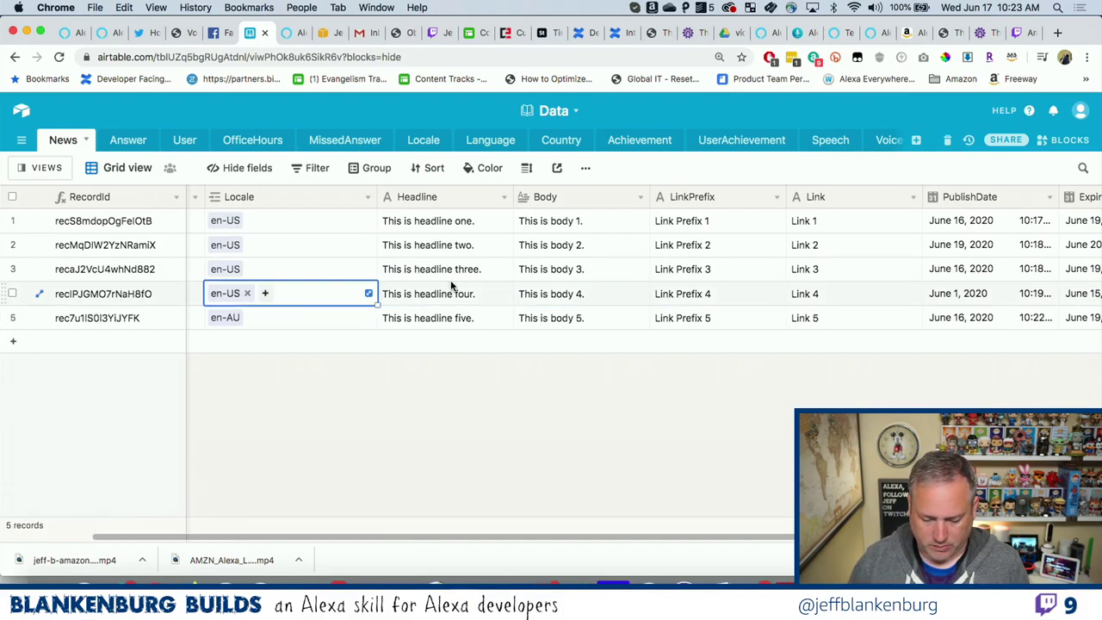
{"action": "left_click", "coordinate": [455, 393]}
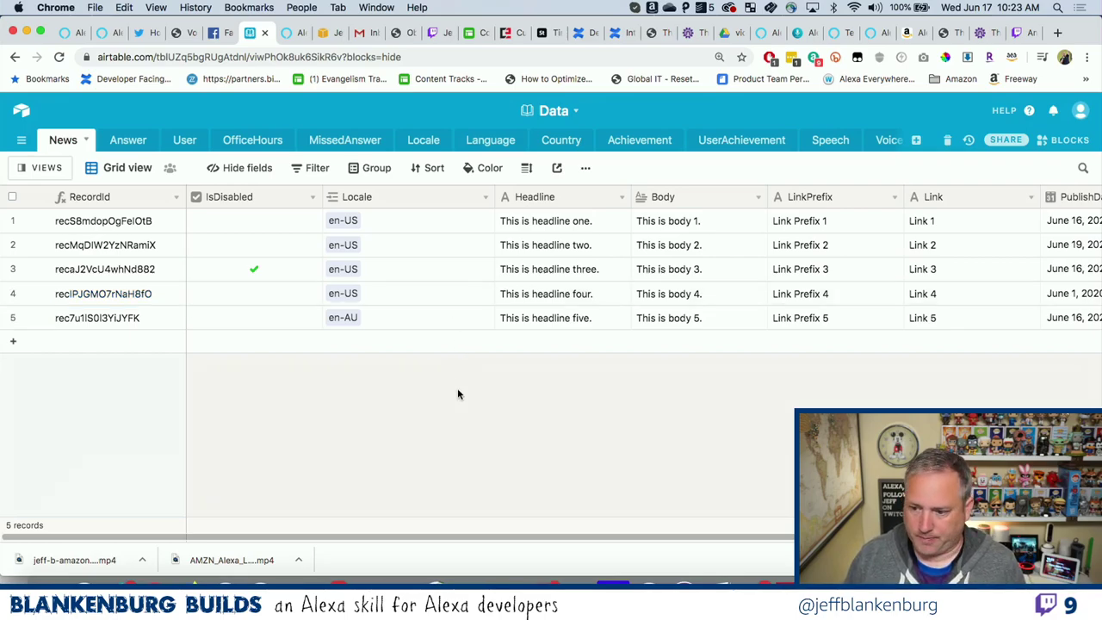
{"action": "key", "text": "ctrl+Right"}
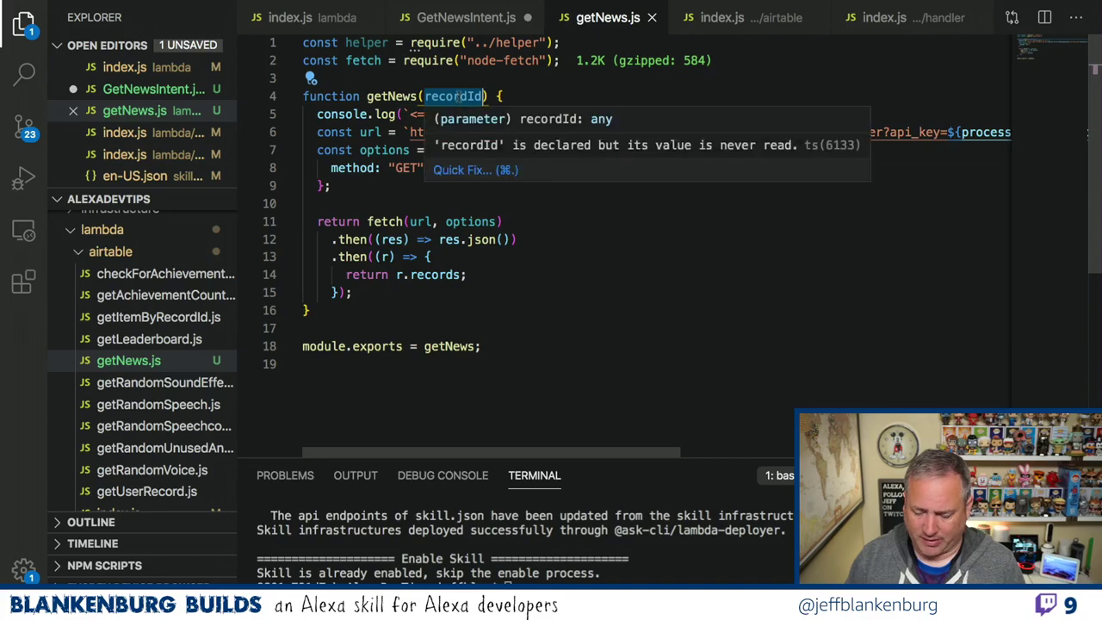
Replace getNews's recordId parameter with locale, then move to GetNewsIntent.js.
{"action": "type", "text": "locale"}
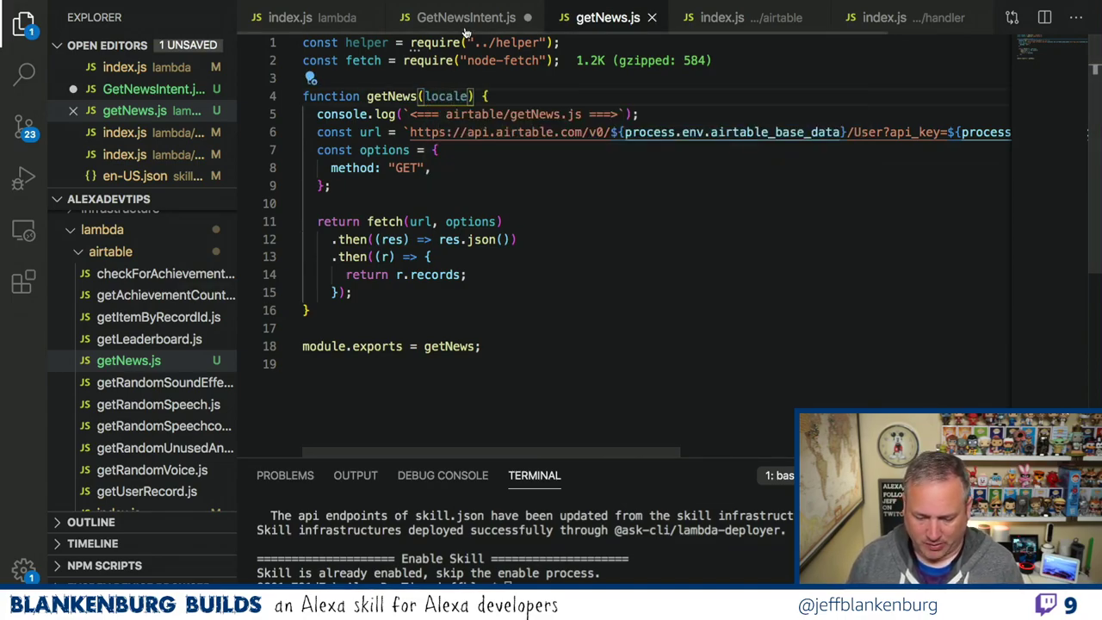
{"action": "key", "text": "ctrl+Tab"}
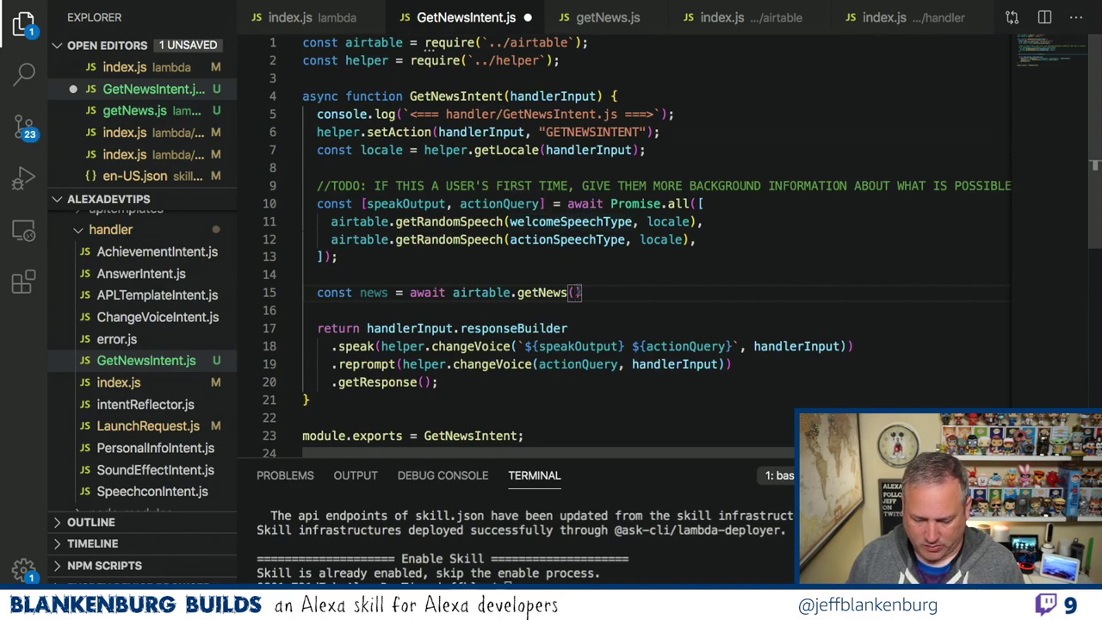
Pass locale into airtable.getNews and save, briefly deleting then restoring the Promise.all block.
{"action": "type", "text": "locale)"}
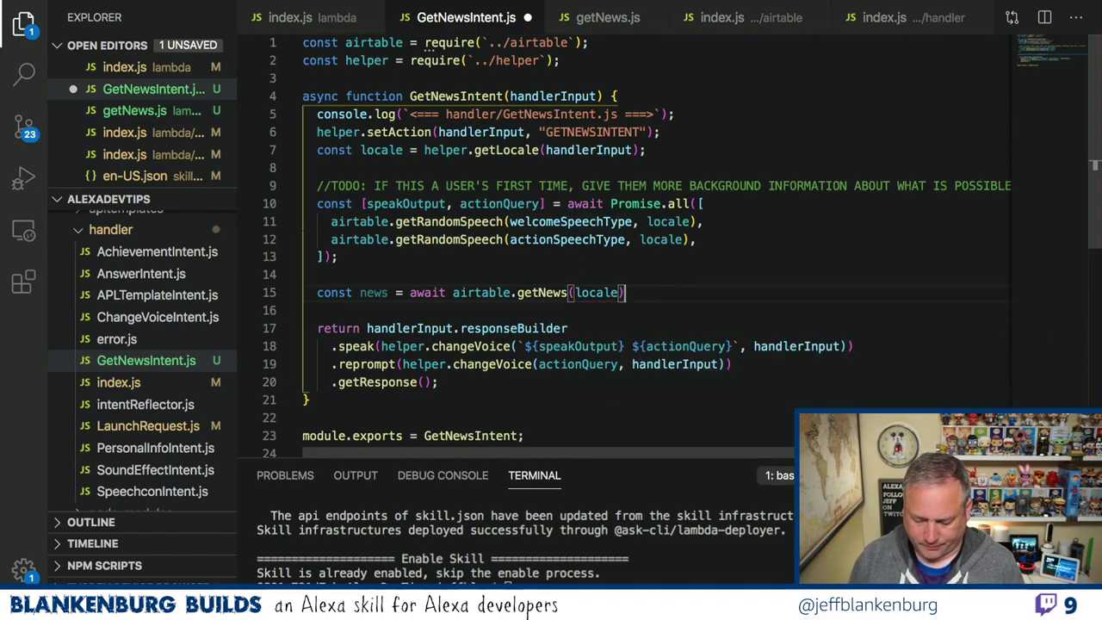
{"action": "type", "text": ";"}
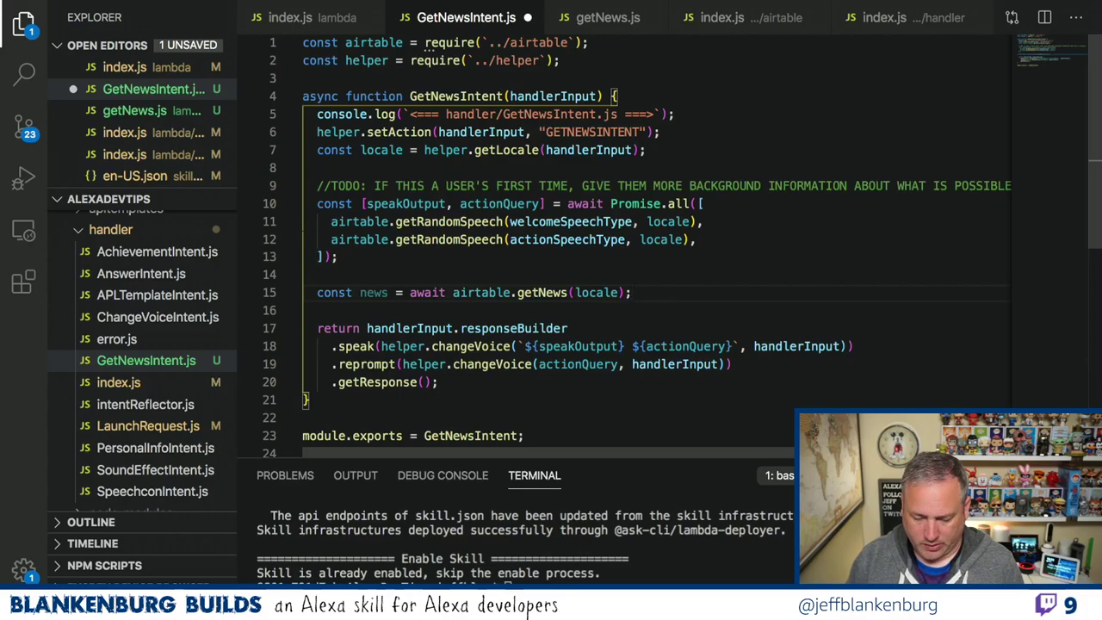
{"action": "key", "text": "ctrl+s"}
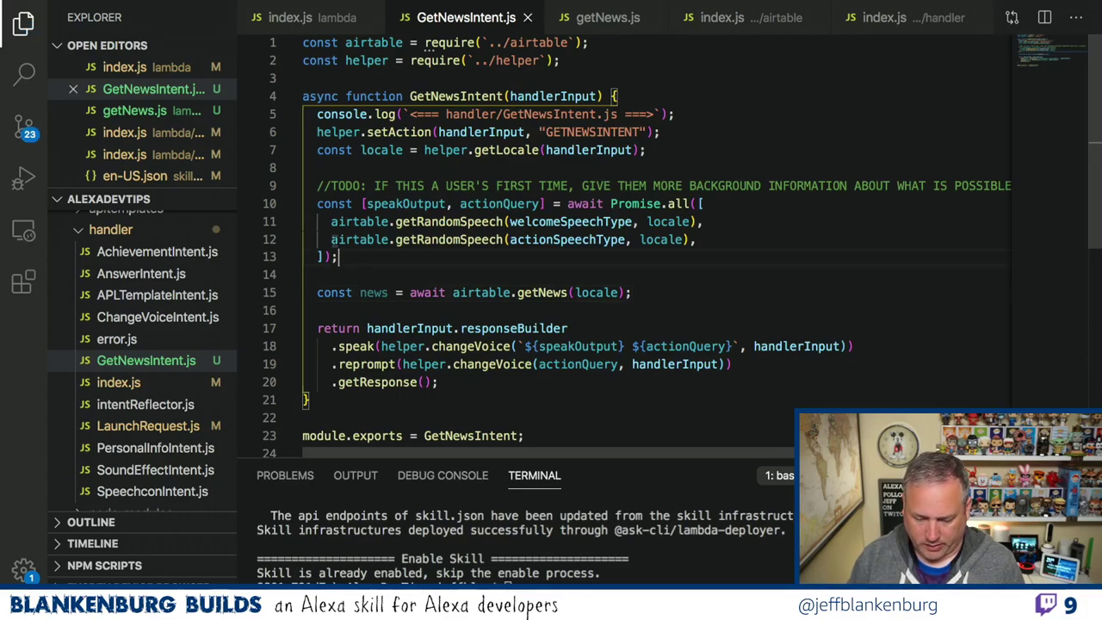
{"action": "left_click_drag", "start_coordinate": [366, 258], "coordinate": [300, 175]}
{"action": "key", "text": "ctrl+c"}
{"action": "key", "text": "BackSpace"}
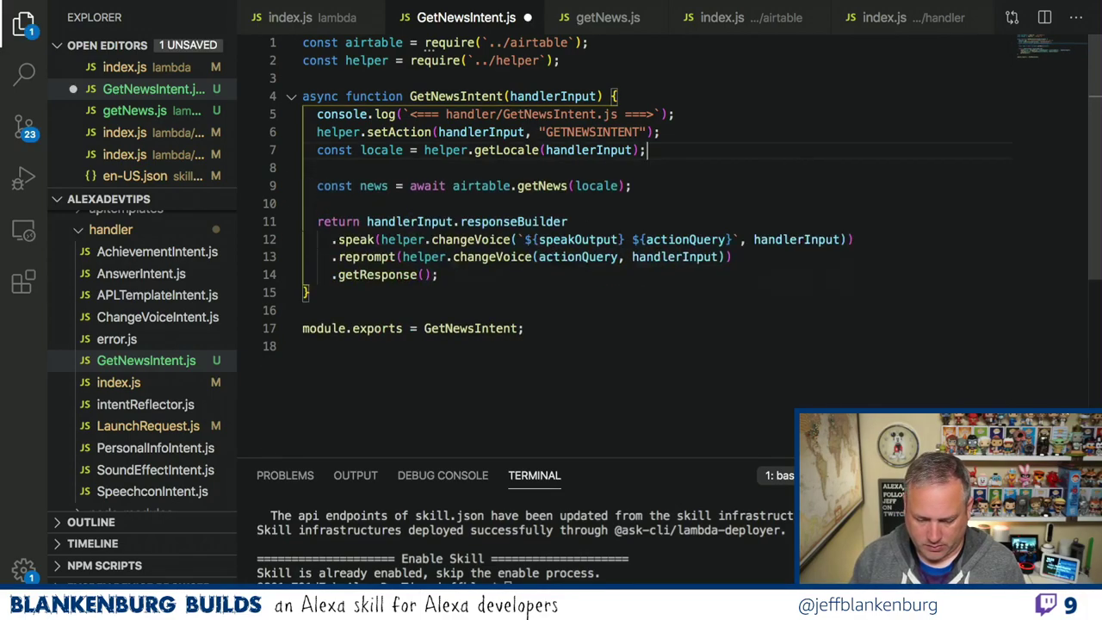
{"action": "key", "text": "BackSpace"}
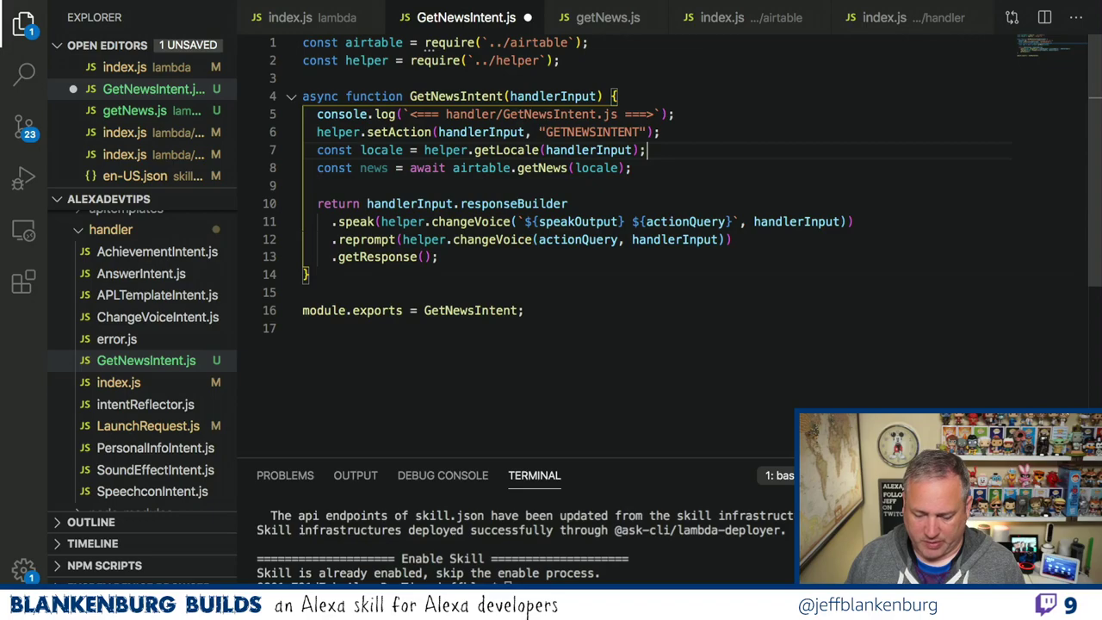
{"action": "key", "text": "ctrl+s"}
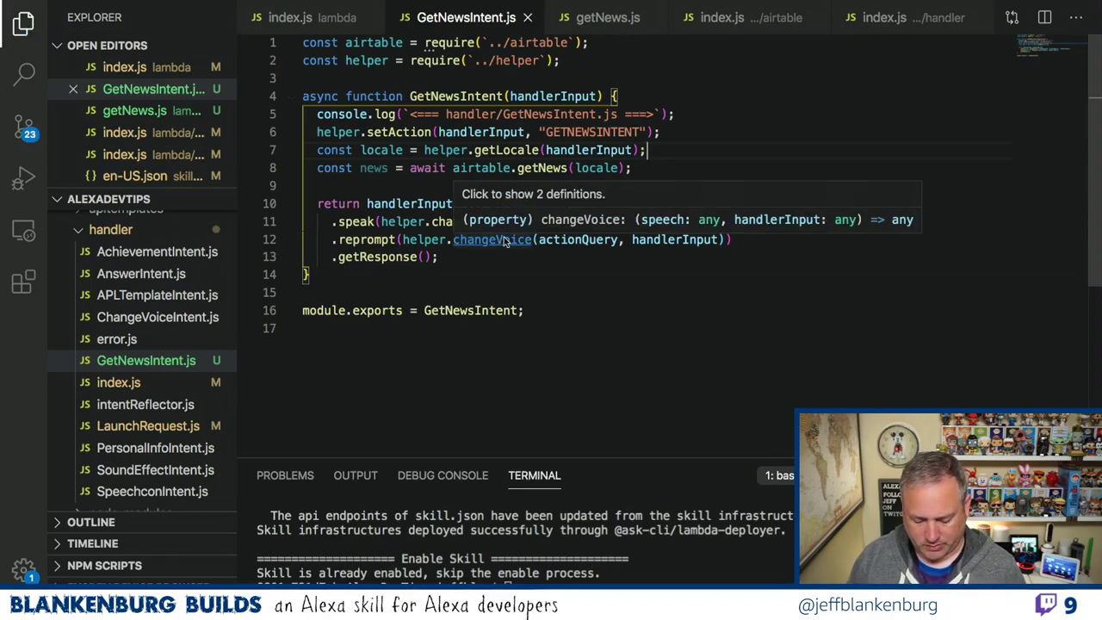
{"action": "key", "text": "Return"}
{"action": "key", "text": "Return"}
{"action": "key", "text": "ctrl+v"}
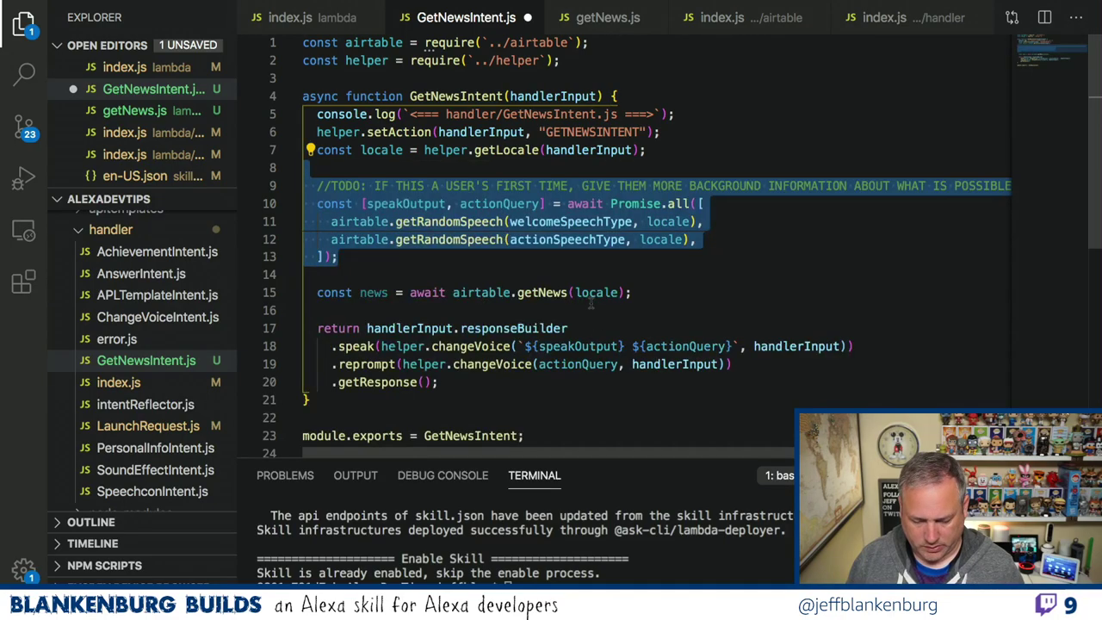
Change the Promise.all calls to getNews() and getRandomSpeech("ACTIONQUERY"), dropping the trailing comma.
{"action": "left_click", "coordinate": [439, 239]}
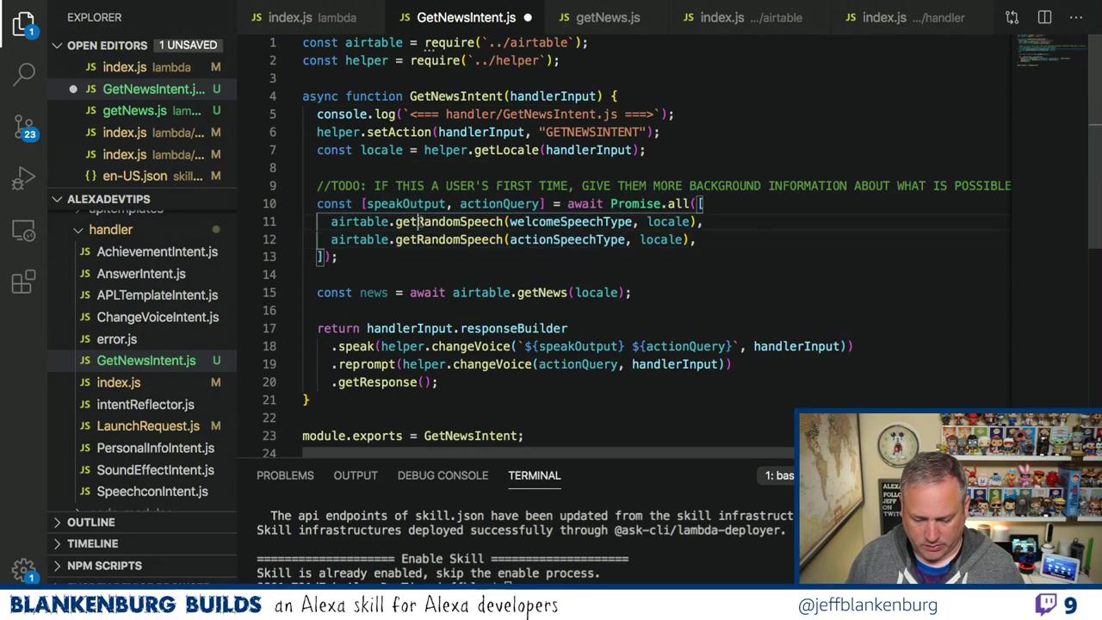
{"action": "left_click_drag", "start_coordinate": [420, 222], "coordinate": [502, 222]}
{"action": "type", "text": "getNews"}
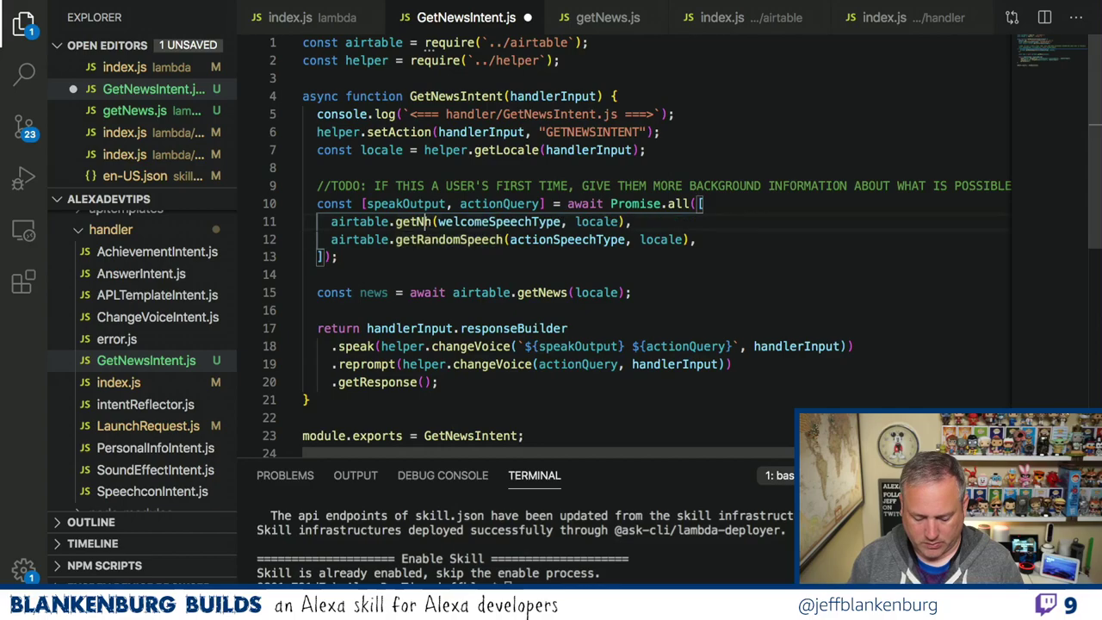
{"action": "left_click_drag", "start_coordinate": [459, 221], "coordinate": [596, 222]}
{"action": "key", "text": "BackSpace"}
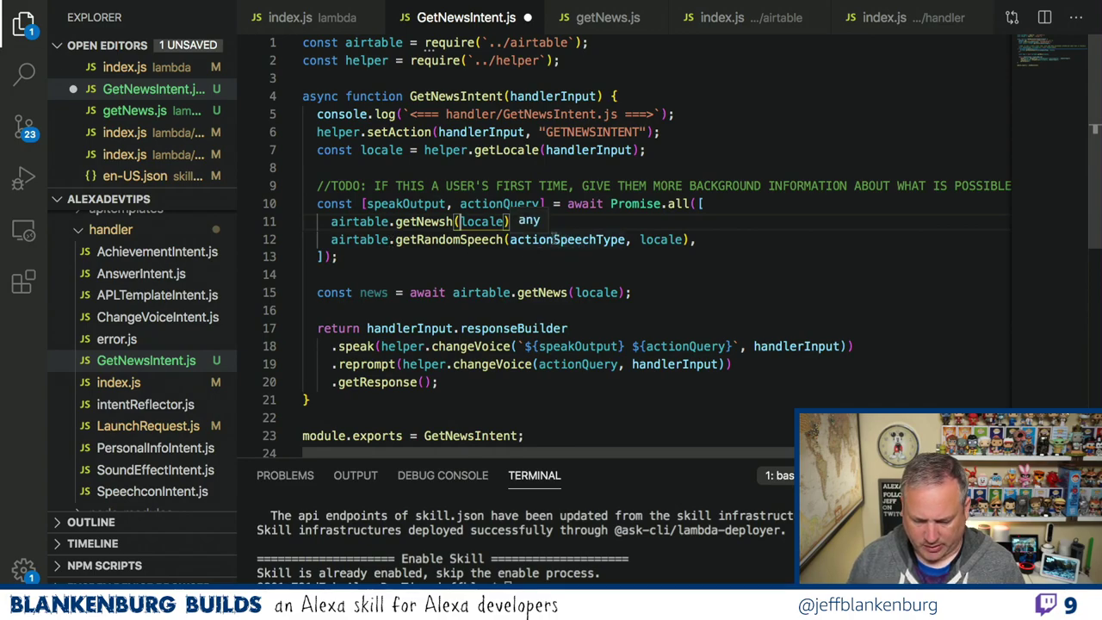
{"action": "left_click_drag", "start_coordinate": [554, 240], "coordinate": [624, 239]}
{"action": "key", "text": "BackSpace"}
{"action": "key", "text": "BackSpace"}
{"action": "key", "text": "BackSpace"}
{"action": "key", "text": "BackSpace"}
{"action": "key", "text": "BackSpace"}
{"action": "key", "text": "BackSpace"}
{"action": "key", "text": "BackSpace"}
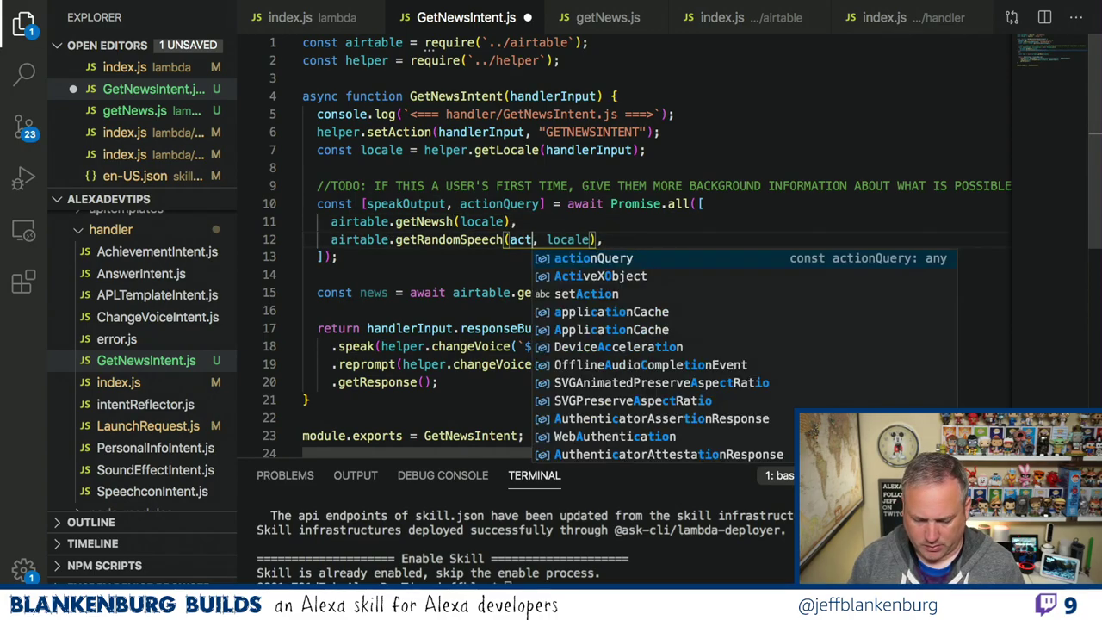
{"action": "type", "text": "\"ACTIONQUERY\""}
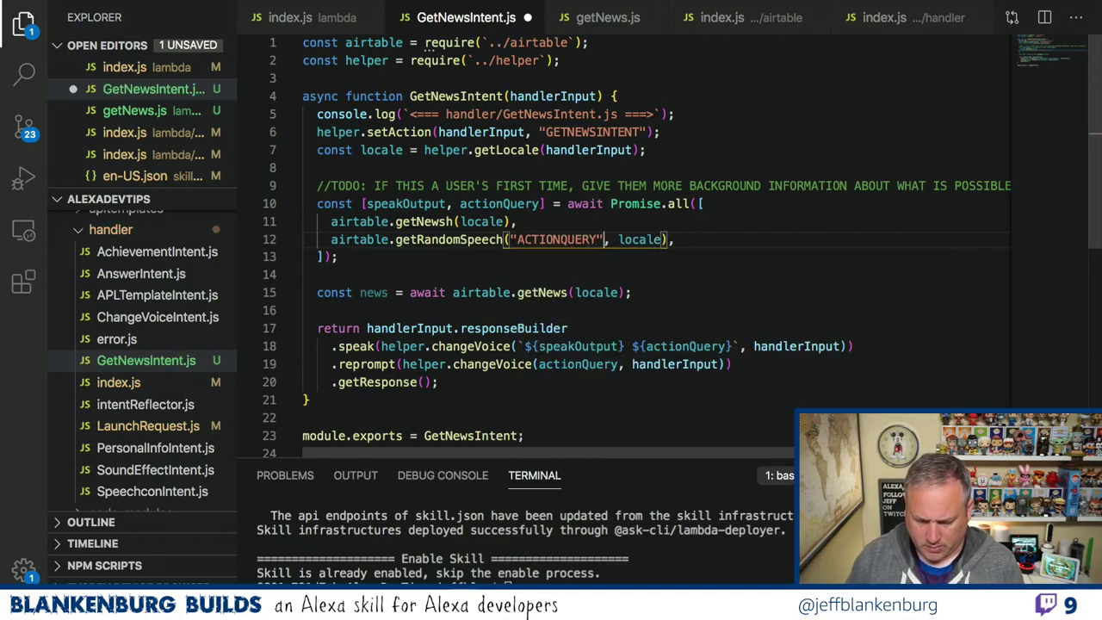
{"action": "left_click", "coordinate": [676, 240]}
{"action": "key", "text": "BackSpace"}
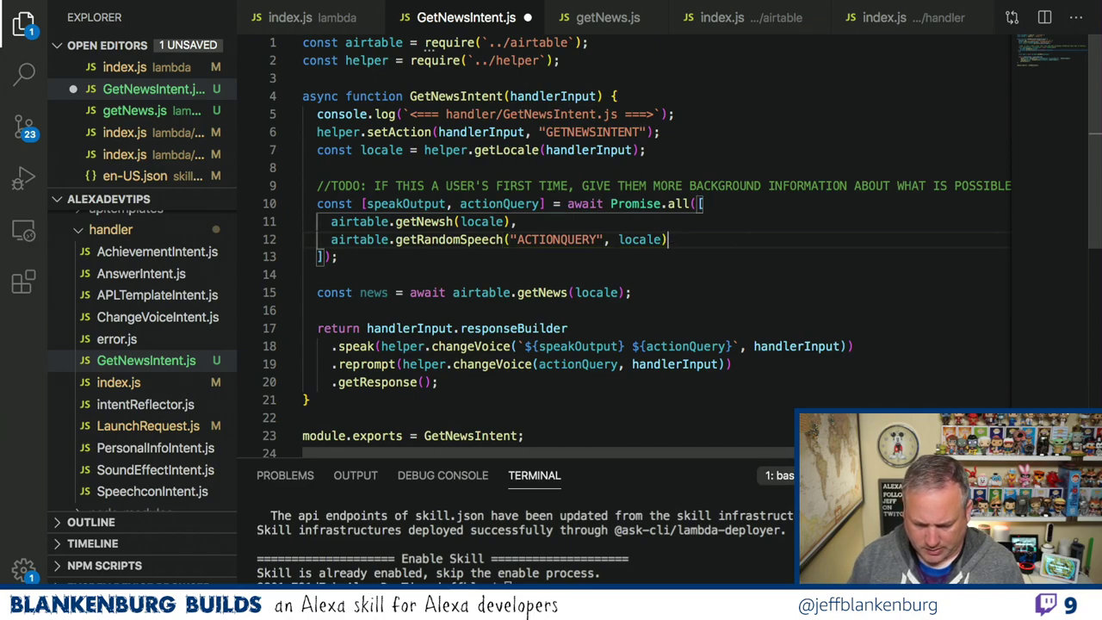
Remove the old news line, name the first result news, add const speakOutput = news; and save.
{"action": "left_click_drag", "start_coordinate": [640, 292], "coordinate": [317, 292]}
{"action": "key", "text": "BackSpace"}
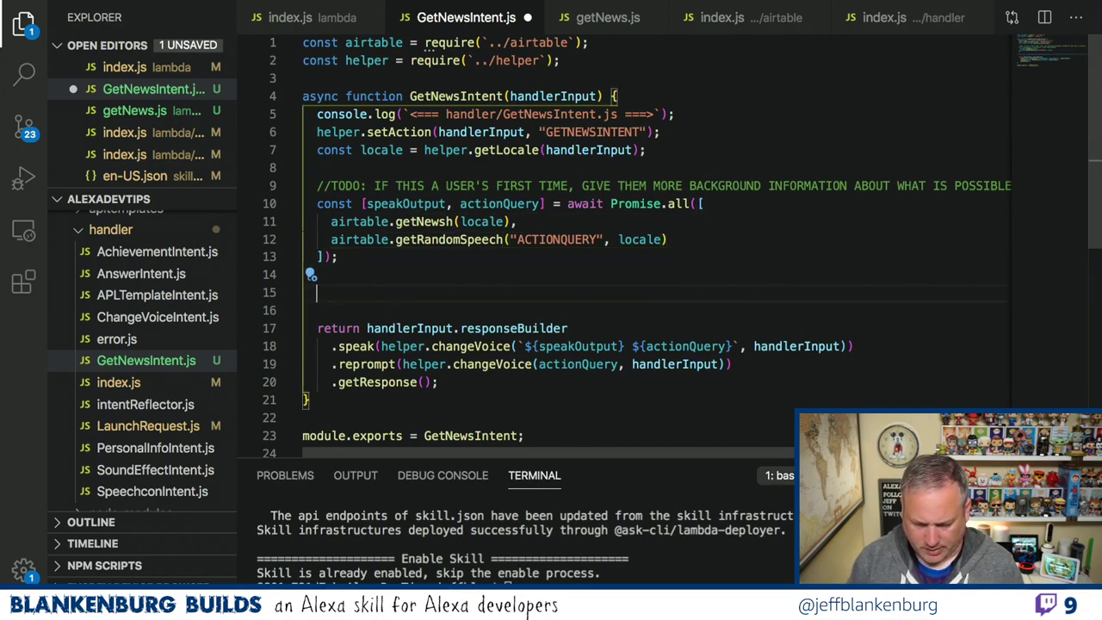
{"action": "double_click", "coordinate": [408, 203]}
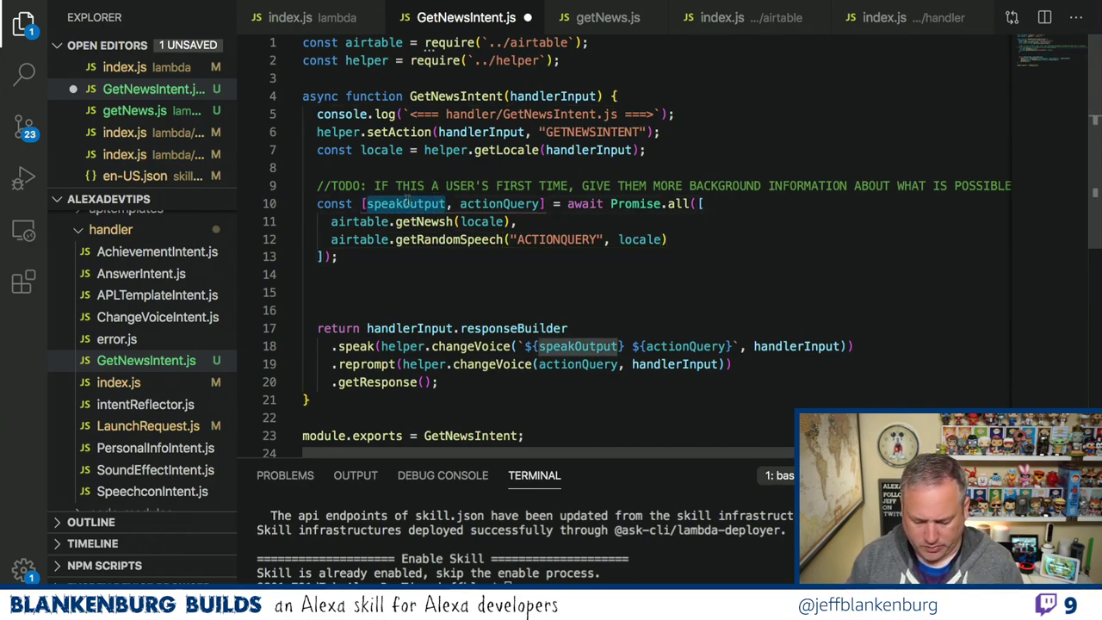
{"action": "type", "text": "news"}
{"action": "left_click", "coordinate": [420, 256]}
{"action": "key", "text": "Return"}
{"action": "key", "text": "Return"}
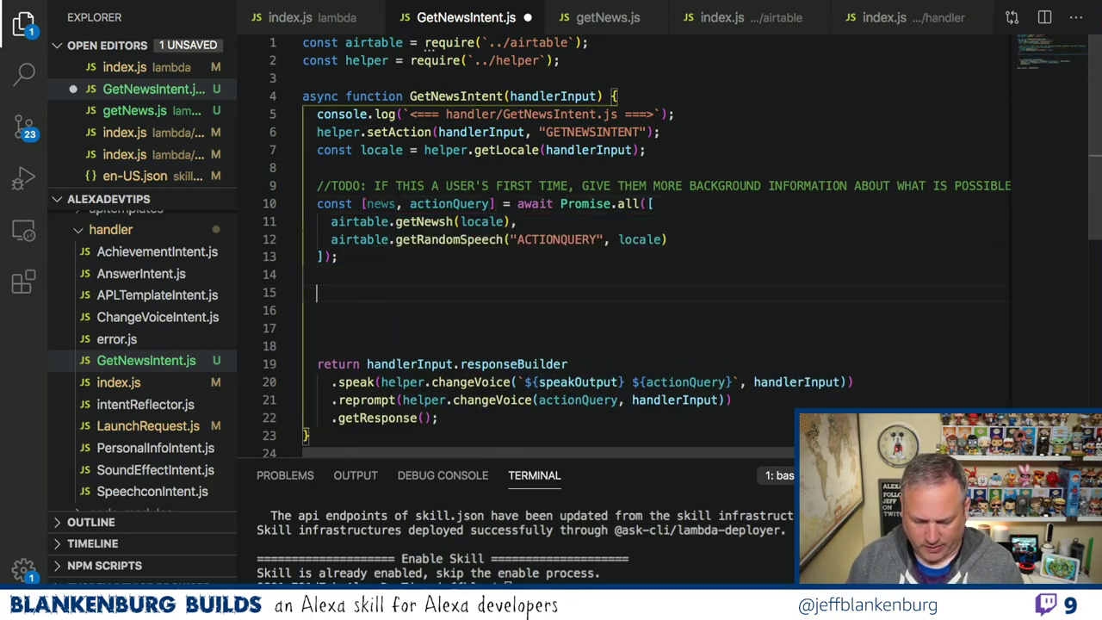
{"action": "type", "text": "speak"}
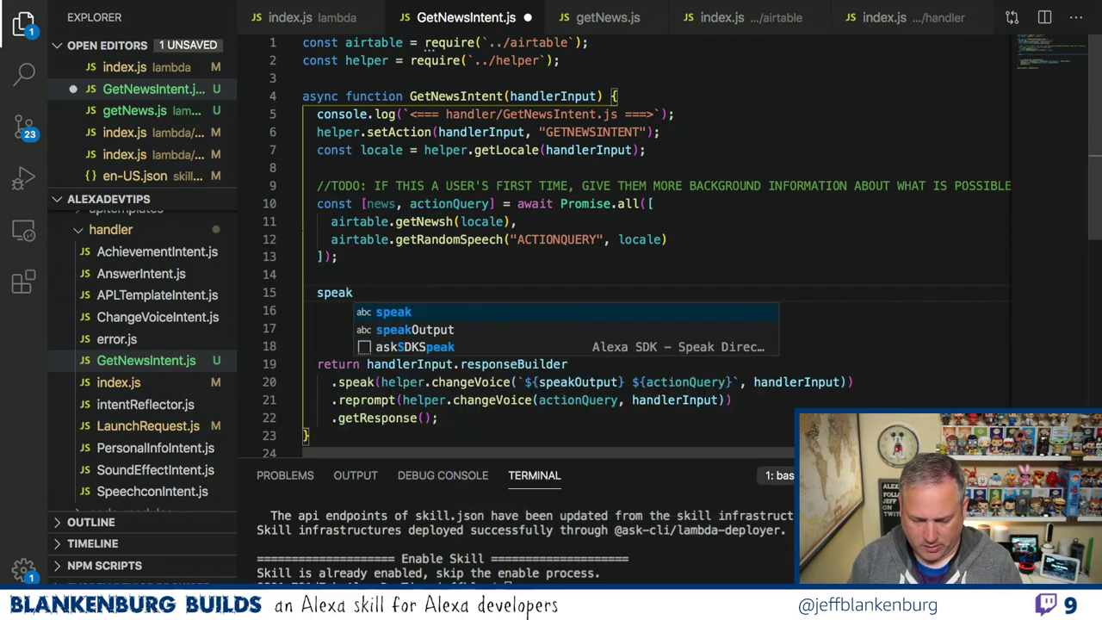
{"action": "key", "text": "BackSpace"}
{"action": "key", "text": "BackSpace"}
{"action": "key", "text": "BackSpace"}
{"action": "key", "text": "BackSpace"}
{"action": "key", "text": "BackSpace"}
{"action": "type", "text": "cpnm"}
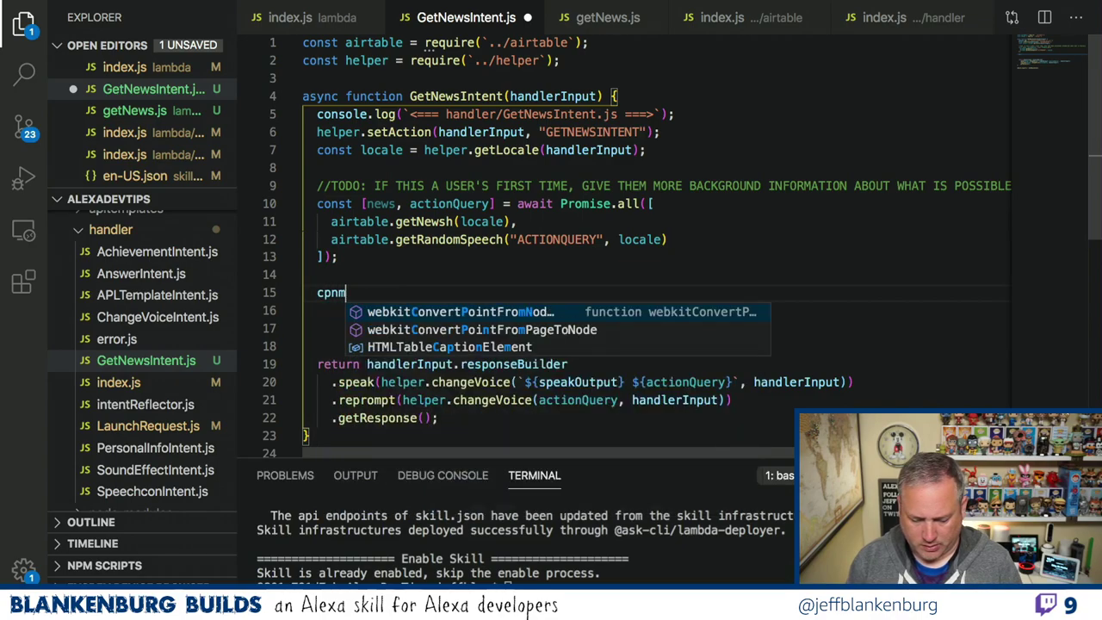
{"action": "key", "text": "BackSpace"}
{"action": "key", "text": "BackSpace"}
{"action": "key", "text": "BackSpace"}
{"action": "type", "text": "onst speak"}
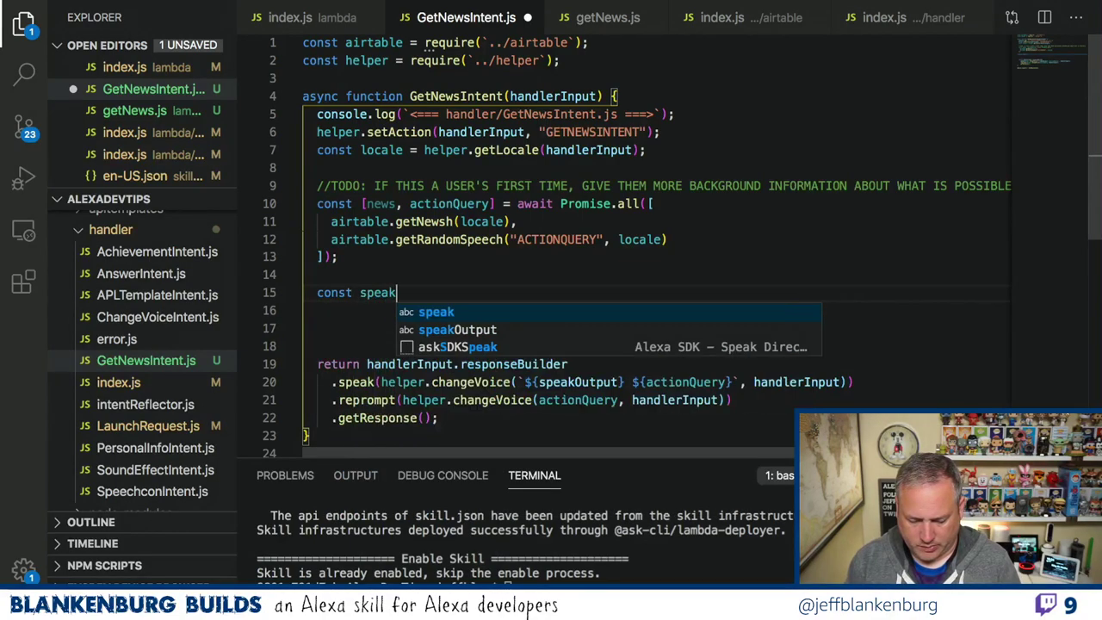
{"action": "type", "text": "Output ="}
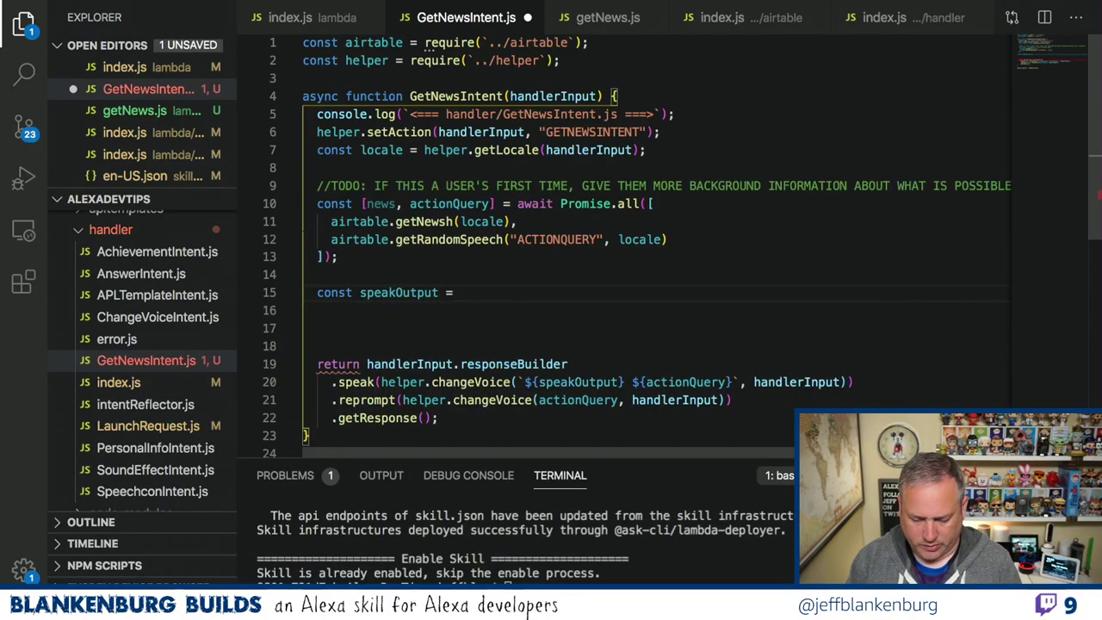
{"action": "type", "text": "news;"}
{"action": "key", "text": "ctrl+s"}
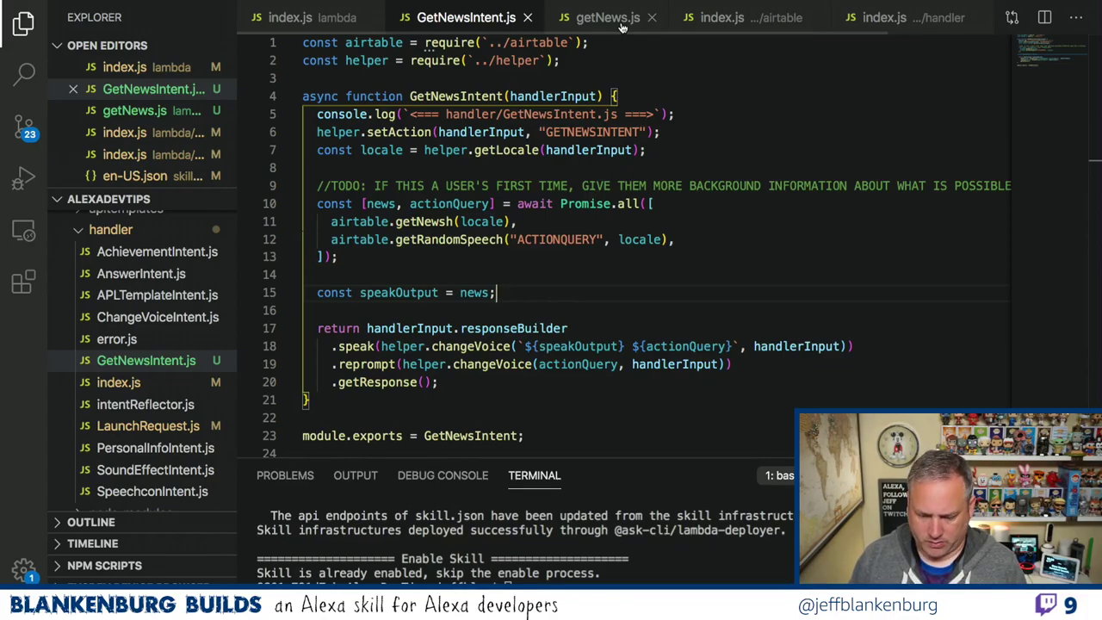
Point the getNews.js Airtable URL at the News table, remove the sort parameters, and save.
{"action": "left_click", "coordinate": [621, 27]}
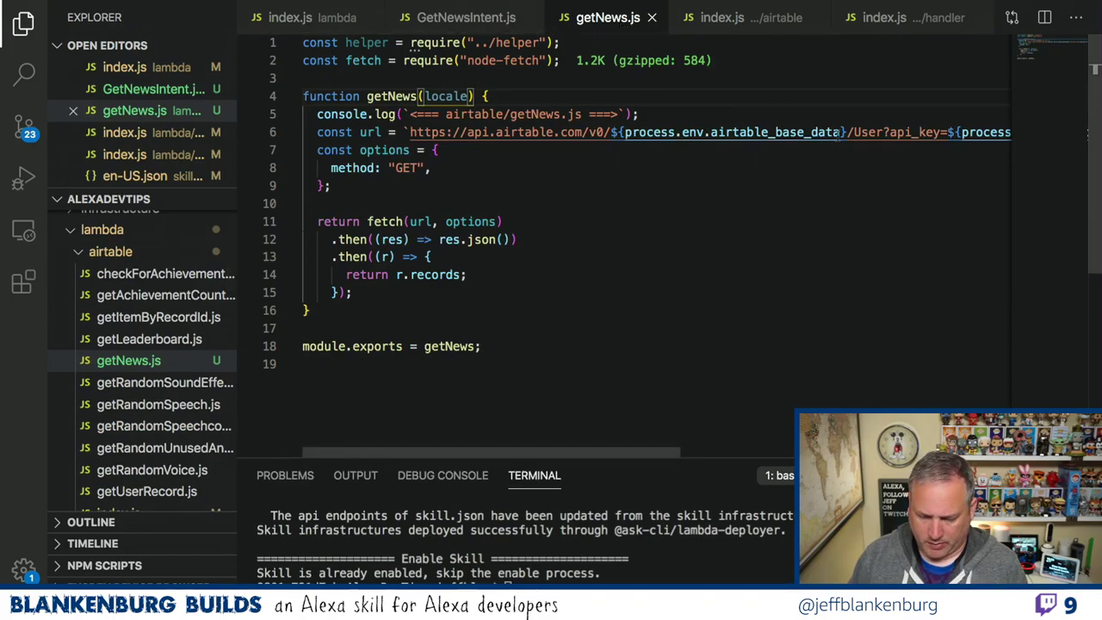
{"action": "scroll", "coordinate": [819, 132], "scroll_direction": "right", "scroll_amount": 3}
{"action": "double_click", "coordinate": [797, 131]}
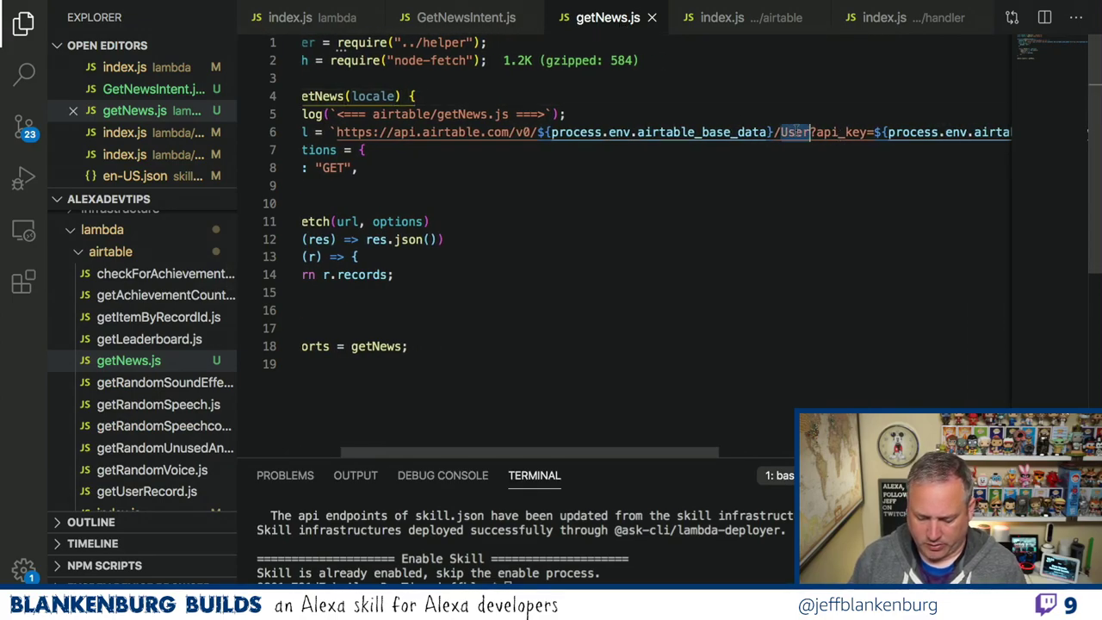
{"action": "type", "text": "News"}
{"action": "scroll", "coordinate": [878, 143], "scroll_direction": "right", "scroll_amount": 15}
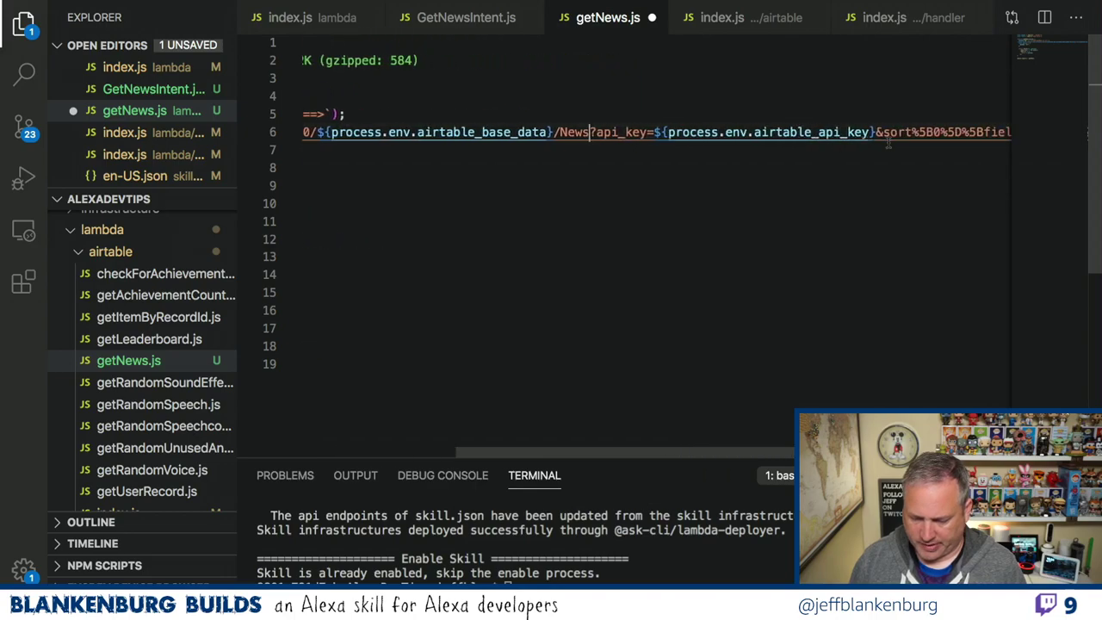
{"action": "scroll", "coordinate": [888, 143], "scroll_direction": "right", "scroll_amount": 3}
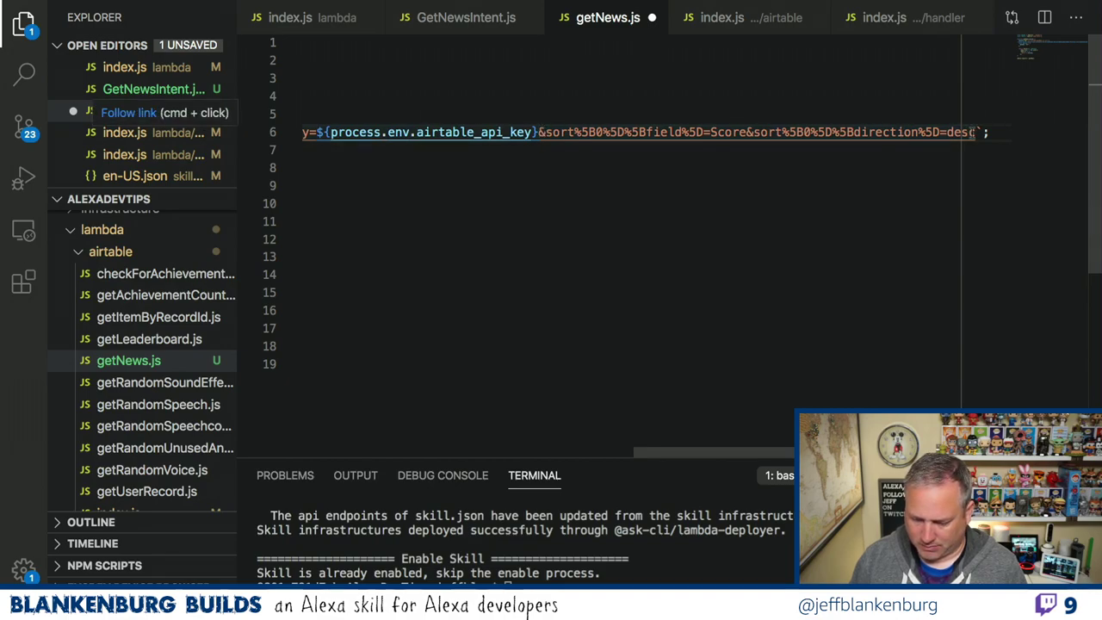
{"action": "left_click", "coordinate": [972, 131], "text": "shift"}
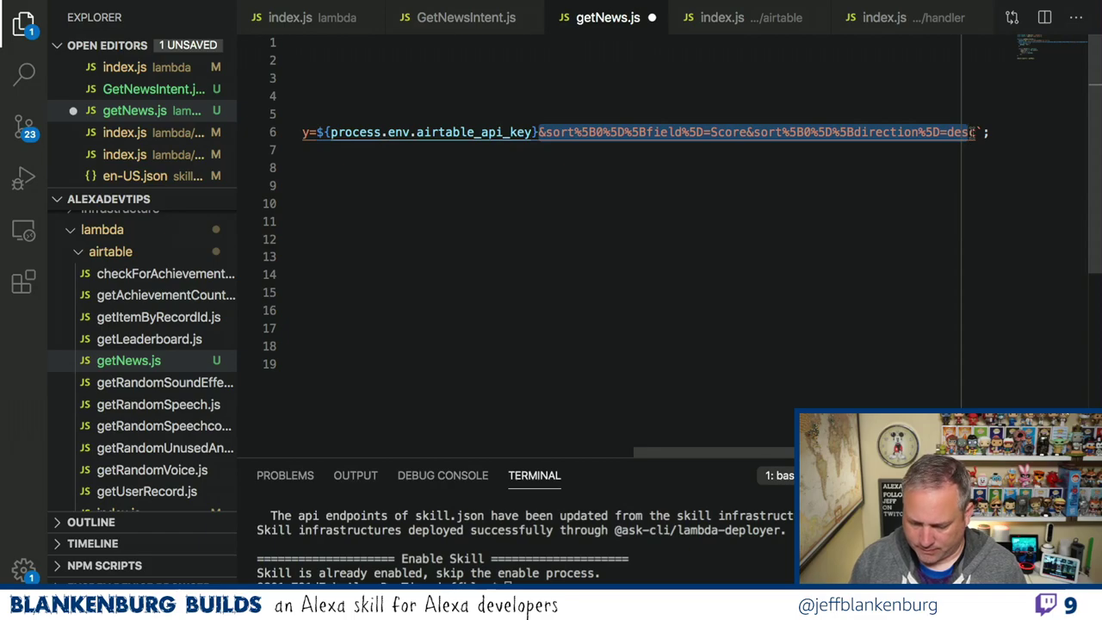
{"action": "key", "text": "BackSpace"}
{"action": "key", "text": "BackSpace"}
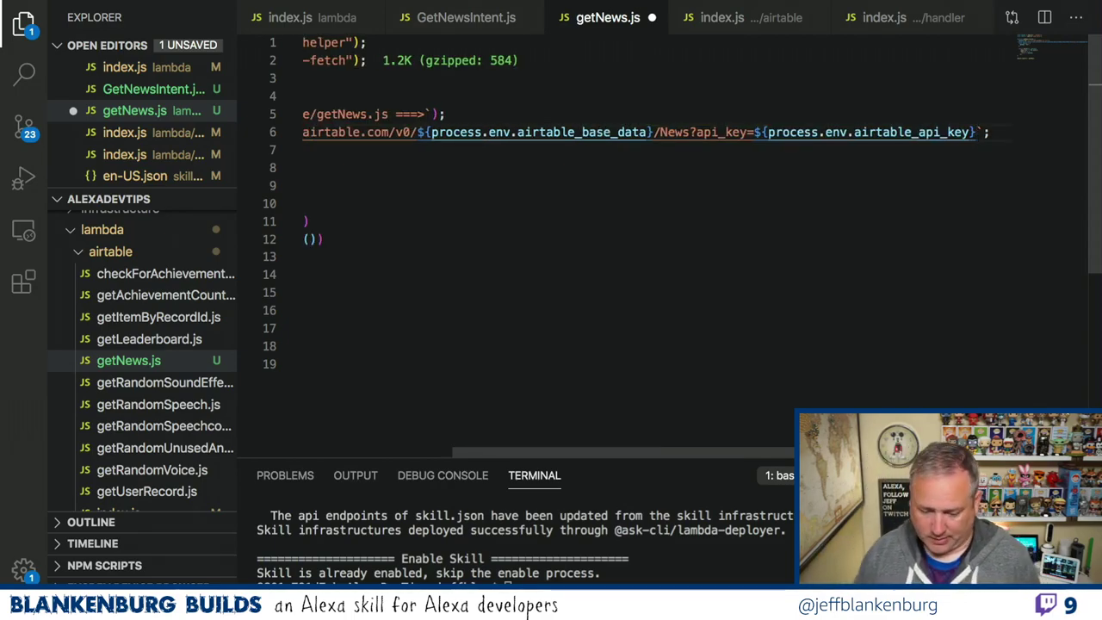
{"action": "key", "text": "ctrl+s"}
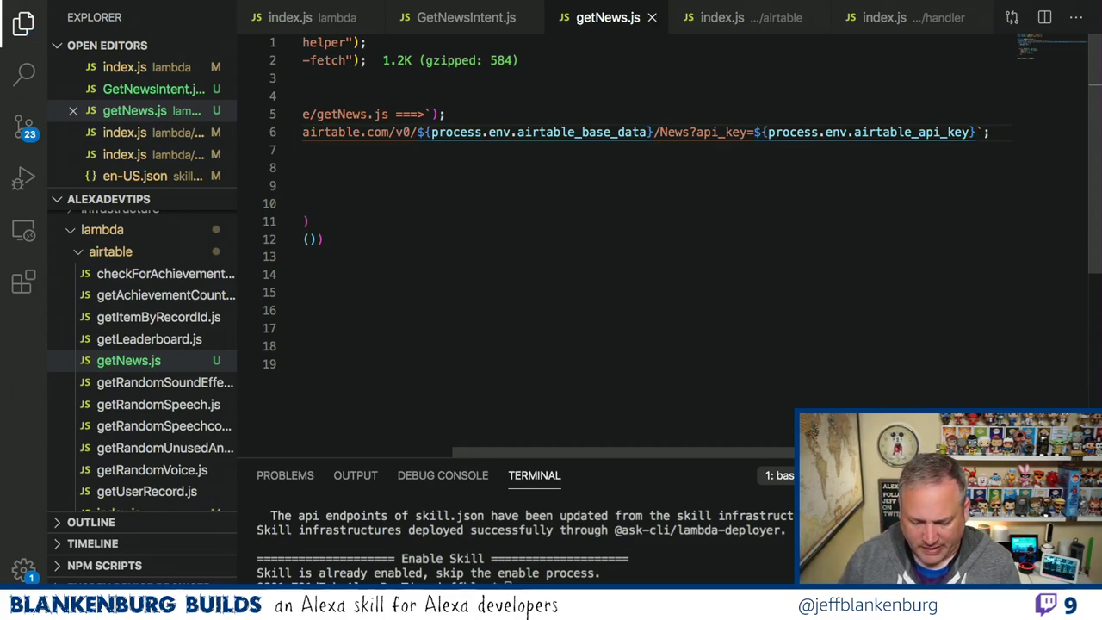
Append &AND() to the end of the request URL.
{"action": "type", "text": "$AND"}
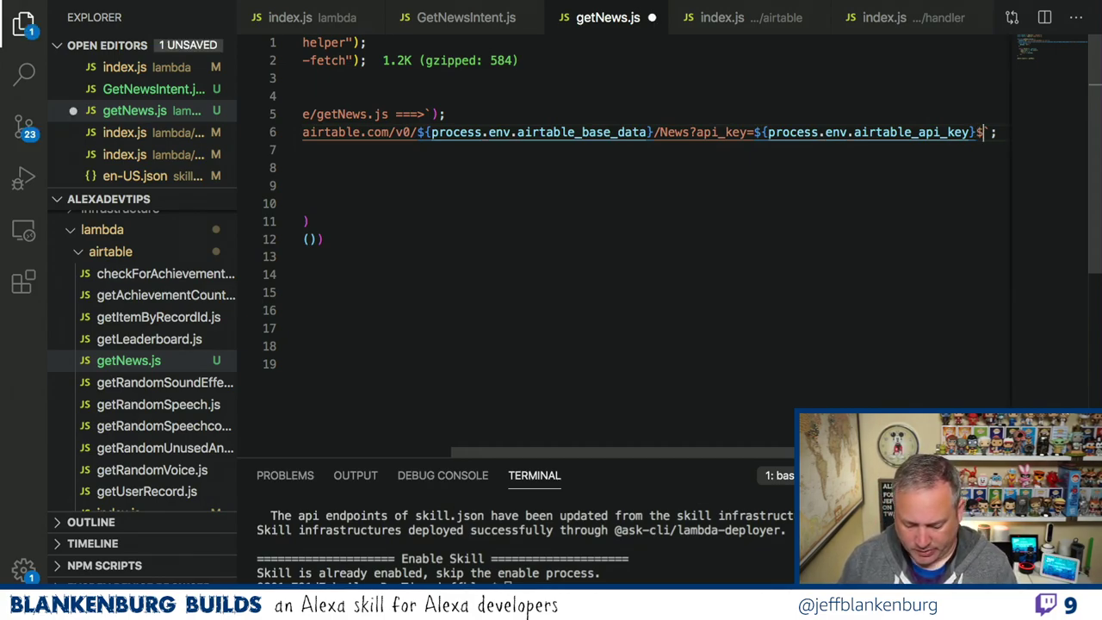
{"action": "type", "text": "()"}
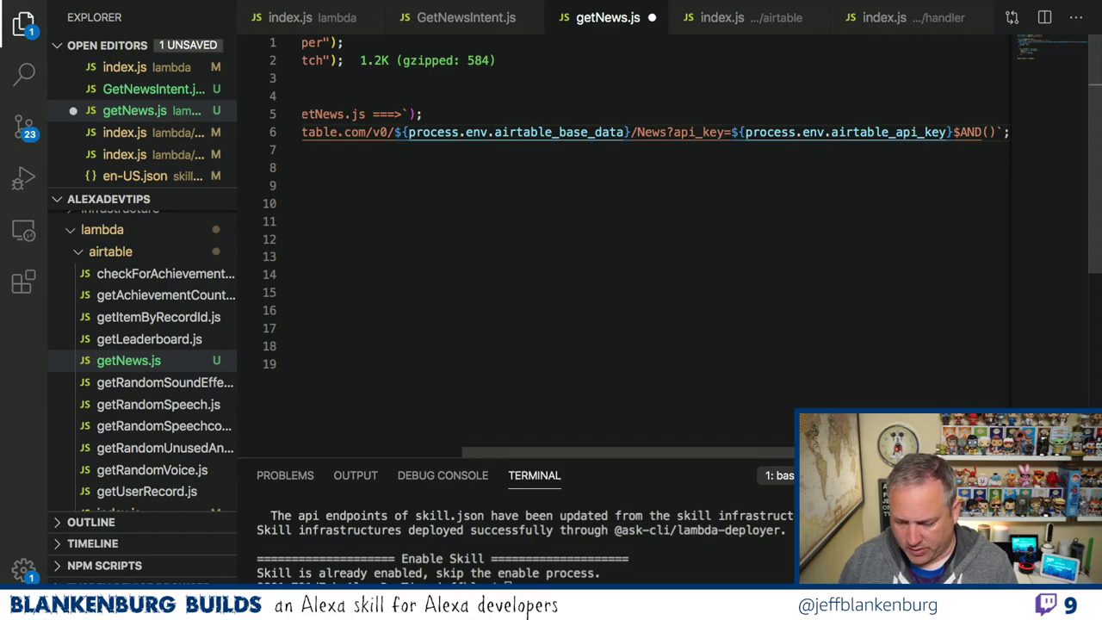
{"action": "key", "text": "BackSpace"}
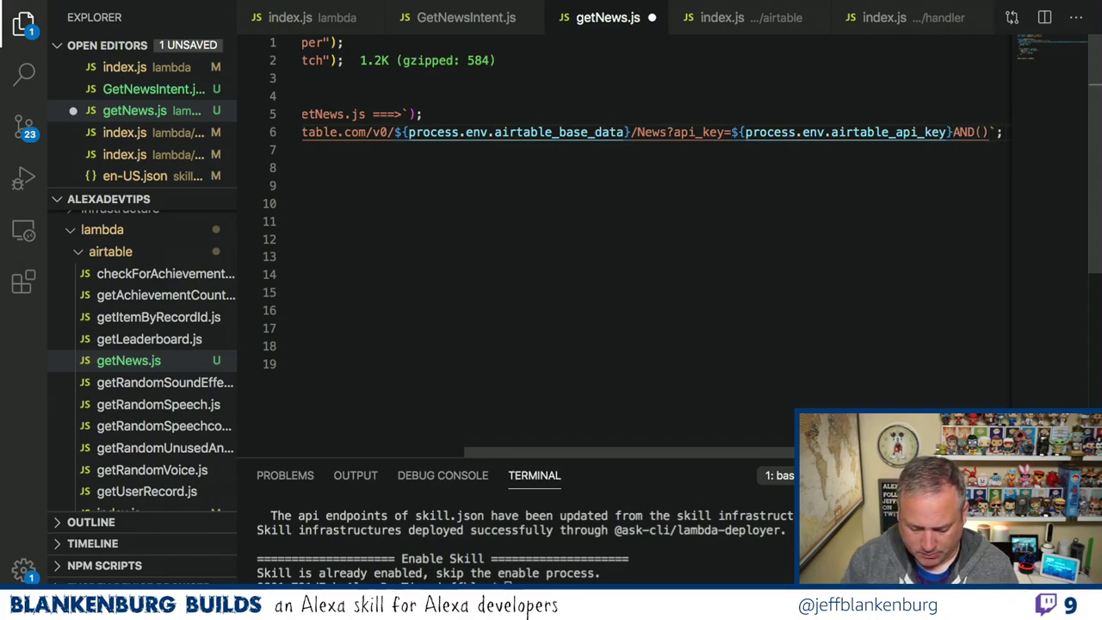
{"action": "type", "text": "&"}
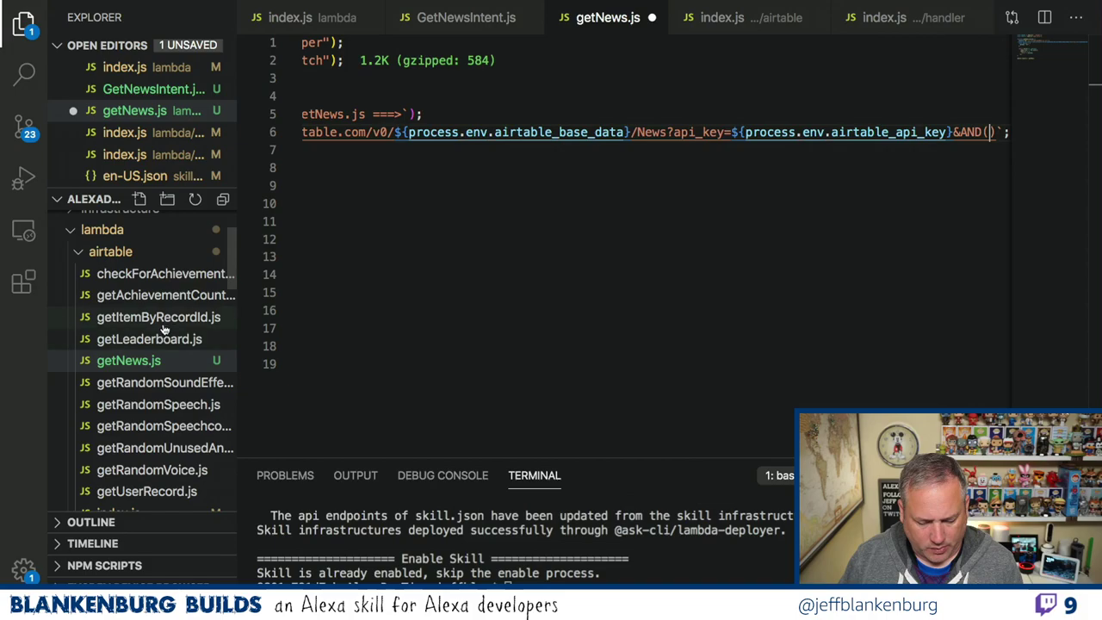
Copy IsDisabled%3DFALSE() from getRandomSoundEffect.js into the AND() filter in getNews.js.
{"action": "left_click", "coordinate": [165, 382]}
{"action": "scroll", "coordinate": [809, 199], "scroll_direction": "right", "scroll_amount": 10}
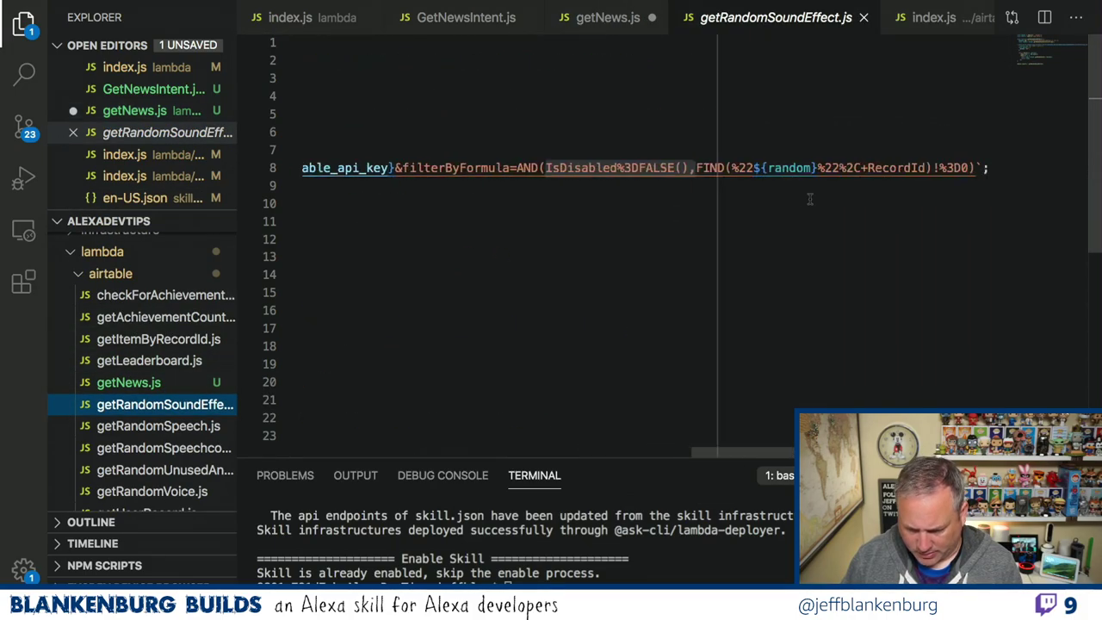
{"action": "left_click", "coordinate": [544, 168]}
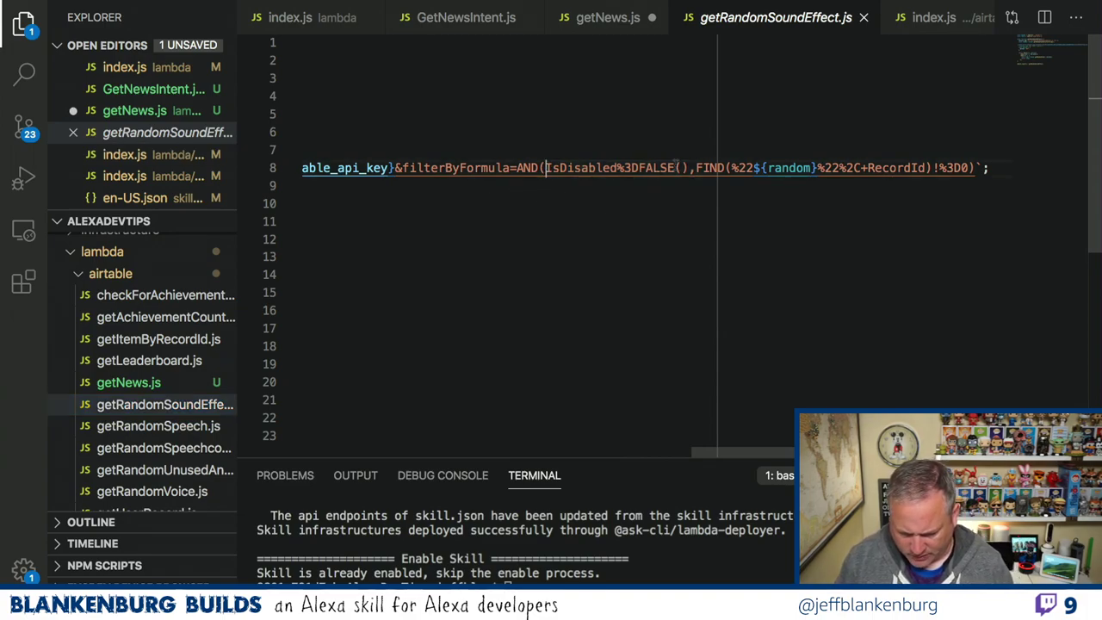
{"action": "left_click", "coordinate": [694, 168], "text": "shift"}
{"action": "key", "text": "ctrl+c"}
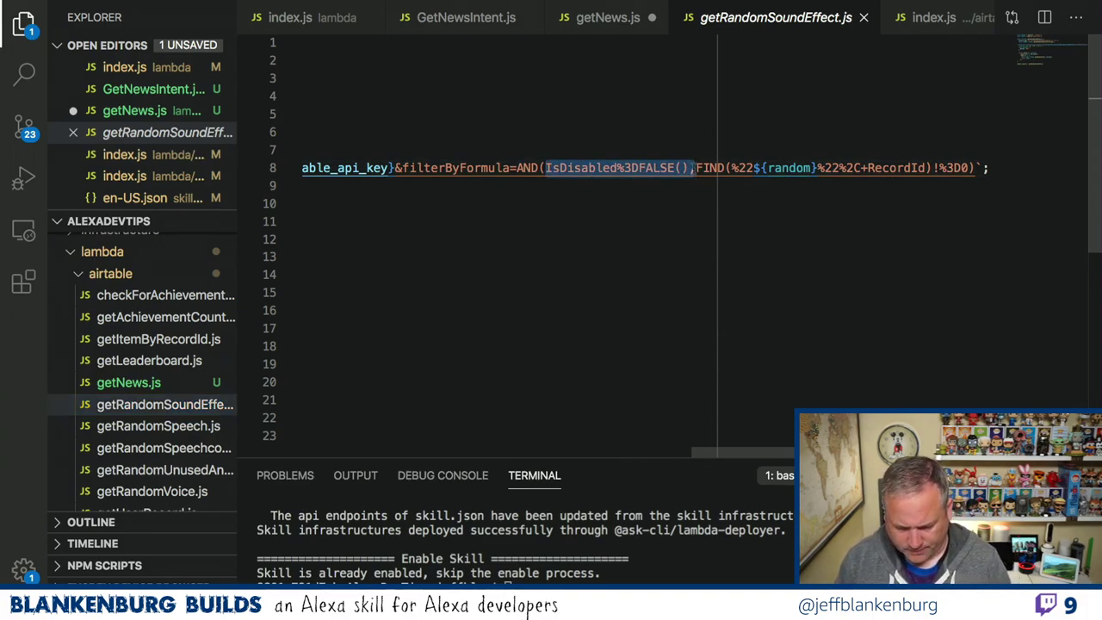
{"action": "left_click", "coordinate": [607, 19]}
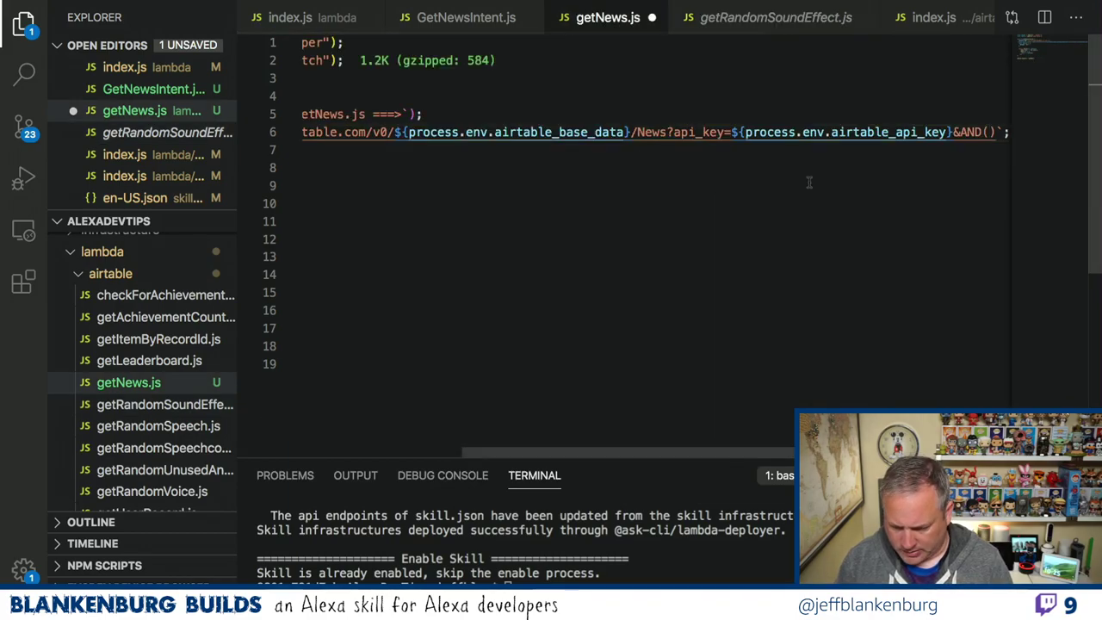
{"action": "key", "text": "ctrl+v"}
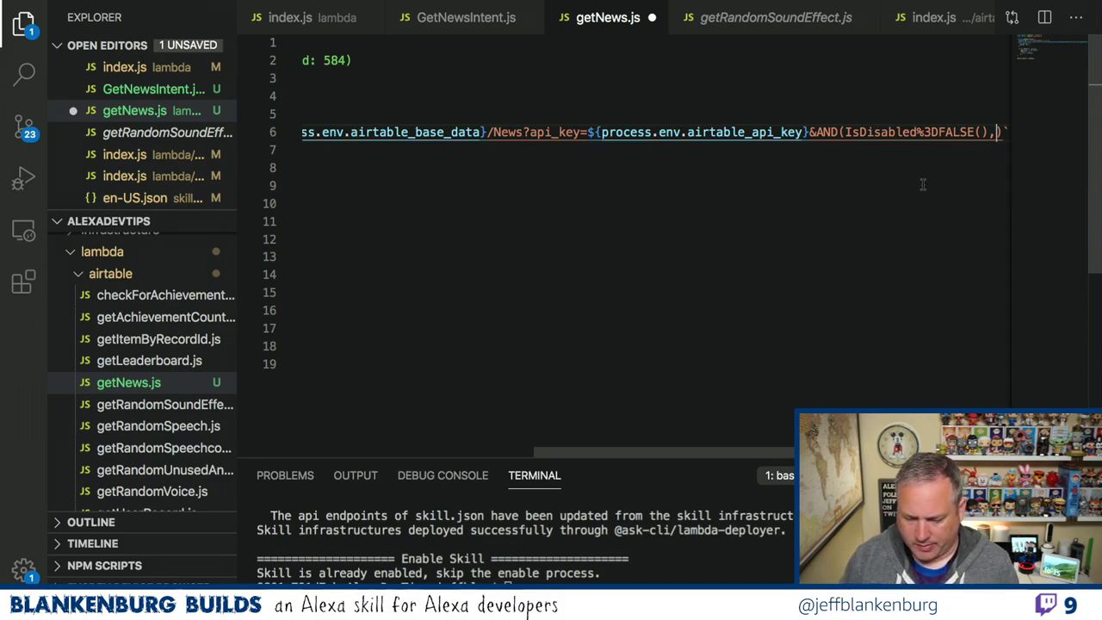
Glance at getRandomSoundEffect.js and the Airtable News table, then return to the editor.
{"action": "left_click", "coordinate": [783, 18]}
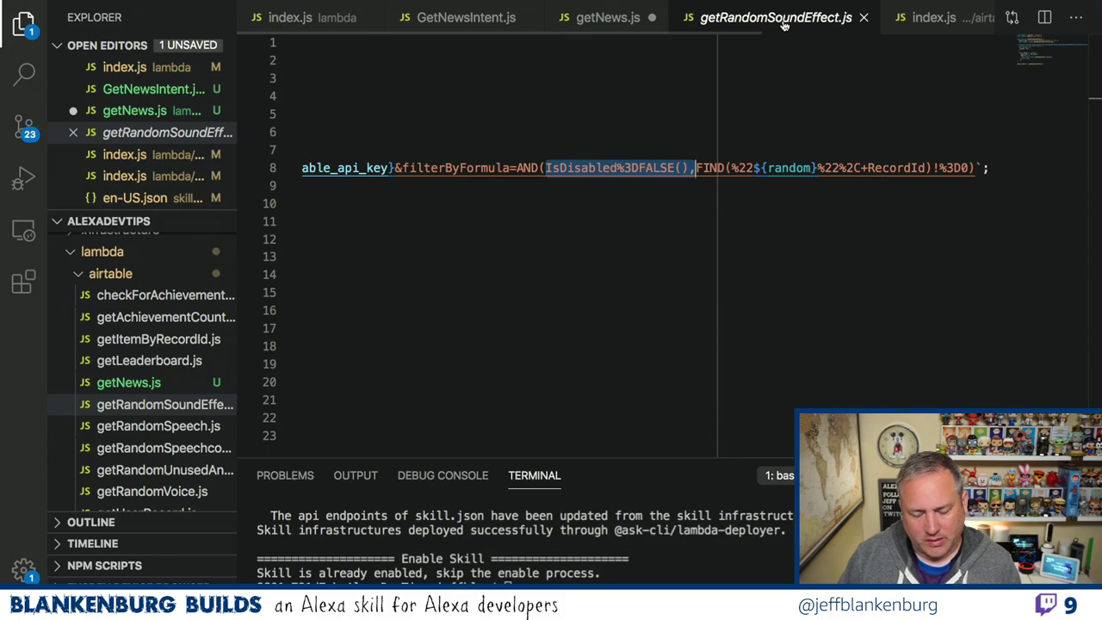
{"action": "key", "text": "ctrl+Left"}
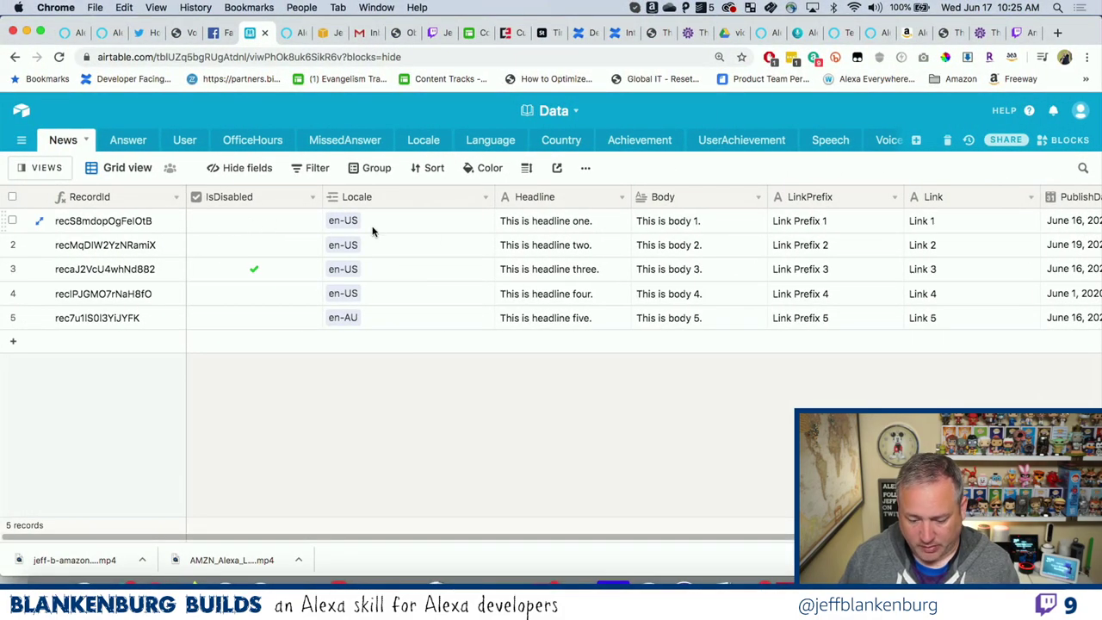
{"action": "key", "text": "ctrl+Right"}
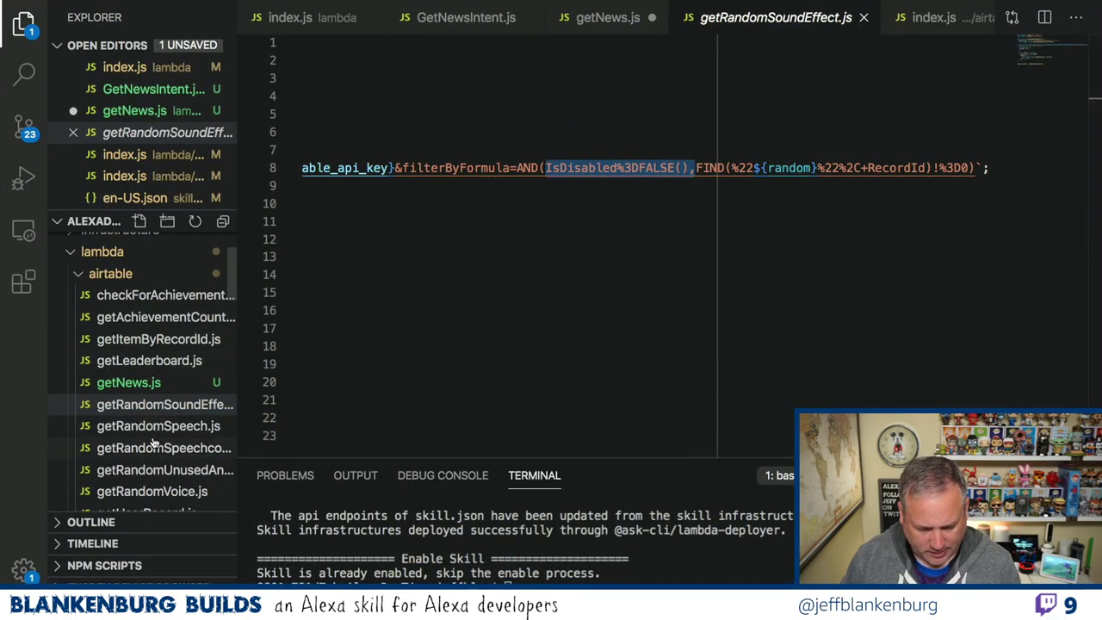
Copy FIND(%22${locale}%22%2C+Locale)!%3D0 from getRandomSpeech.js line 11 into the getNews.js AND() filter.
{"action": "left_click", "coordinate": [151, 425]}
{"action": "scroll", "coordinate": [782, 252], "scroll_direction": "right", "scroll_amount": 10}
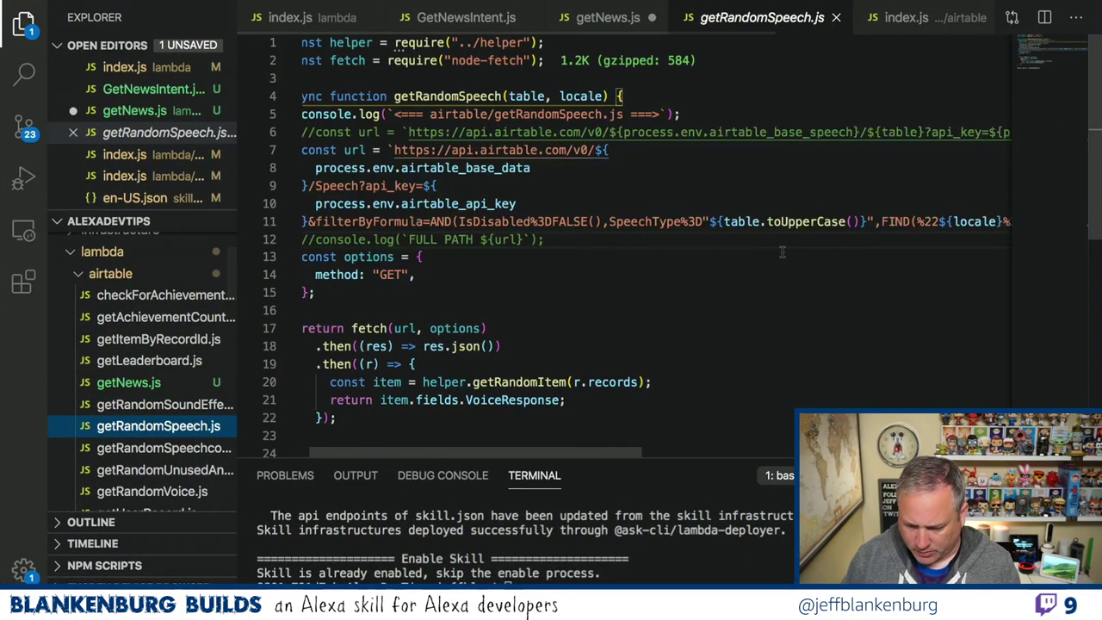
{"action": "scroll", "coordinate": [781, 251], "scroll_direction": "left", "scroll_amount": 10}
{"action": "scroll", "coordinate": [782, 251], "scroll_direction": "right", "scroll_amount": 5}
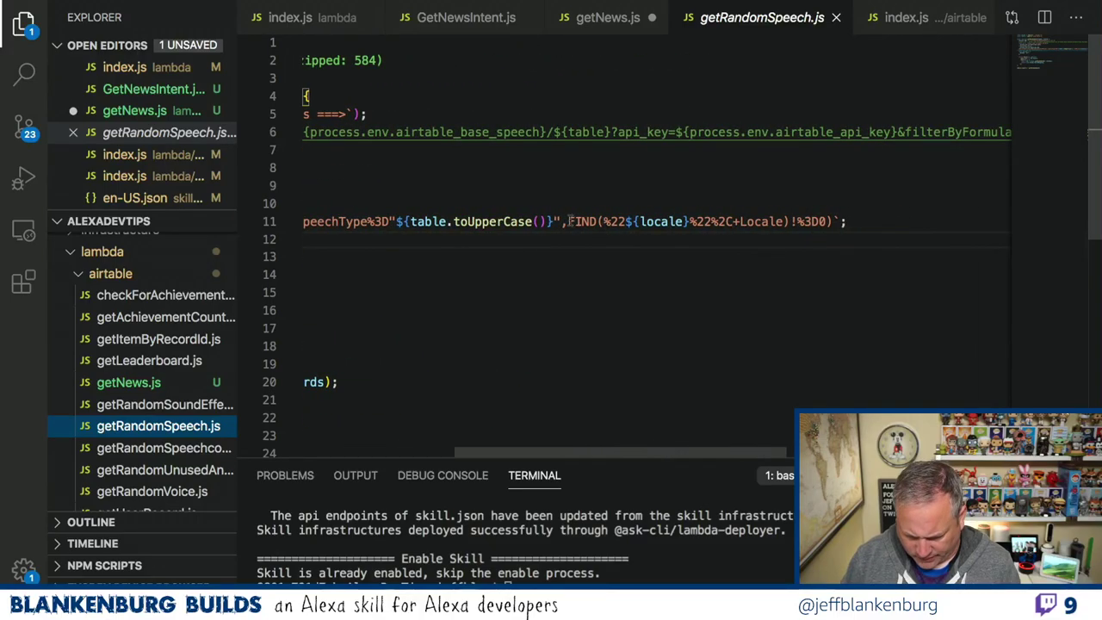
{"action": "left_click", "coordinate": [568, 222]}
{"action": "left_click_drag", "start_coordinate": [568, 221], "coordinate": [828, 221]}
{"action": "key", "text": "ctrl+c"}
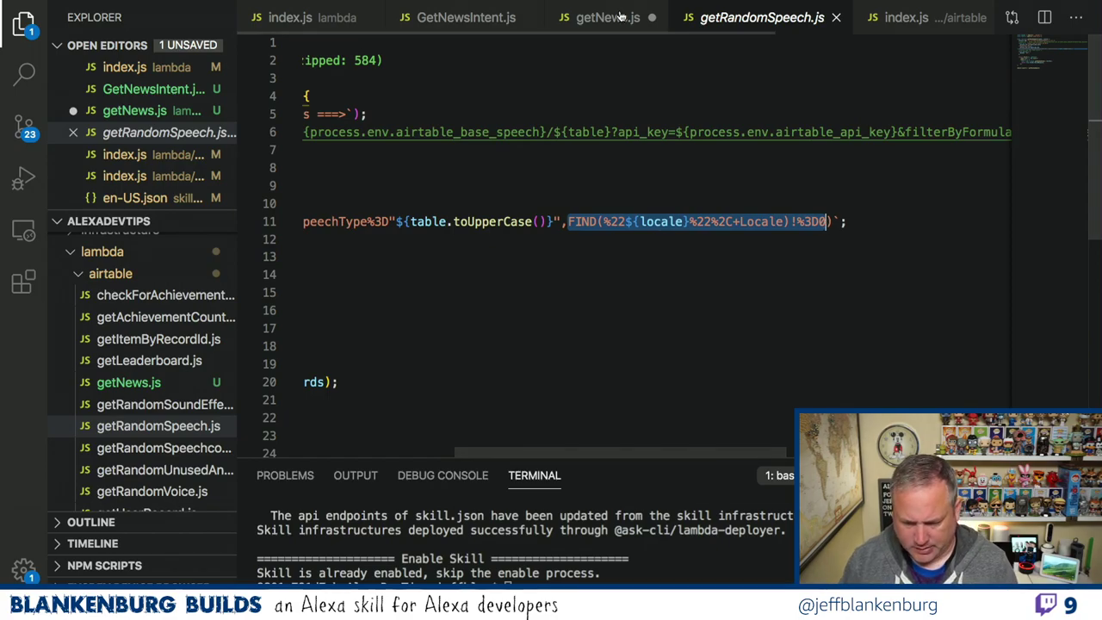
{"action": "key", "text": "ctrl+Tab"}
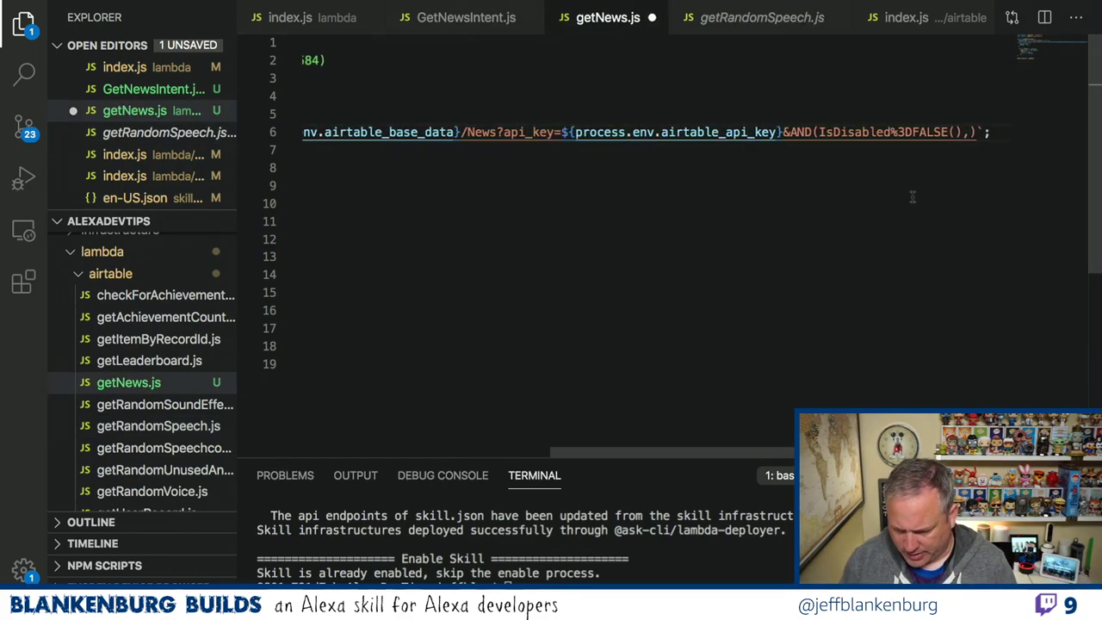
{"action": "key", "text": "ctrl+v"}
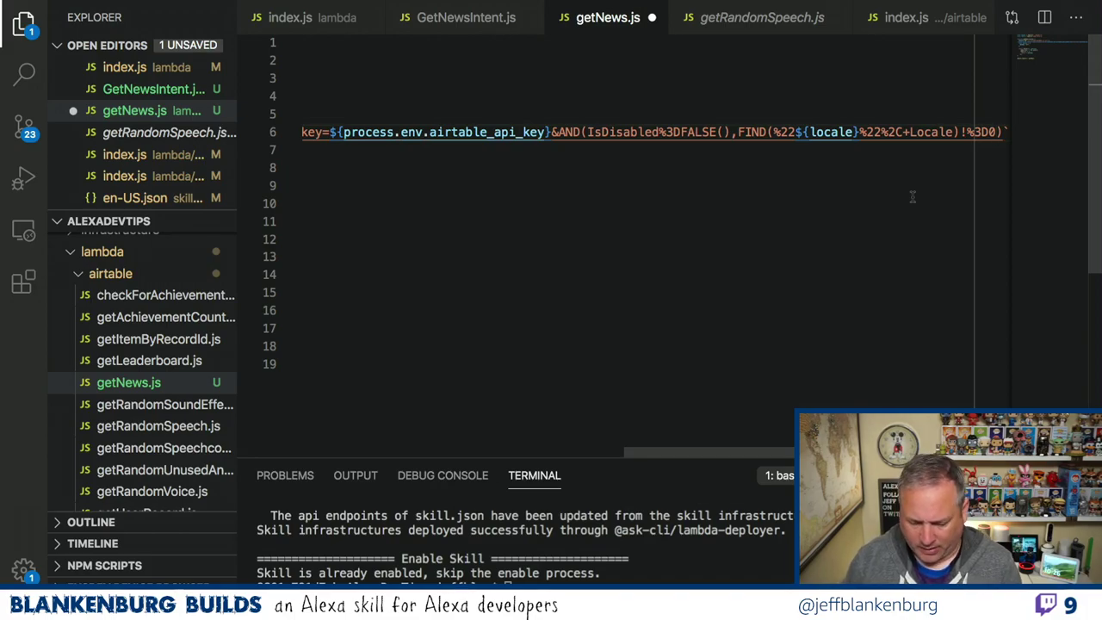
{"action": "key", "text": "super+Tab"}
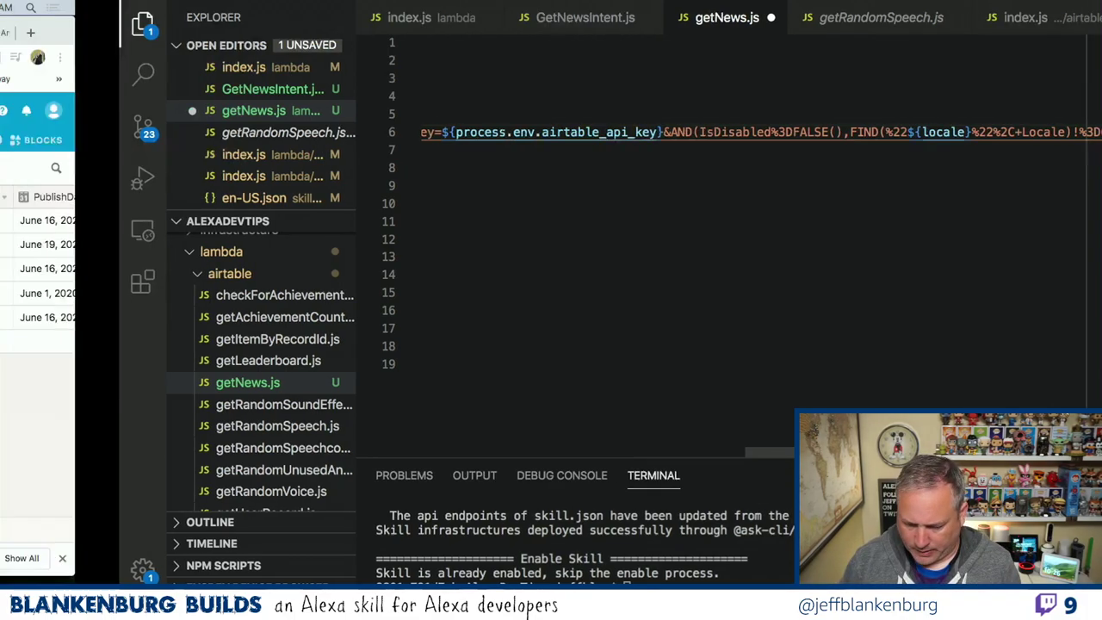
Return to the News table and step through row 2's fields from RecordId to ExpirationDate.
{"action": "scroll", "coordinate": [849, 244], "scroll_direction": "right", "scroll_amount": 8}
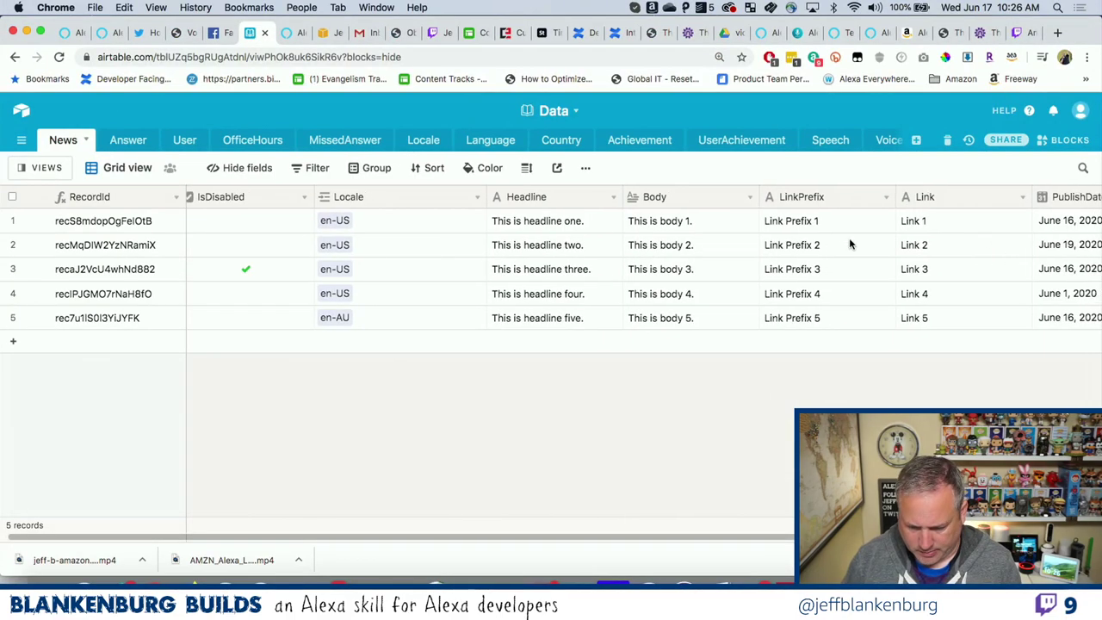
{"action": "scroll", "coordinate": [848, 244], "scroll_direction": "left", "scroll_amount": 5}
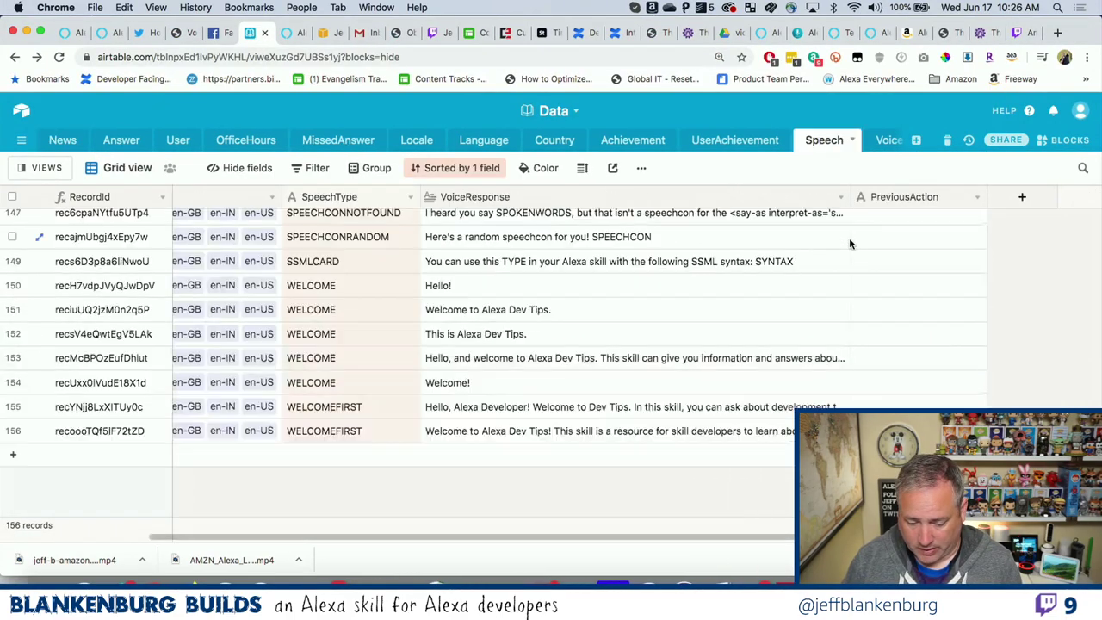
{"action": "left_click", "coordinate": [57, 142]}
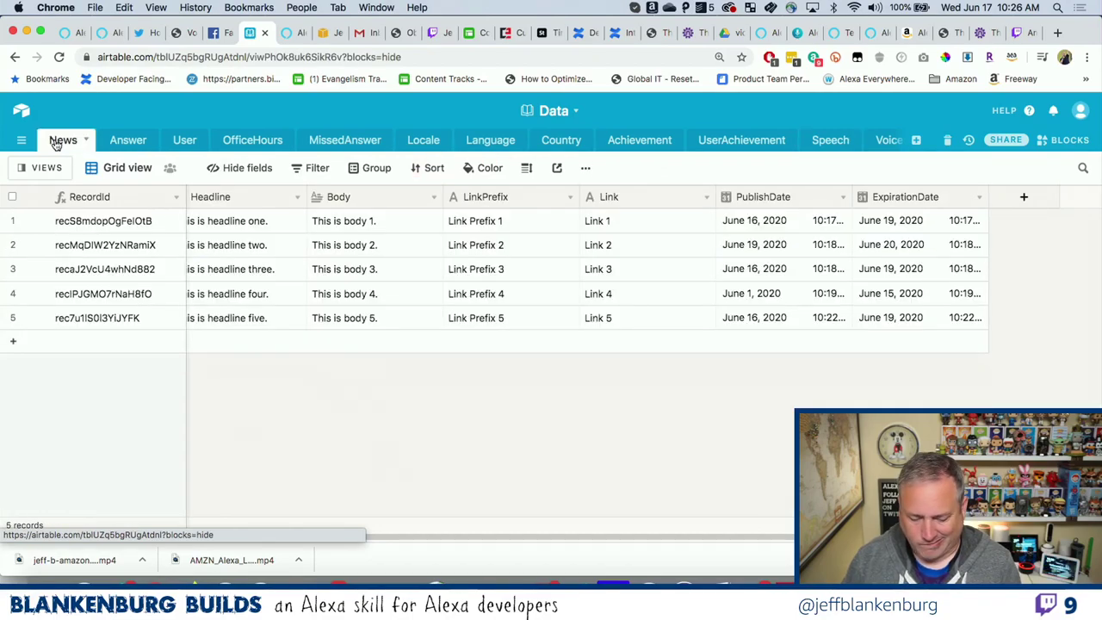
{"action": "left_click", "coordinate": [216, 245]}
{"action": "key", "text": "Left"}
{"action": "key", "text": "Left"}
{"action": "key", "text": "Left"}
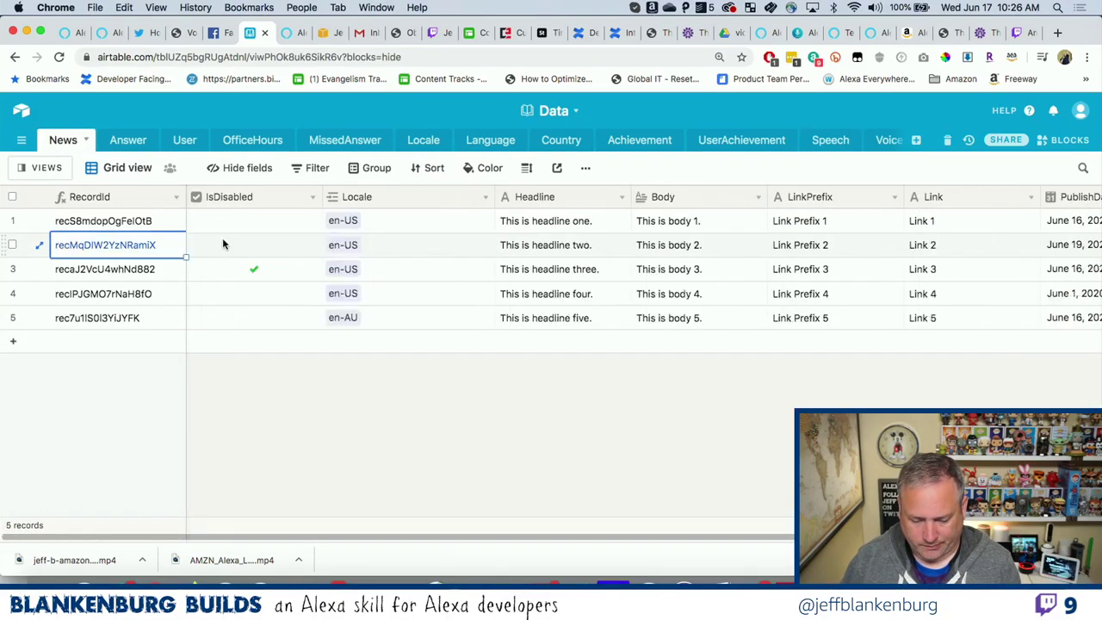
{"action": "key", "text": "Right"}
{"action": "key", "text": "Right"}
{"action": "key", "text": "Right"}
{"action": "key", "text": "Left"}
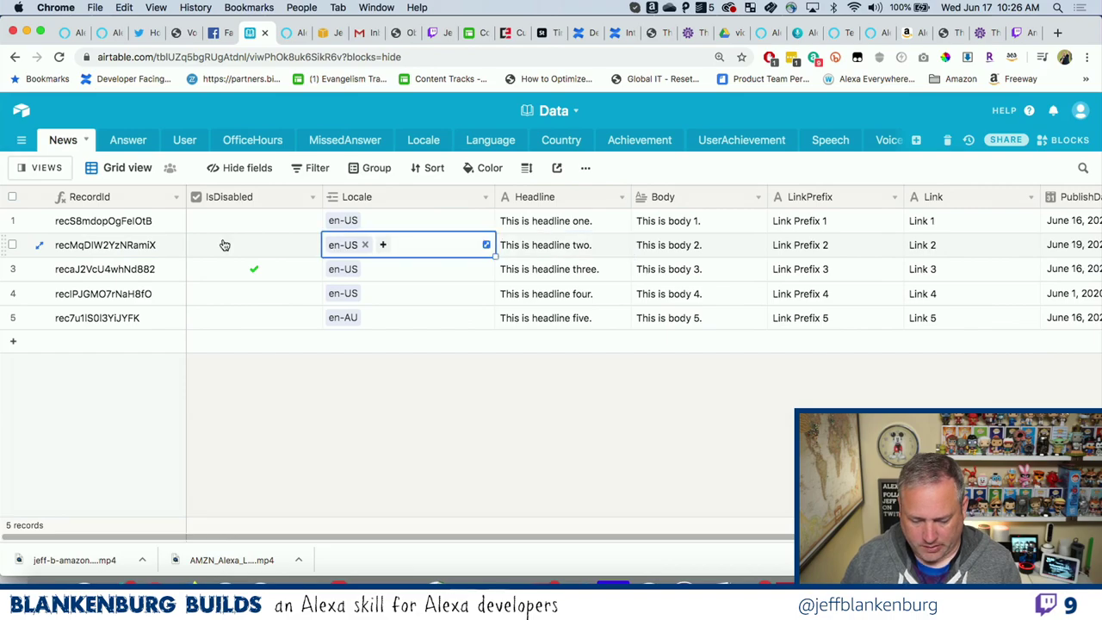
{"action": "key", "text": "Right"}
{"action": "key", "text": "Right"}
{"action": "key", "text": "Right"}
{"action": "key", "text": "Right"}
{"action": "key", "text": "Right"}
{"action": "key", "text": "Right"}
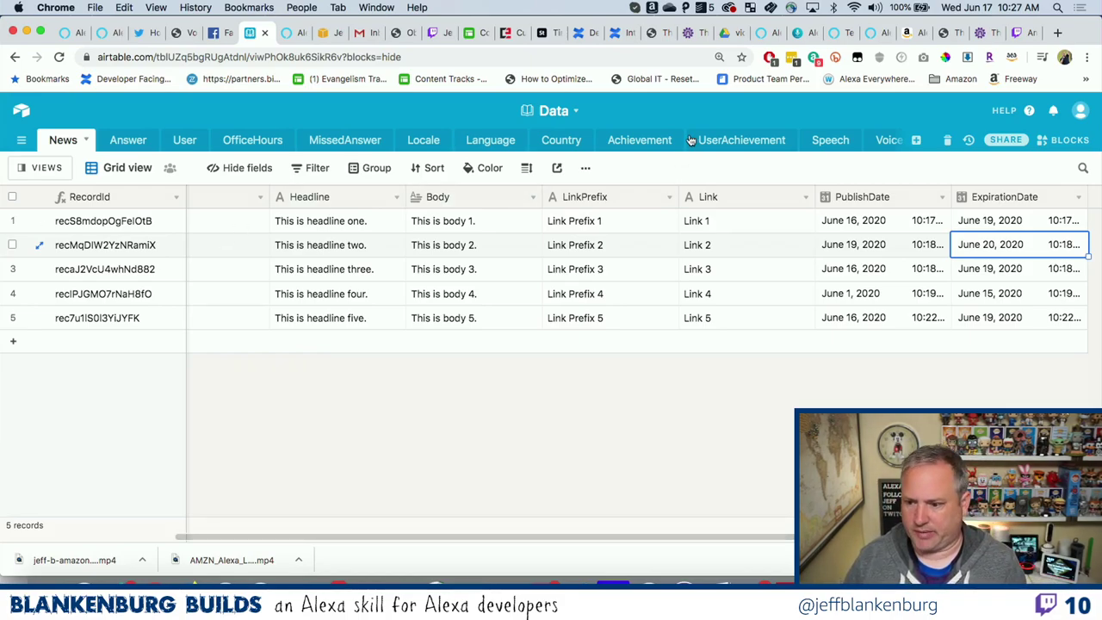
In a new tab, search 'airtable code' and load the CodePen Airtable API URL Encoder.
{"action": "left_click", "coordinate": [1058, 33]}
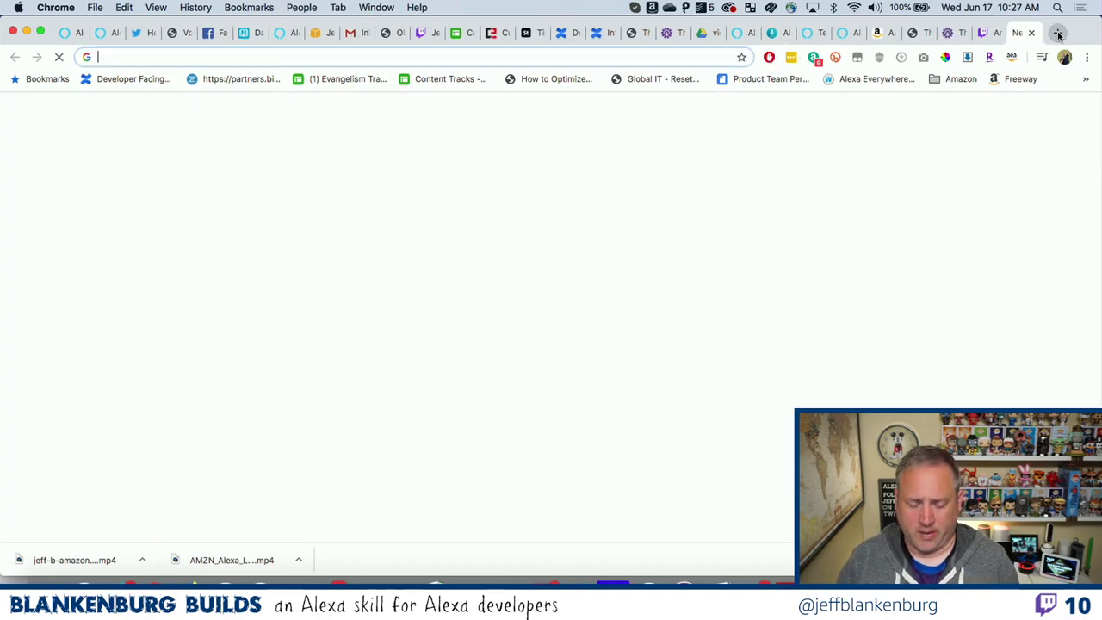
{"action": "type", "text": "airtable coe"}
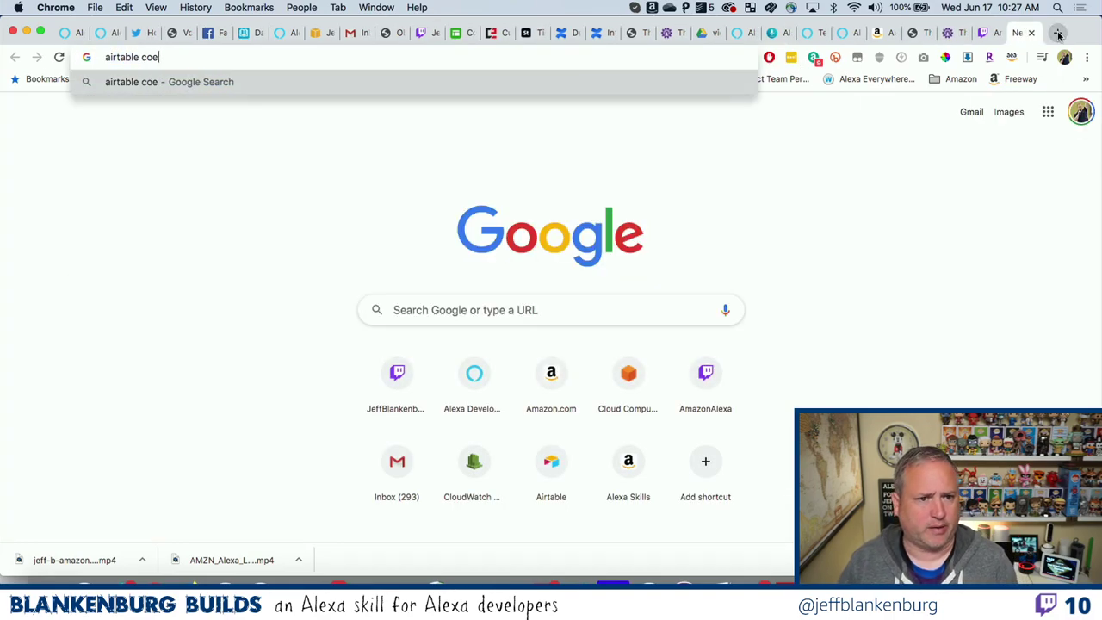
{"action": "key", "text": "BackSpace"}
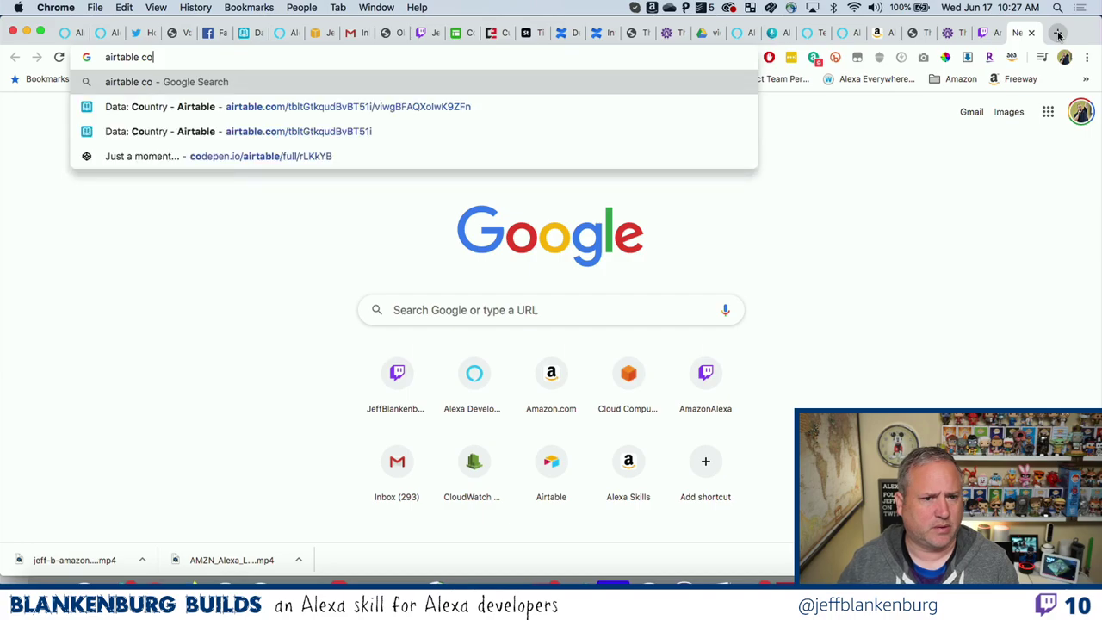
{"action": "type", "text": "de"}
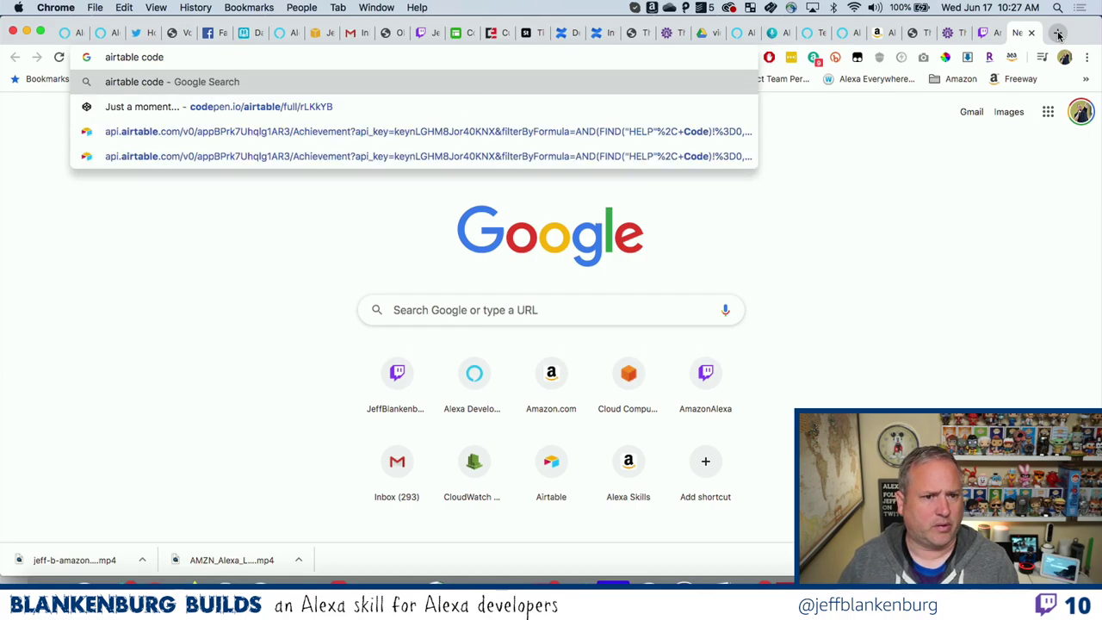
{"action": "key", "text": "Down"}
{"action": "key", "text": "Return"}
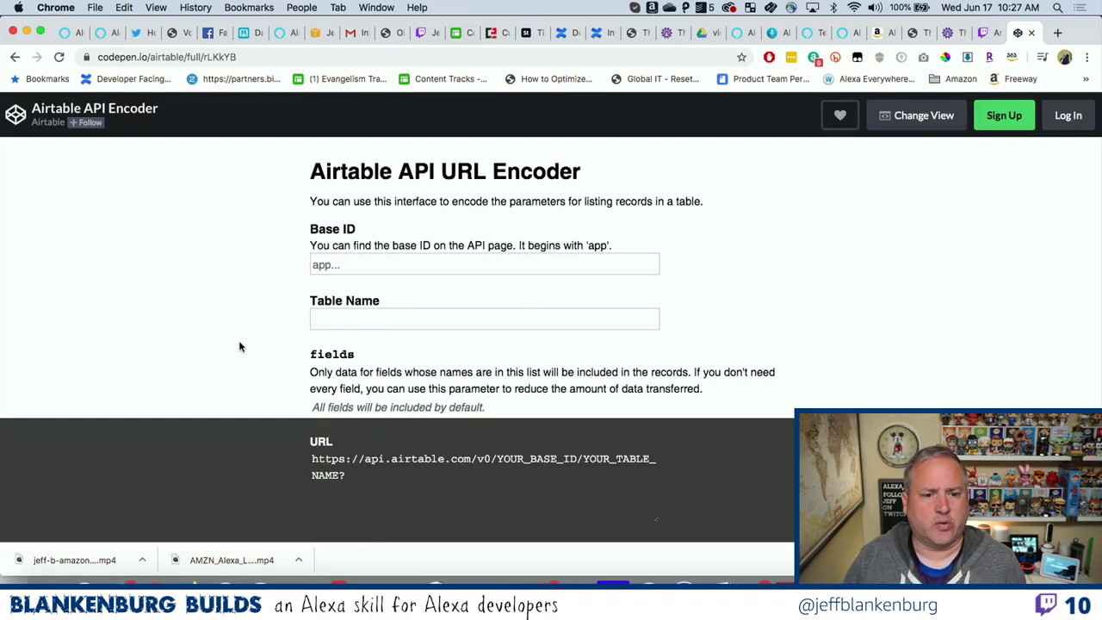
Open the encoder's 'formula' link in a new tab and view the Formula field reference.
{"action": "scroll", "coordinate": [239, 340], "scroll_direction": "down", "scroll_amount": 3}
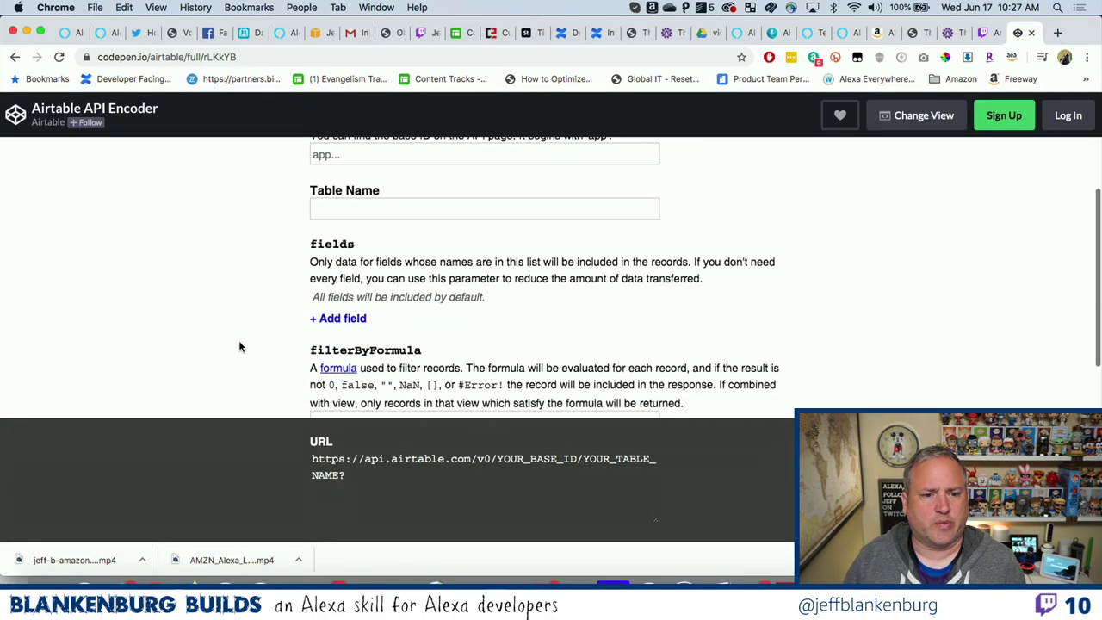
{"action": "right_click", "coordinate": [334, 369]}
{"action": "left_click", "coordinate": [392, 310]}
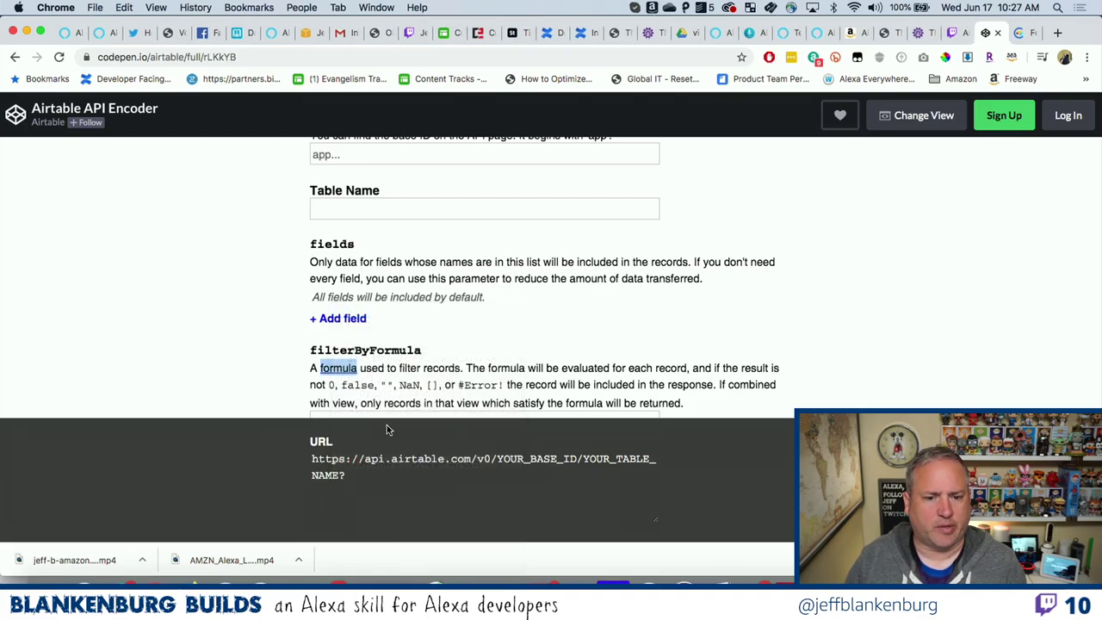
{"action": "left_click", "coordinate": [1024, 33]}
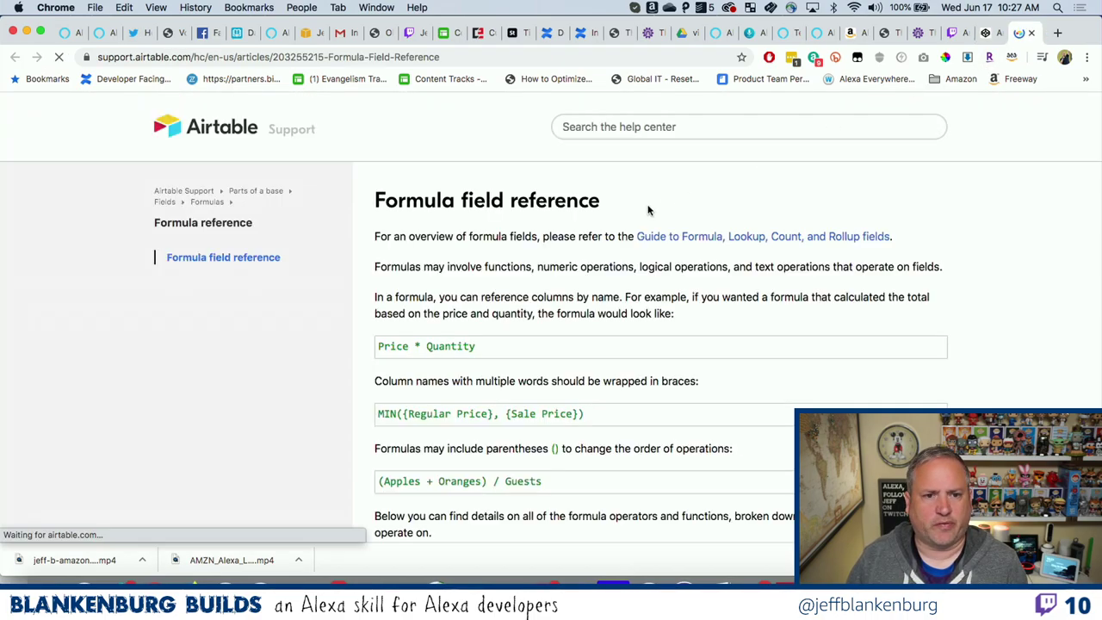
Copy the IS_AFTER([date1], [date2]) syntax from Date and time functions, then return to VS Code.
{"action": "scroll", "coordinate": [553, 314], "scroll_direction": "down", "scroll_amount": 10}
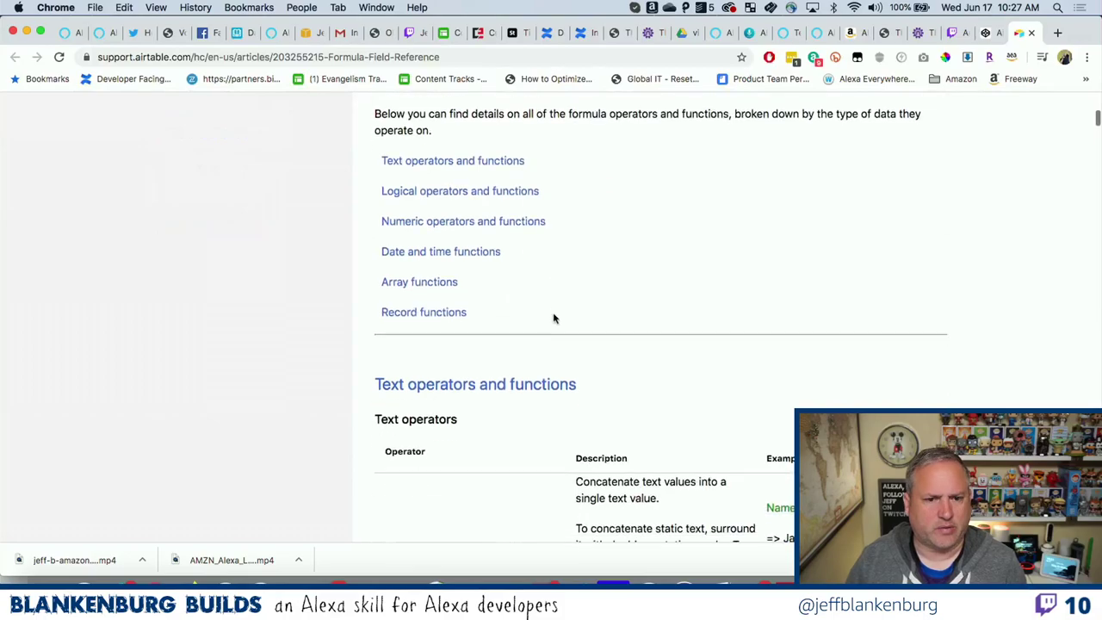
{"action": "left_click", "coordinate": [467, 250]}
{"action": "scroll", "coordinate": [526, 300], "scroll_direction": "down", "scroll_amount": 10}
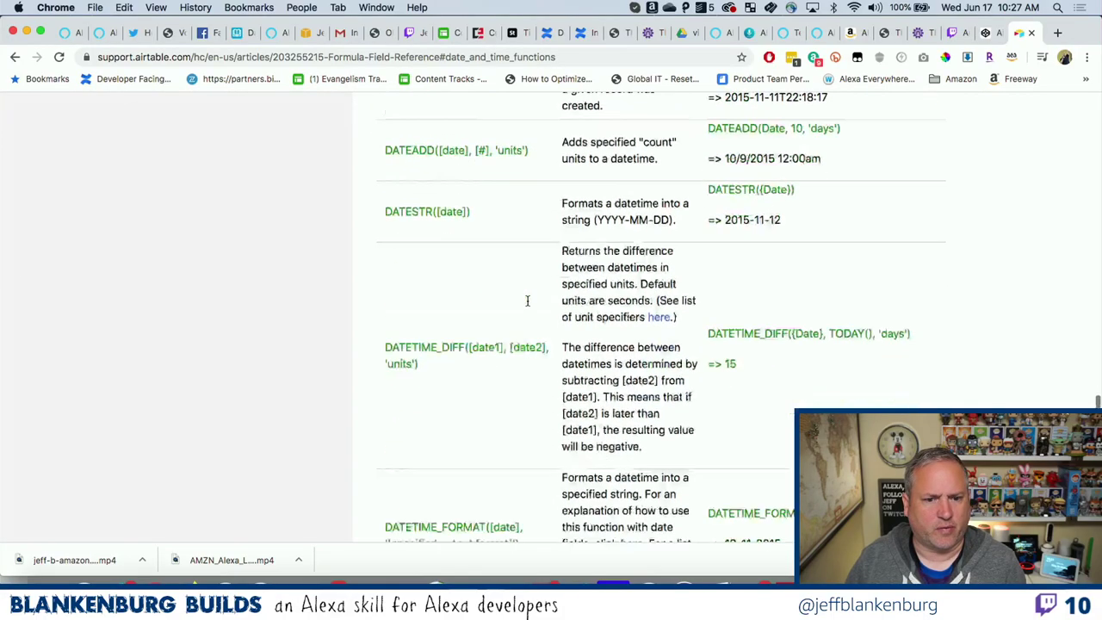
{"action": "scroll", "coordinate": [528, 305], "scroll_direction": "down", "scroll_amount": 5}
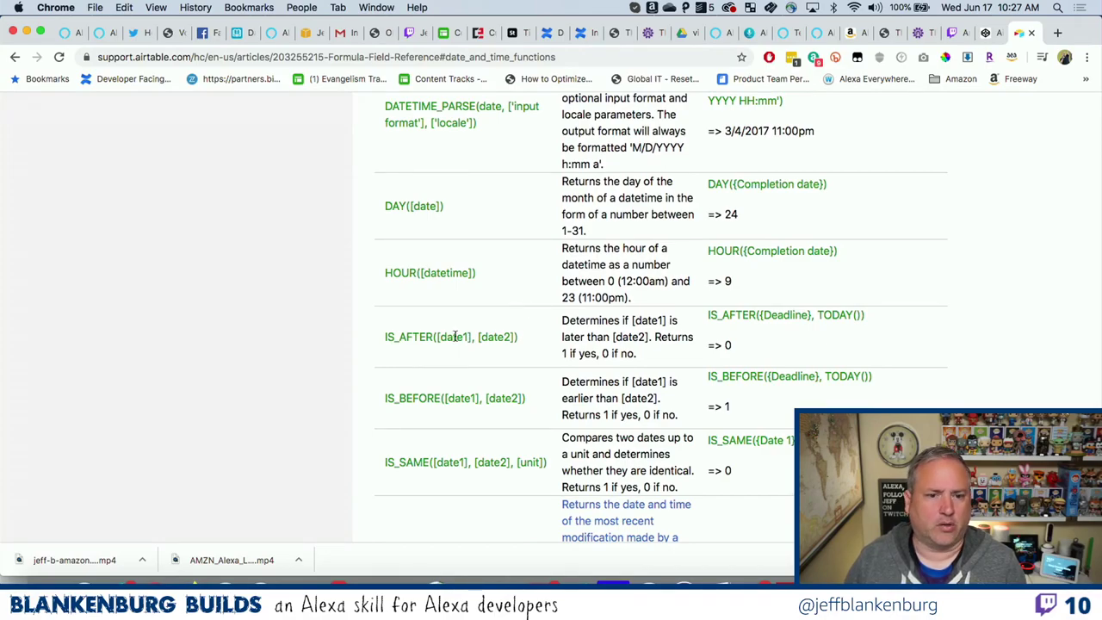
{"action": "left_click_drag", "start_coordinate": [384, 336], "coordinate": [519, 344]}
{"action": "key", "text": "ctrl+c"}
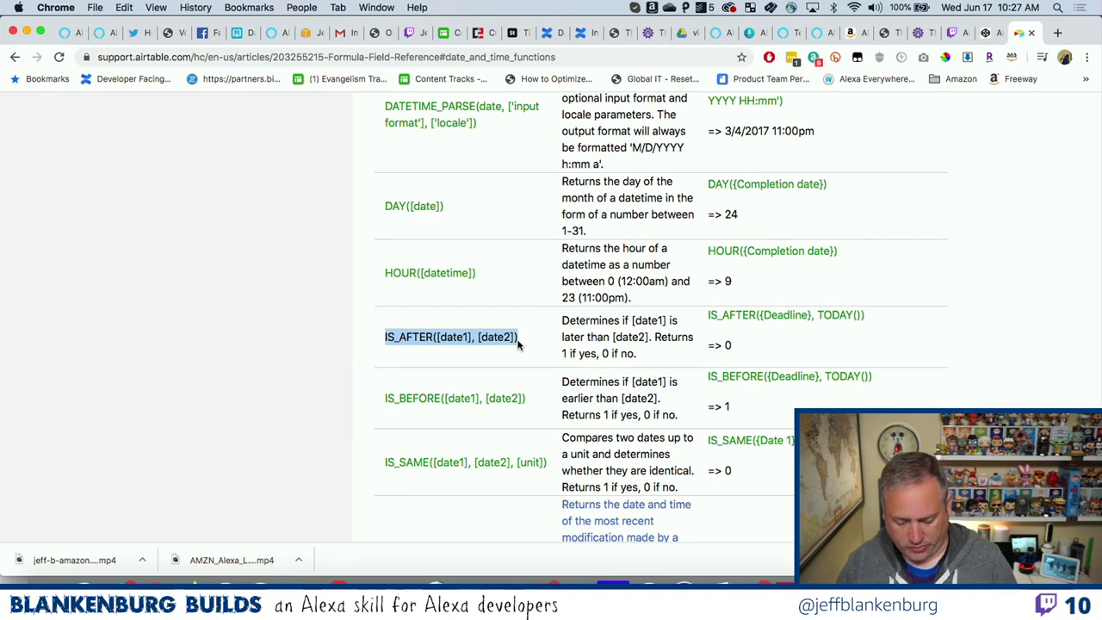
{"action": "key", "text": "super+Tab"}
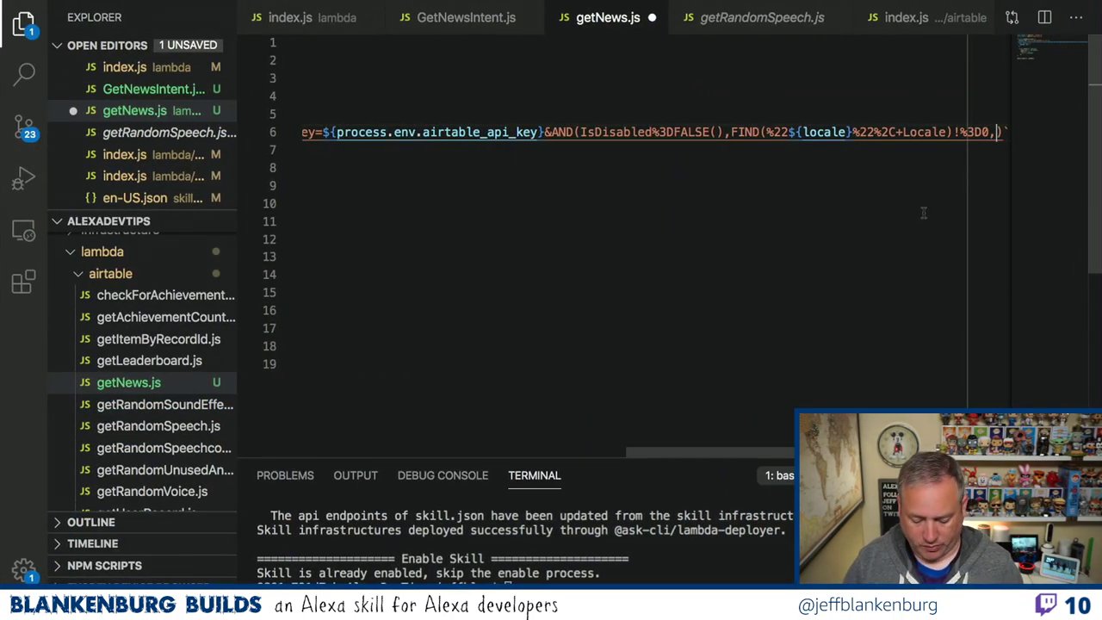
Paste IS_AFTER into line 6's filter and replace [date1] with ExpirationDate.
{"action": "key", "text": "ctrl+v"}
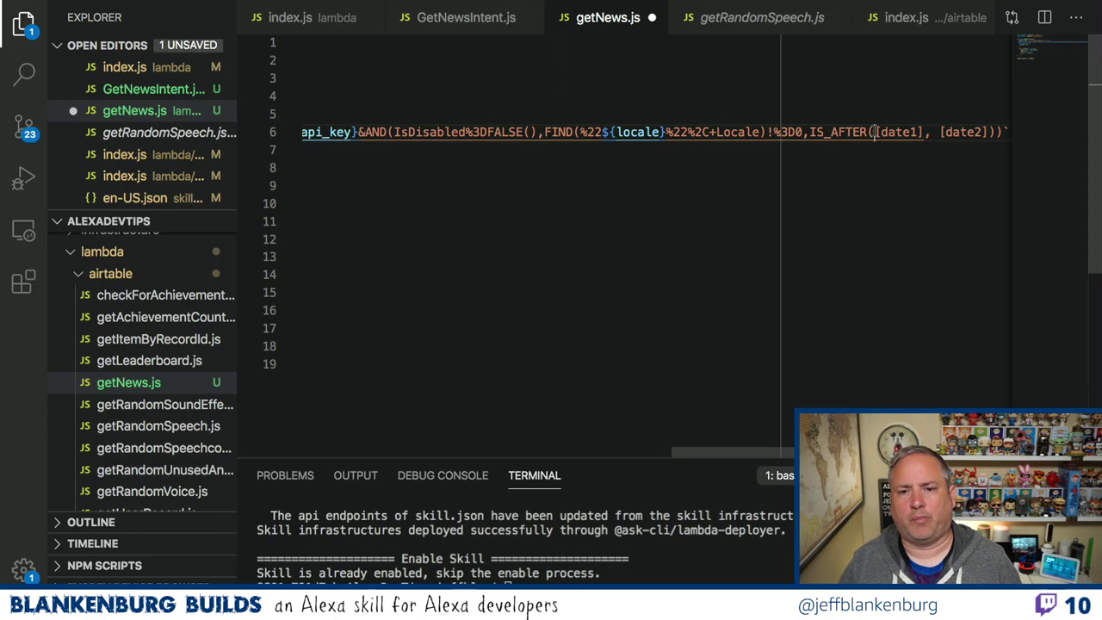
{"action": "left_click", "coordinate": [876, 132]}
{"action": "left_click_drag", "start_coordinate": [876, 132], "coordinate": [925, 132]}
{"action": "type", "text": "ExpirationDa"}
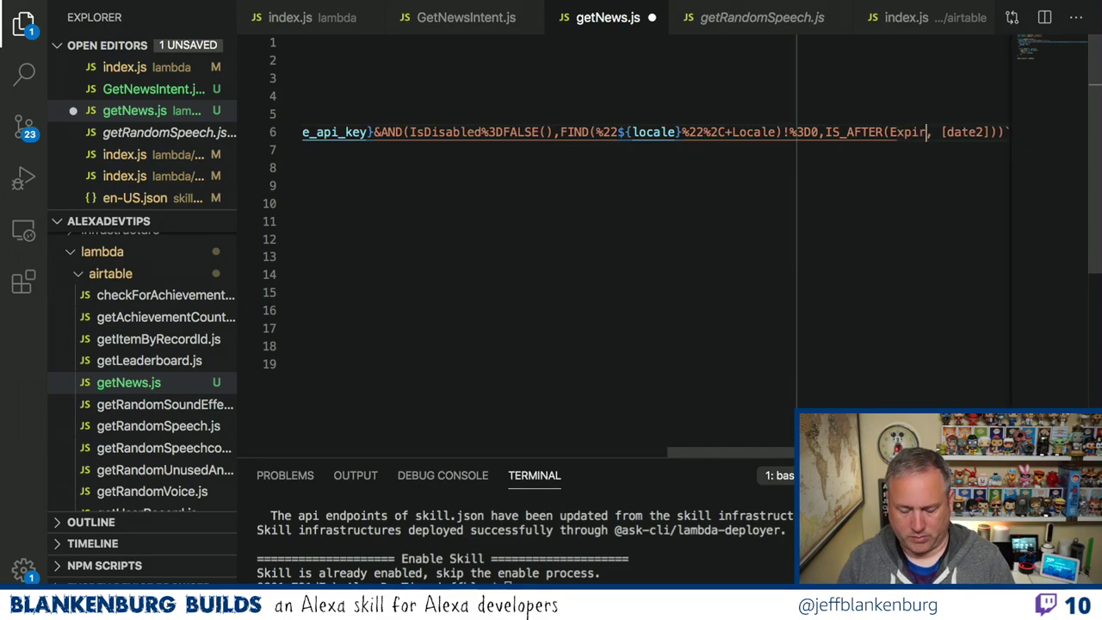
{"action": "type", "text": "te"}
{"action": "key", "text": "super+Tab"}
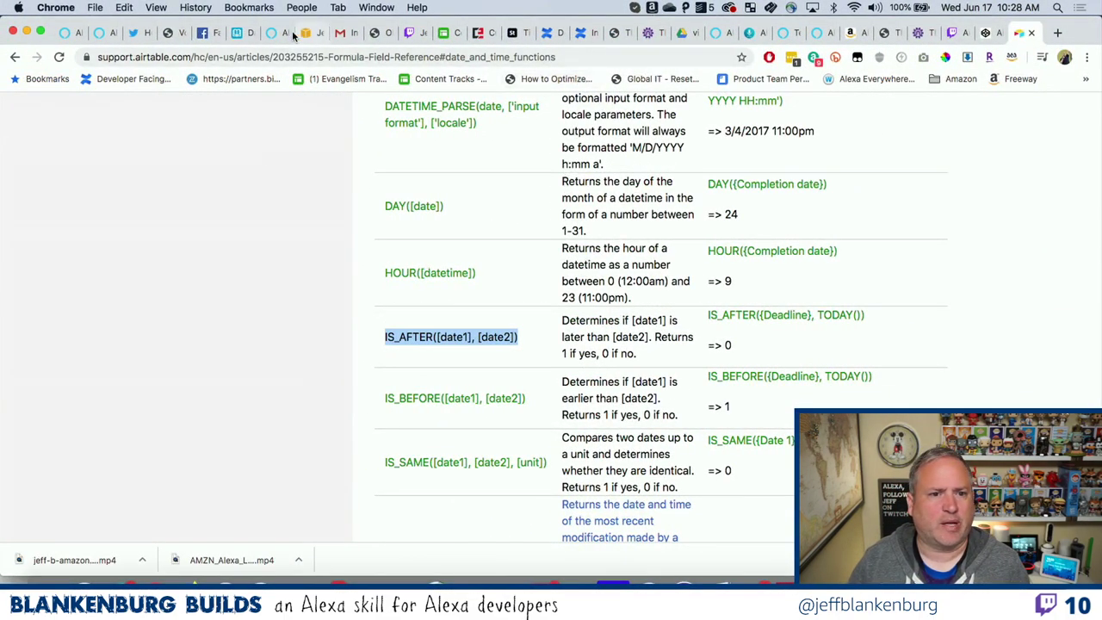
Check the News table's dates, then scroll the formula reference to the TODAY()/NOW() functions.
{"action": "left_click", "coordinate": [236, 33]}
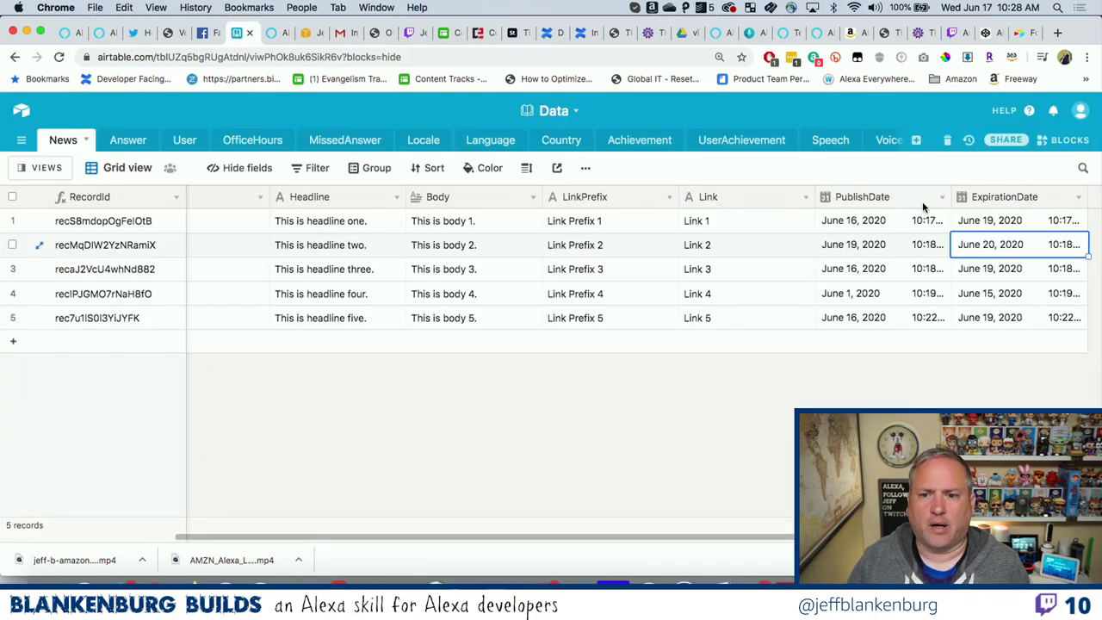
{"action": "left_click", "coordinate": [1025, 32]}
{"action": "scroll", "coordinate": [507, 293], "scroll_direction": "up", "scroll_amount": 5}
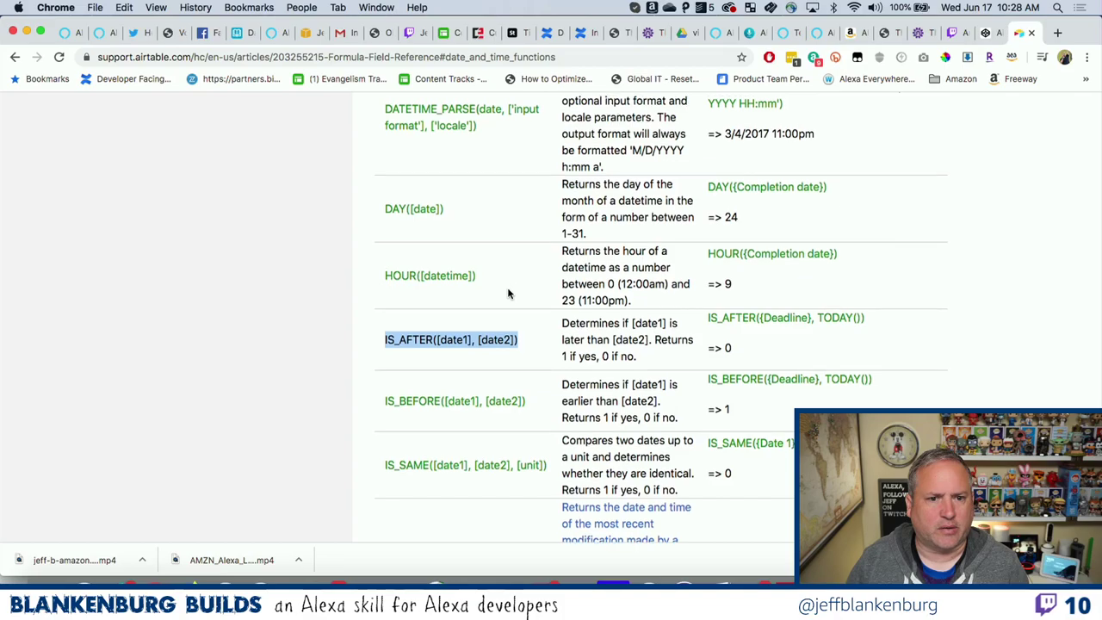
{"action": "scroll", "coordinate": [508, 293], "scroll_direction": "up", "scroll_amount": 2}
{"action": "scroll", "coordinate": [508, 294], "scroll_direction": "down", "scroll_amount": 10}
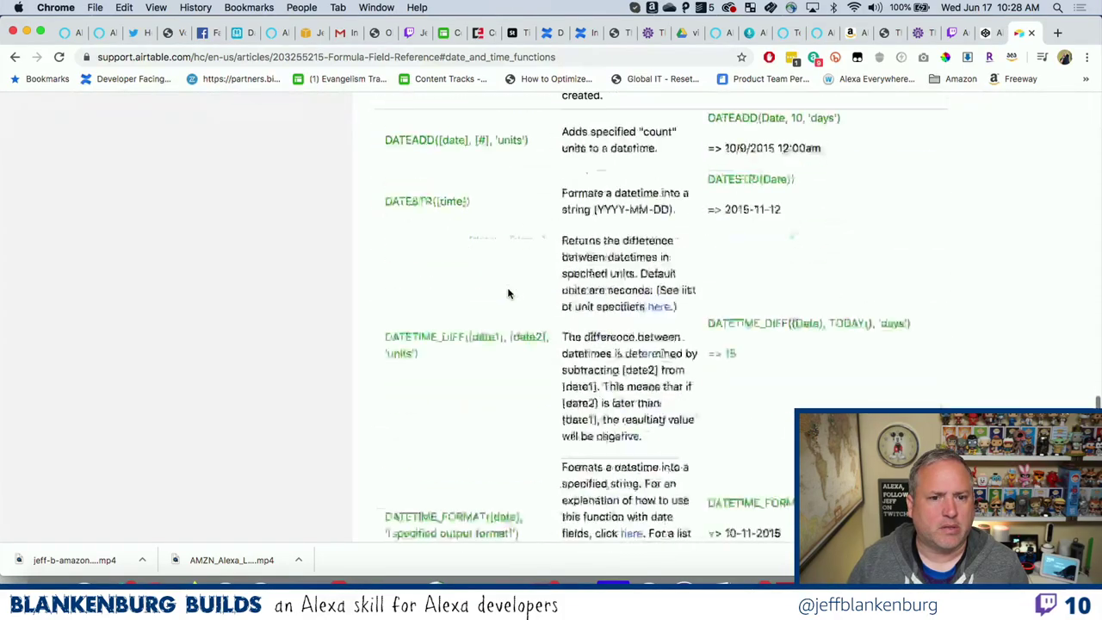
{"action": "scroll", "coordinate": [508, 294], "scroll_direction": "down", "scroll_amount": 14}
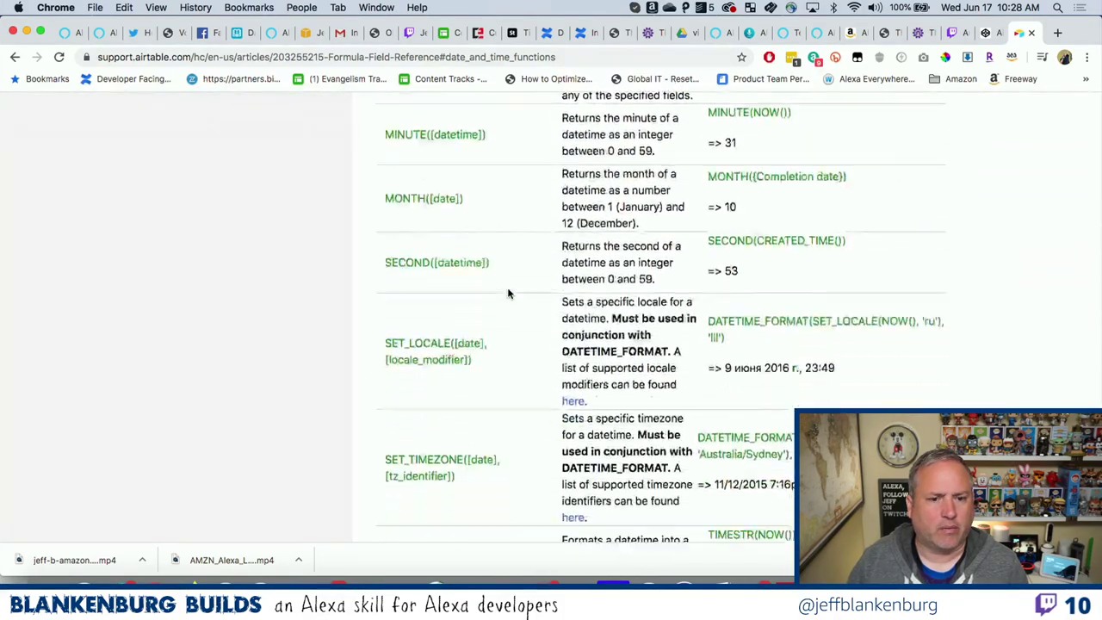
{"action": "scroll", "coordinate": [508, 293], "scroll_direction": "down", "scroll_amount": 2}
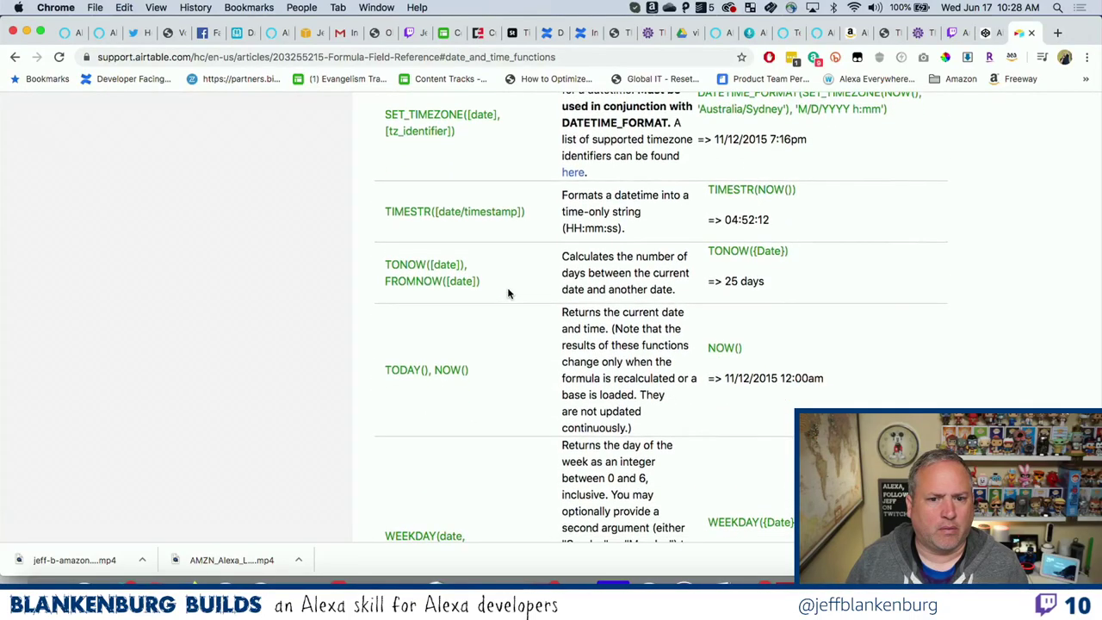
{"action": "scroll", "coordinate": [508, 293], "scroll_direction": "down", "scroll_amount": 1}
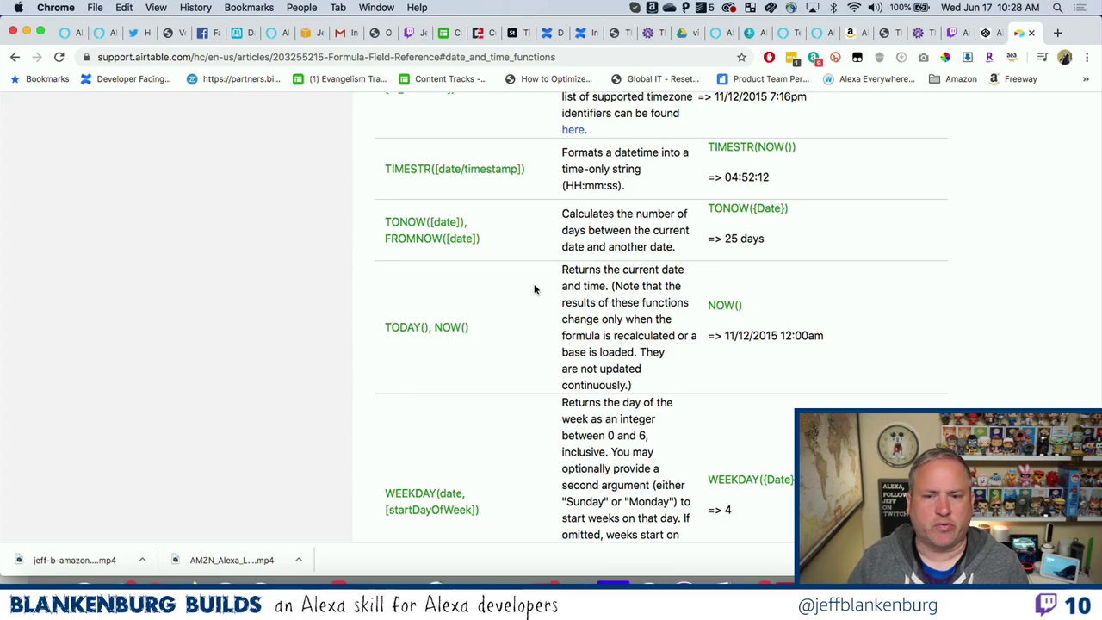
Replace the [date2] placeholder on line 6 with NOW().
{"action": "key", "text": "super+Tab"}
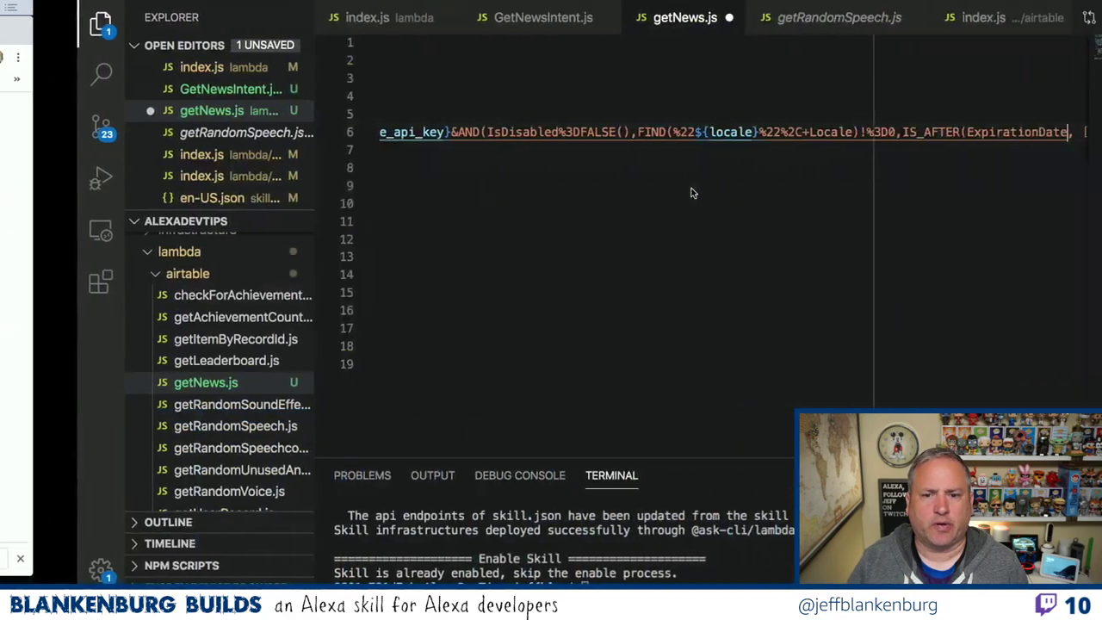
{"action": "scroll", "coordinate": [691, 192], "scroll_direction": "right", "scroll_amount": 2}
{"action": "left_click", "coordinate": [997, 132]}
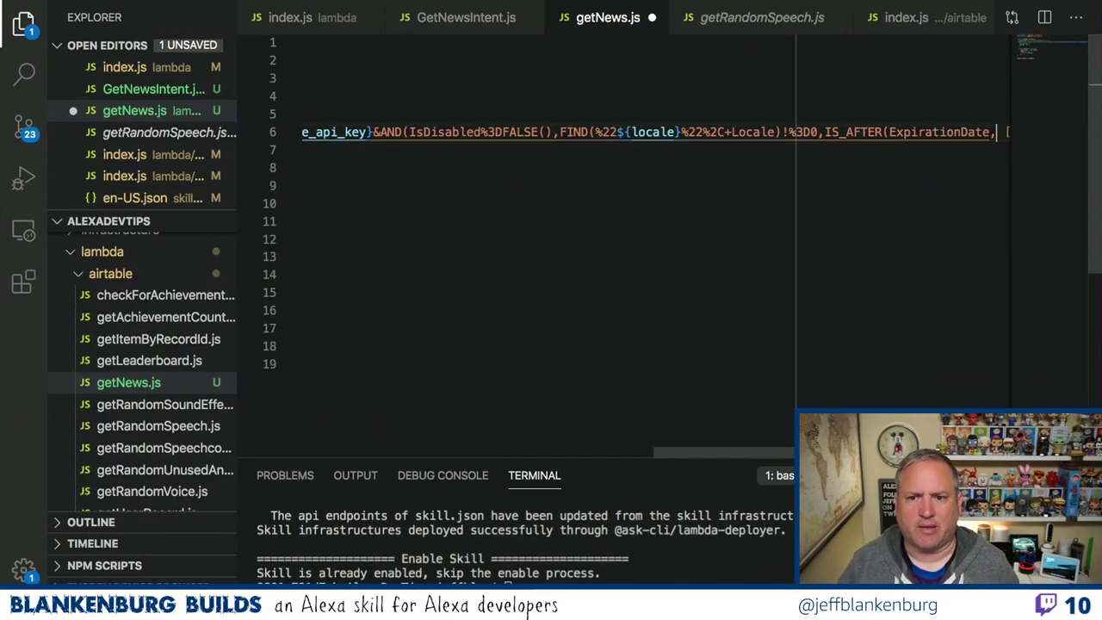
{"action": "left_click_drag", "start_coordinate": [990, 131], "coordinate": [997, 131]}
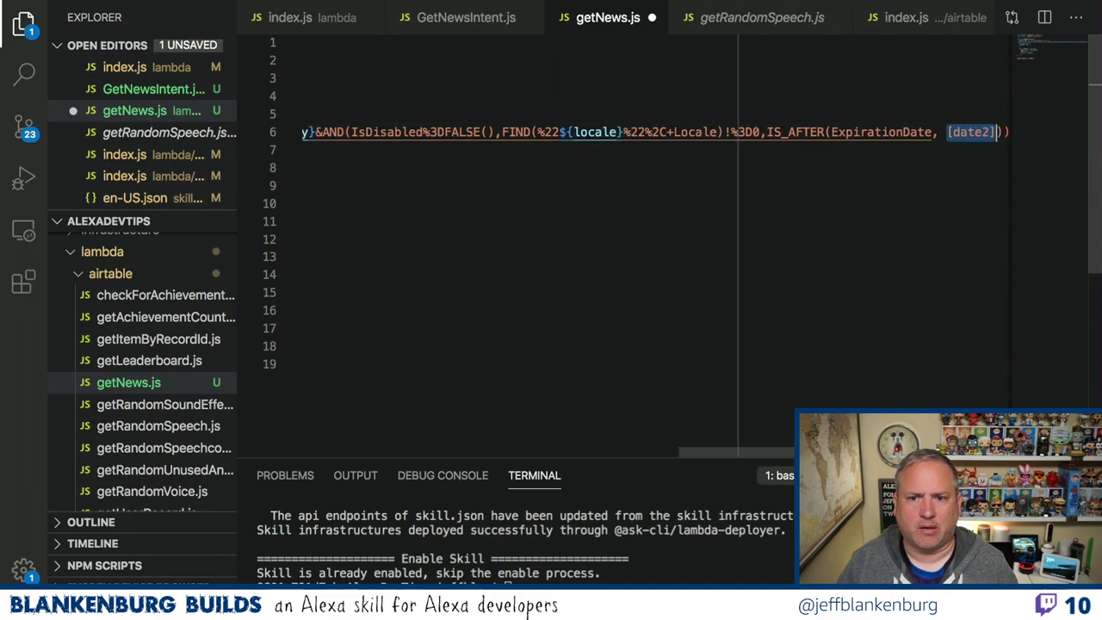
{"action": "type", "text": "NOW()"}
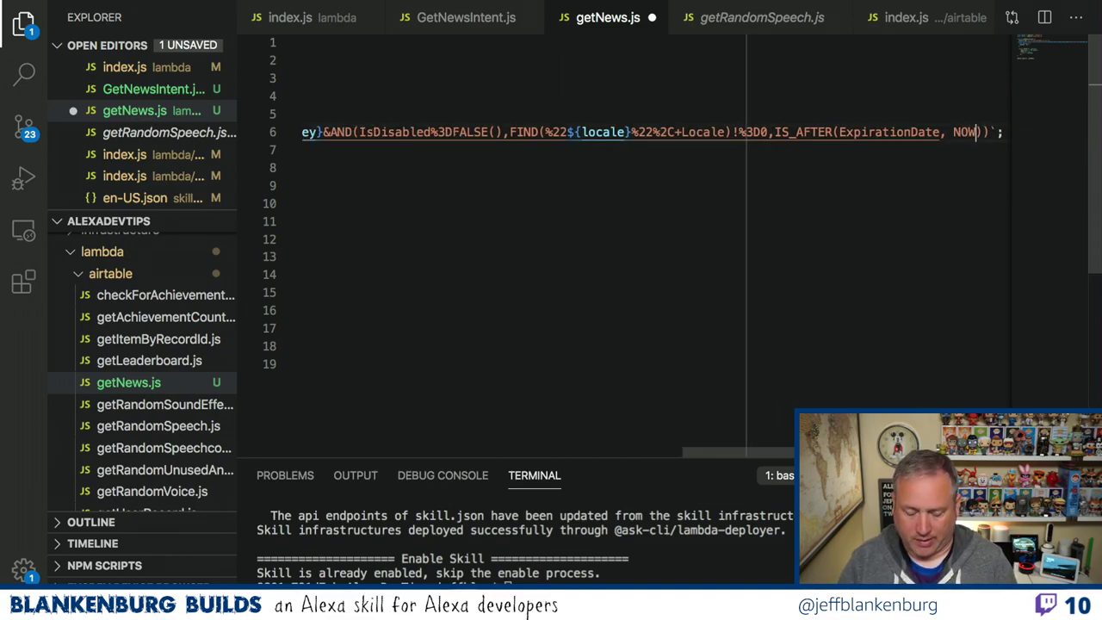
Remove the space before NOW() and select the ,IS_AFTER(ExpirationDate,NOW()) clause.
{"action": "left_click", "coordinate": [952, 132]}
{"action": "key", "text": "BackSpace"}
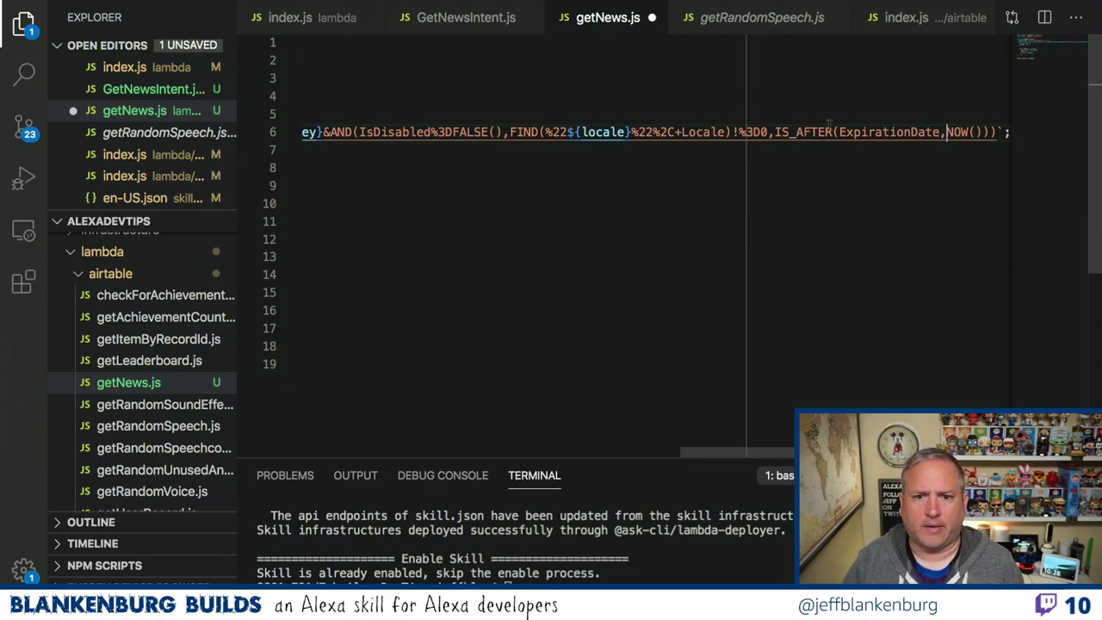
{"action": "left_click_drag", "start_coordinate": [772, 131], "coordinate": [978, 131]}
{"action": "key", "text": "super+c"}
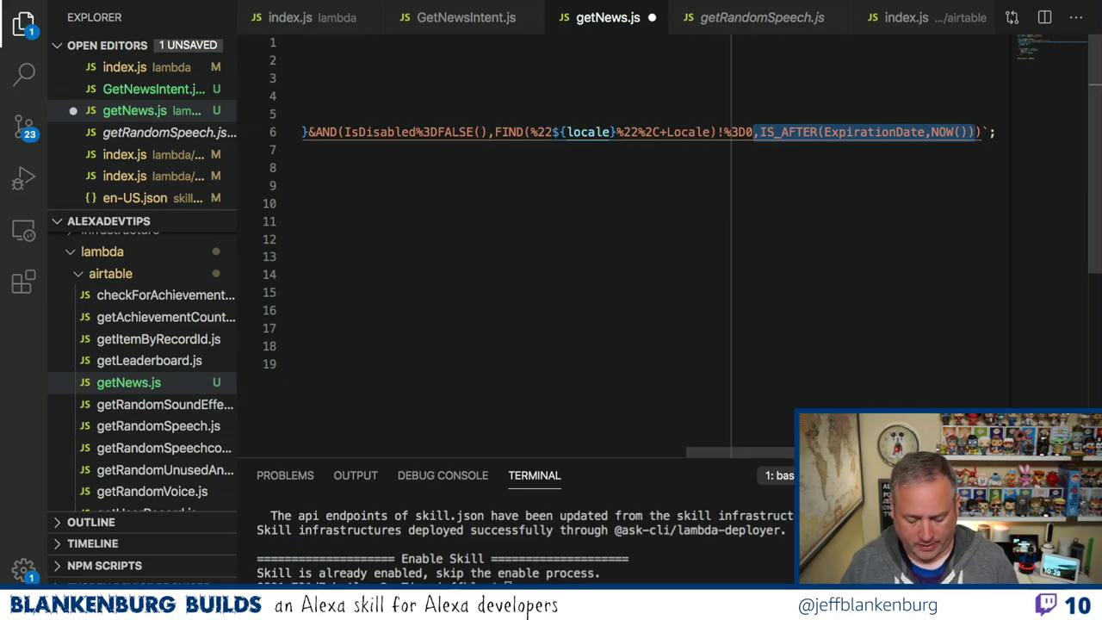
{"action": "key", "text": "super+Tab"}
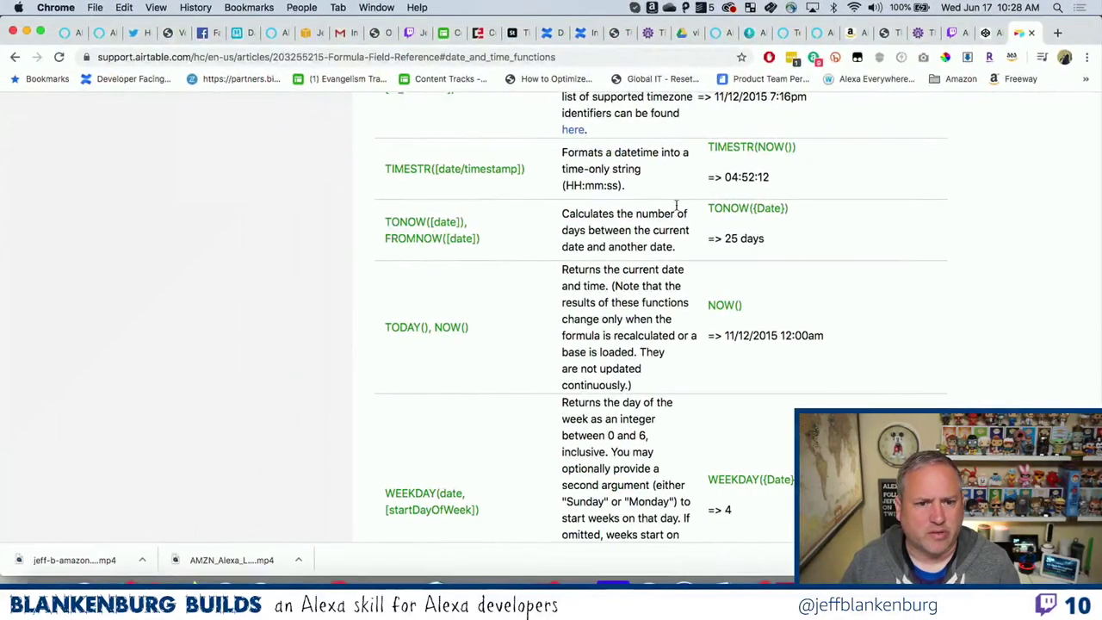
Check the IS_AFTER/IS_BEFORE rows, then place the caret after the IS_AFTER condition in getNews.js.
{"action": "scroll", "coordinate": [603, 259], "scroll_direction": "up", "scroll_amount": 15}
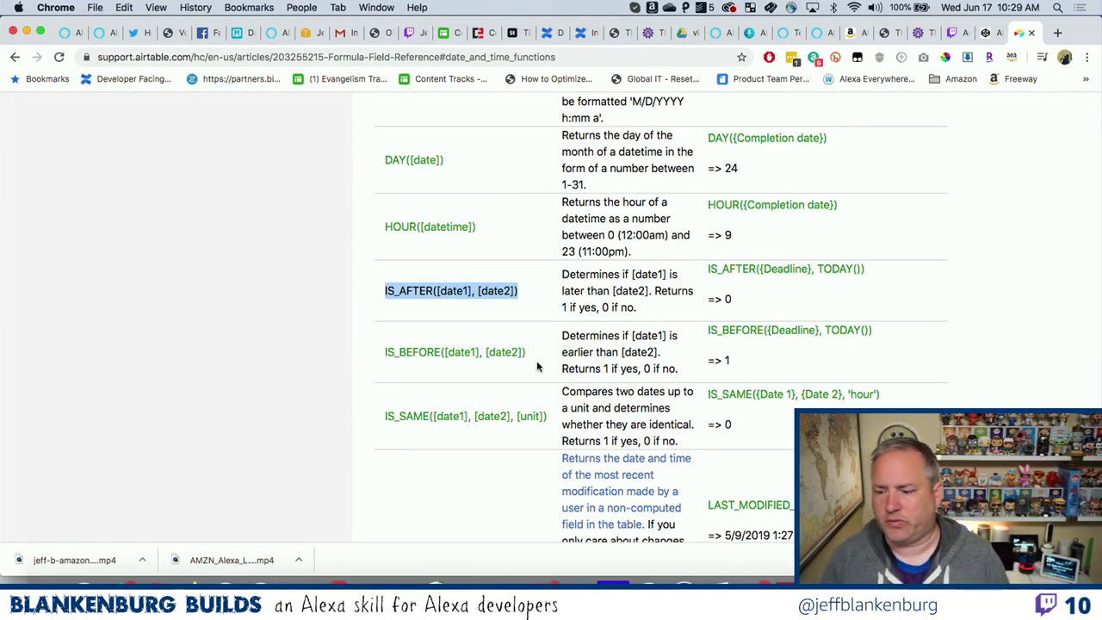
{"action": "key", "text": "super+Tab"}
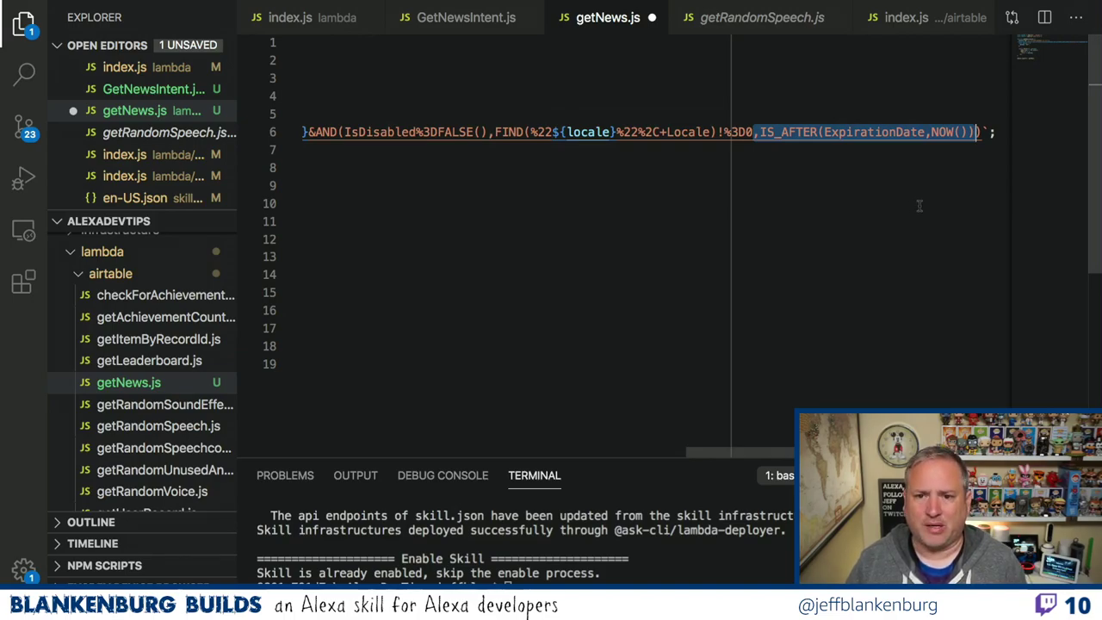
{"action": "key", "text": "Right"}
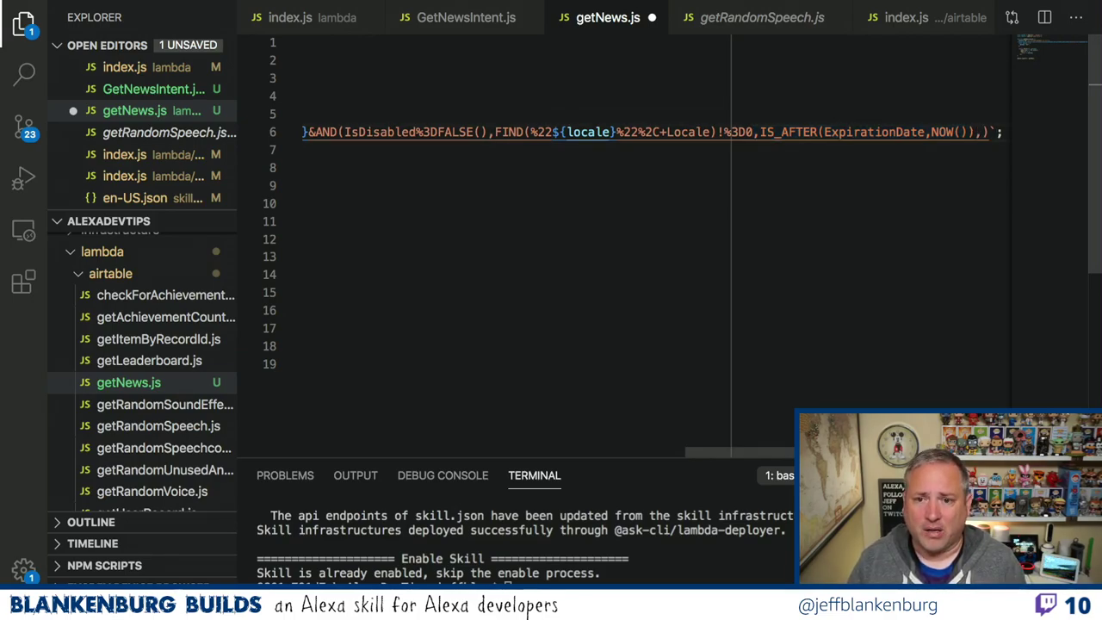
Duplicate the IS_AFTER clause and turn the copy into IS_BEFORE(PublishDate,NOW()).
{"action": "key", "text": "super+v"}
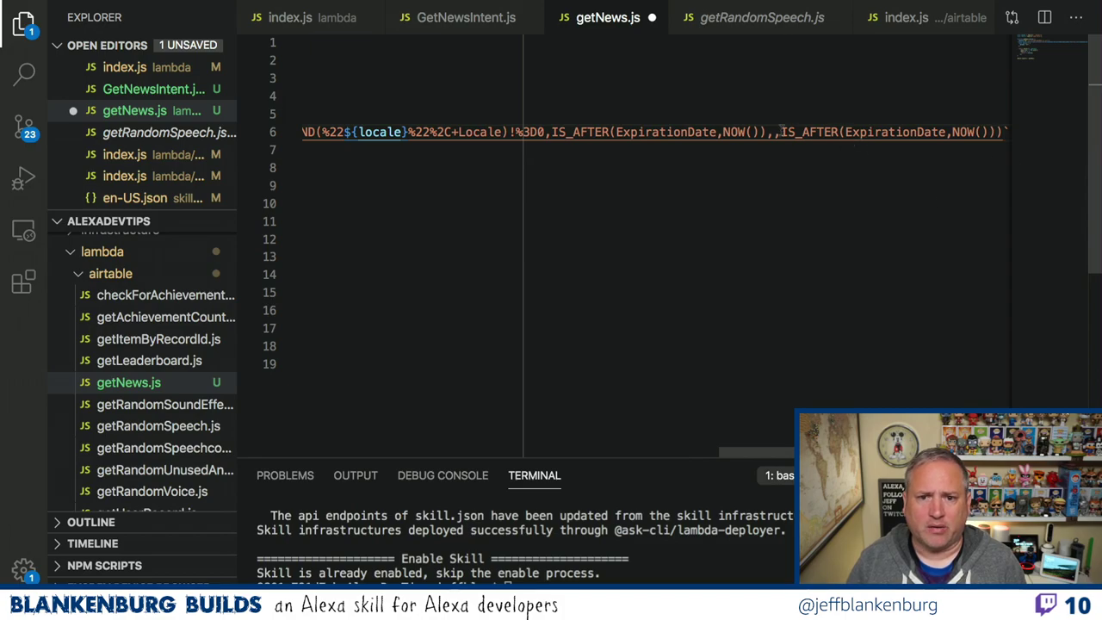
{"action": "key", "text": "BackSpace"}
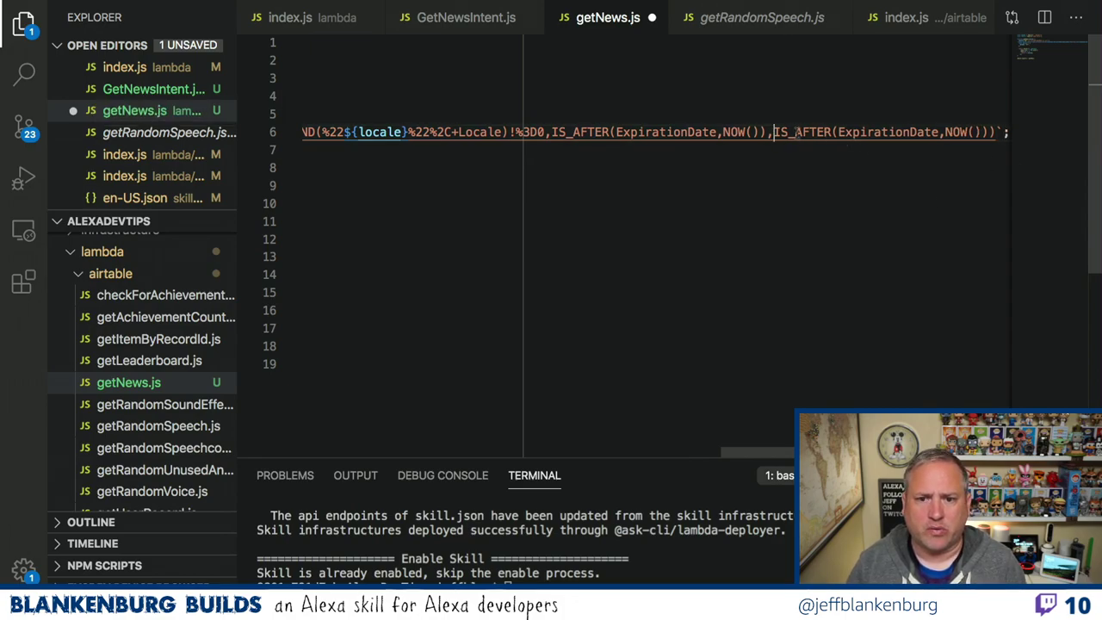
{"action": "left_click_drag", "start_coordinate": [793, 132], "coordinate": [926, 132]}
{"action": "type", "text": "BEFORE"}
{"action": "type", "text": "Publish"}
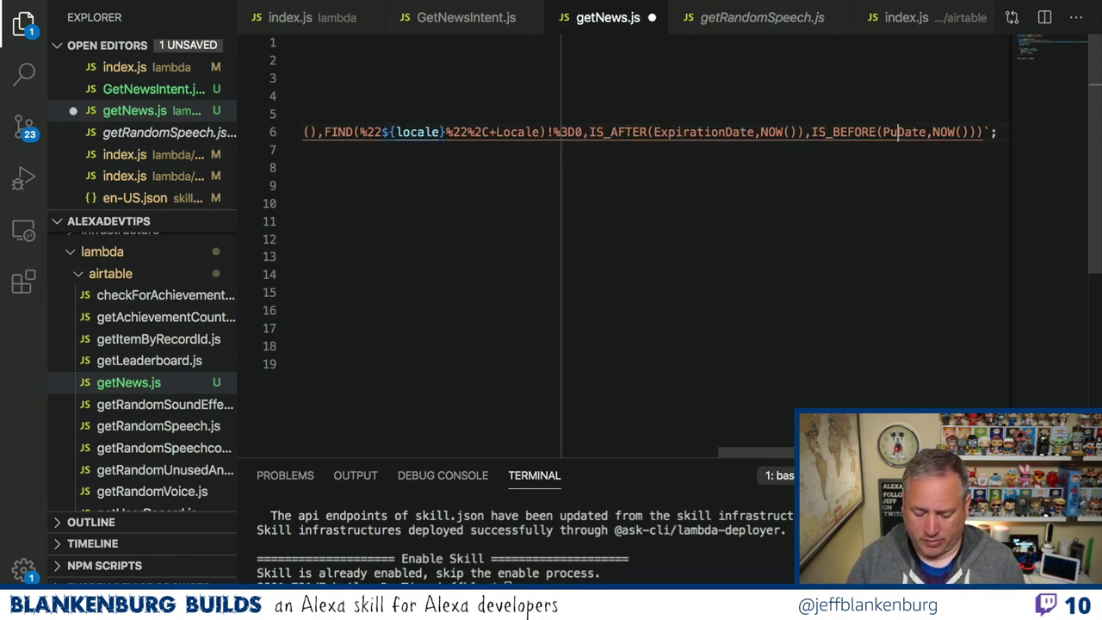
{"action": "key", "text": "super+Tab"}
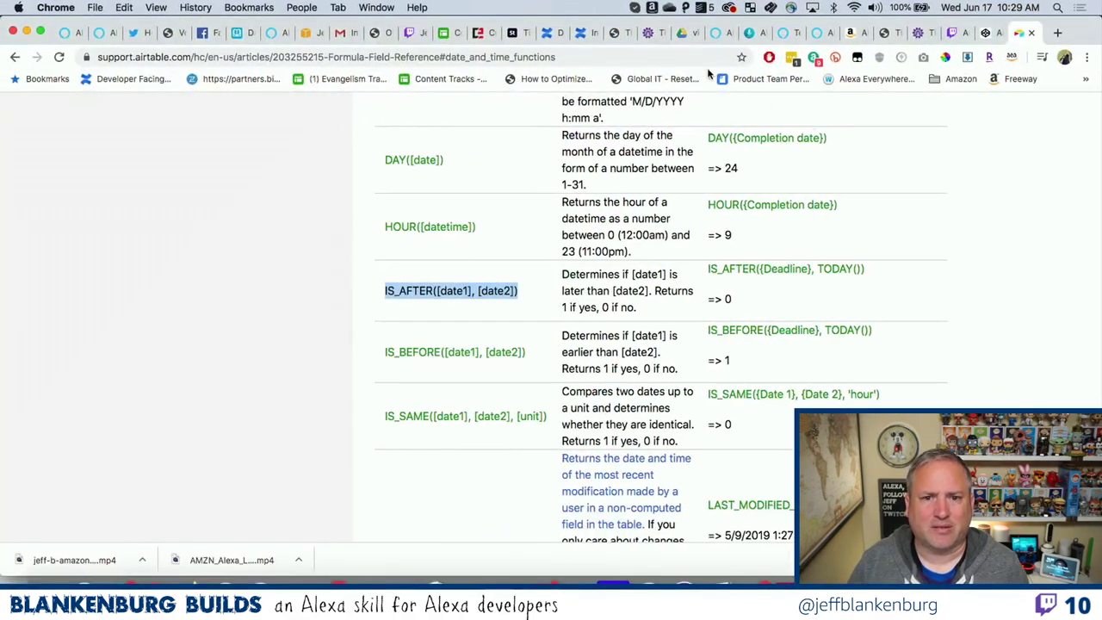
Edit the News table's PublishDate column header to read PublicationDate and save the field.
{"action": "left_click", "coordinate": [244, 33]}
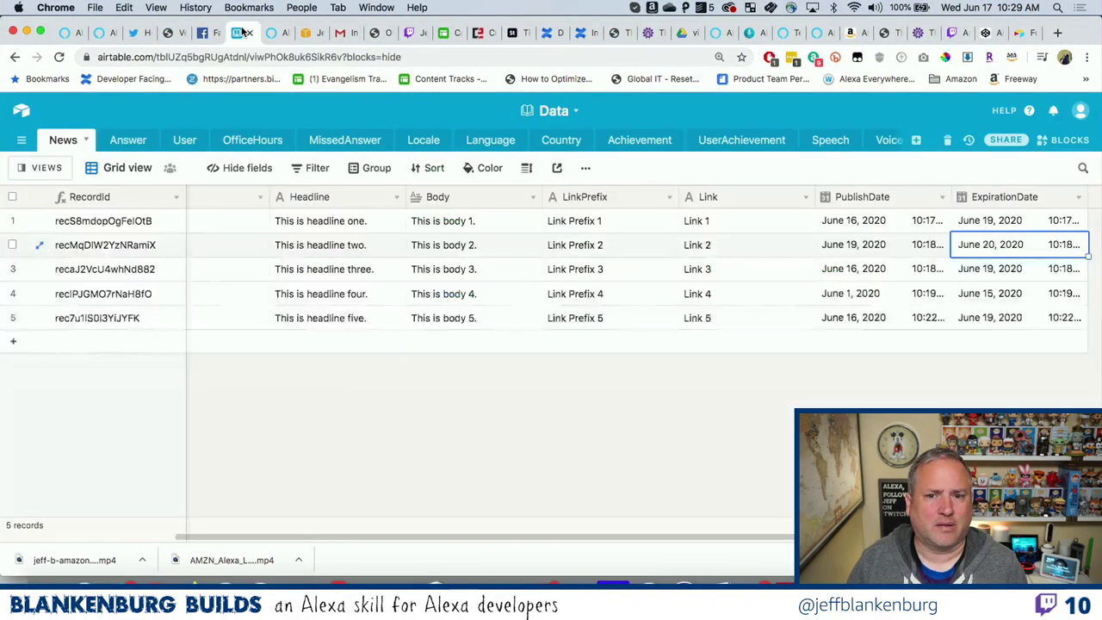
{"action": "double_click", "coordinate": [864, 197]}
{"action": "left_click", "coordinate": [682, 230]}
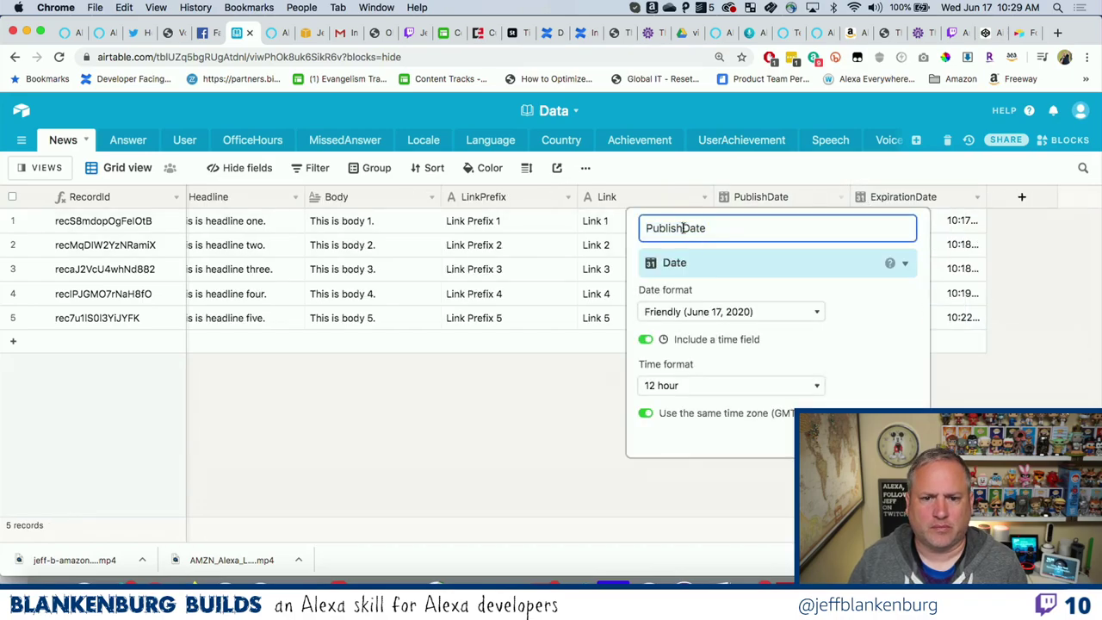
{"action": "key", "text": "BackSpace"}
{"action": "key", "text": "BackSpace"}
{"action": "type", "text": "cation"}
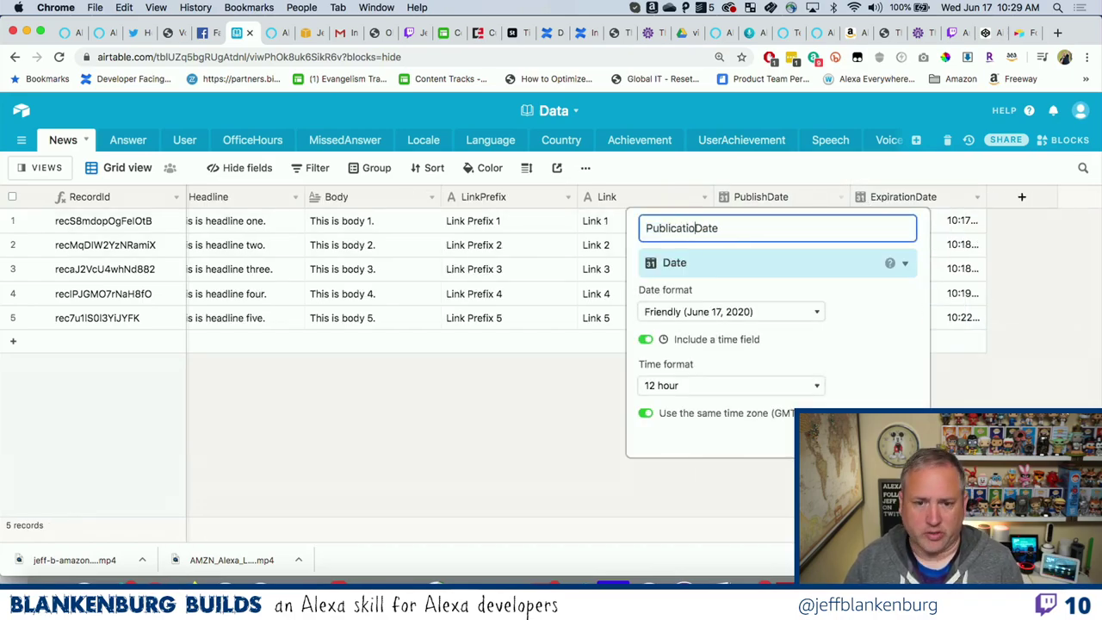
{"action": "left_click", "coordinate": [526, 440]}
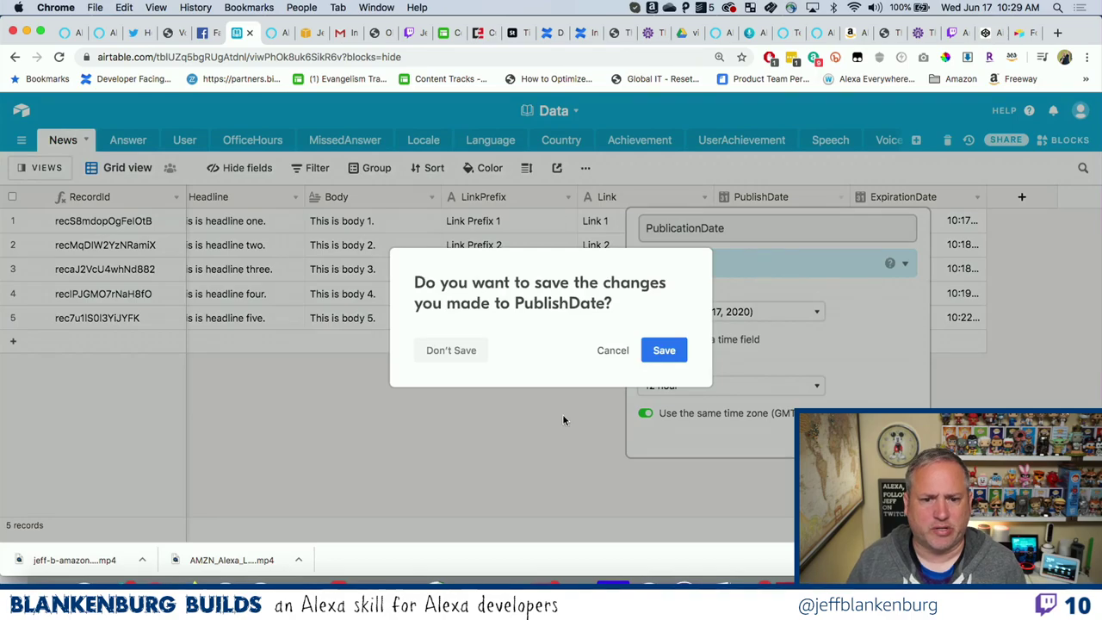
{"action": "left_click", "coordinate": [663, 352]}
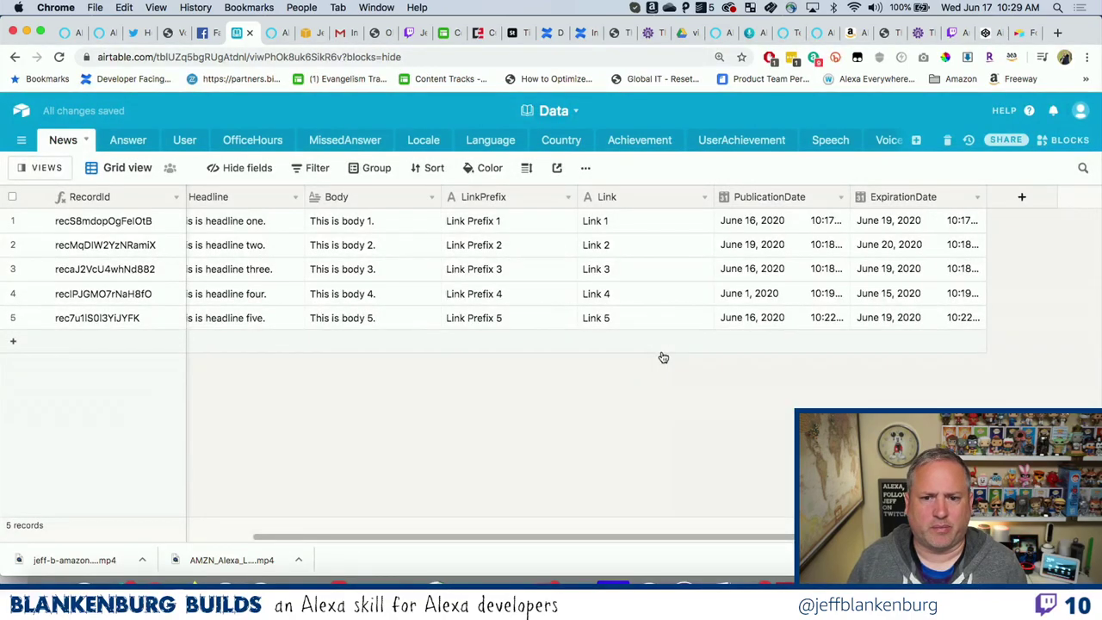
Change PublishDate to PublicationDate in line 6's IS_BEFORE condition and save getNews.js.
{"action": "key", "text": "super+Tab"}
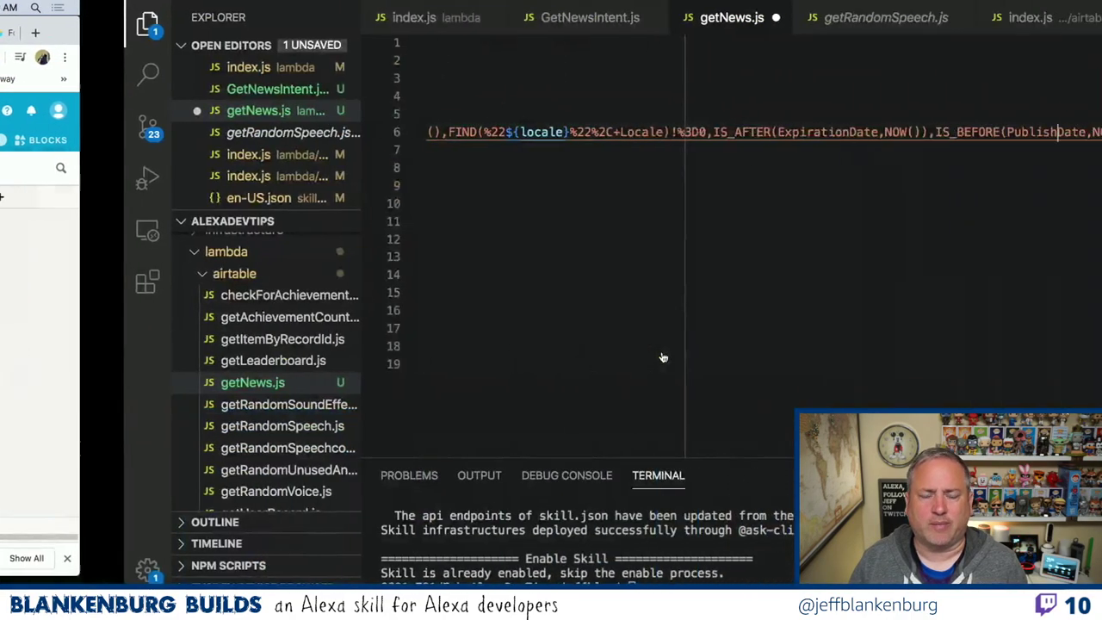
{"action": "key", "text": "BackSpace"}
{"action": "key", "text": "BackSpace"}
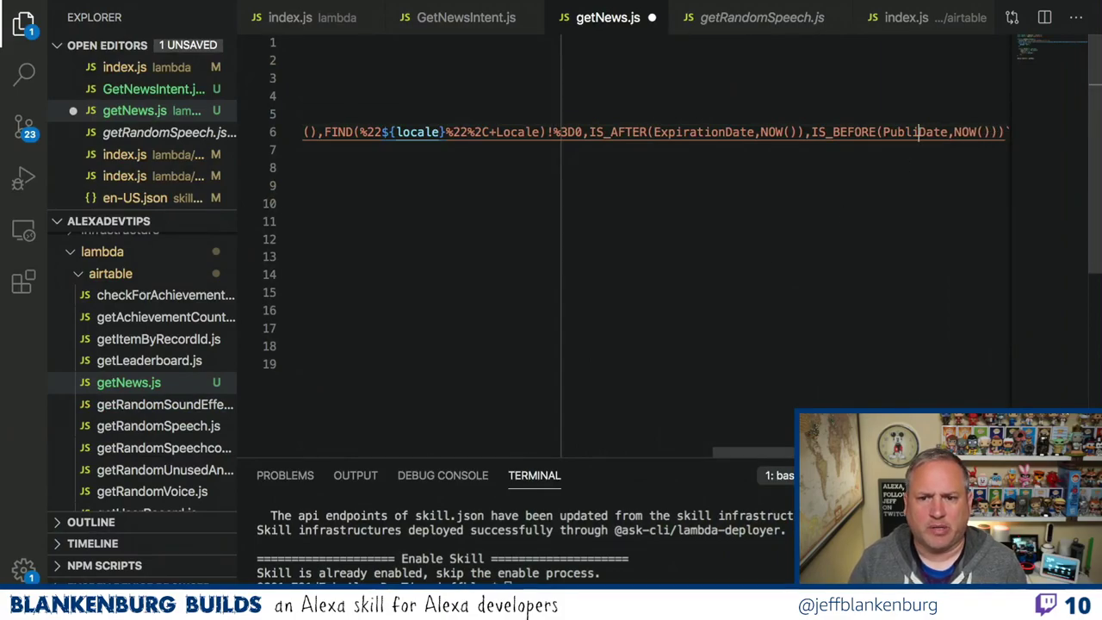
{"action": "type", "text": "cation"}
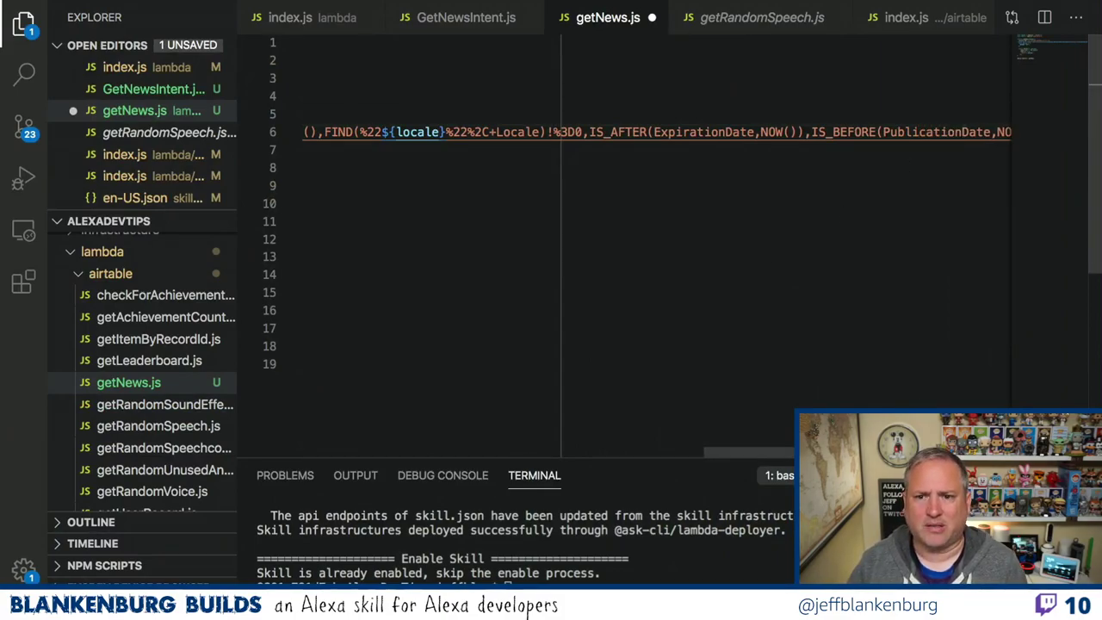
{"action": "key", "text": "Right"}
{"action": "key", "text": "Right"}
{"action": "key", "text": "Right"}
{"action": "key", "text": "Right"}
{"action": "key", "text": "Right"}
{"action": "key", "text": "Right"}
{"action": "key", "text": "Right"}
{"action": "key", "text": "Right"}
{"action": "key", "text": "Right"}
{"action": "key", "text": "Right"}
{"action": "key", "text": "Right"}
{"action": "key", "text": "Right"}
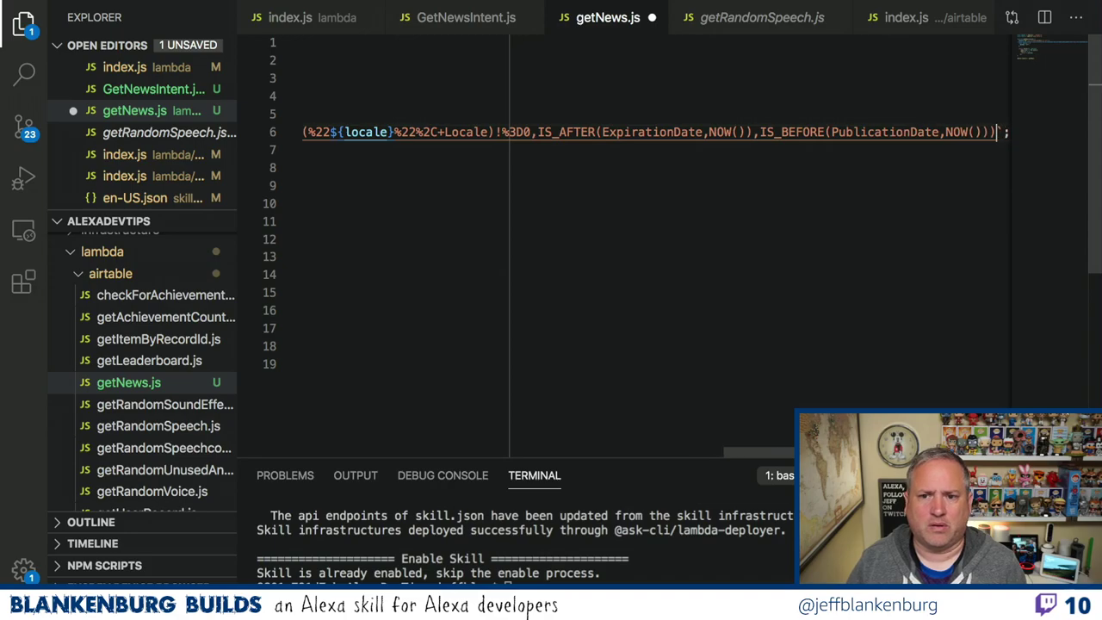
{"action": "key", "text": "Right"}
{"action": "key", "text": "Right"}
{"action": "key", "text": "Right"}
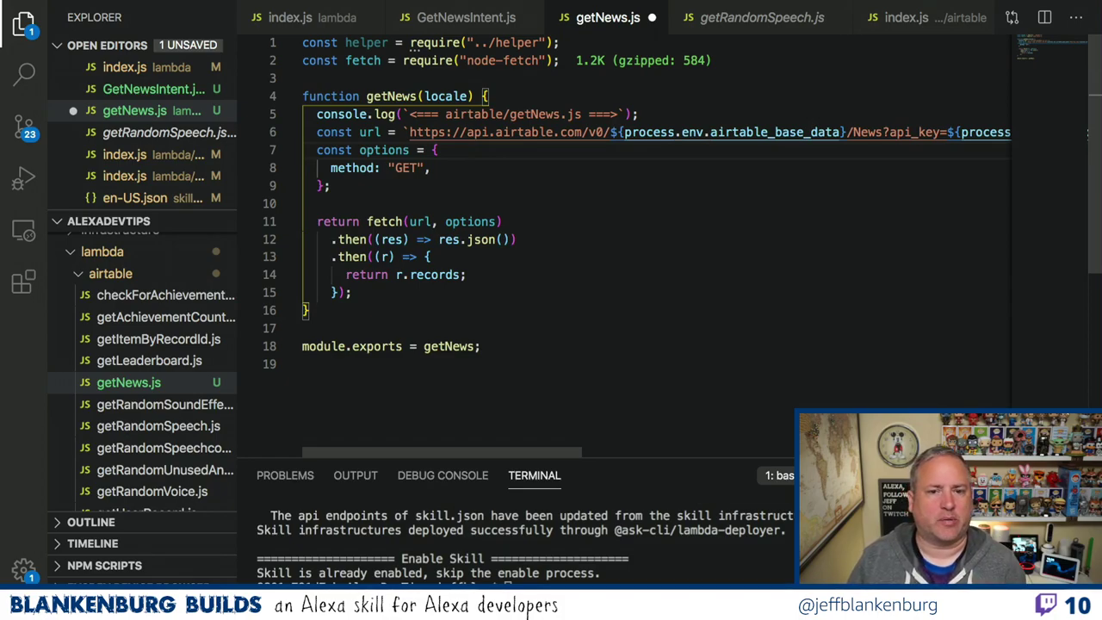
{"action": "key", "text": "ctrl+s"}
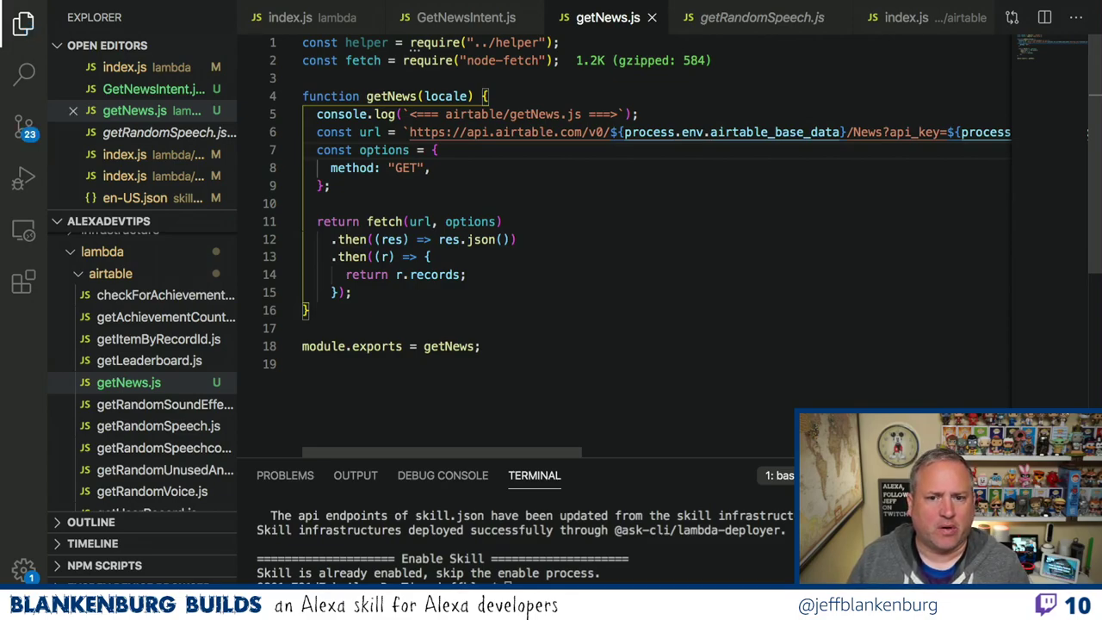
{"action": "scroll", "coordinate": [840, 177], "scroll_direction": "right", "scroll_amount": 15}
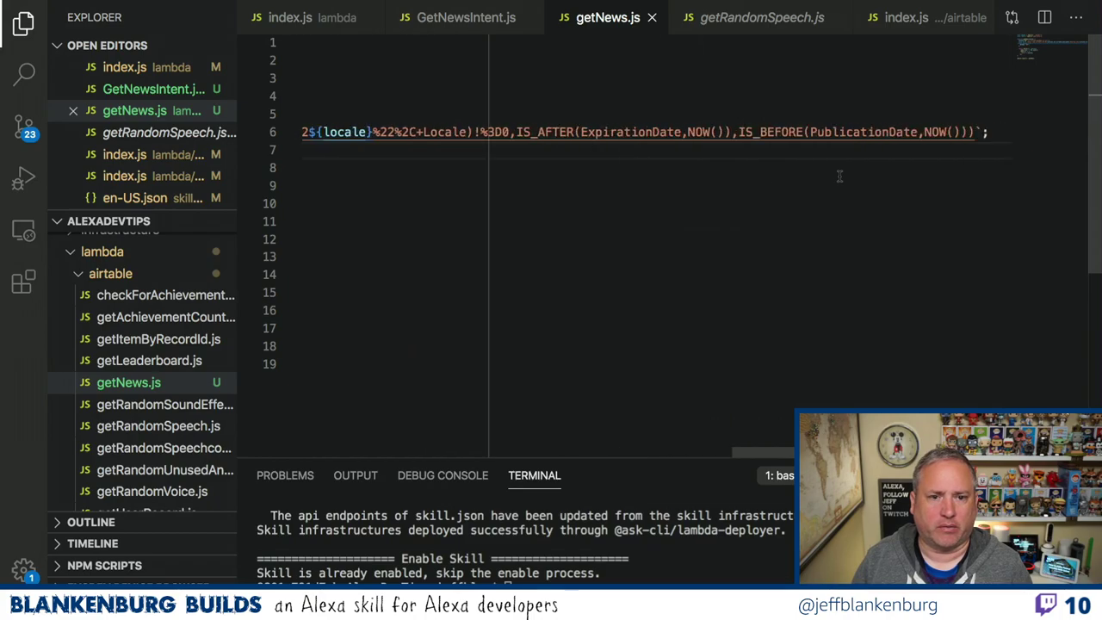
{"action": "scroll", "coordinate": [839, 177], "scroll_direction": "left", "scroll_amount": 15}
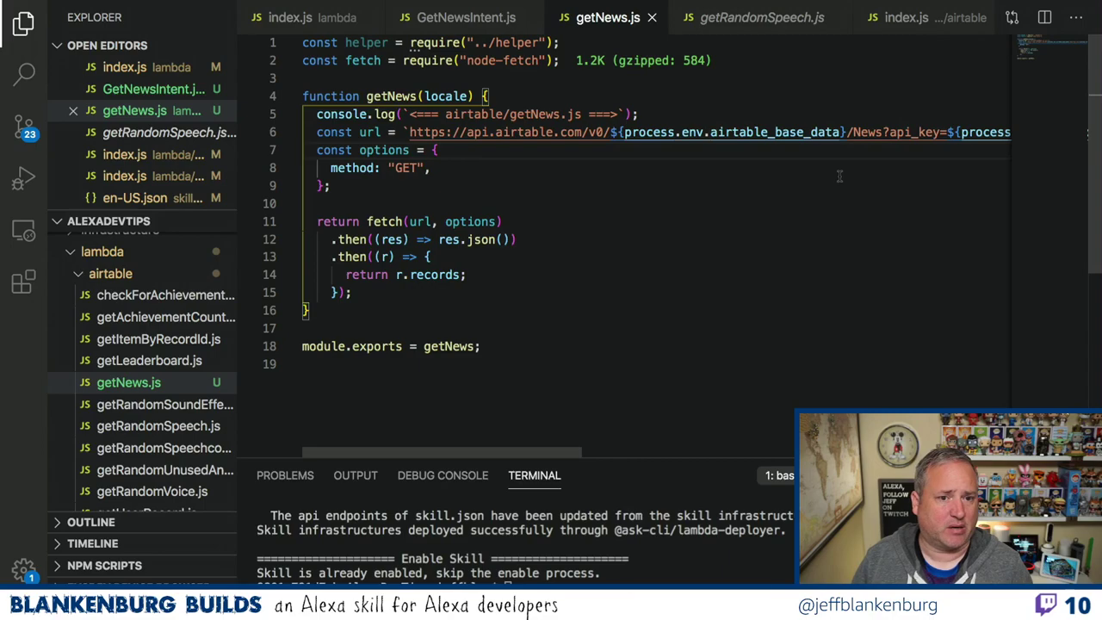
{"action": "left_click", "coordinate": [813, 132]}
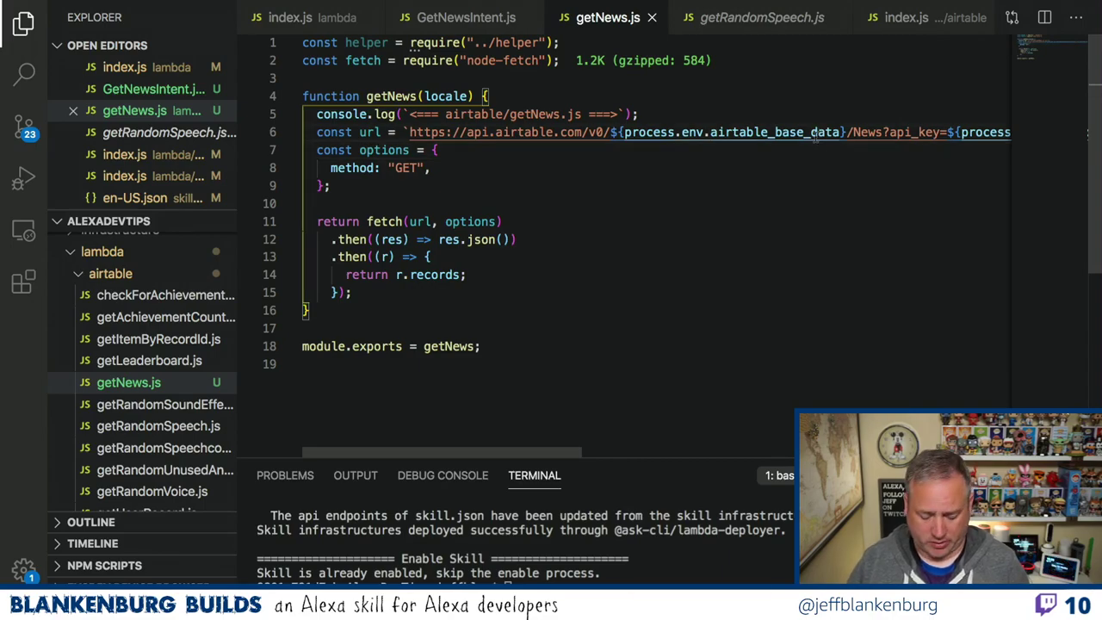
Add console.log(`FULL PATH ${url}`); below the URL line in getNews.js and save the file.
{"action": "key", "text": "End"}
{"action": "key", "text": "Return"}
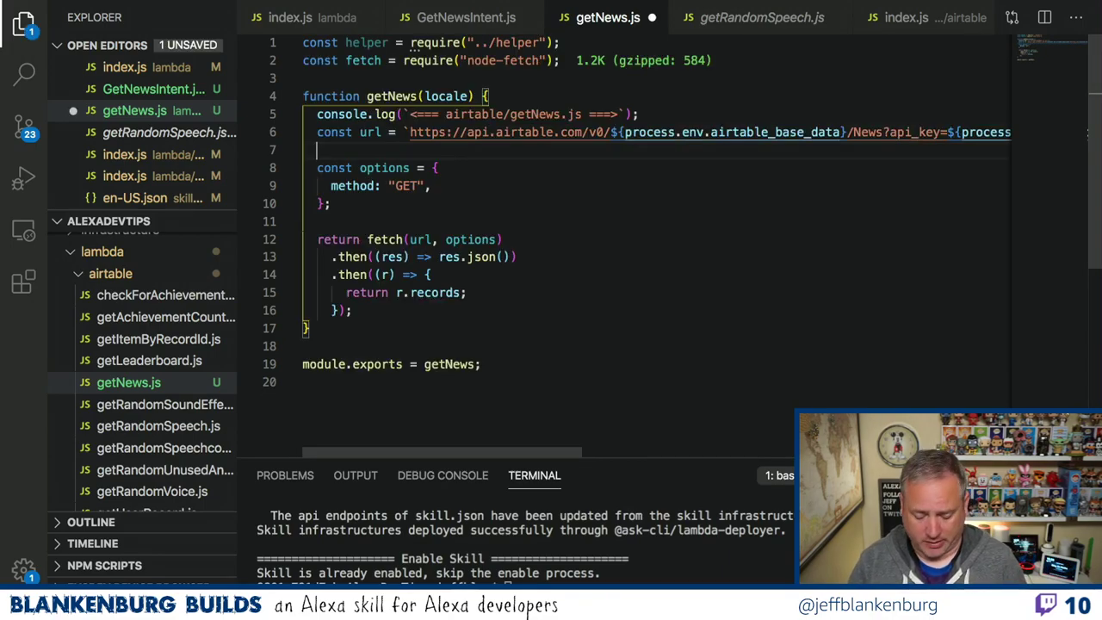
{"action": "type", "text": "console."}
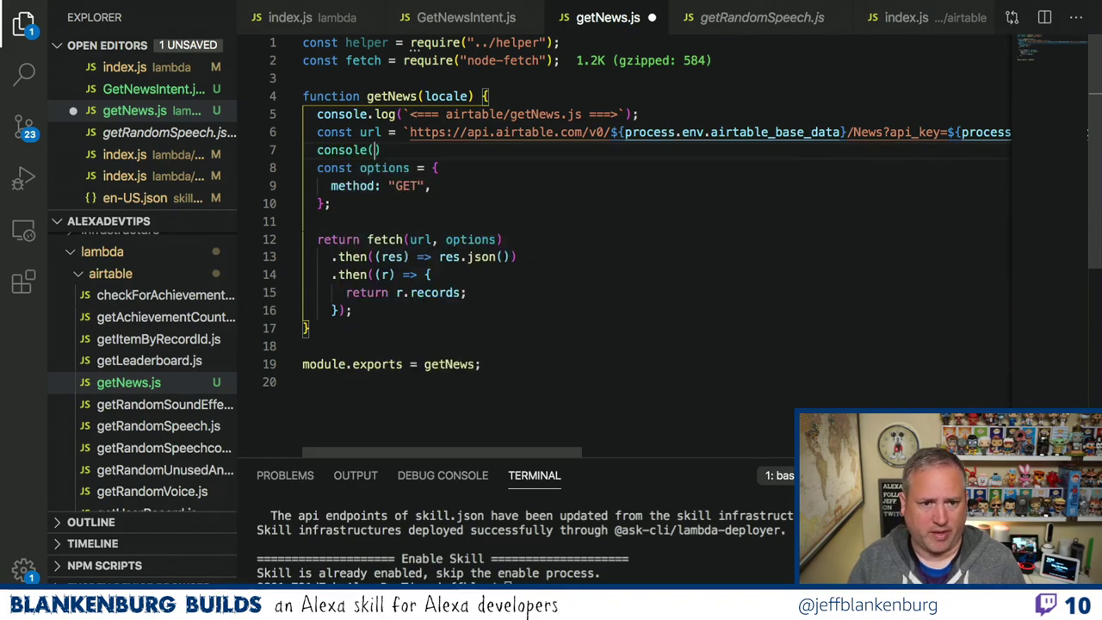
{"action": "type", "text": "log("}
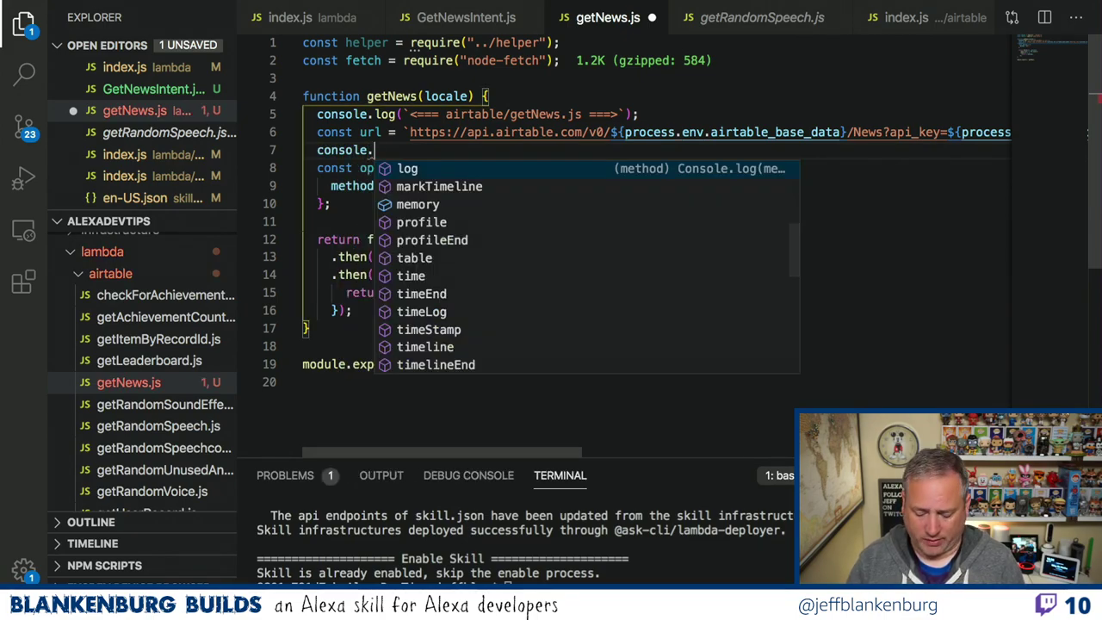
{"action": "type", "text": "`"}
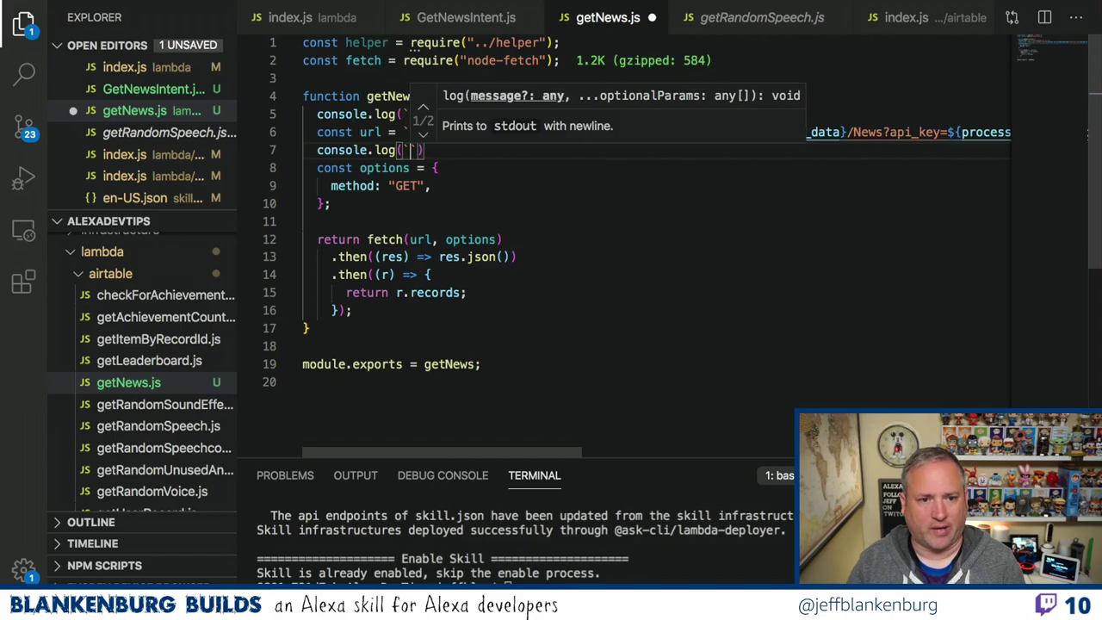
{"action": "type", "text": "FULL PATH "}
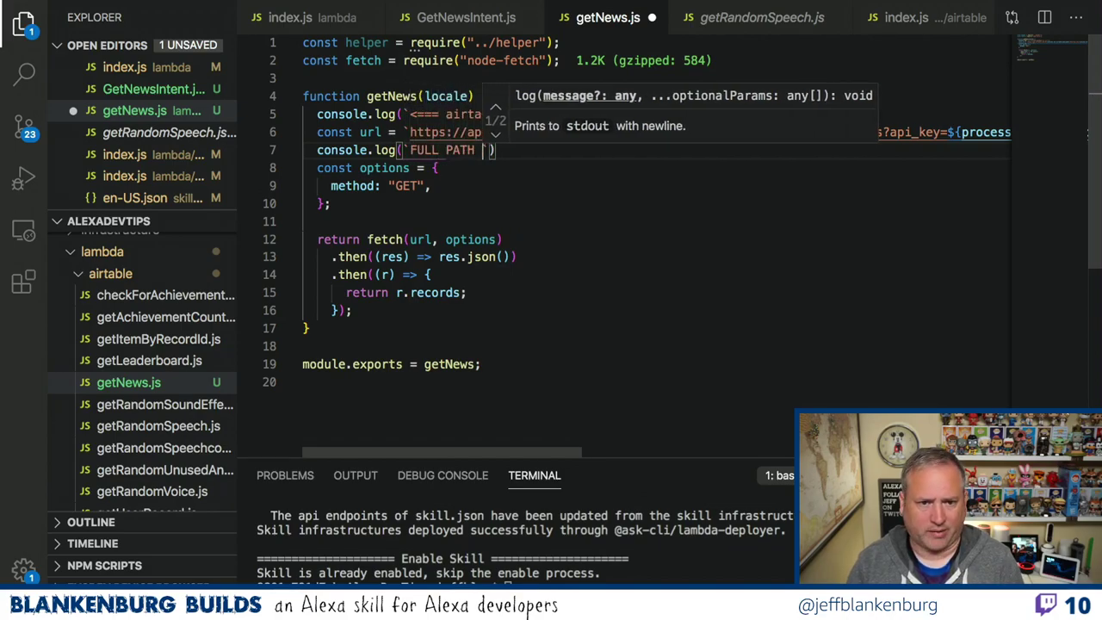
{"action": "type", "text": "$url"}
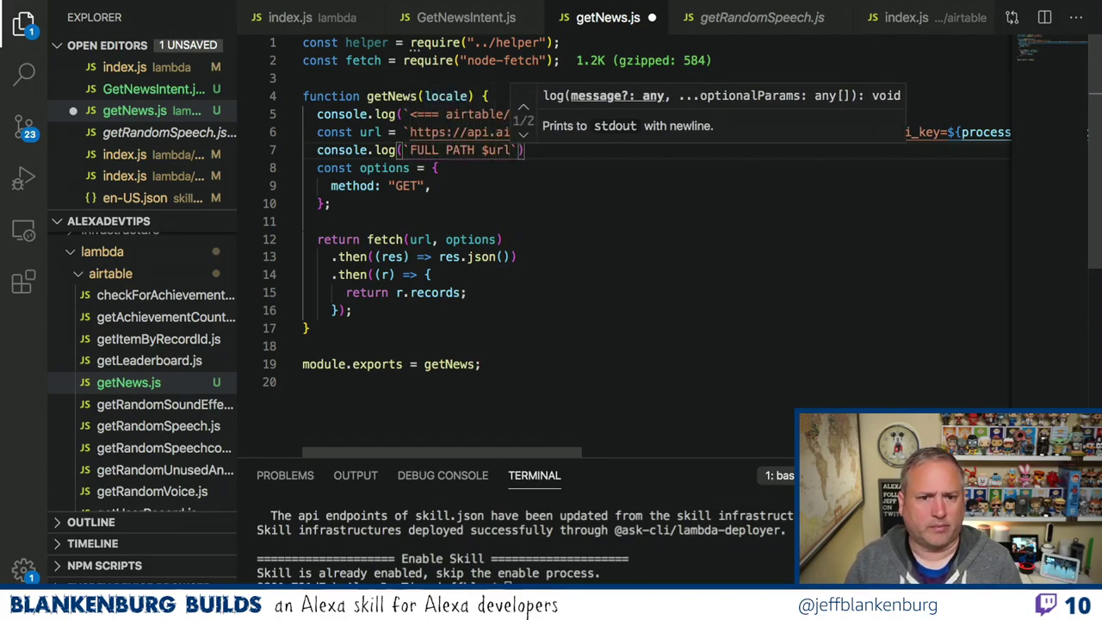
{"action": "key", "text": "BackSpace"}
{"action": "key", "text": "BackSpace"}
{"action": "key", "text": "BackSpace"}
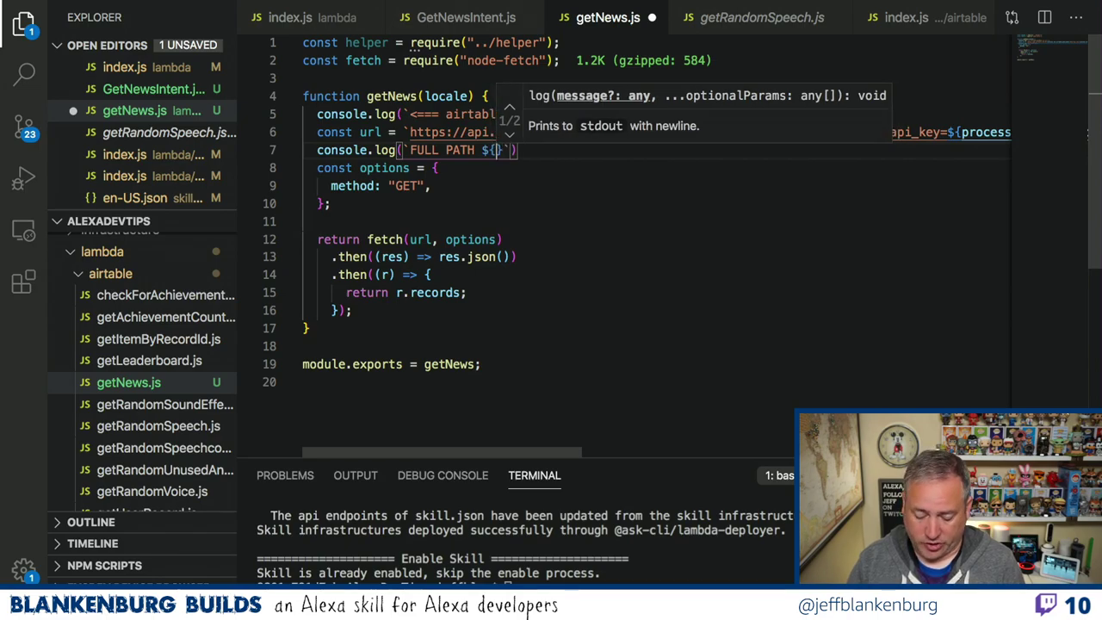
{"action": "type", "text": "{url}"}
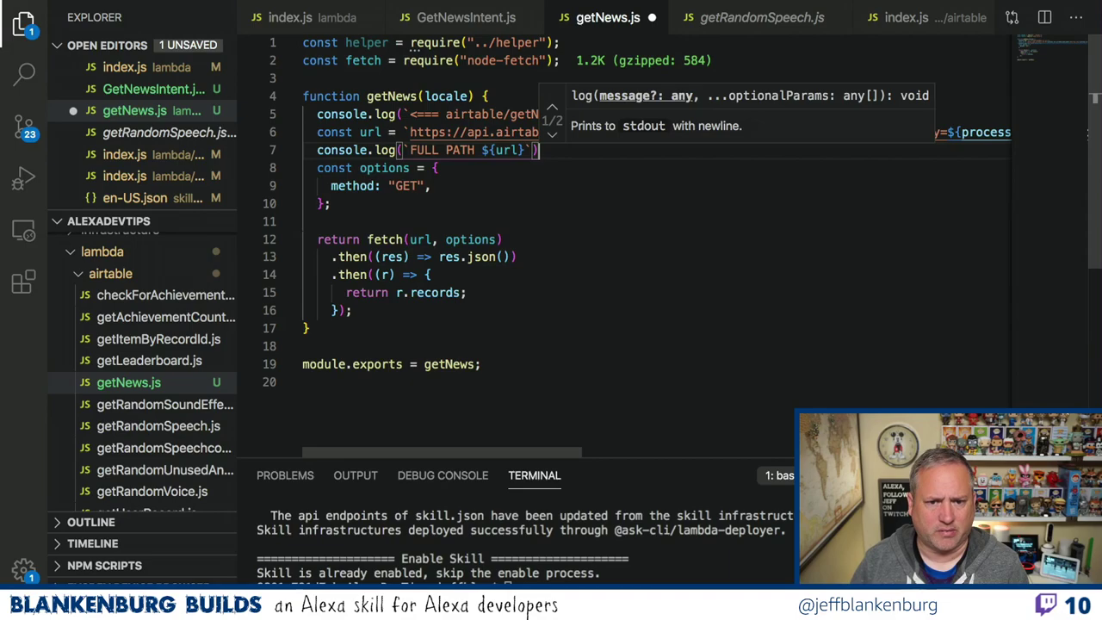
{"action": "key", "text": "End"}
{"action": "type", "text": ";"}
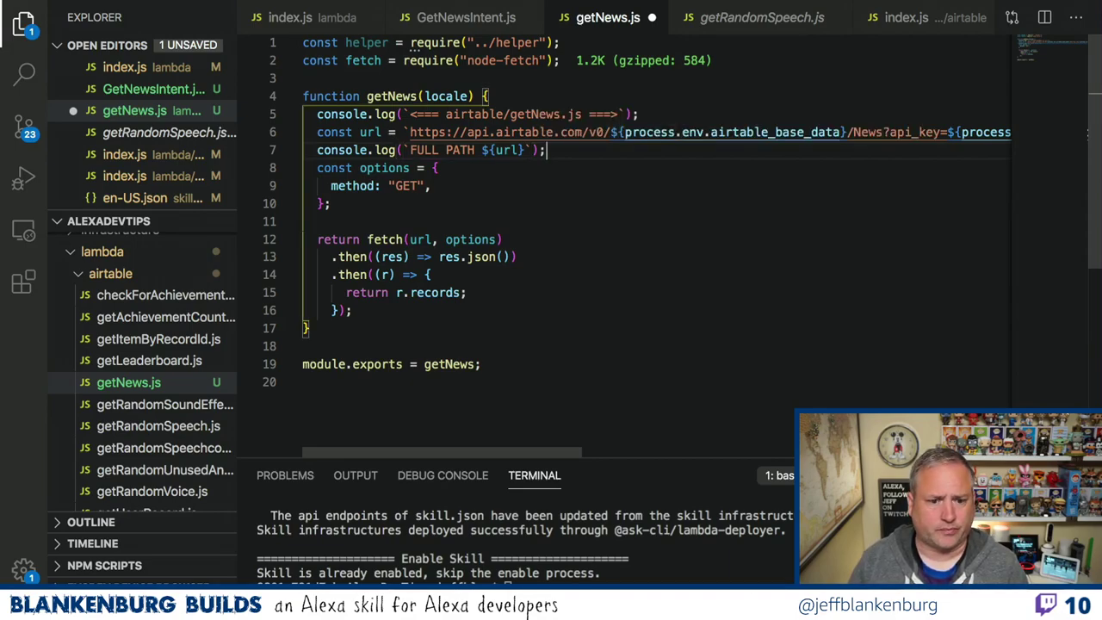
{"action": "key", "text": "ctrl+s"}
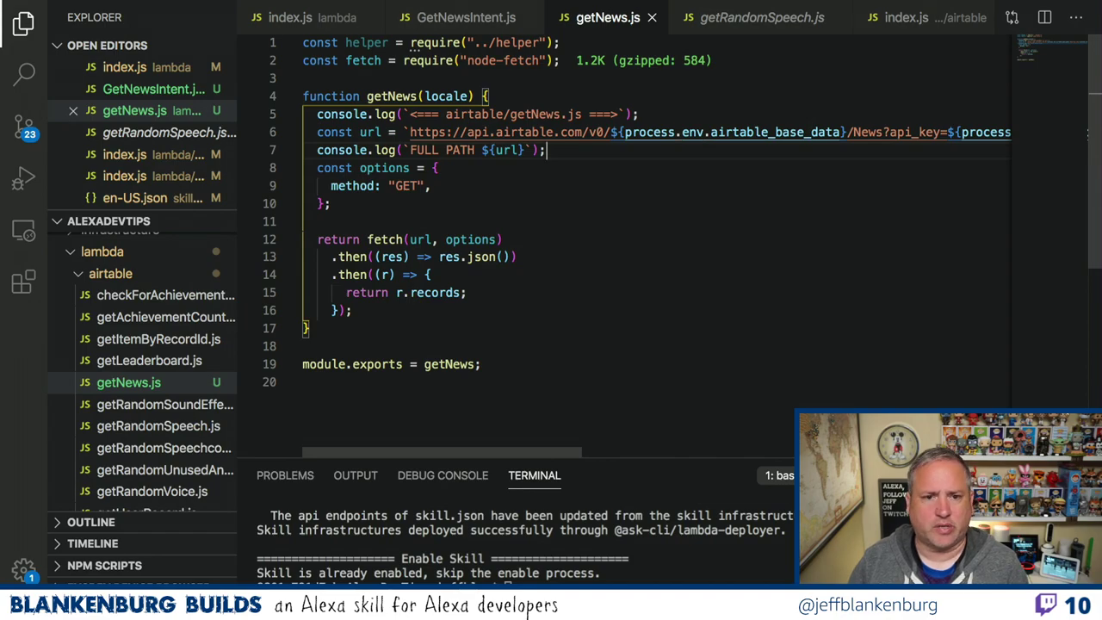
{"action": "key", "text": "ctrl+Right"}
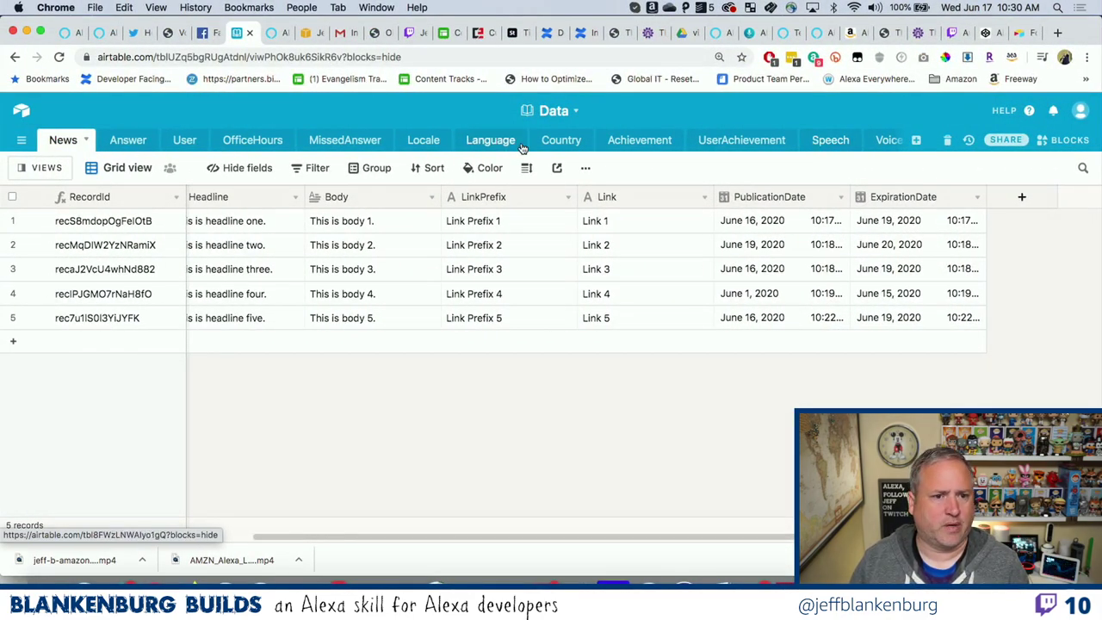
Reload the Airtable Data base, close the views list, and show the Answer table's 102 records.
{"action": "left_click", "coordinate": [127, 141]}
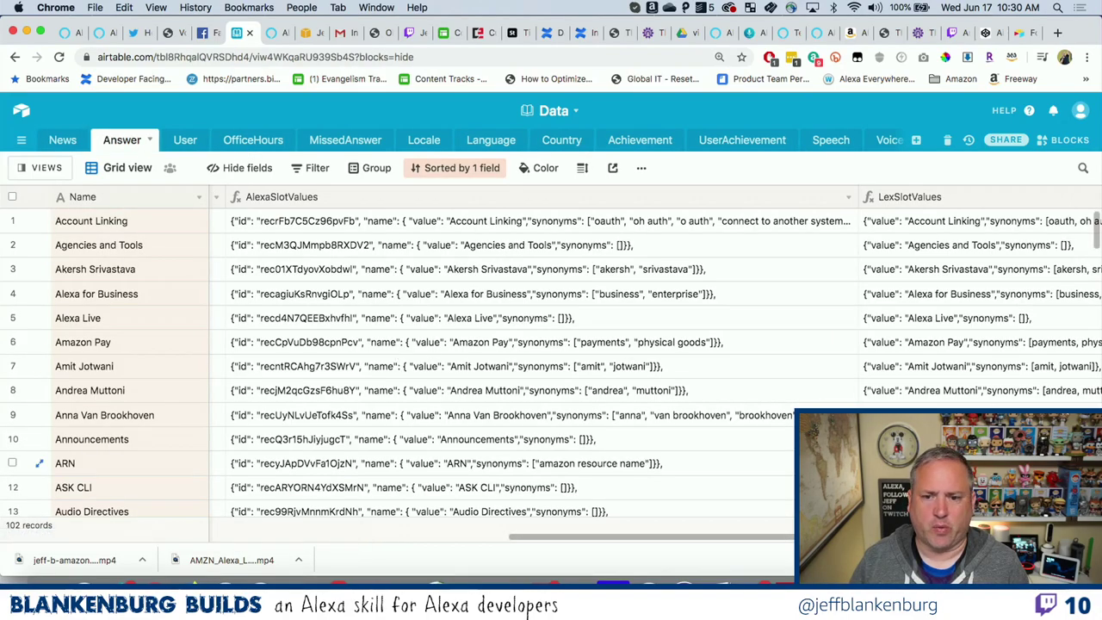
{"action": "key", "text": "super+bracketleft"}
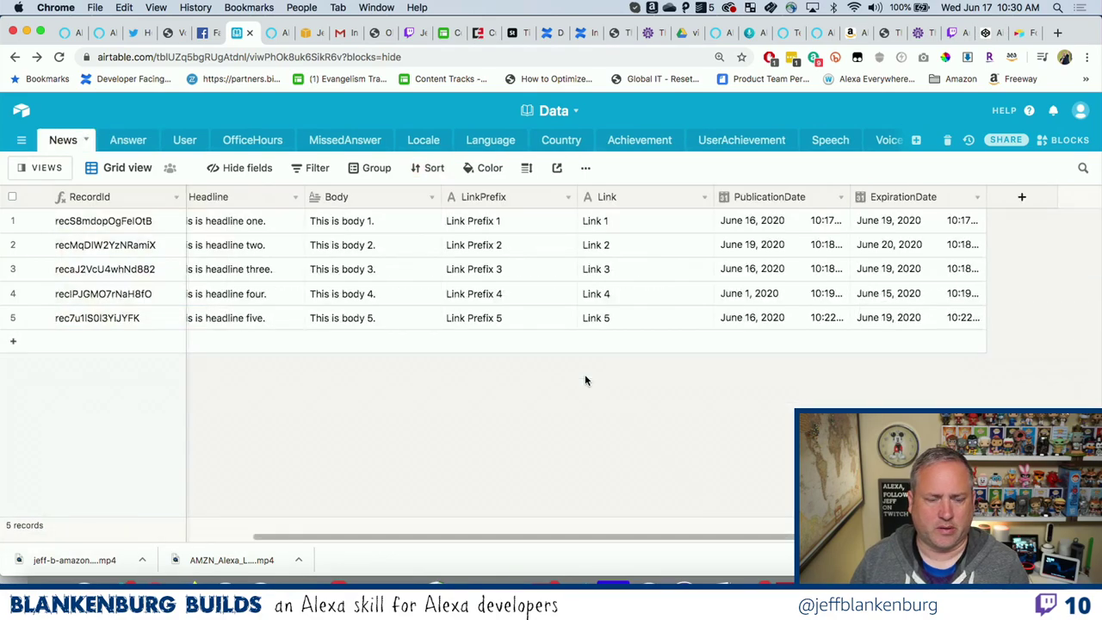
{"action": "scroll", "coordinate": [525, 401], "scroll_direction": "left", "scroll_amount": 5}
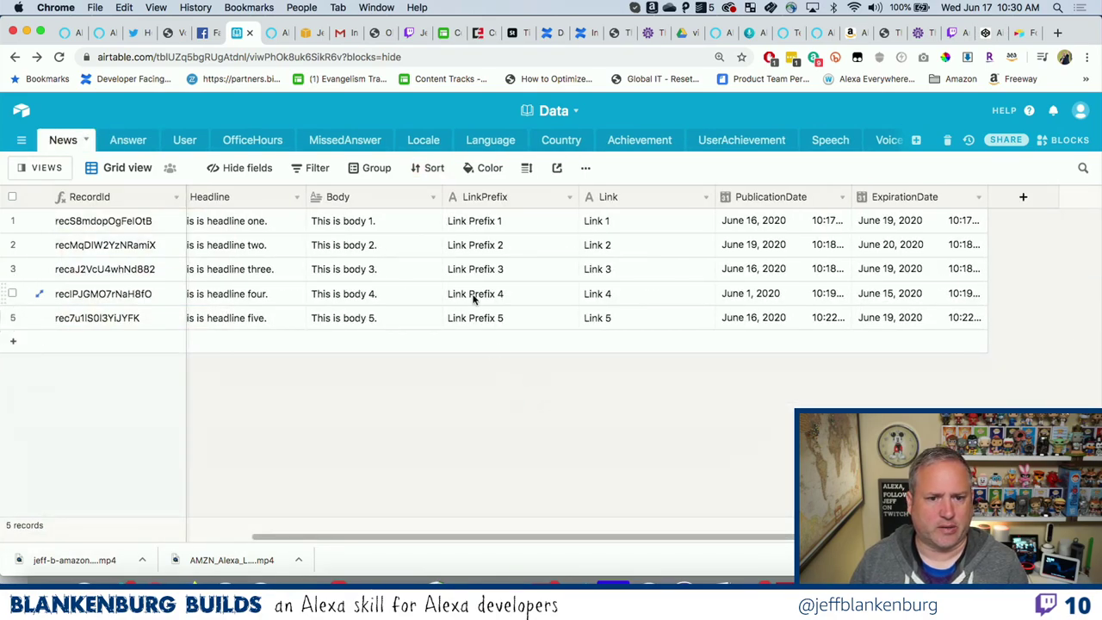
{"action": "scroll", "coordinate": [473, 297], "scroll_direction": "left", "scroll_amount": 3}
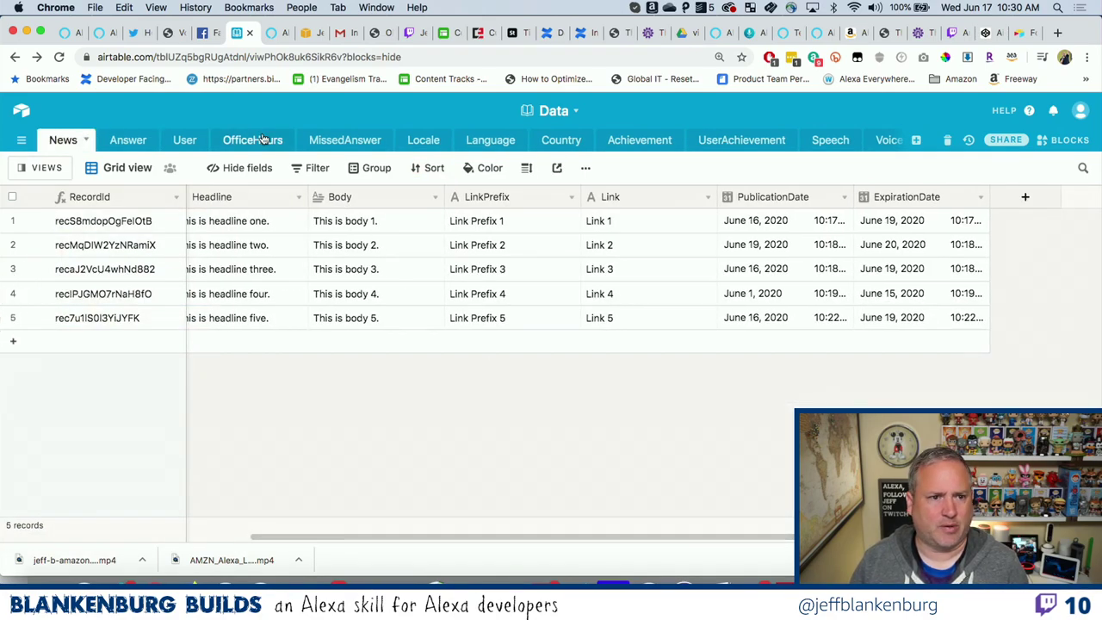
{"action": "left_click", "coordinate": [59, 57]}
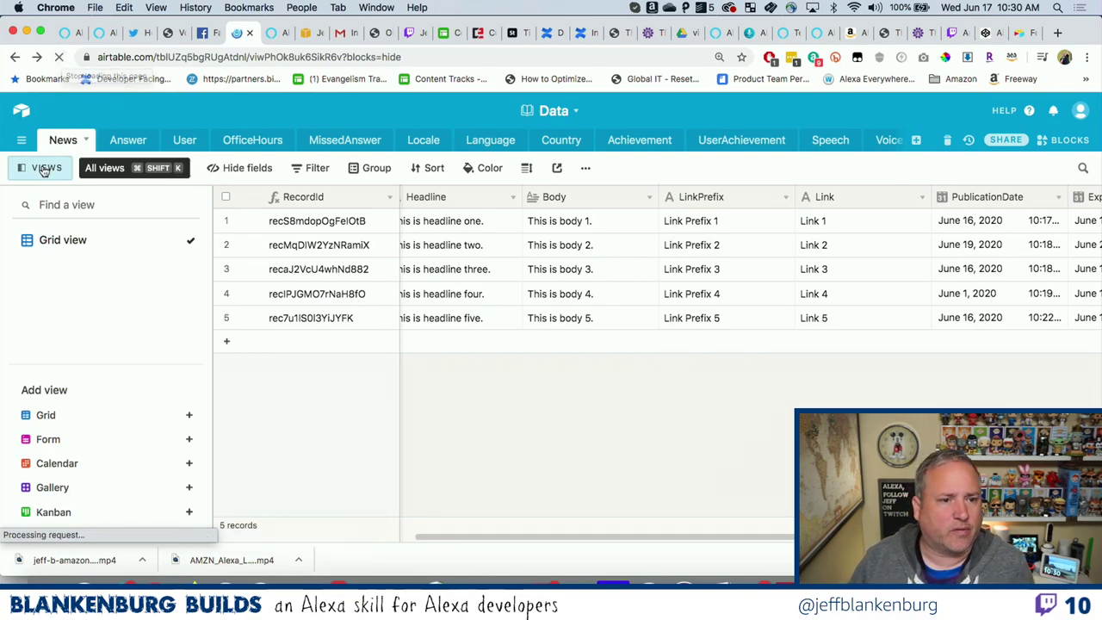
{"action": "left_click", "coordinate": [38, 167]}
{"action": "left_click", "coordinate": [119, 140]}
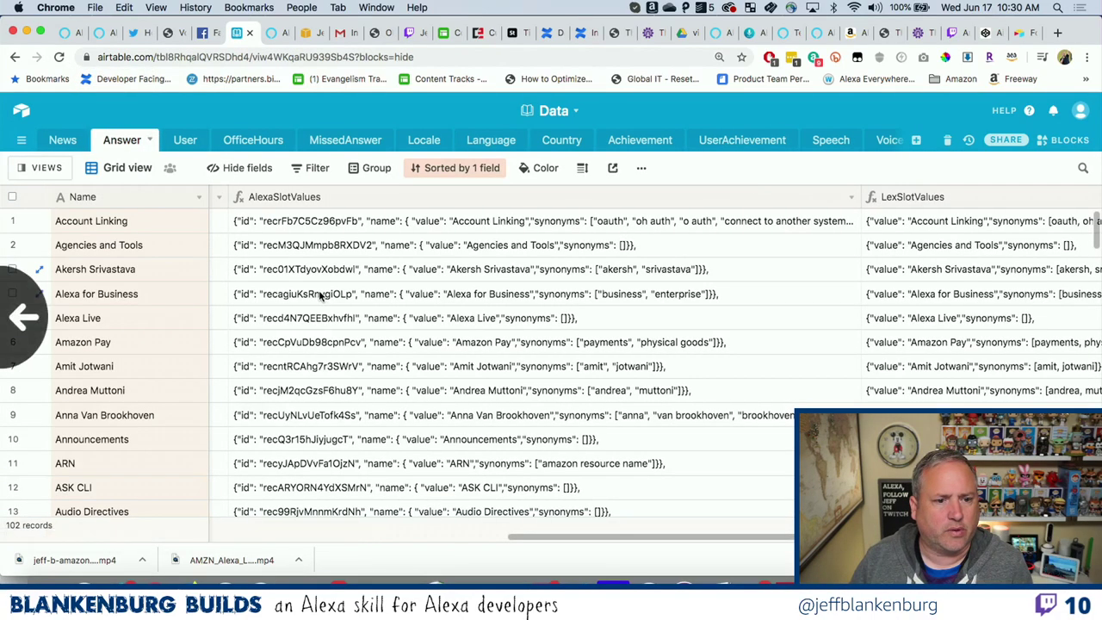
{"action": "left_click", "coordinate": [276, 226]}
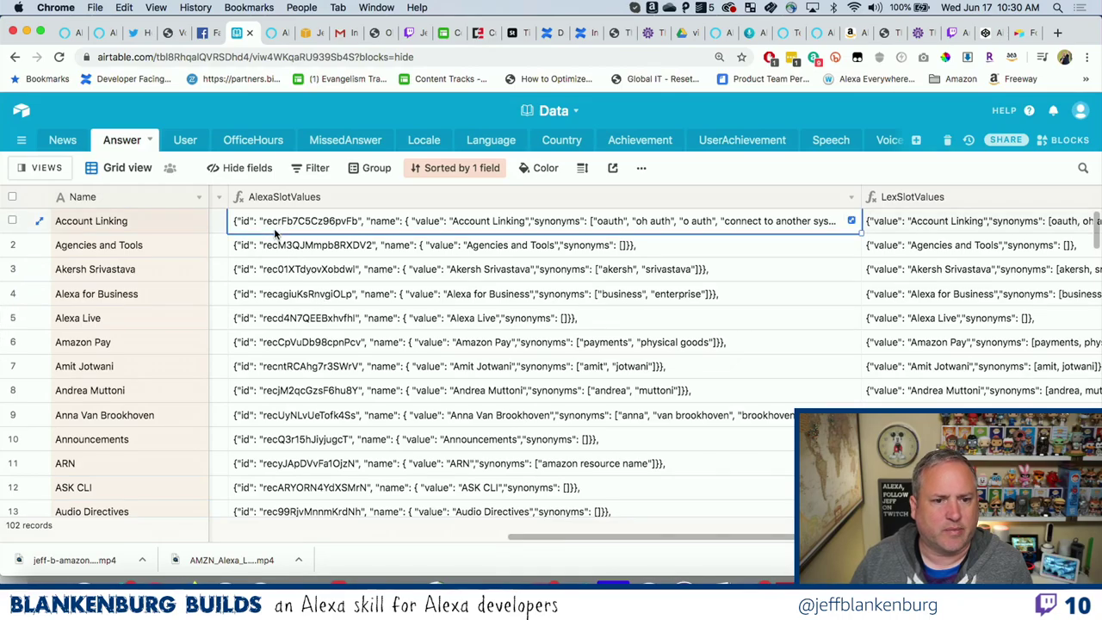
{"action": "key", "text": "Left"}
{"action": "key", "text": "Left"}
{"action": "key", "text": "Left"}
{"action": "key", "text": "Left"}
{"action": "key", "text": "Left"}
{"action": "key", "text": "Left"}
{"action": "key", "text": "Left"}
{"action": "key", "text": "Left"}
{"action": "key", "text": "Left"}
{"action": "key", "text": "Left"}
{"action": "key", "text": "Left"}
{"action": "key", "text": "Left"}
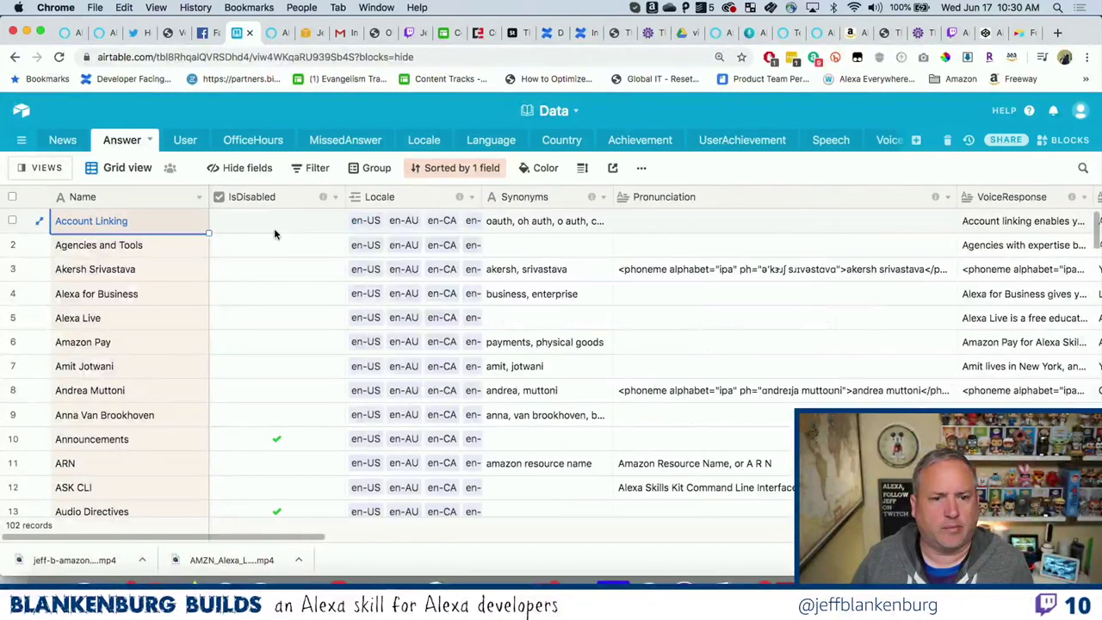
{"action": "key", "text": "Right"}
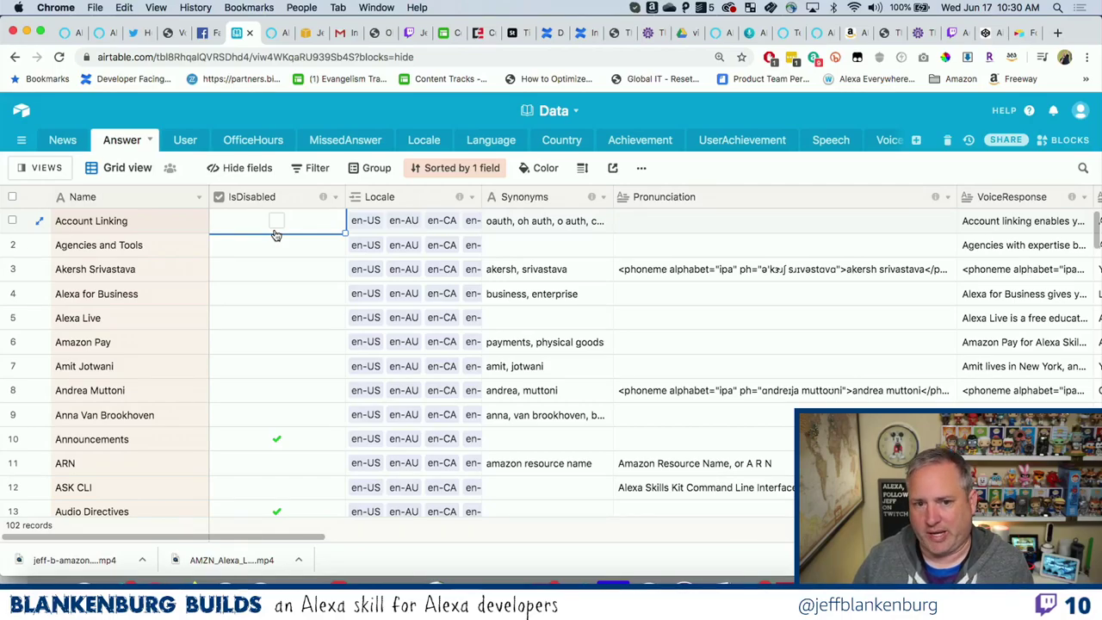
{"action": "key", "text": "Left"}
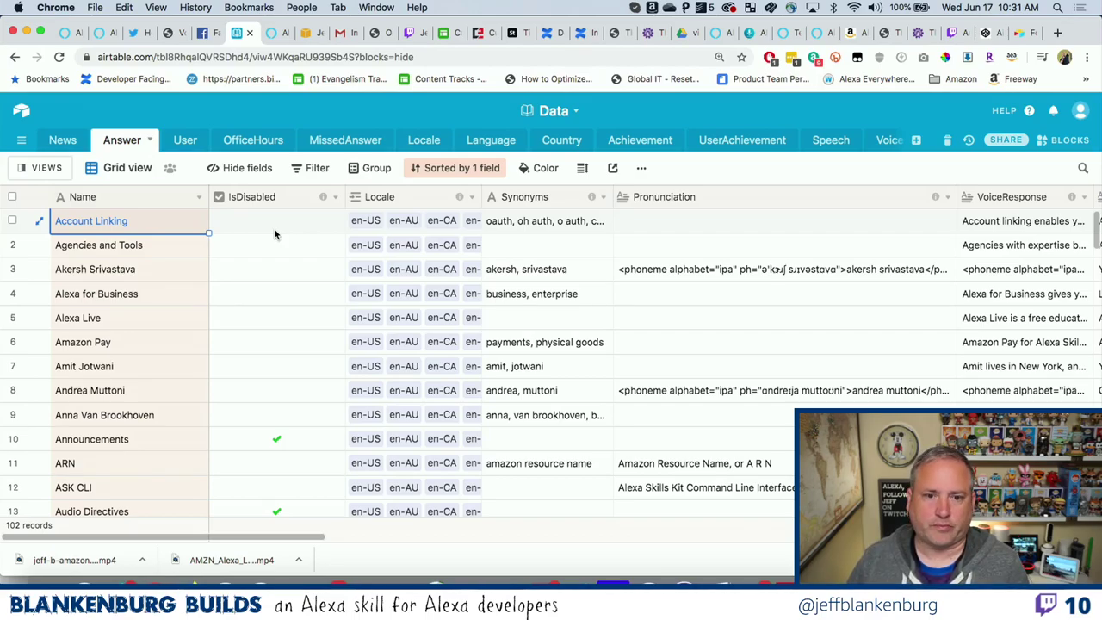
{"action": "key", "text": "Right"}
{"action": "key", "text": "Right"}
{"action": "key", "text": "Right"}
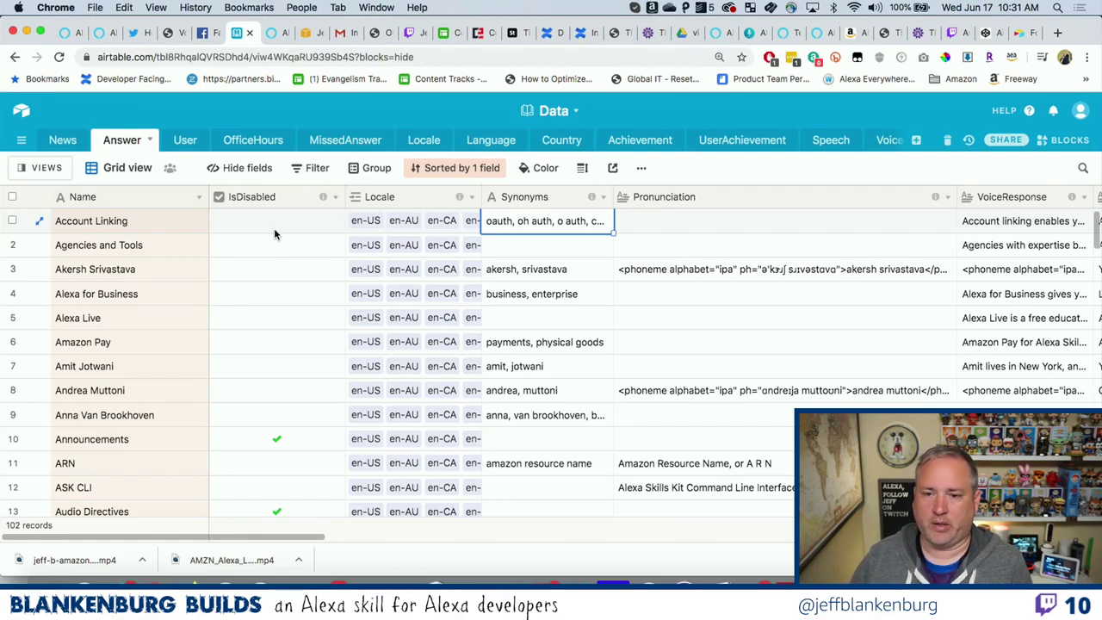
{"action": "key", "text": "Right"}
{"action": "key", "text": "Right"}
{"action": "key", "text": "Right"}
{"action": "key", "text": "Right"}
{"action": "key", "text": "Right"}
{"action": "key", "text": "Right"}
{"action": "key", "text": "Right"}
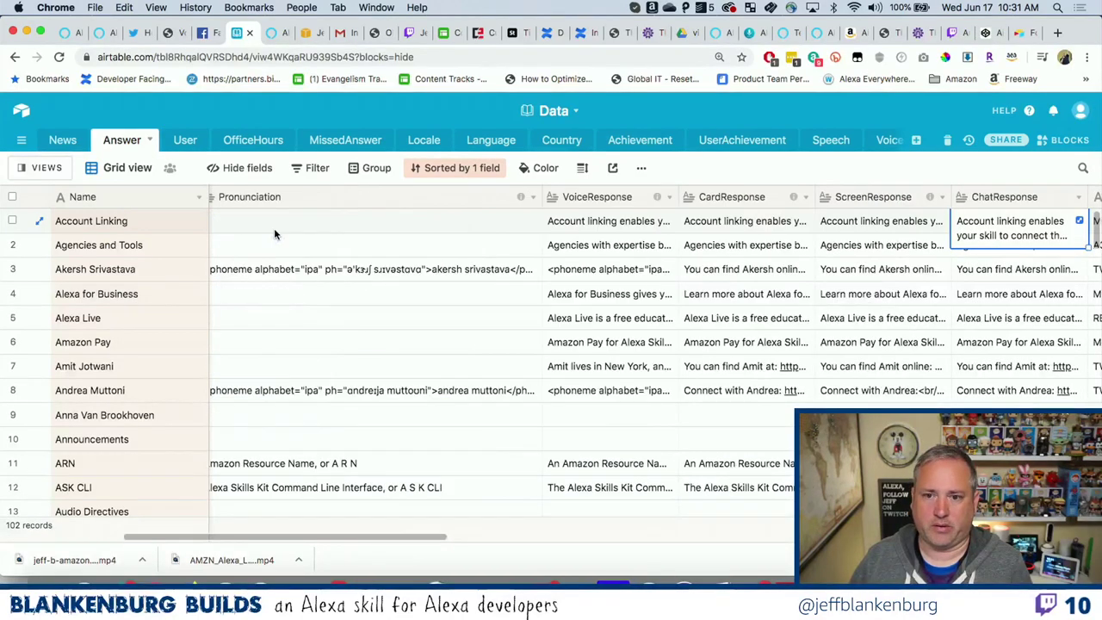
{"action": "key", "text": "Right"}
{"action": "key", "text": "Right"}
{"action": "key", "text": "Right"}
{"action": "key", "text": "Right"}
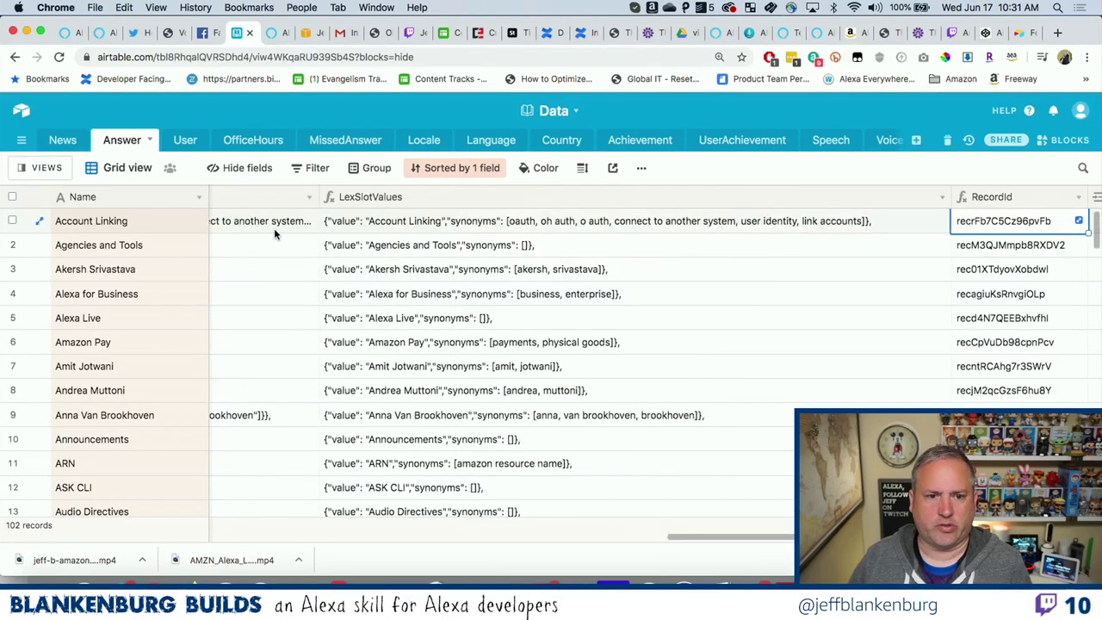
Open the AlexaSlotValues field settings and select its entire formula text.
{"action": "key", "text": "Left"}
{"action": "key", "text": "Left"}
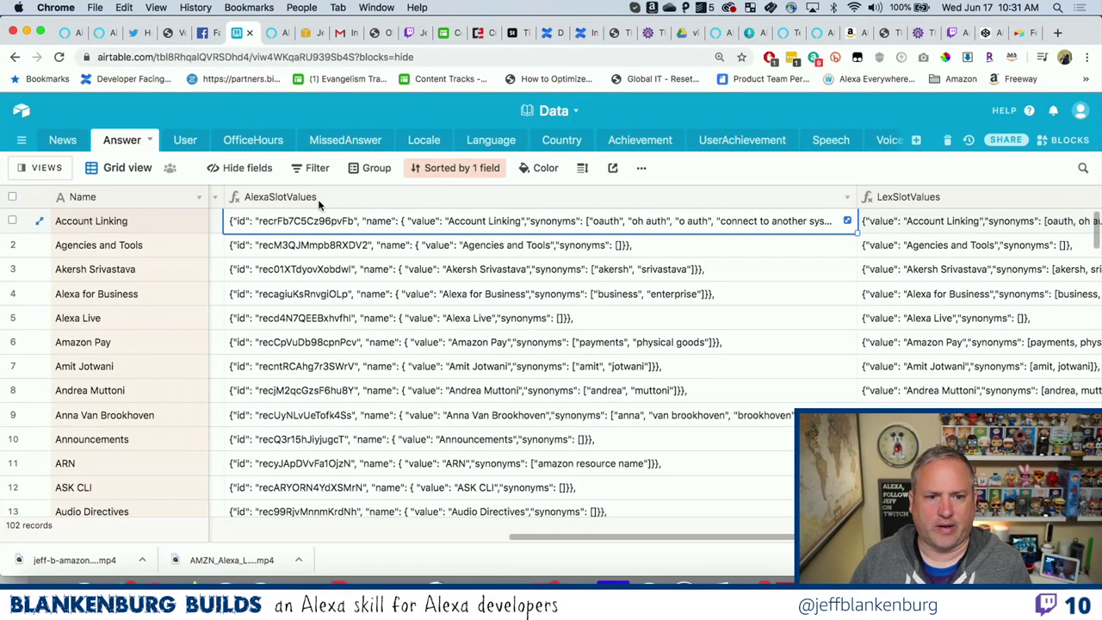
{"action": "double_click", "coordinate": [320, 201]}
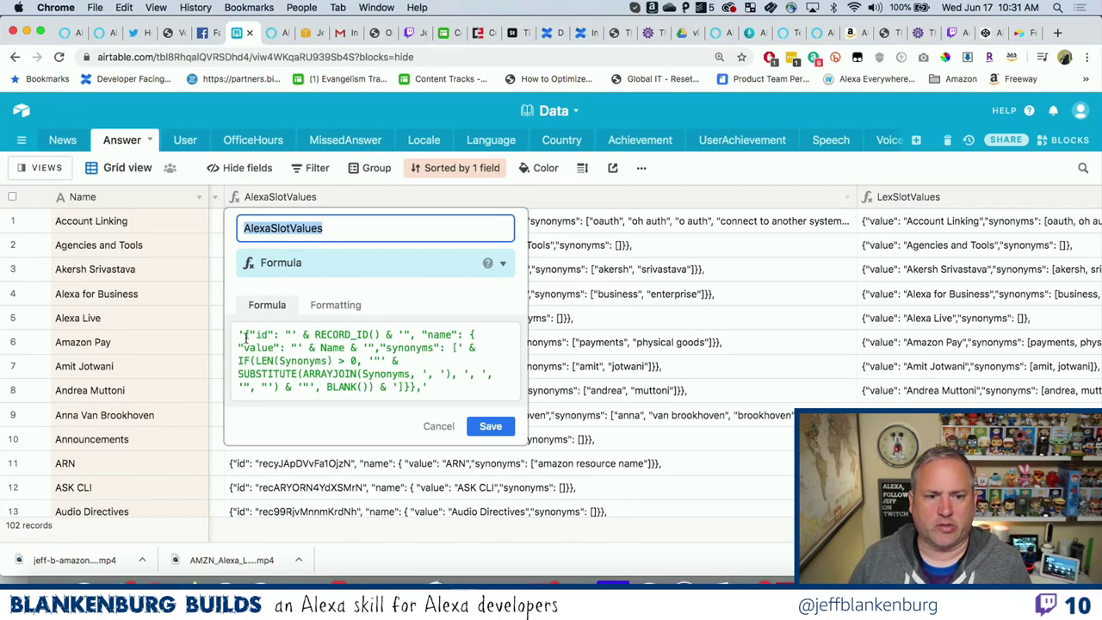
{"action": "double_click", "coordinate": [334, 333]}
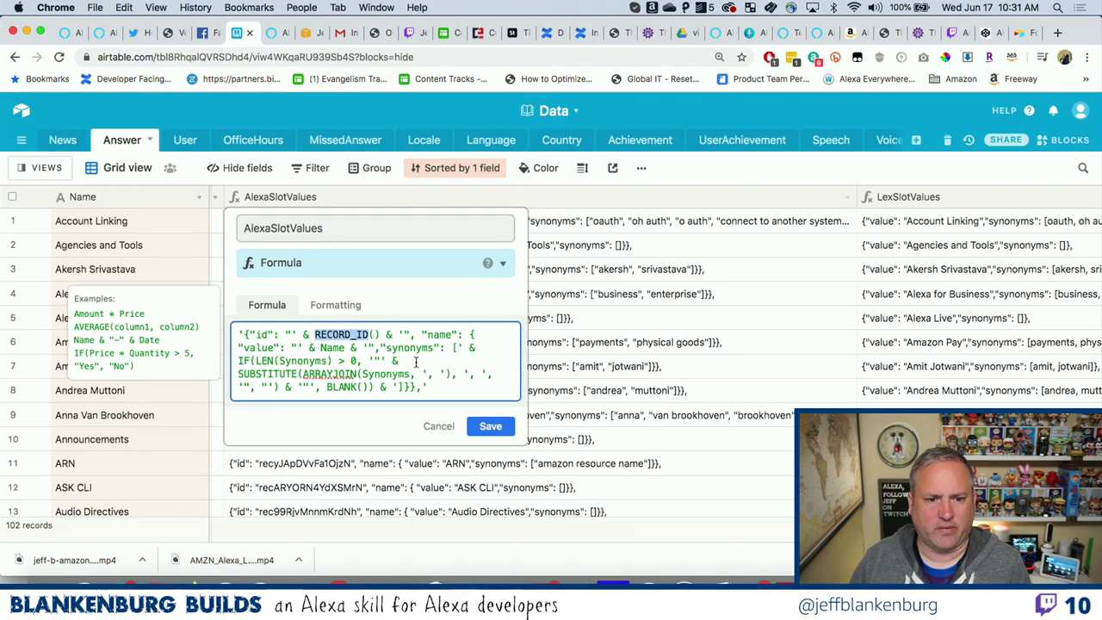
{"action": "left_click_drag", "start_coordinate": [239, 334], "coordinate": [399, 429]}
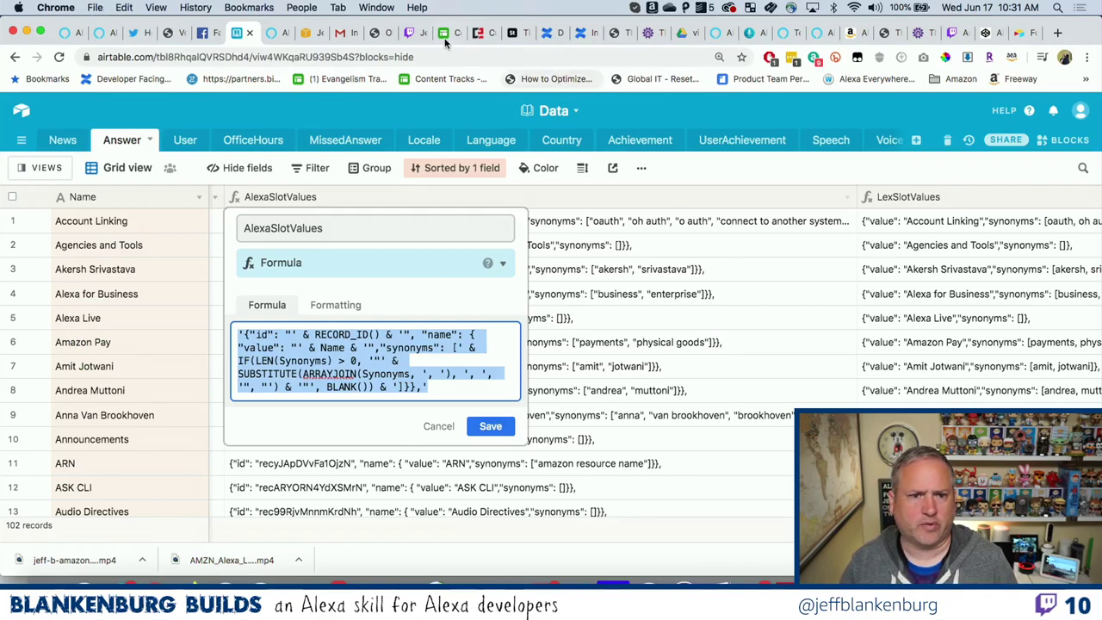
Post the copied AlexaSlotValues formula in Twitch chat as an @-reply to the asking viewer.
{"action": "left_click", "coordinate": [411, 32]}
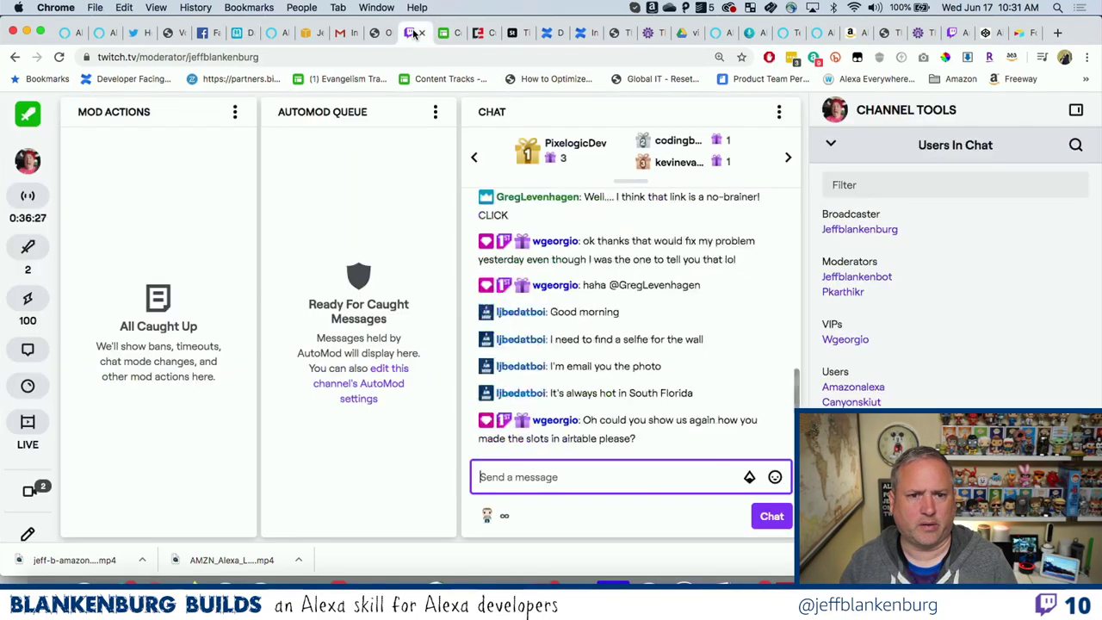
{"action": "left_click", "coordinate": [582, 475]}
{"action": "type", "text": "@wgeorgio"}
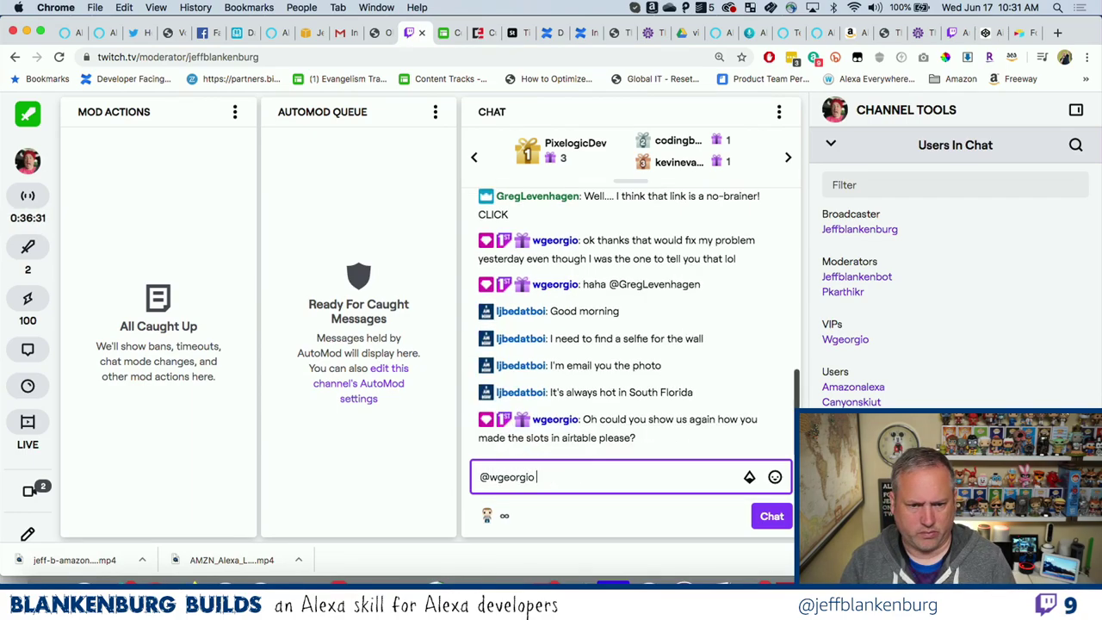
{"action": "type", "text": "'{\"id\": \"' & RECORD_ID() & '\", \"name\": { \"value\": \"' & Name & '\",\"synonyms\": [' & IF(LEN(Synonyms) > 0, '\"' & SUBSTITUTE(ARRAYJOIN(Synonyms, ', '), ', ', '\", \"') & '\"', BLANK() & ']}},'"}
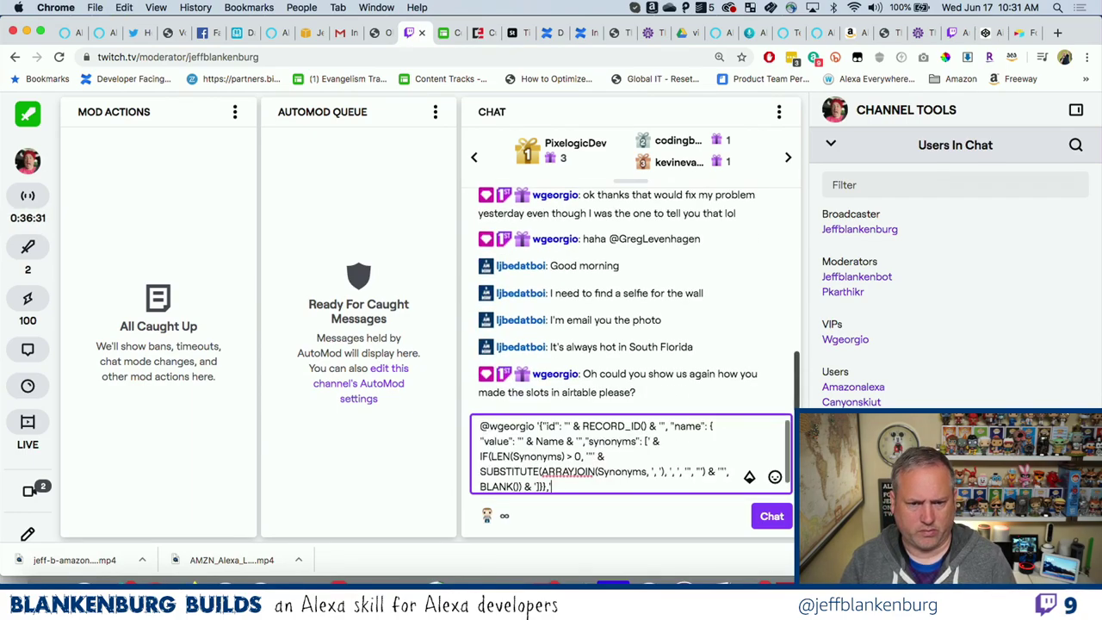
{"action": "key", "text": "Return"}
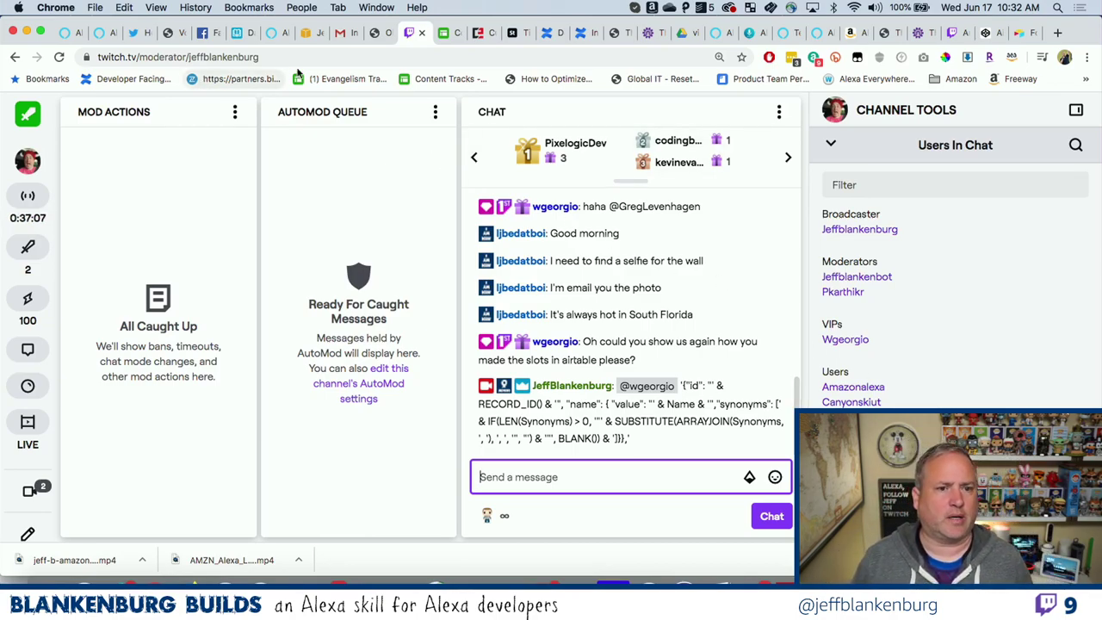
Close the formula settings and read row 1's full Account Linking Synonyms text without changing it.
{"action": "left_click", "coordinate": [239, 35]}
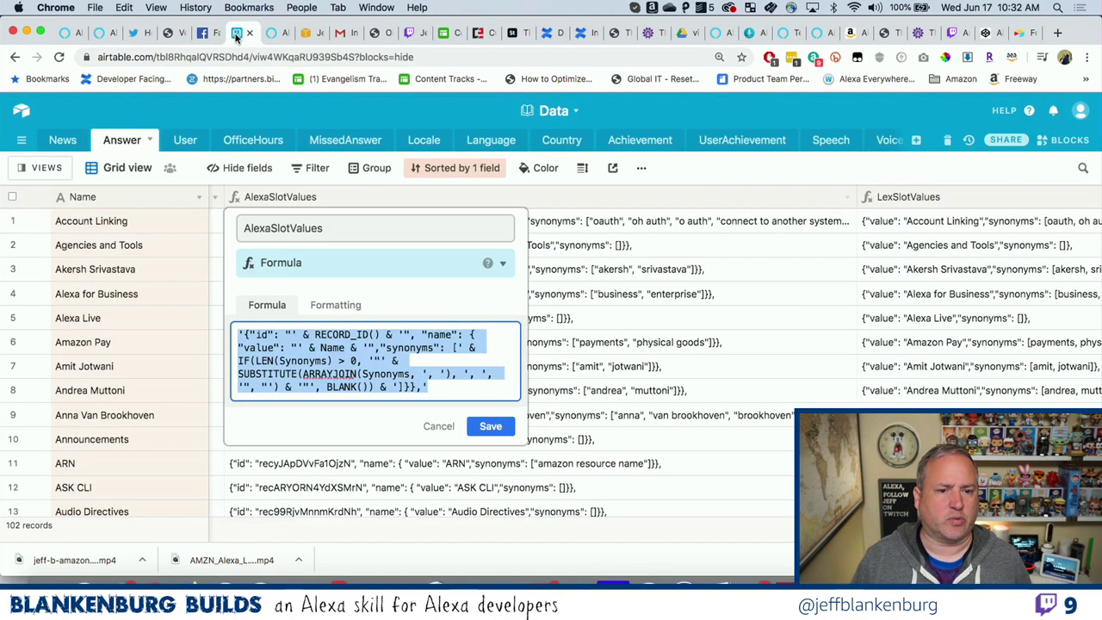
{"action": "left_click", "coordinate": [612, 274]}
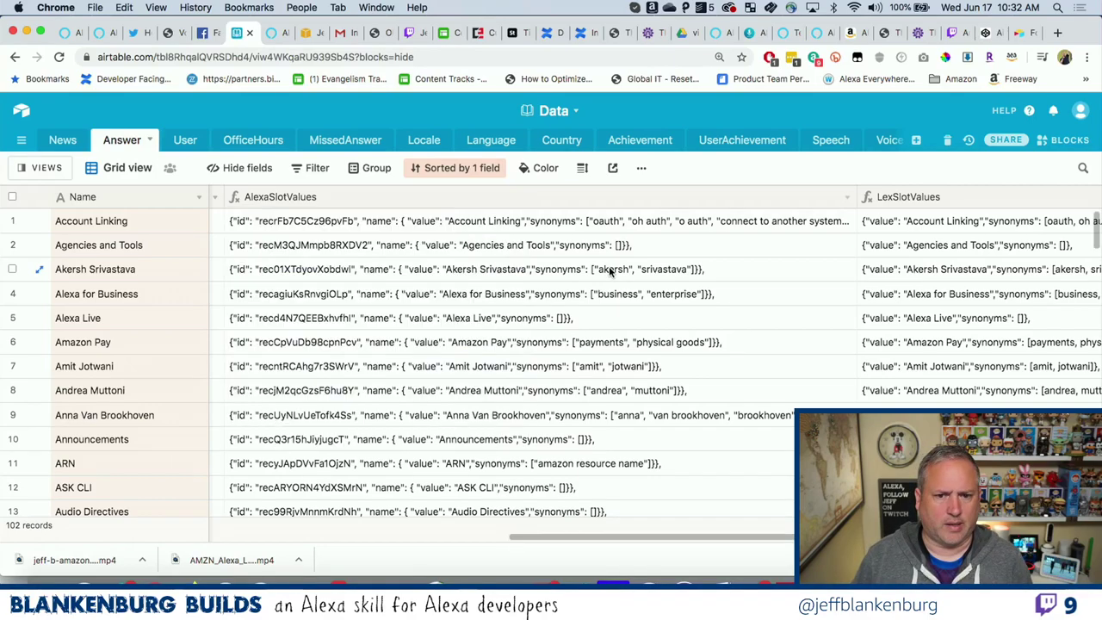
{"action": "scroll", "coordinate": [555, 282], "scroll_direction": "left", "scroll_amount": 5}
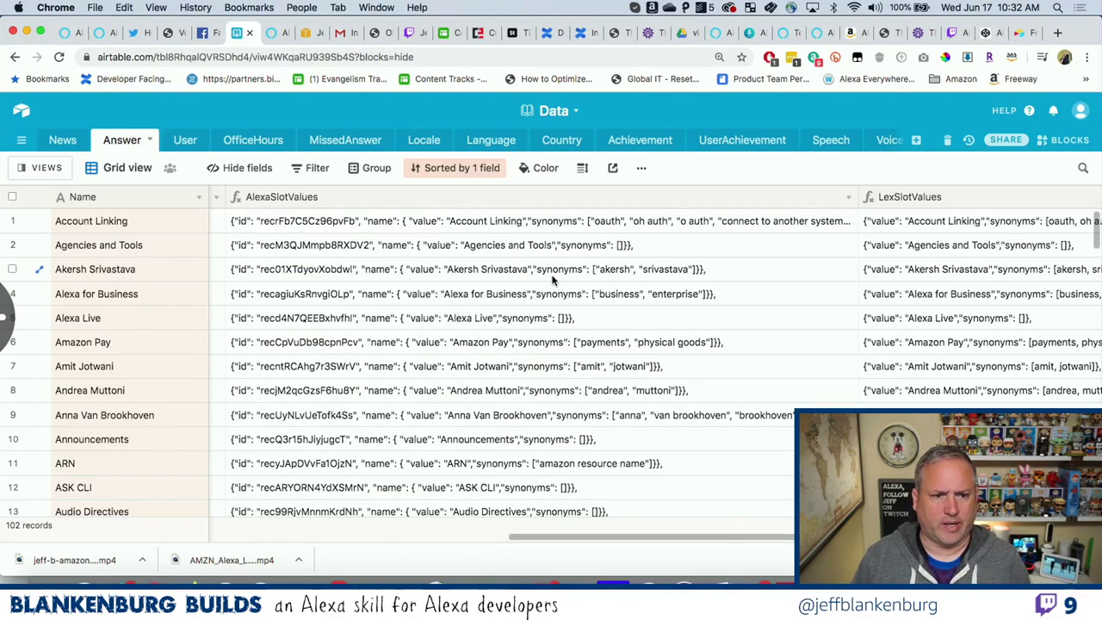
{"action": "left_click", "coordinate": [379, 249]}
{"action": "key", "text": "Left"}
{"action": "key", "text": "Left"}
{"action": "key", "text": "Left"}
{"action": "key", "text": "Left"}
{"action": "key", "text": "Left"}
{"action": "key", "text": "Left"}
{"action": "key", "text": "Left"}
{"action": "key", "text": "Left"}
{"action": "key", "text": "Left"}
{"action": "key", "text": "Left"}
{"action": "key", "text": "Left"}
{"action": "key", "text": "Left"}
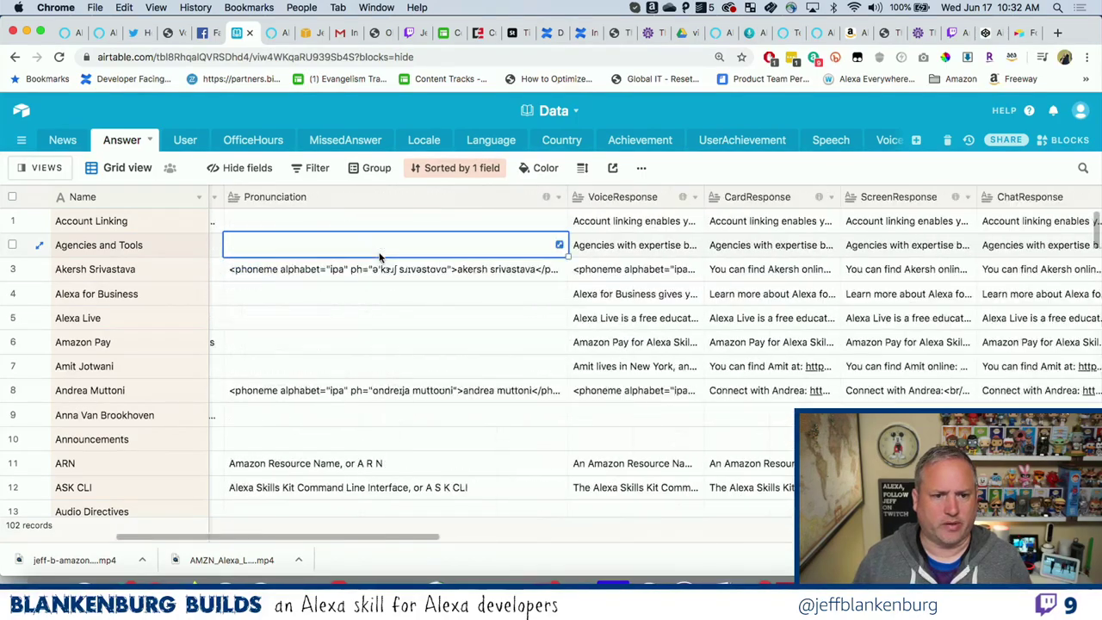
{"action": "key", "text": "Right"}
{"action": "key", "text": "Right"}
{"action": "key", "text": "Right"}
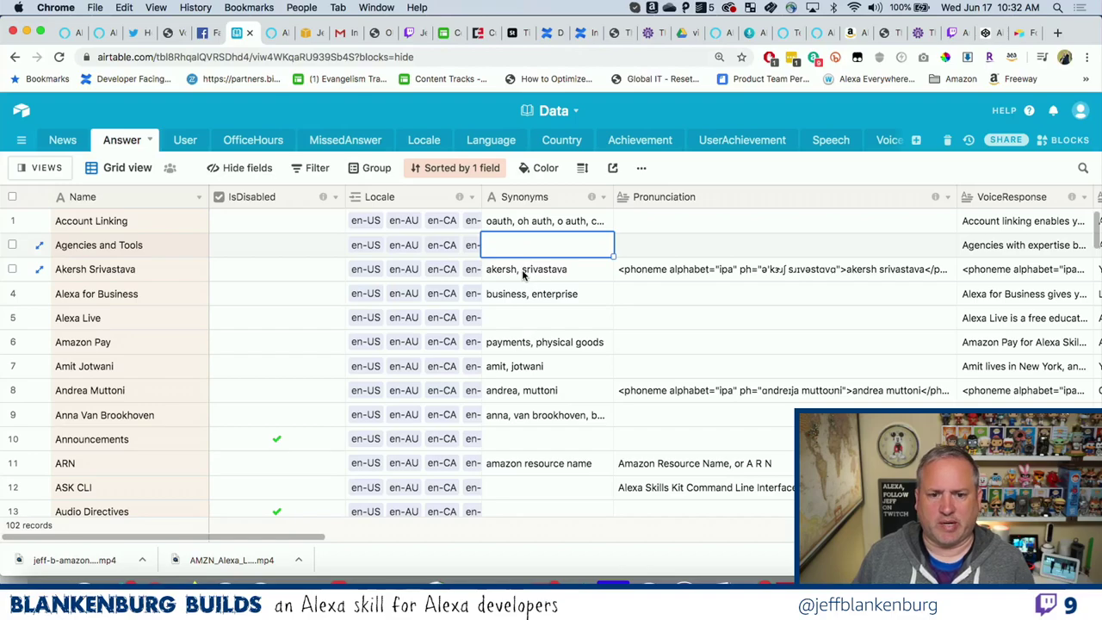
{"action": "double_click", "coordinate": [538, 222]}
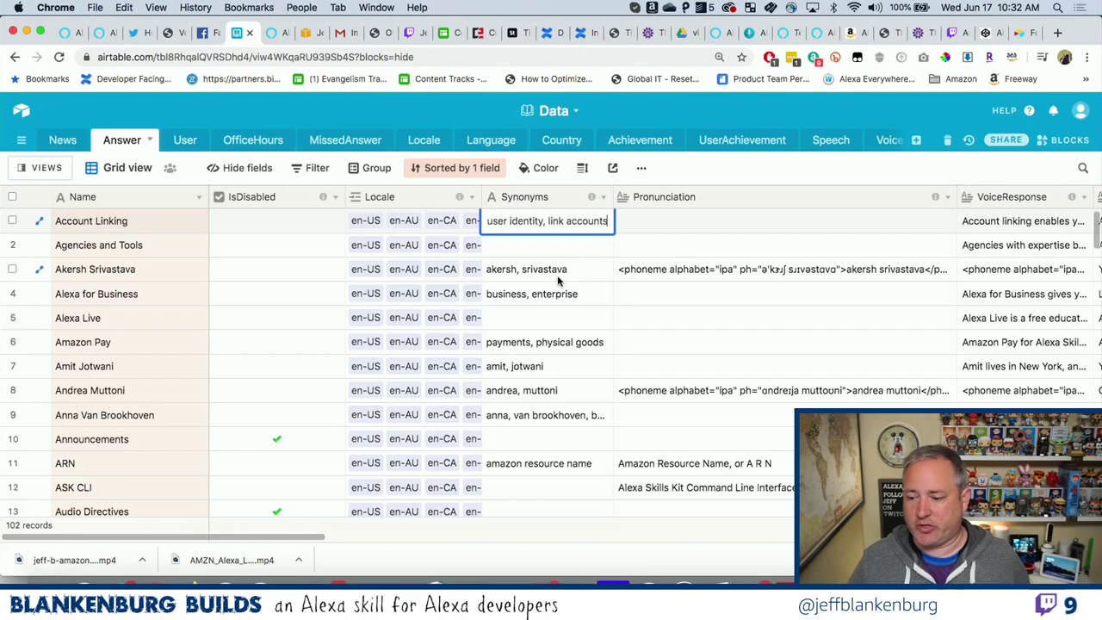
{"action": "key", "text": "Return"}
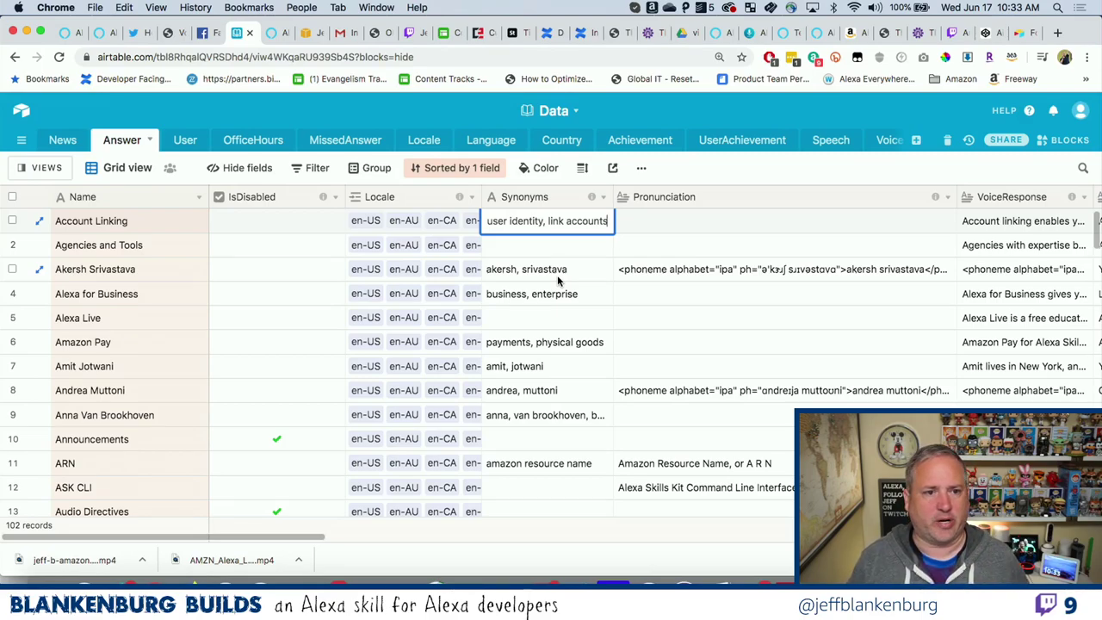
{"action": "key", "text": "Return"}
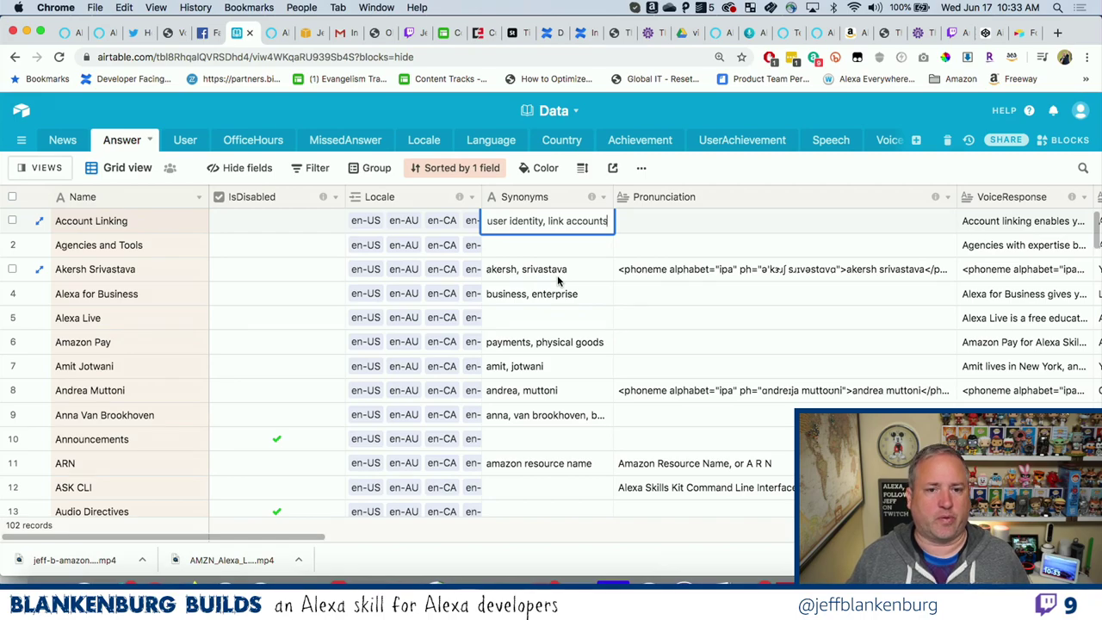
{"action": "key", "text": "ctrl+Right"}
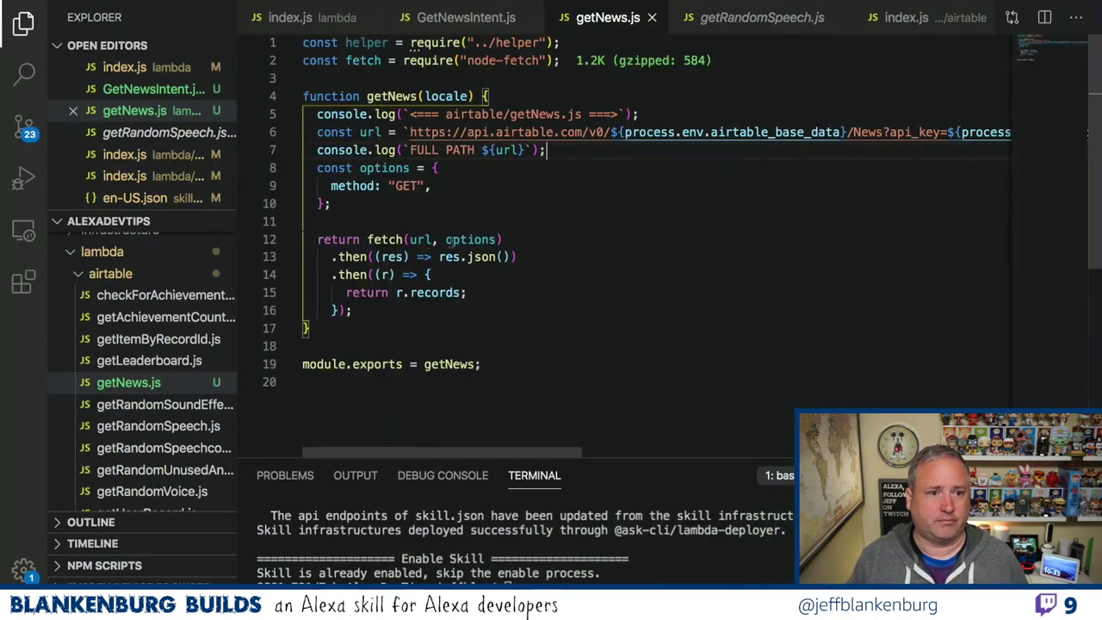
Run the skill in the local debugger and select the public bespoken URL in the Debug Console.
{"action": "left_click", "coordinate": [24, 179]}
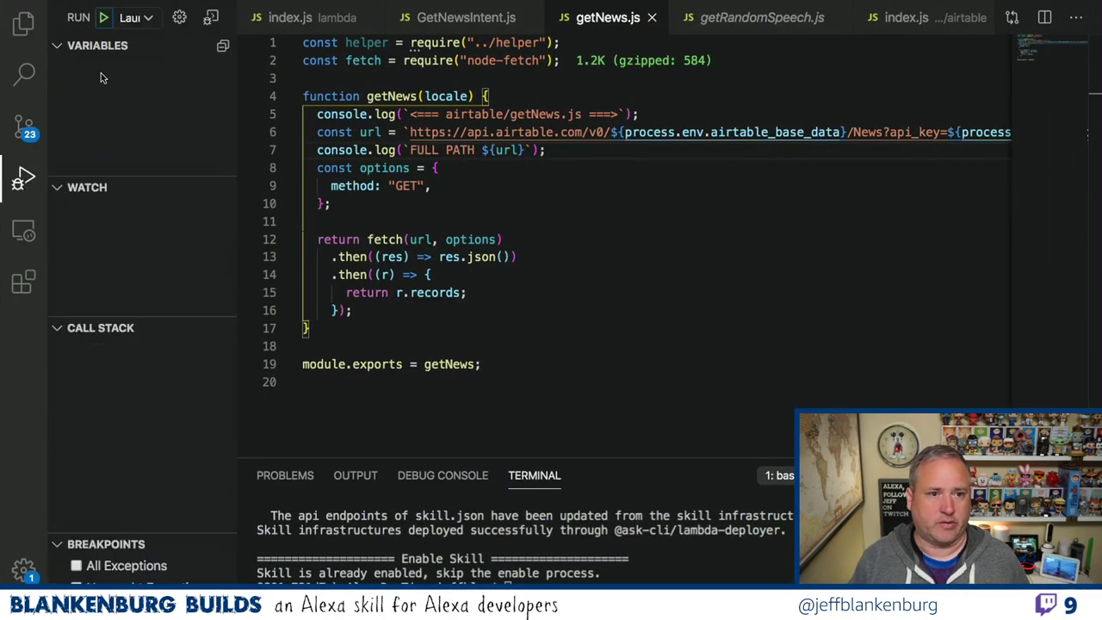
{"action": "left_click", "coordinate": [103, 18]}
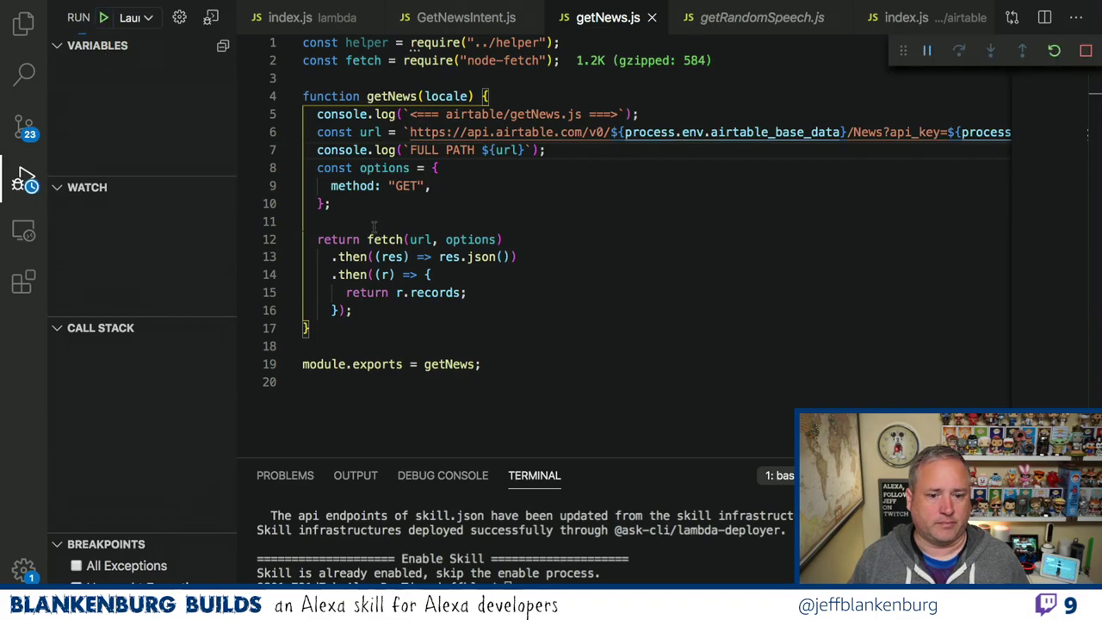
{"action": "left_click_drag", "start_coordinate": [585, 456], "coordinate": [573, 353]}
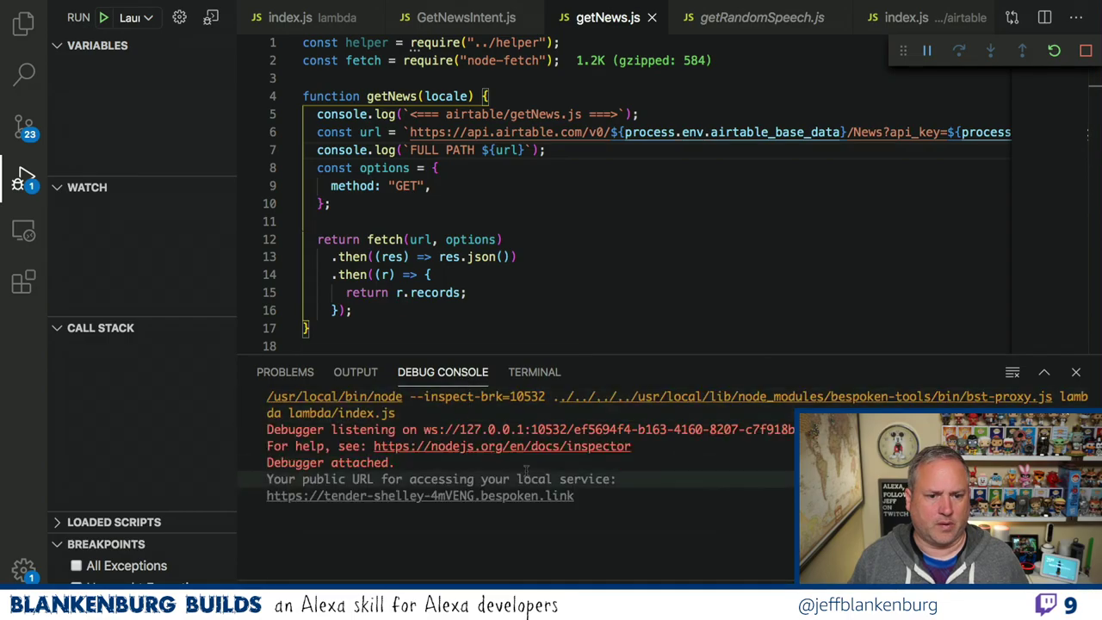
{"action": "left_click_drag", "start_coordinate": [573, 489], "coordinate": [263, 501]}
{"action": "key", "text": "super+c"}
{"action": "key", "text": "super+Tab"}
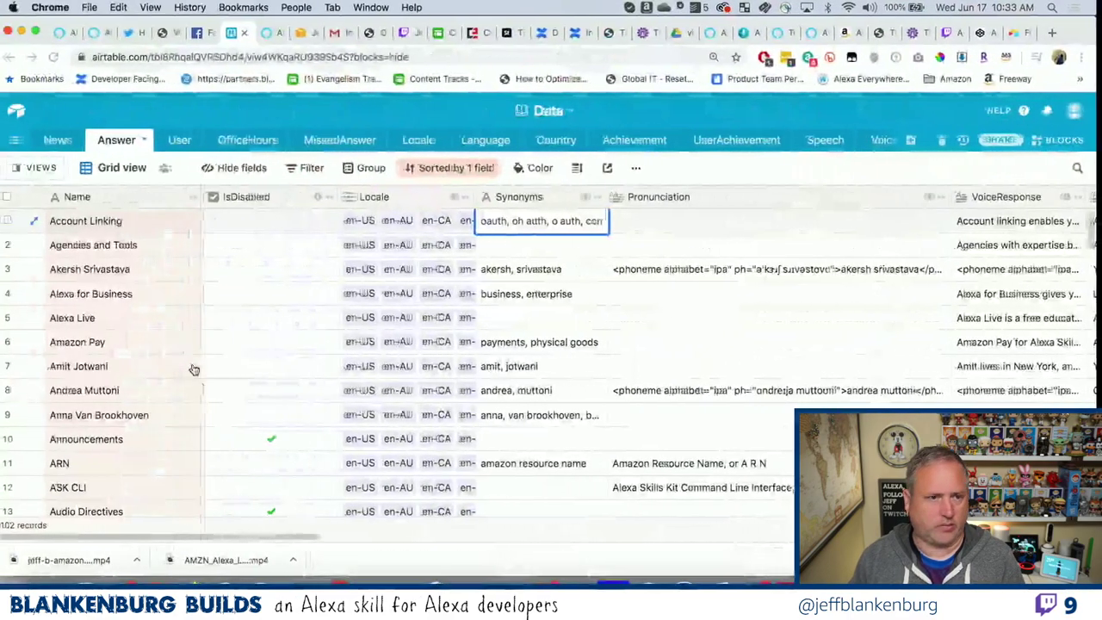
Switch the Alexa skill's build page to the English (US) language.
{"action": "left_click", "coordinate": [104, 33]}
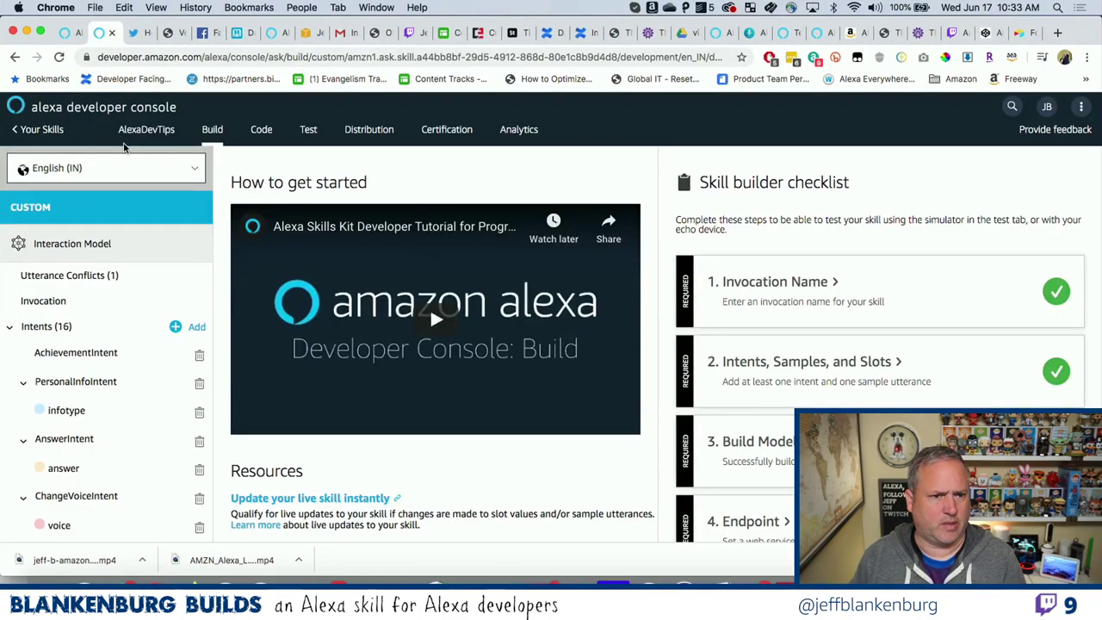
{"action": "left_click", "coordinate": [141, 167]}
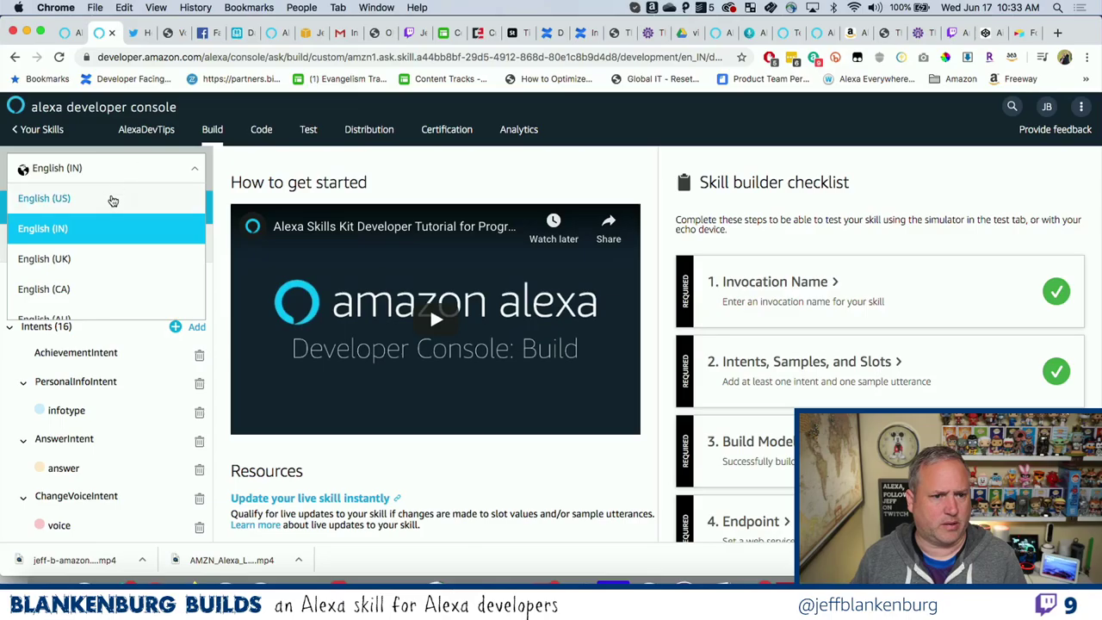
{"action": "left_click", "coordinate": [114, 197]}
{"action": "scroll", "coordinate": [165, 341], "scroll_direction": "down", "scroll_amount": 10}
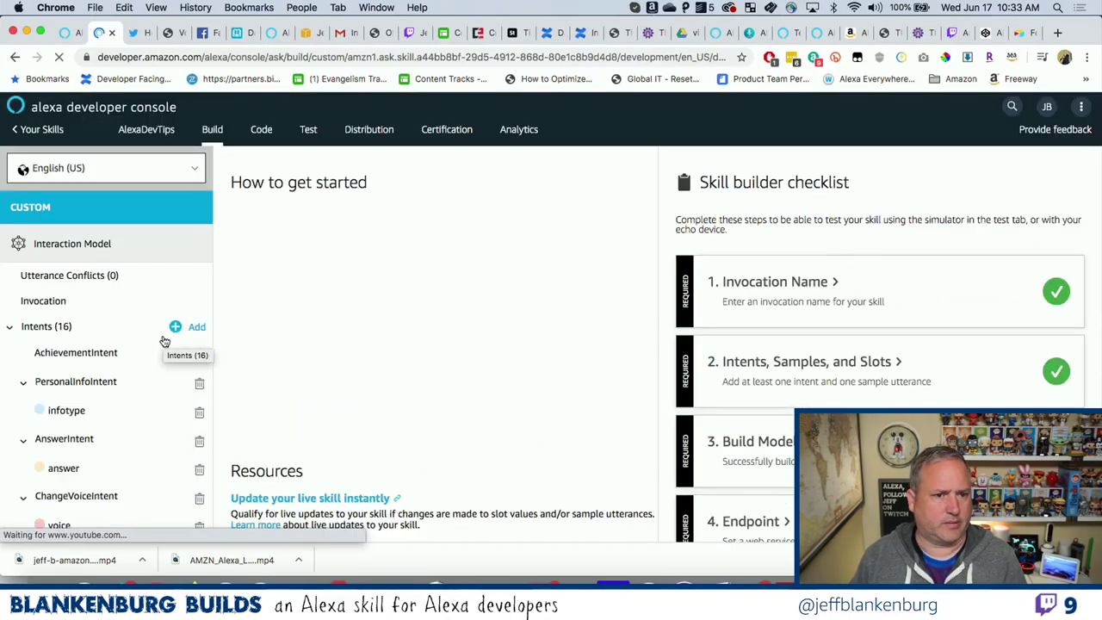
{"action": "scroll", "coordinate": [164, 342], "scroll_direction": "down", "scroll_amount": 4}
{"action": "scroll", "coordinate": [165, 342], "scroll_direction": "down", "scroll_amount": 10}
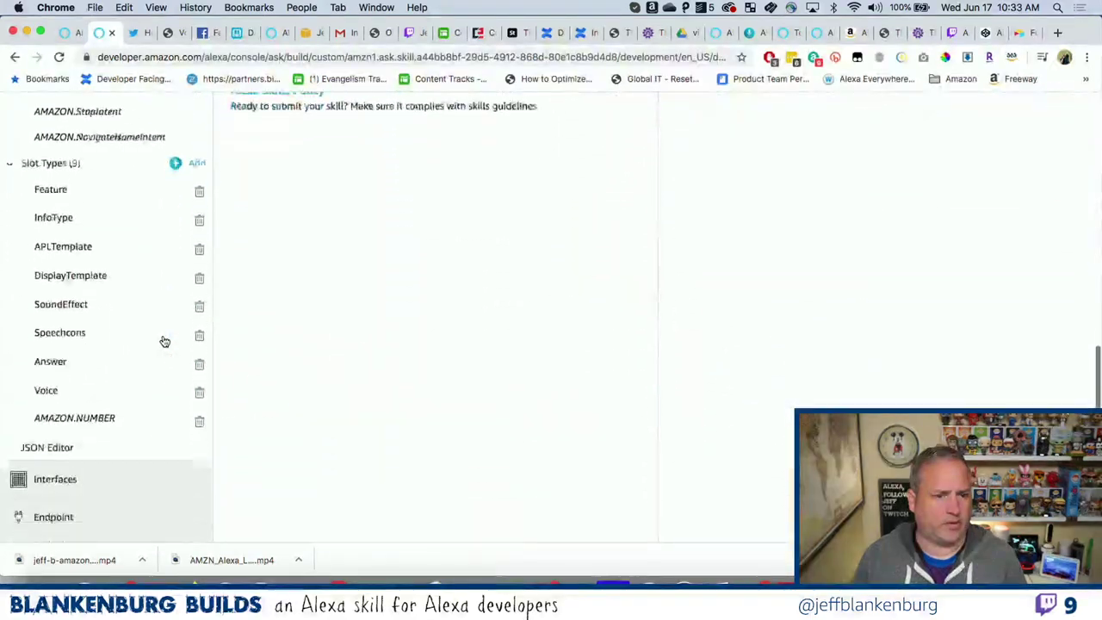
Set the endpoint to HTTPS with the bespoken URL as Default Region, wildcard certificate, and save.
{"action": "left_click", "coordinate": [107, 361]}
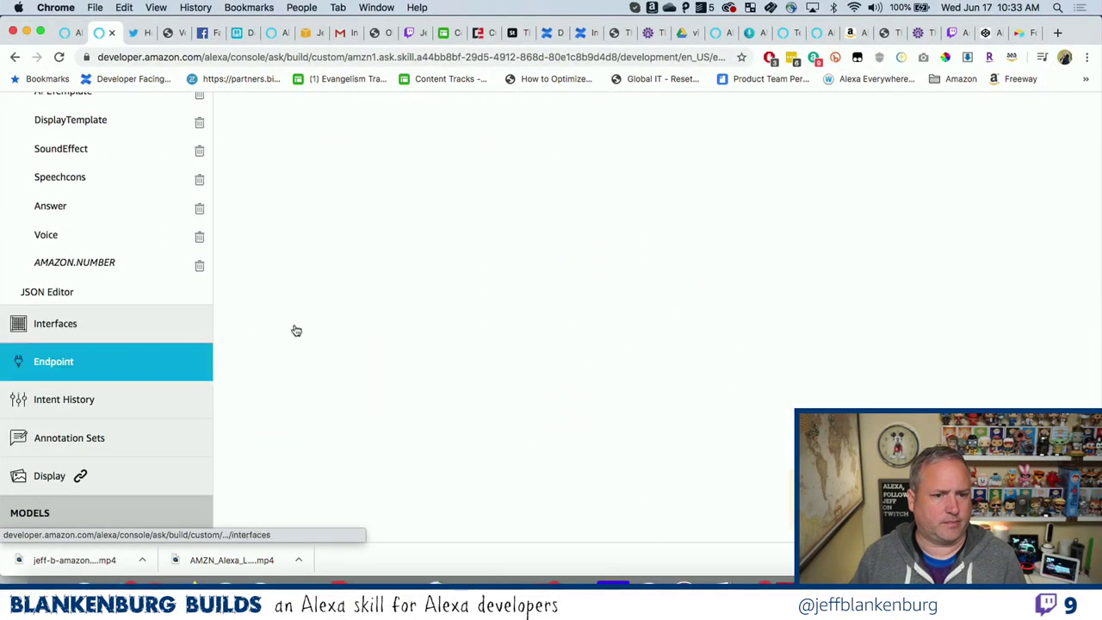
{"action": "scroll", "coordinate": [397, 312], "scroll_direction": "up", "scroll_amount": 5}
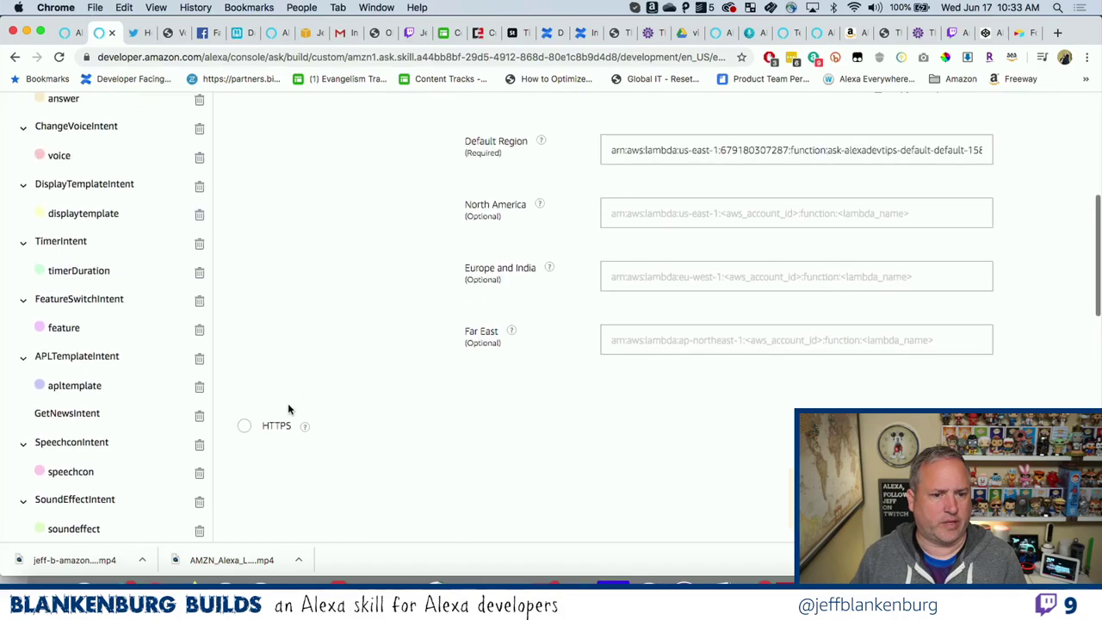
{"action": "left_click", "coordinate": [245, 424]}
{"action": "scroll", "coordinate": [356, 353], "scroll_direction": "up", "scroll_amount": 3}
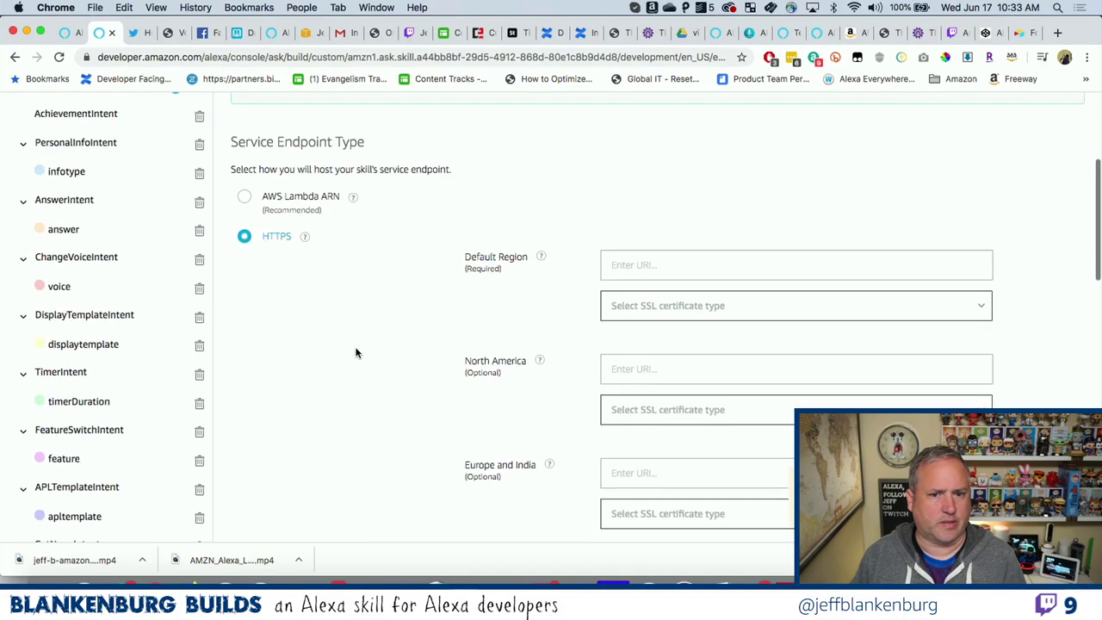
{"action": "left_click", "coordinate": [645, 265]}
{"action": "key", "text": "super+v"}
{"action": "left_click", "coordinate": [650, 303]}
{"action": "left_click", "coordinate": [647, 369]}
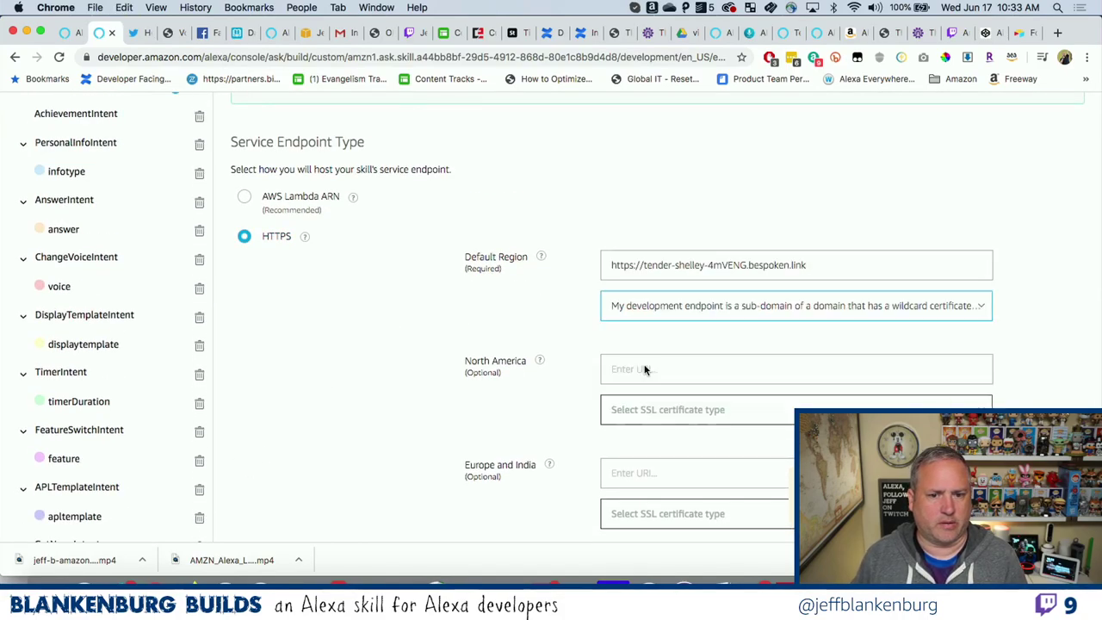
{"action": "scroll", "coordinate": [556, 327], "scroll_direction": "up", "scroll_amount": 3}
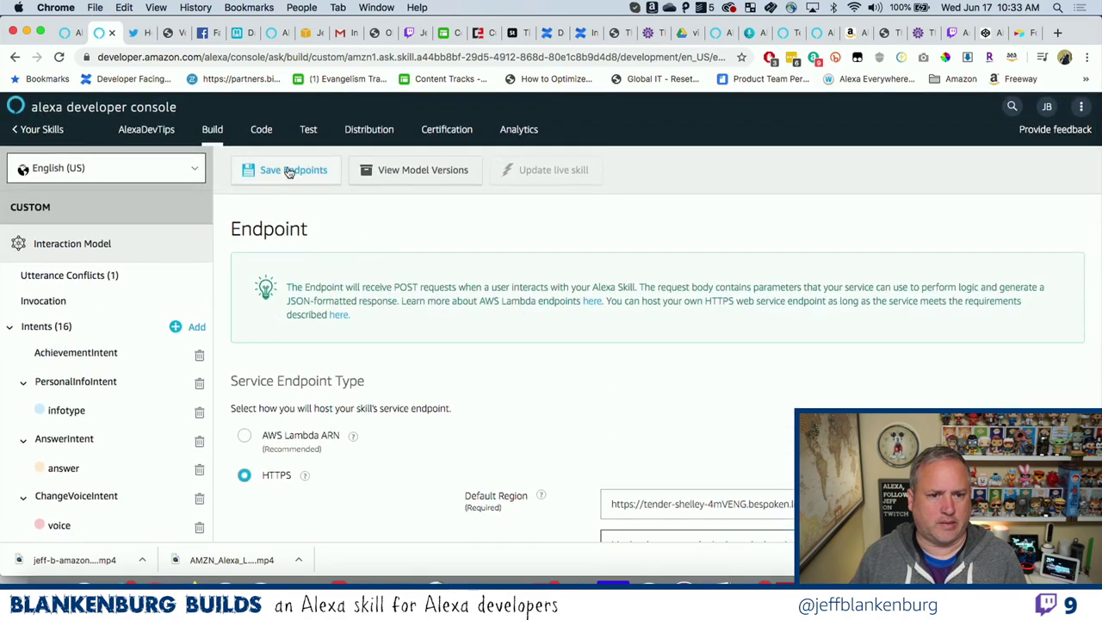
{"action": "left_click", "coordinate": [287, 179]}
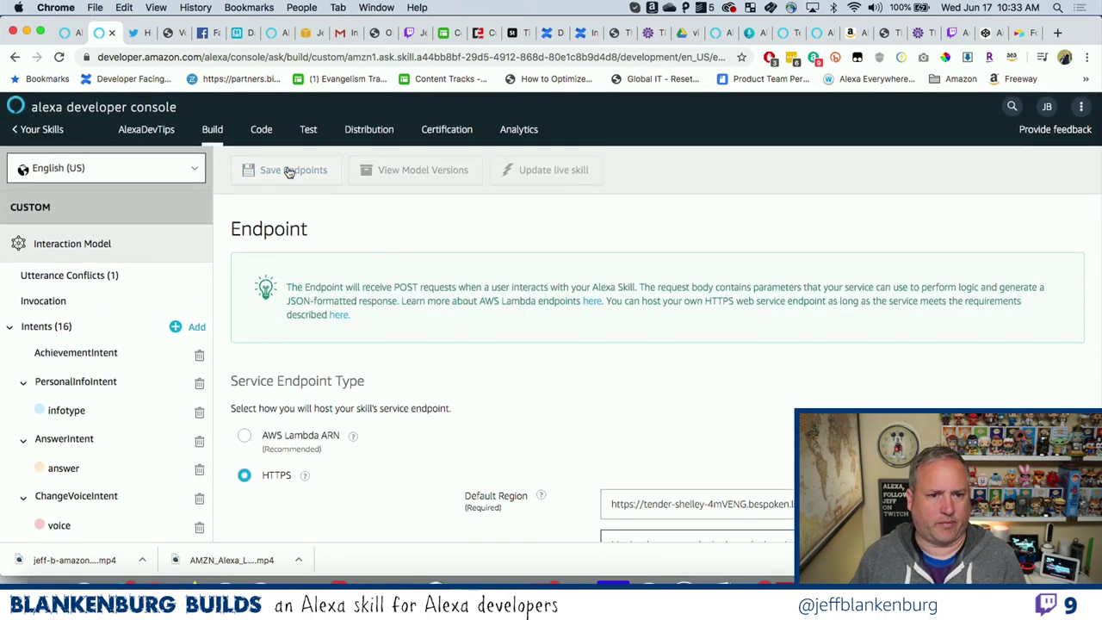
Send 'open chewbacca cup' in the Test simulator and check the debugger output.
{"action": "left_click", "coordinate": [309, 130]}
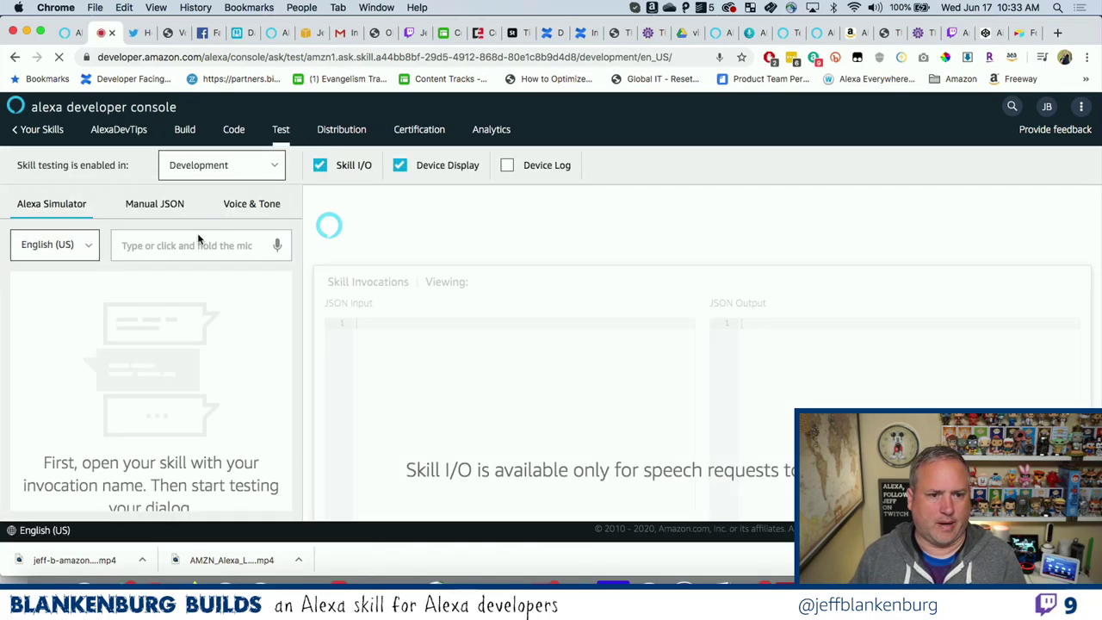
{"action": "left_click", "coordinate": [193, 246]}
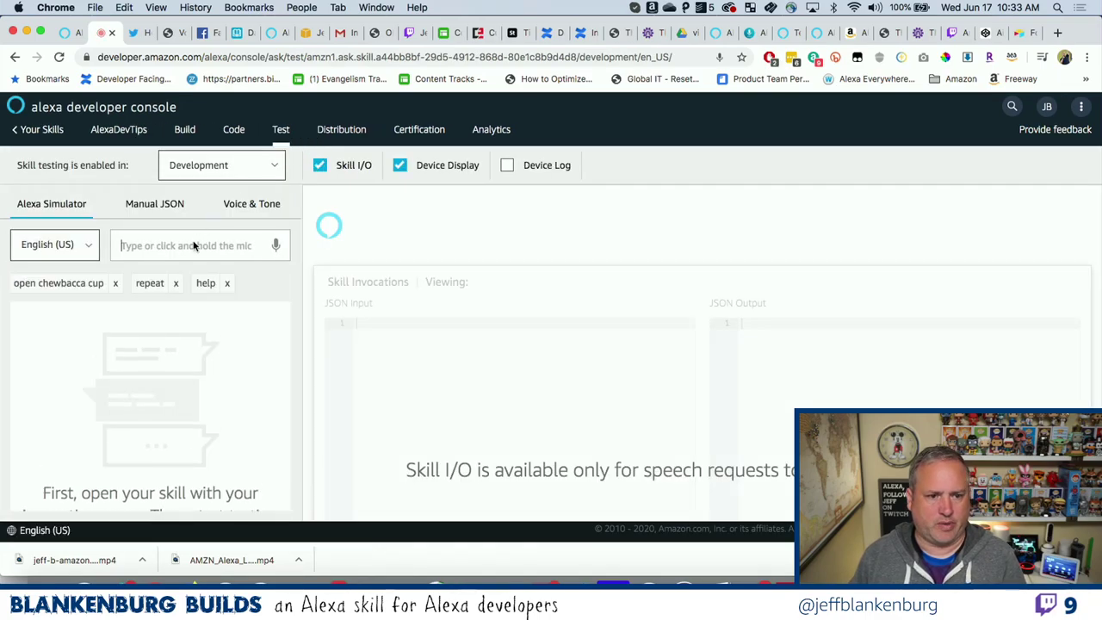
{"action": "left_click", "coordinate": [81, 287]}
{"action": "key", "text": "super+Tab"}
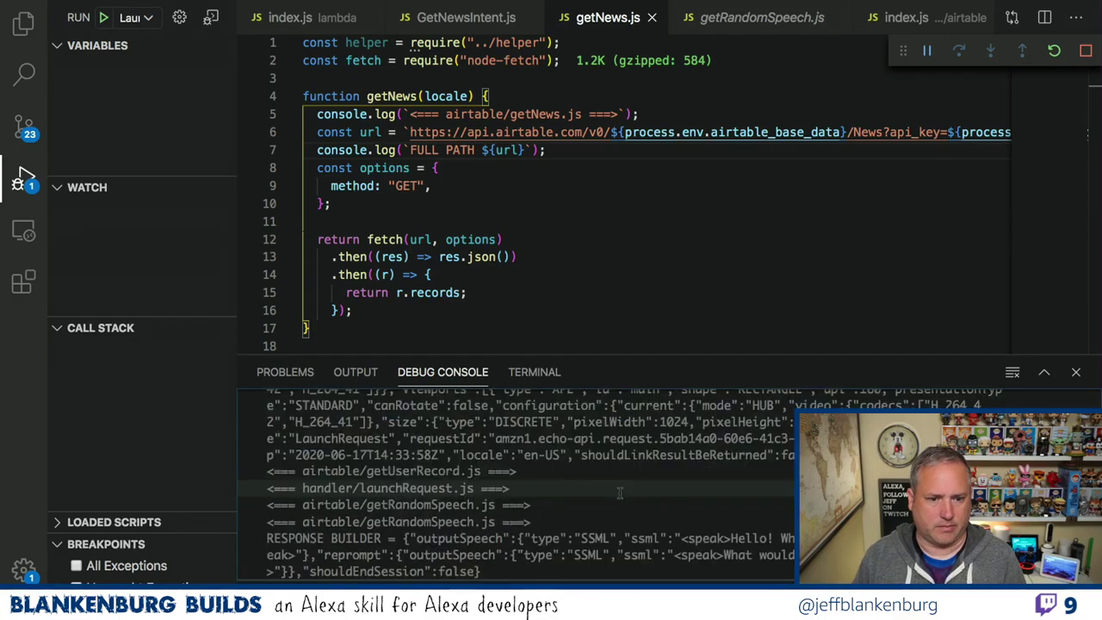
{"action": "key", "text": "super+Tab"}
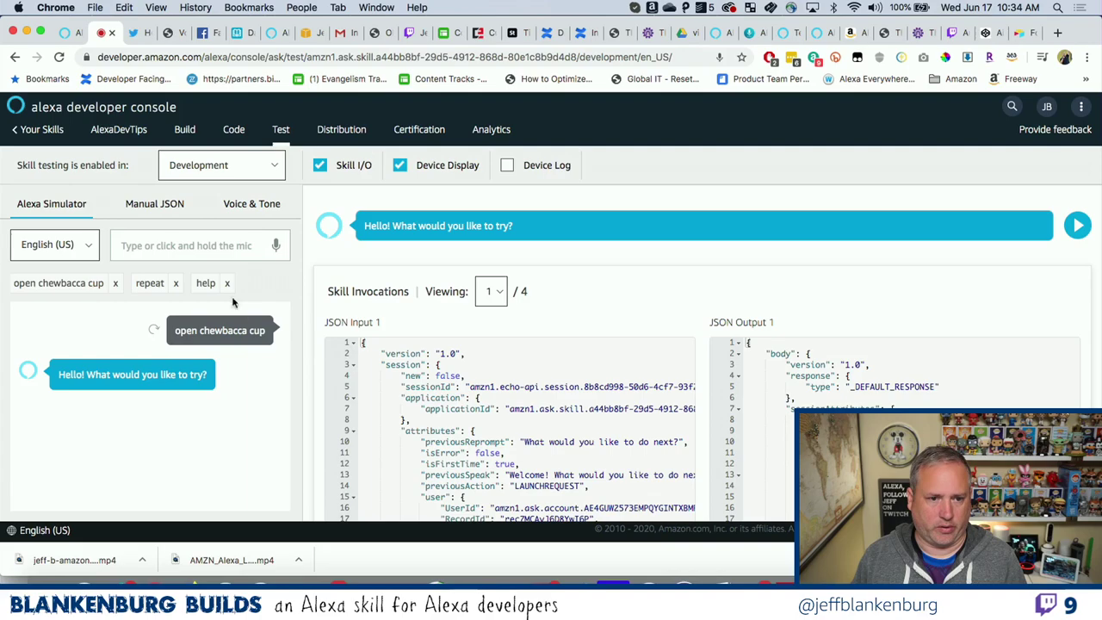
Ask the skill for 'news' in the simulator.
{"action": "left_click", "coordinate": [198, 252]}
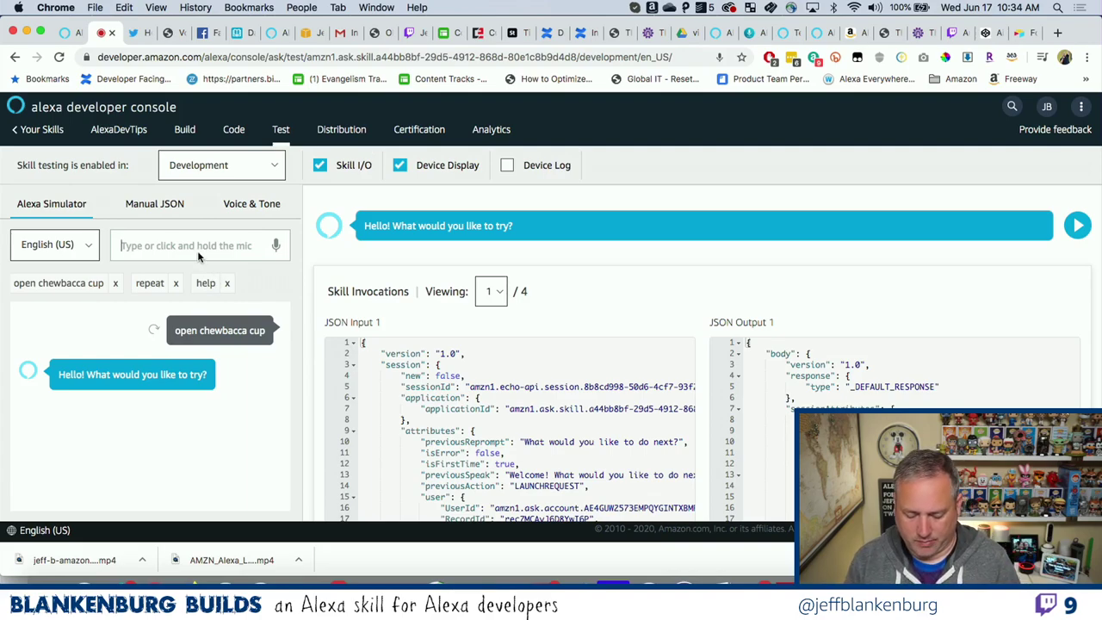
{"action": "type", "text": "news"}
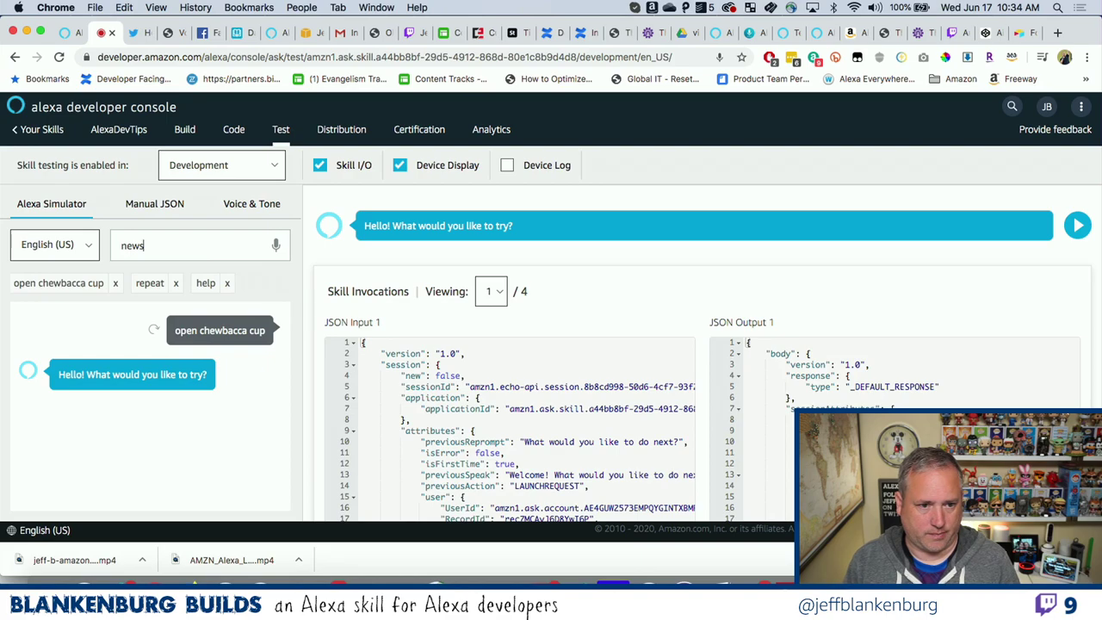
{"action": "key", "text": "Return"}
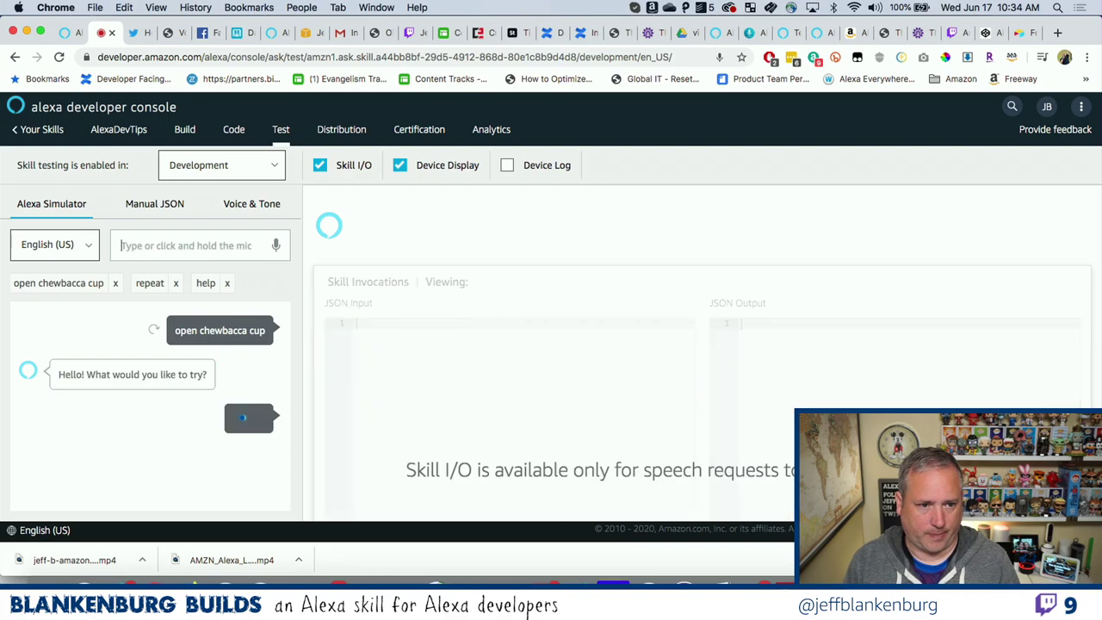